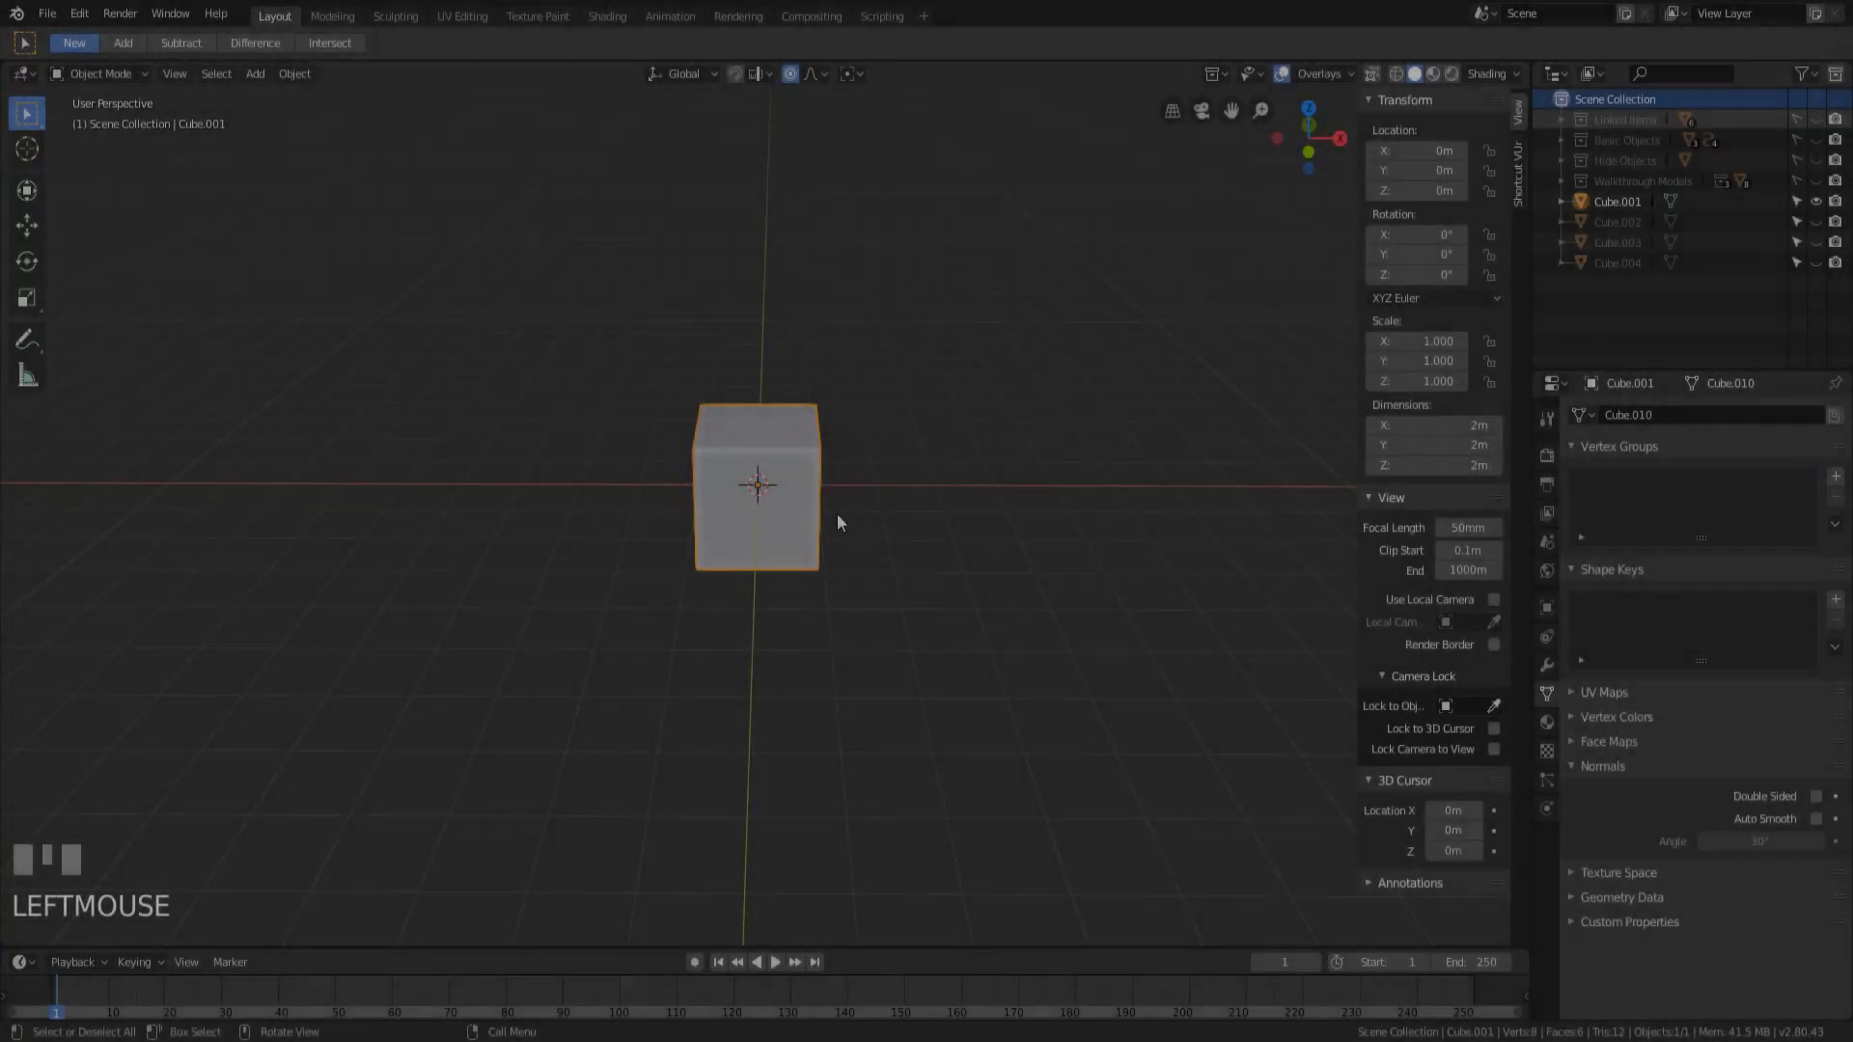
Turn proportional editing off, then zoom and pan to centre the 2 m cube in view.
key(o)
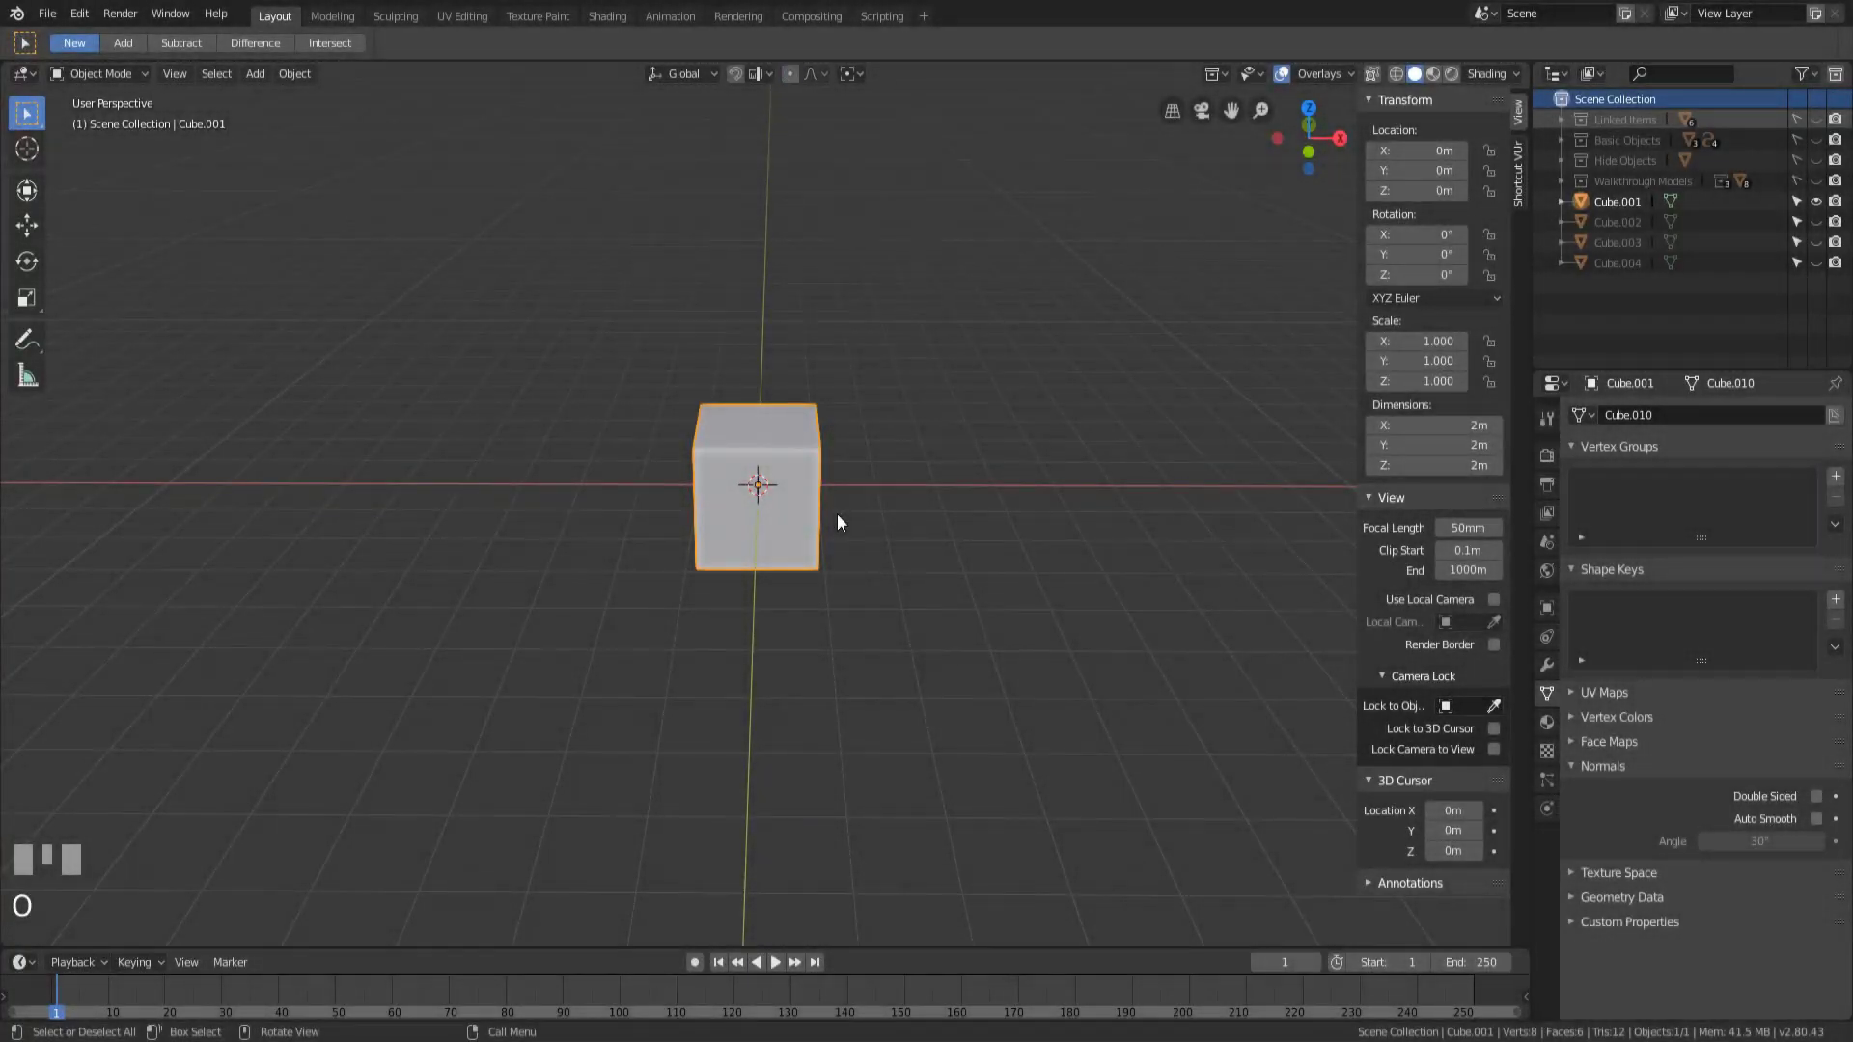
scroll(836, 513, up, 5)
shift+middle_drag(845, 505, 862, 562)
scroll(864, 560, up, 1)
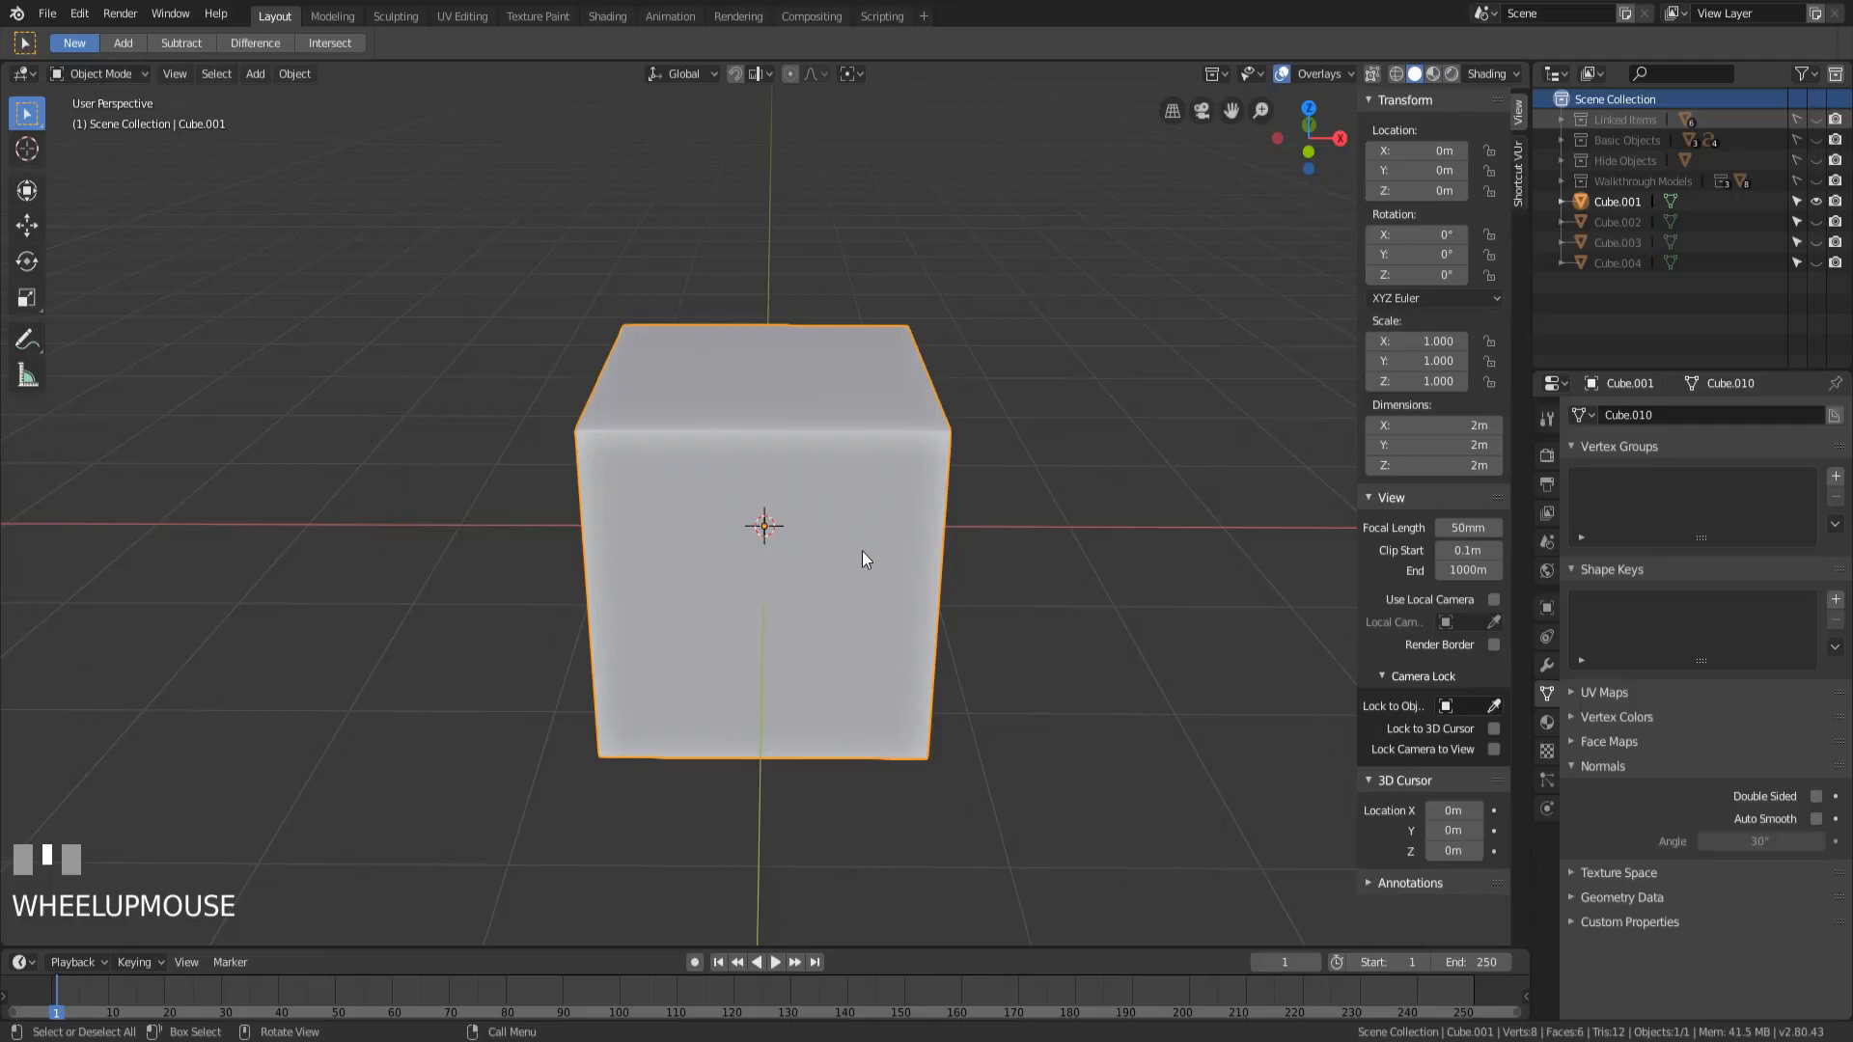
scroll(869, 560, down, 2)
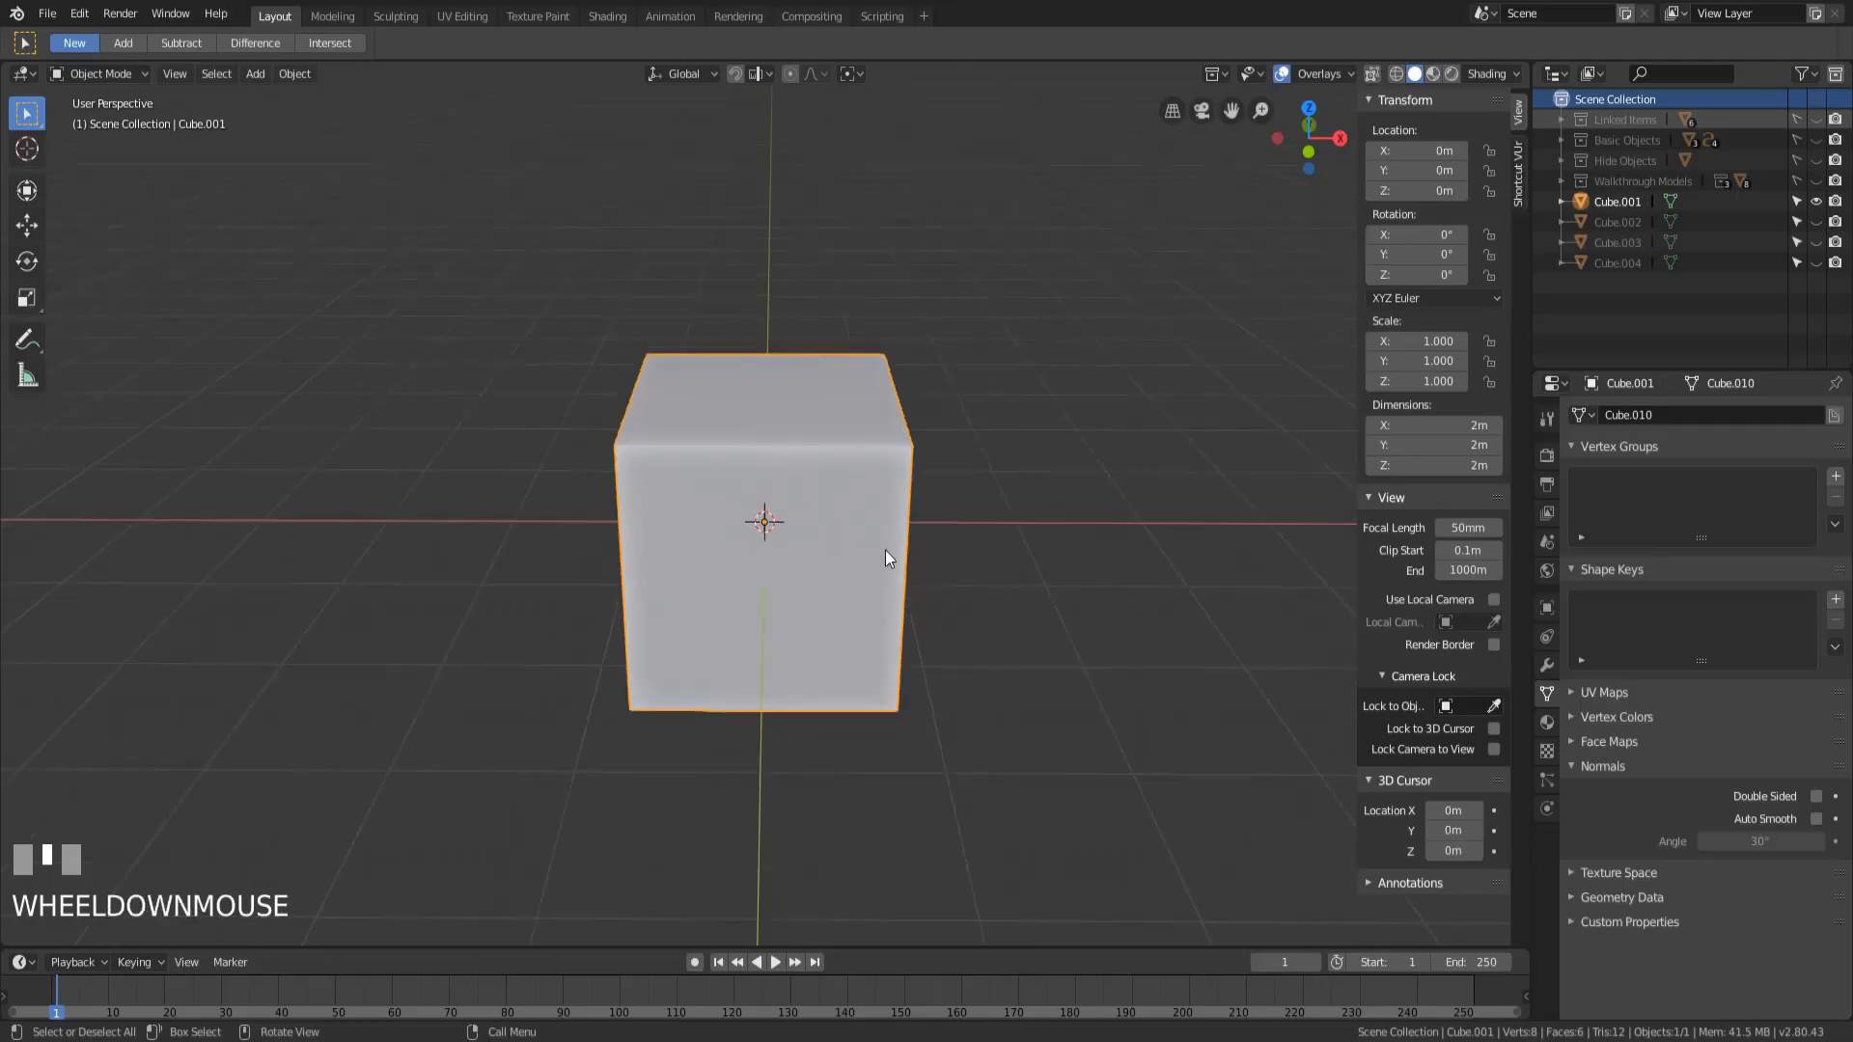
scroll(886, 552, down, 1)
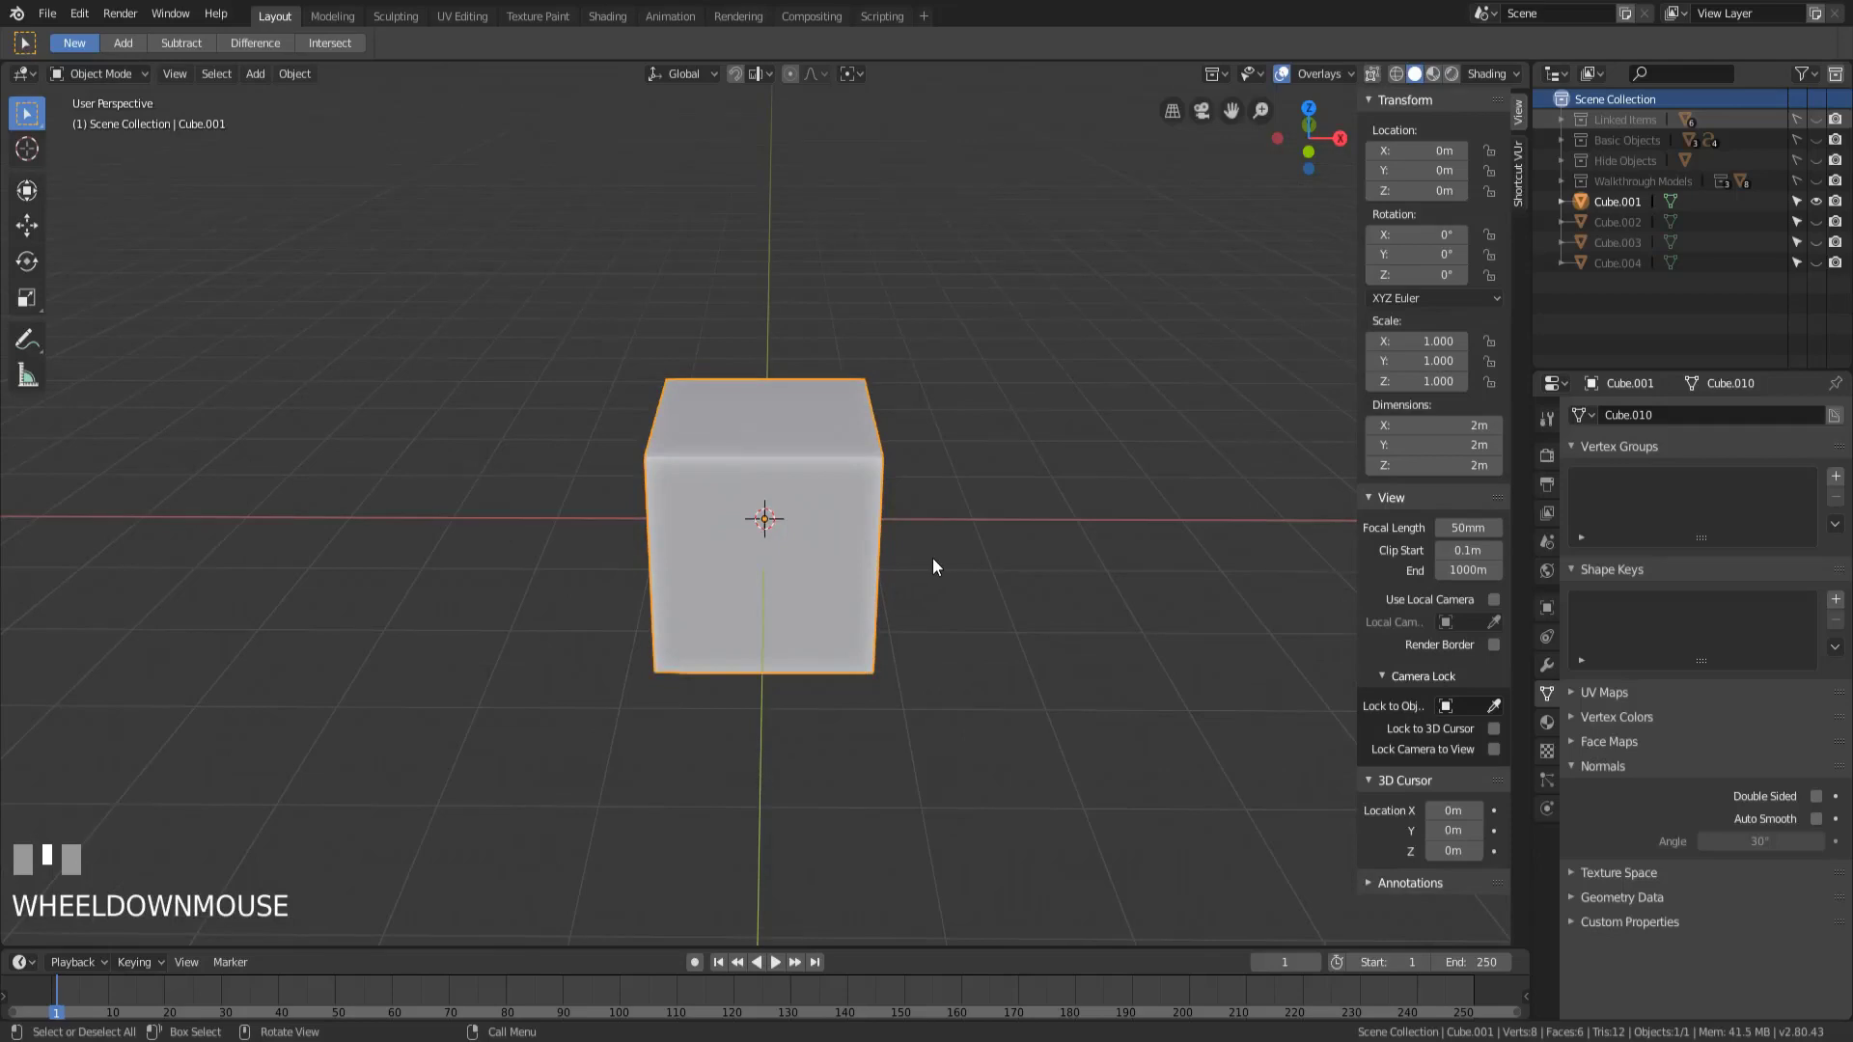
shift+middle_drag(933, 560, 908, 542)
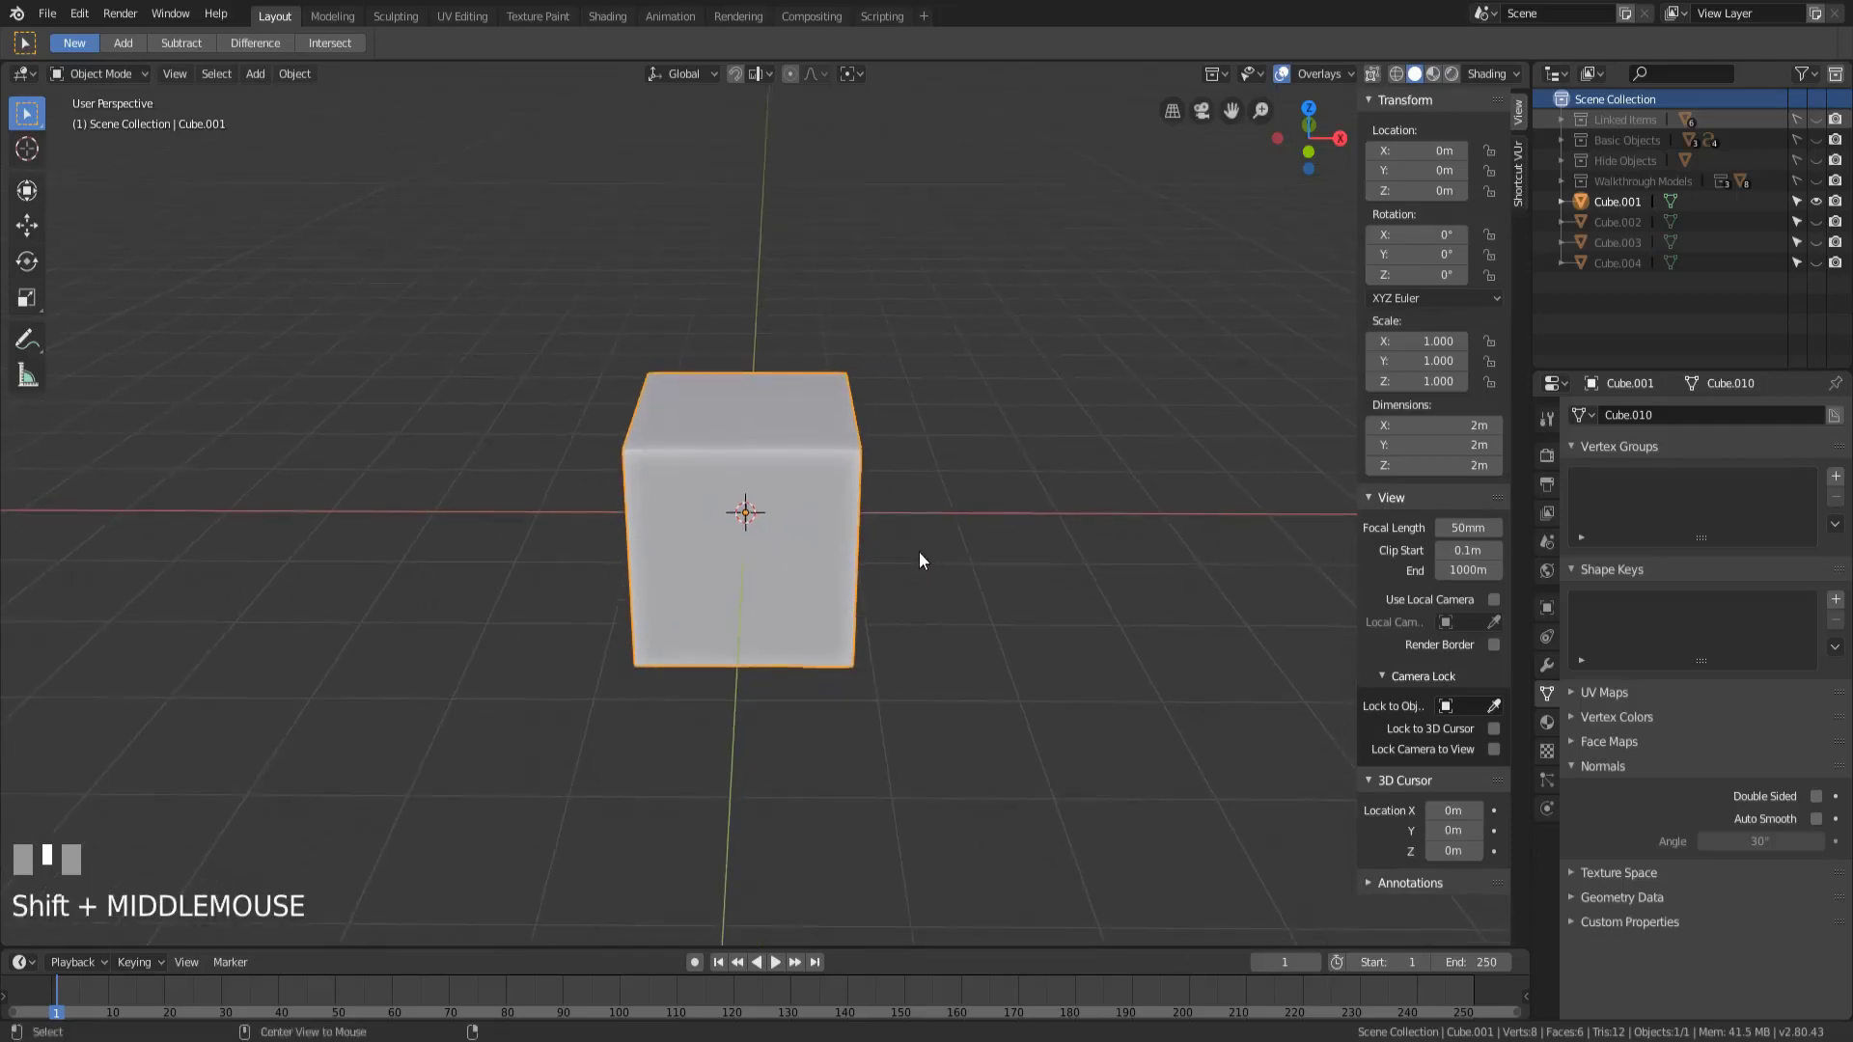
Unhide Cube.002 to Cube.004, select the rightmost cube, and switch proportional editing on.
key(alt+h)
click(1000, 504)
click(699, 477)
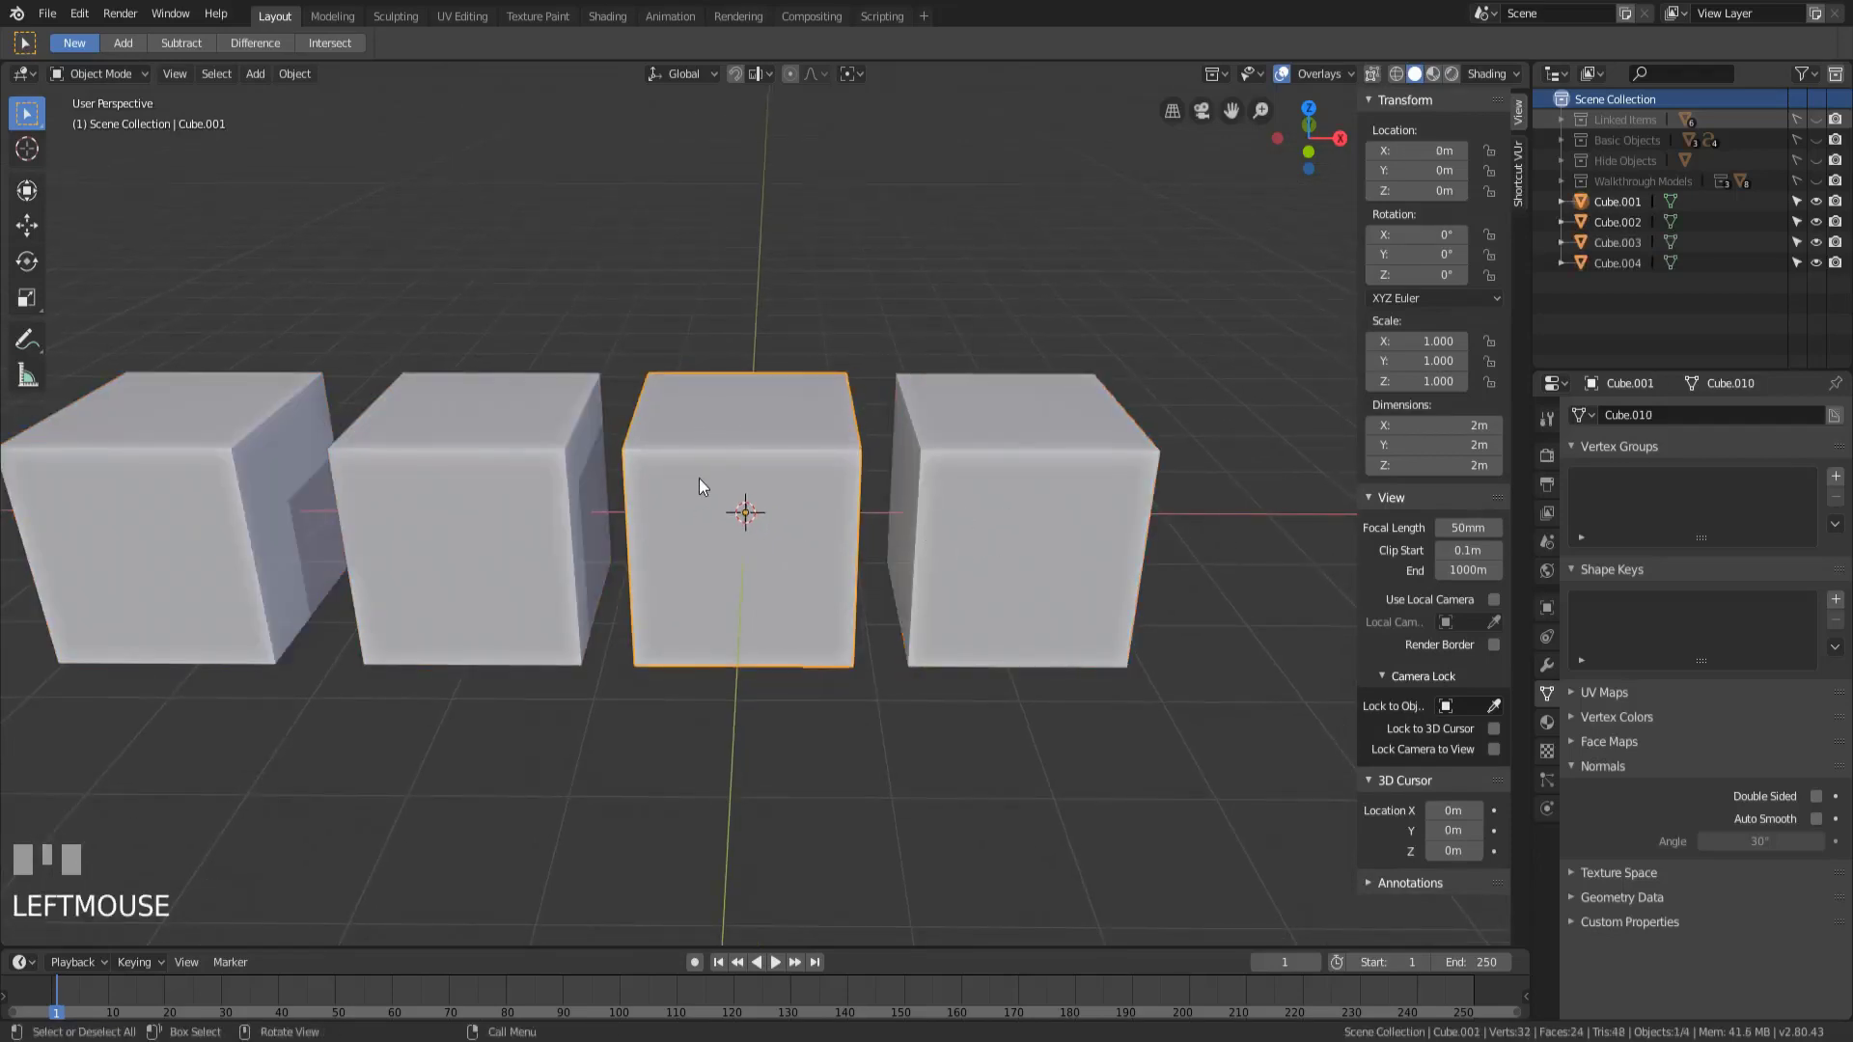
scroll(884, 582, down, 3)
click(922, 523)
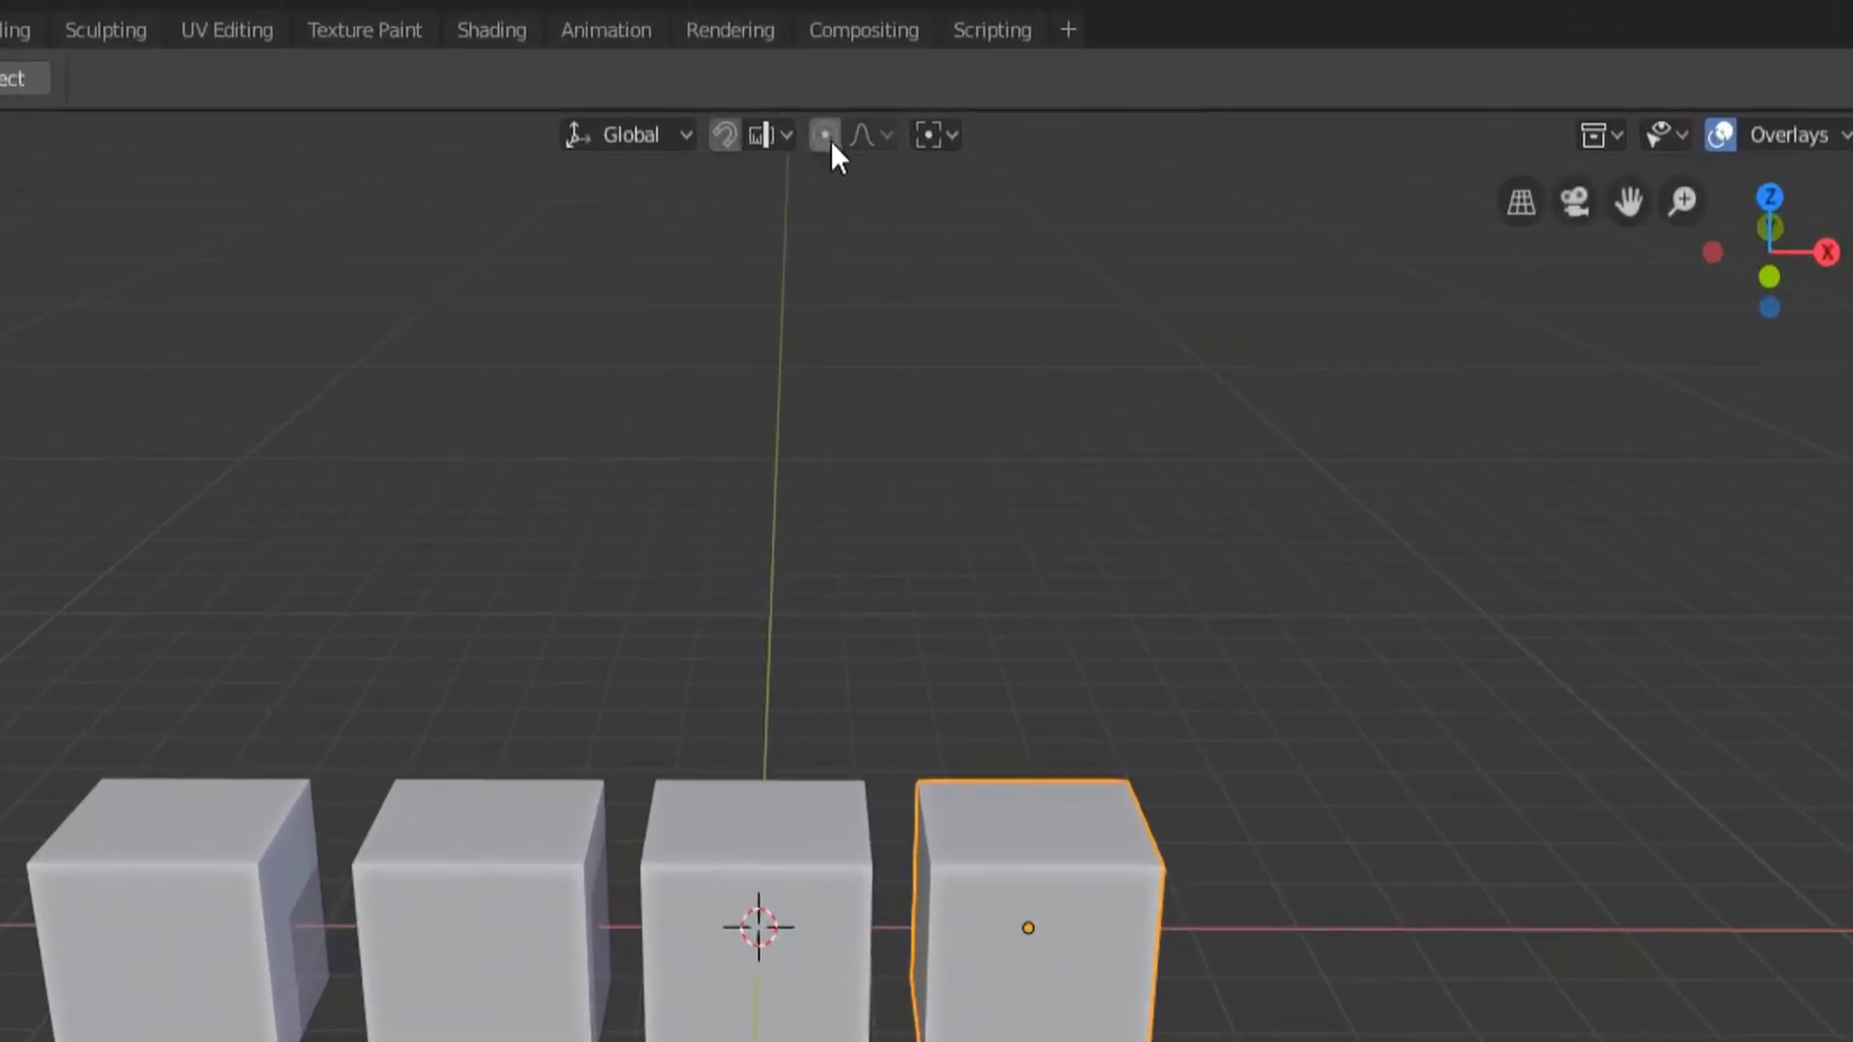
click(826, 135)
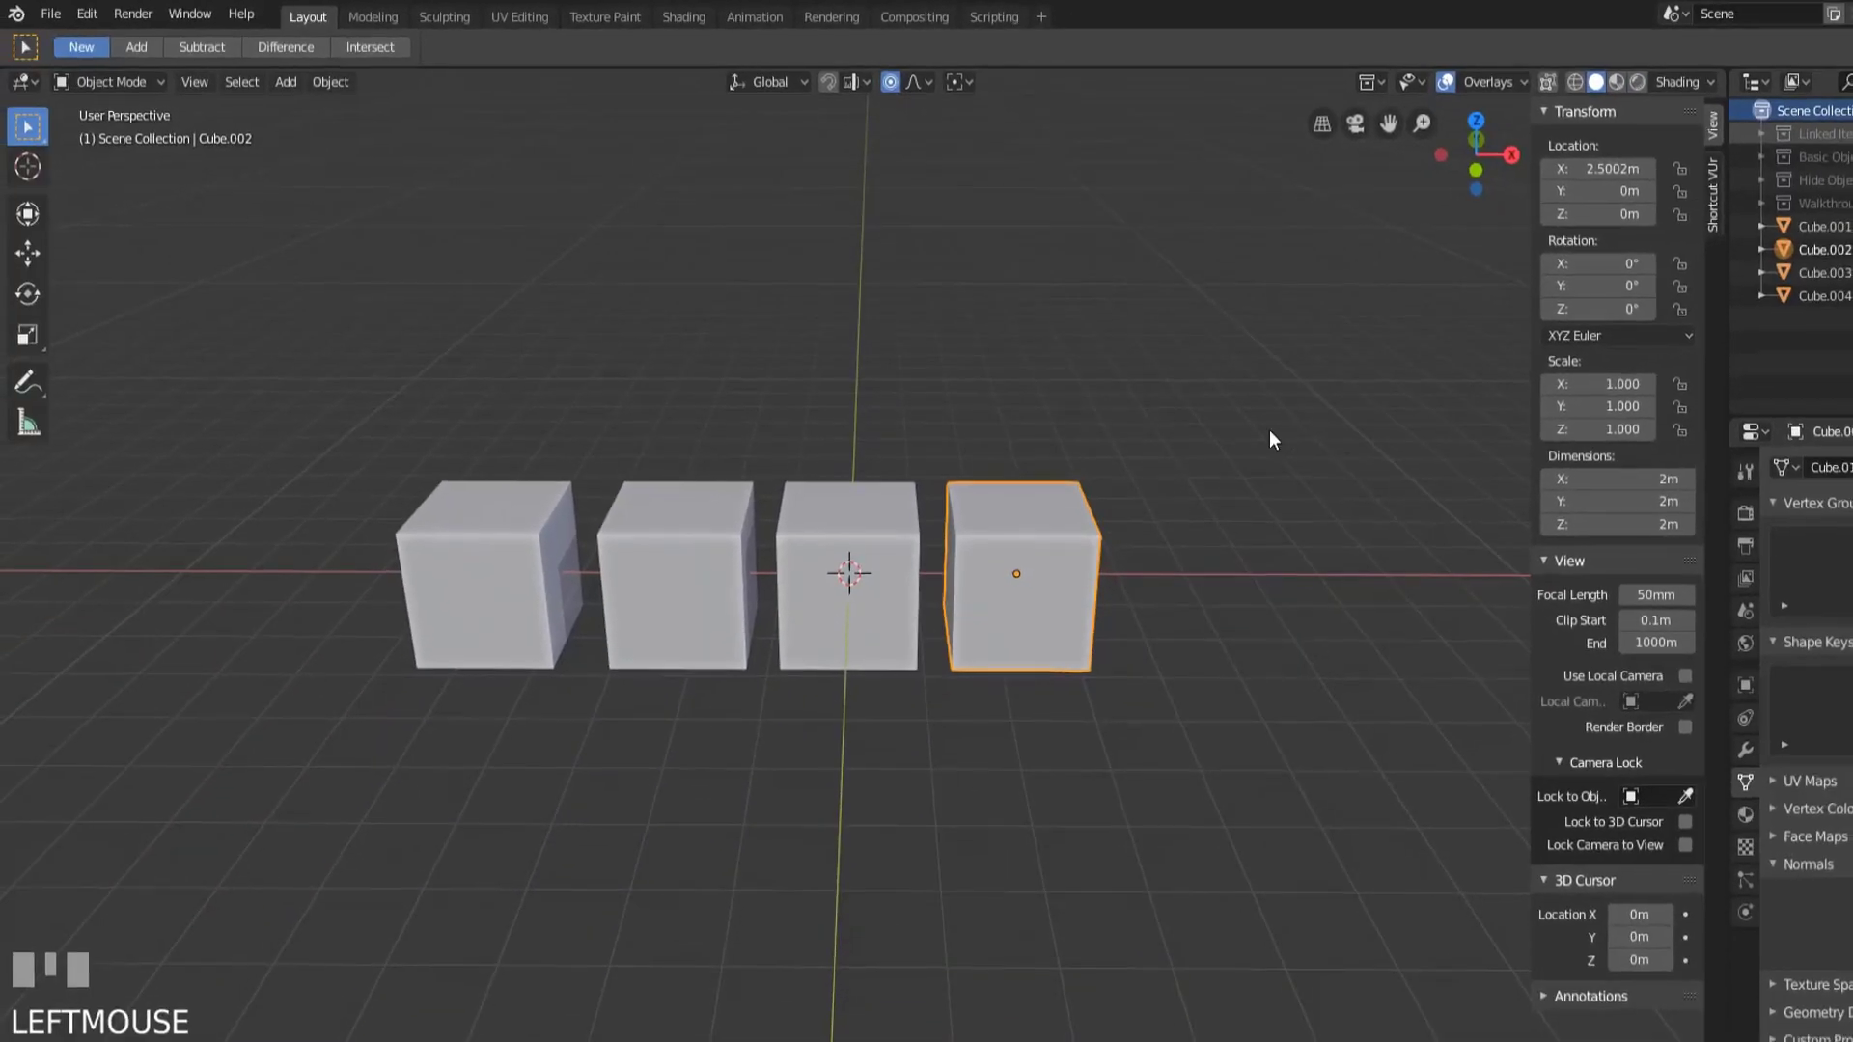
Try a Z-axis scale of the rightmost cube without proportional editing, then cancel it.
key(o)
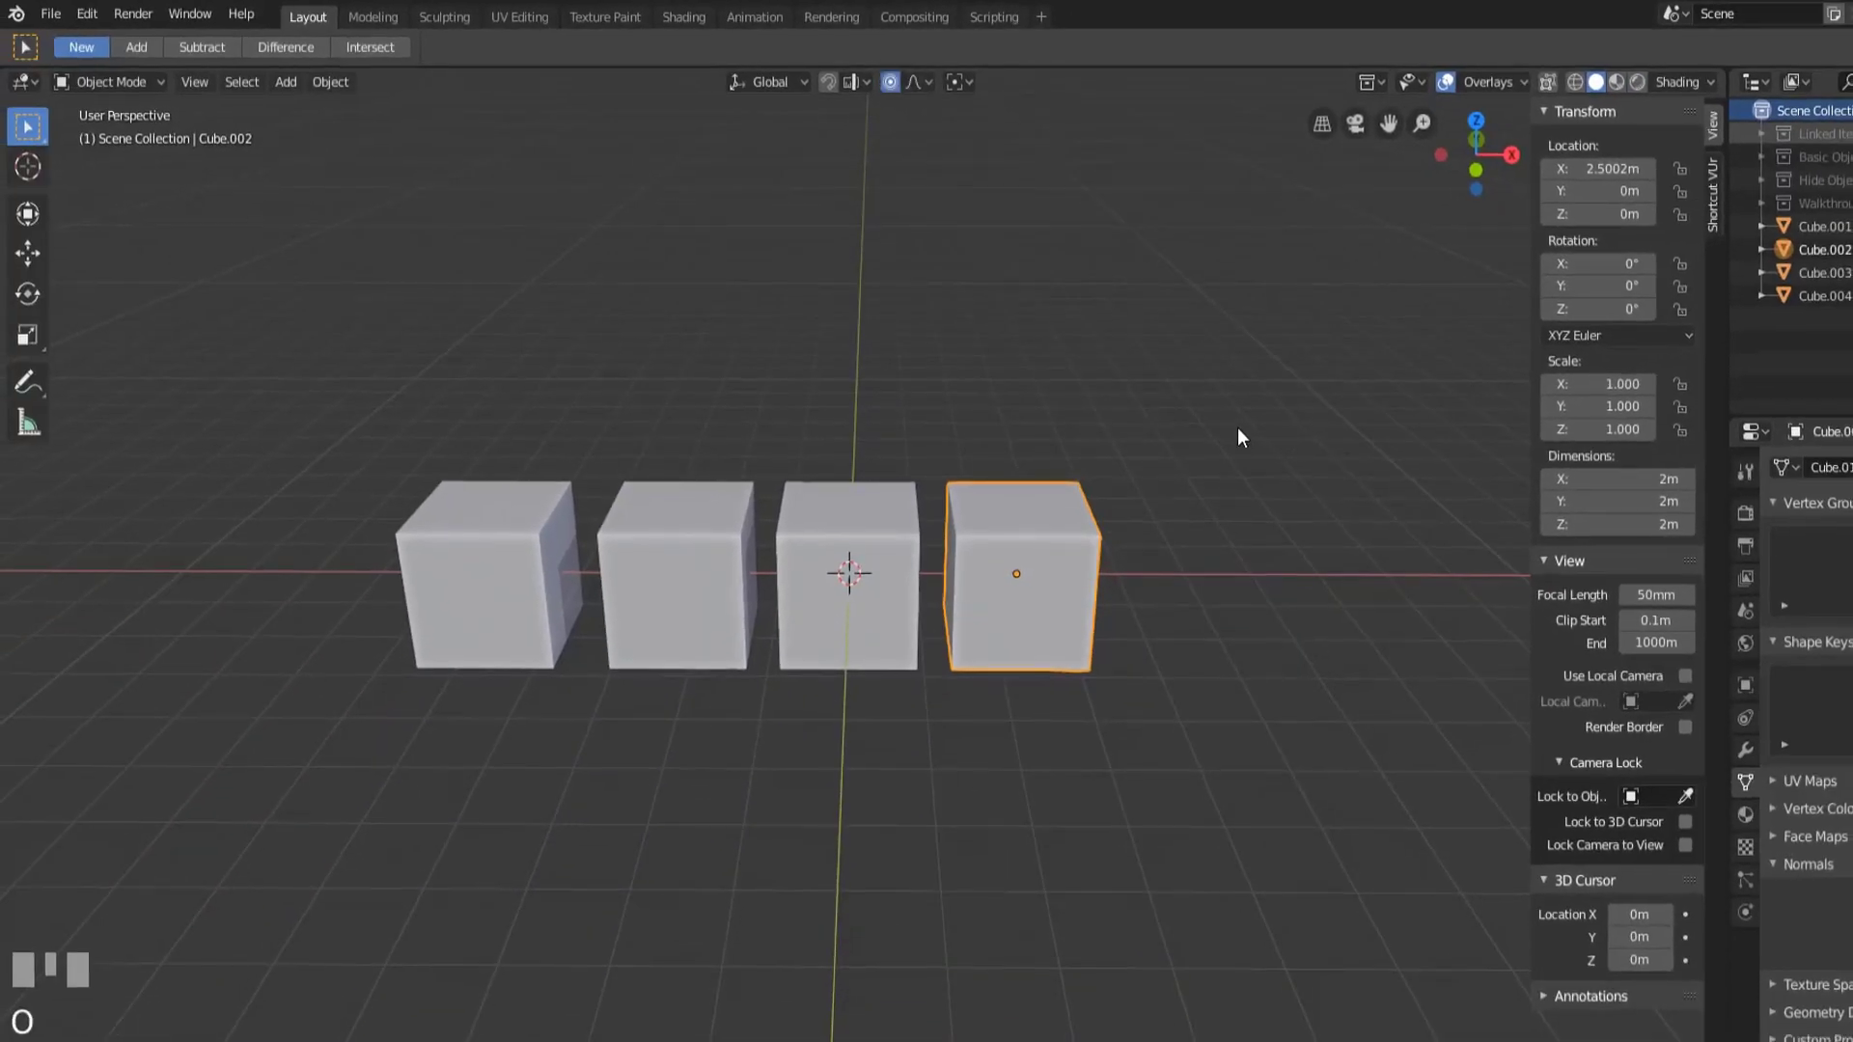
key(o)
key(s)
key(z)
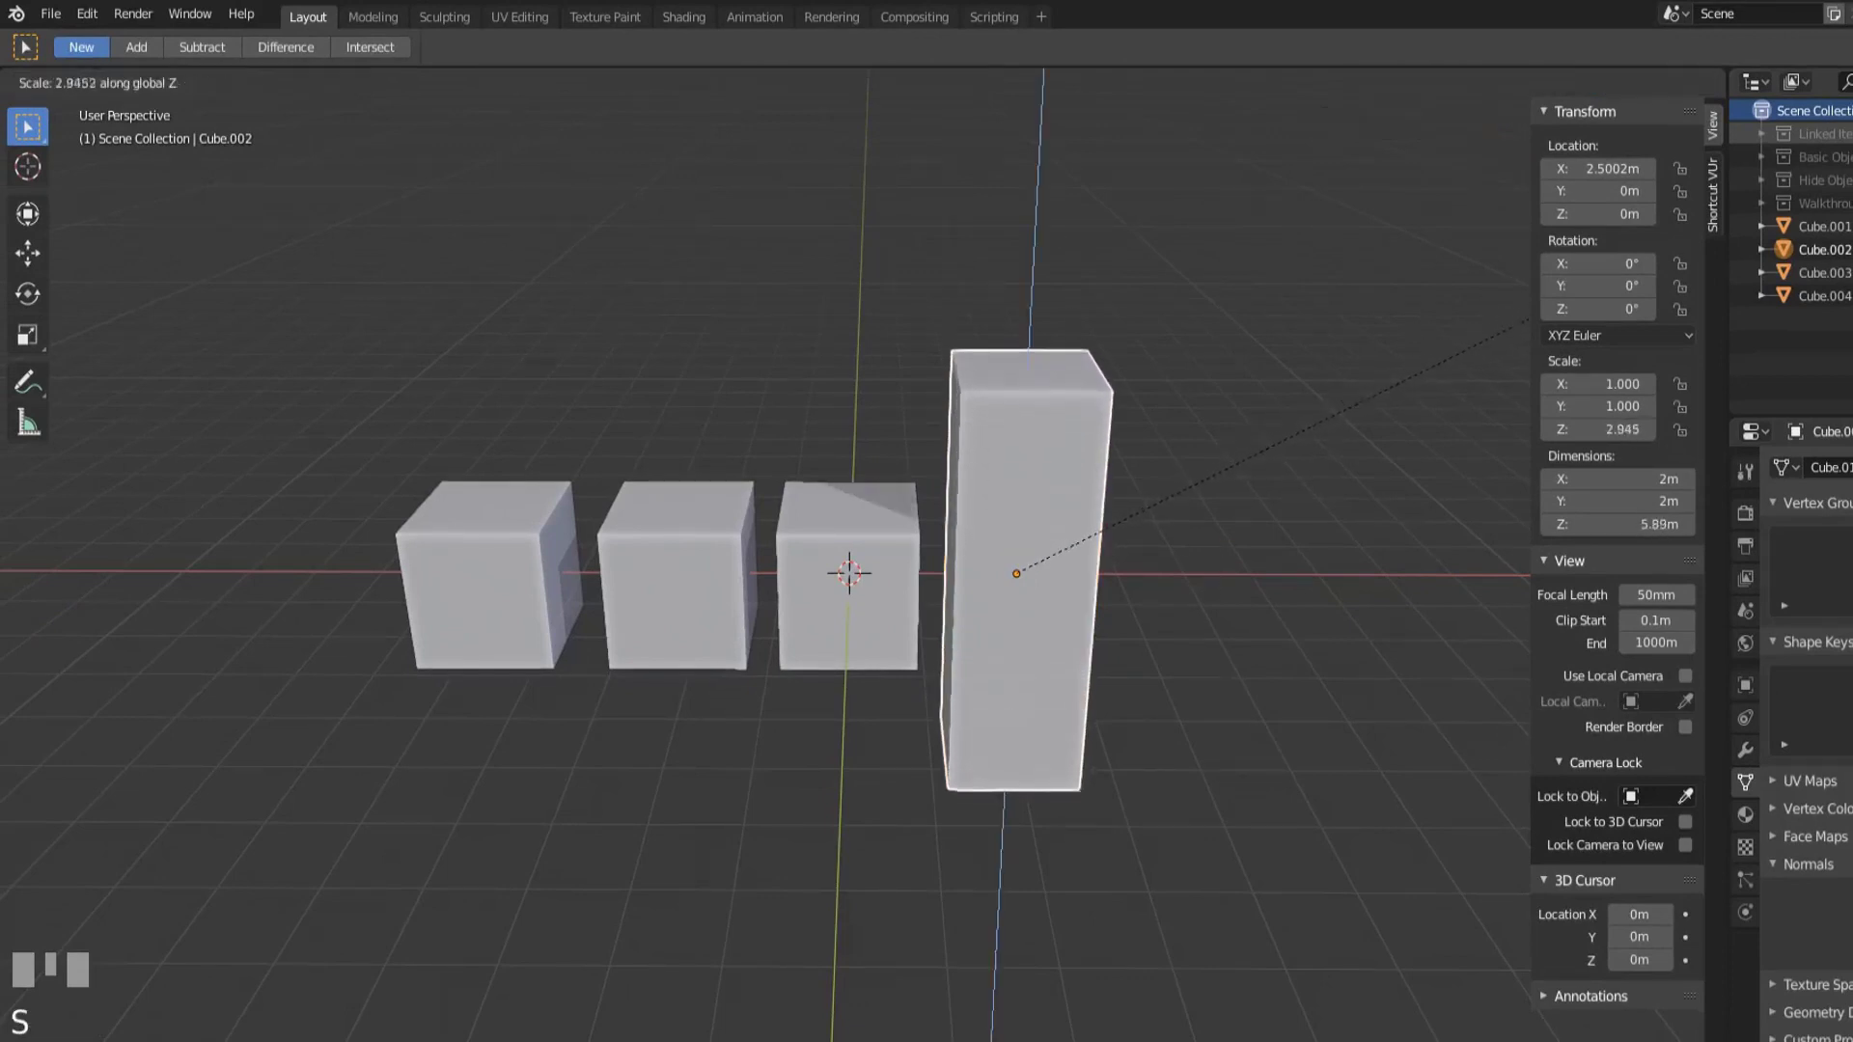
right_click(1079, 485)
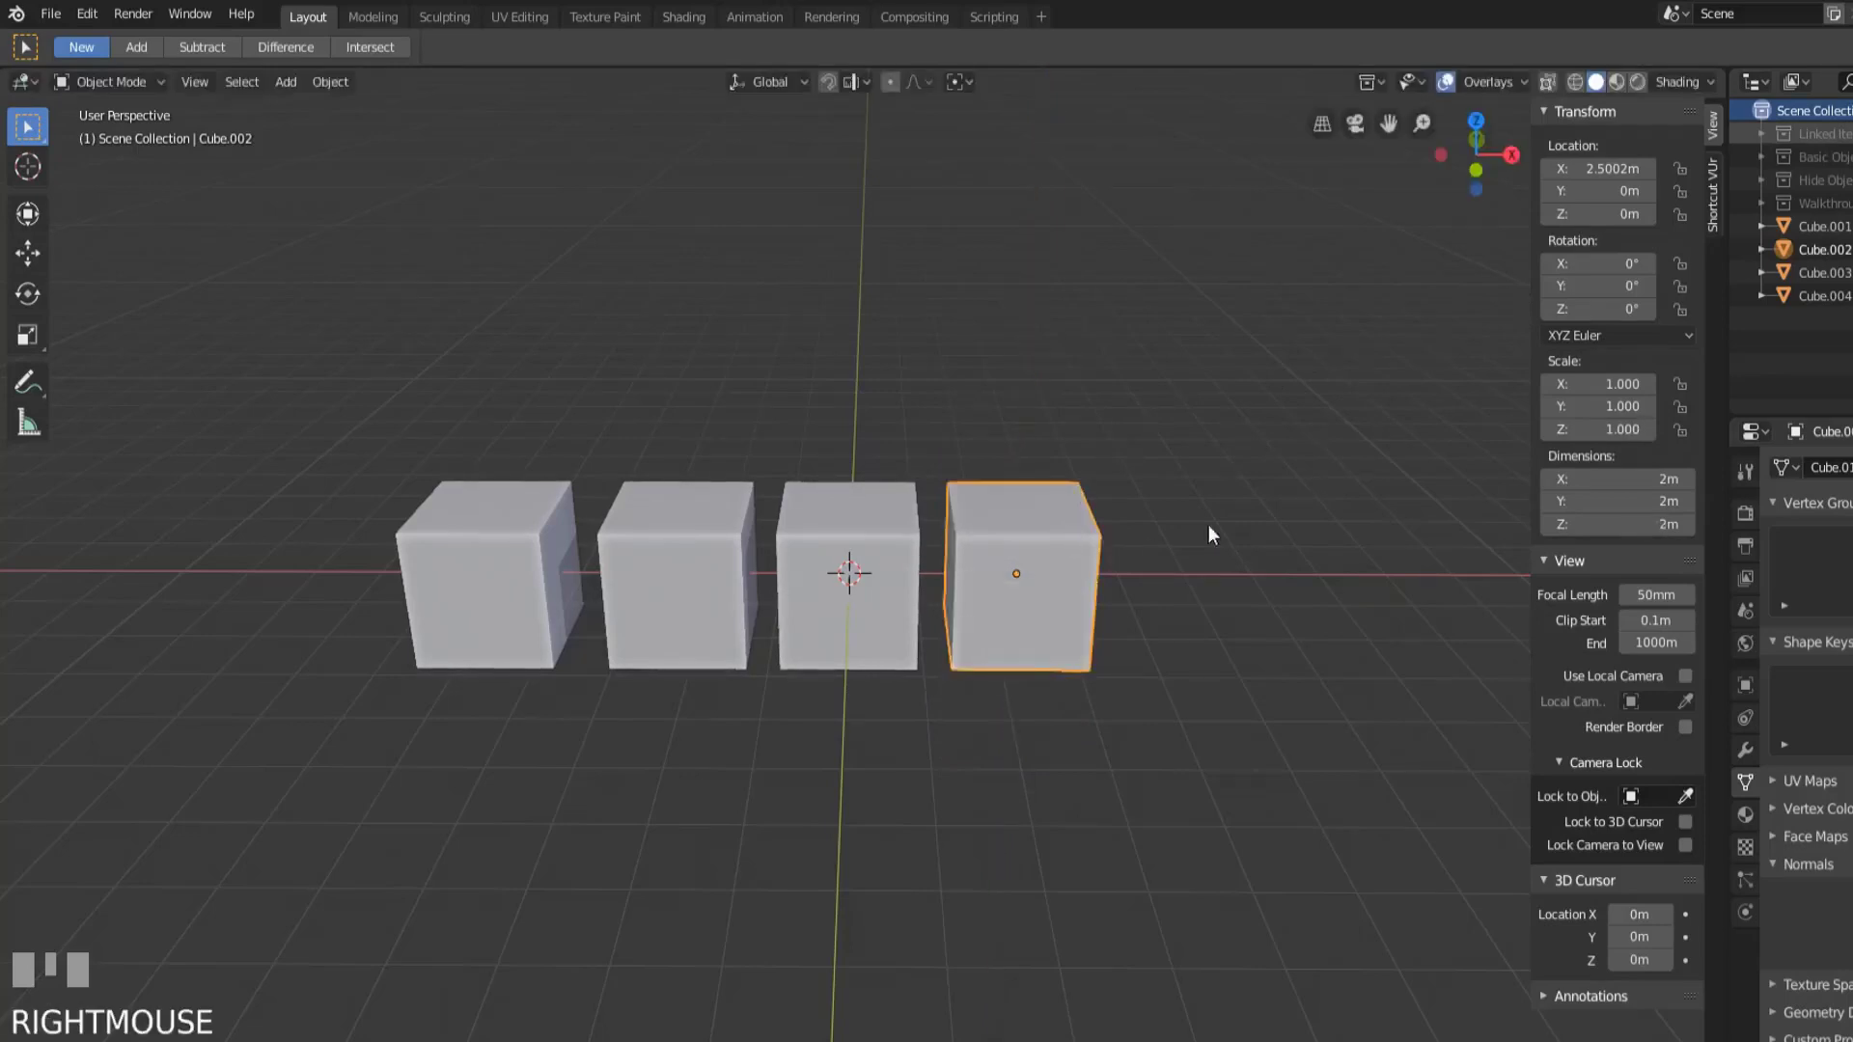
Scale Cube.002 to 3.481 on Z with proportional falloff, then box-select all four cubes.
key(o)
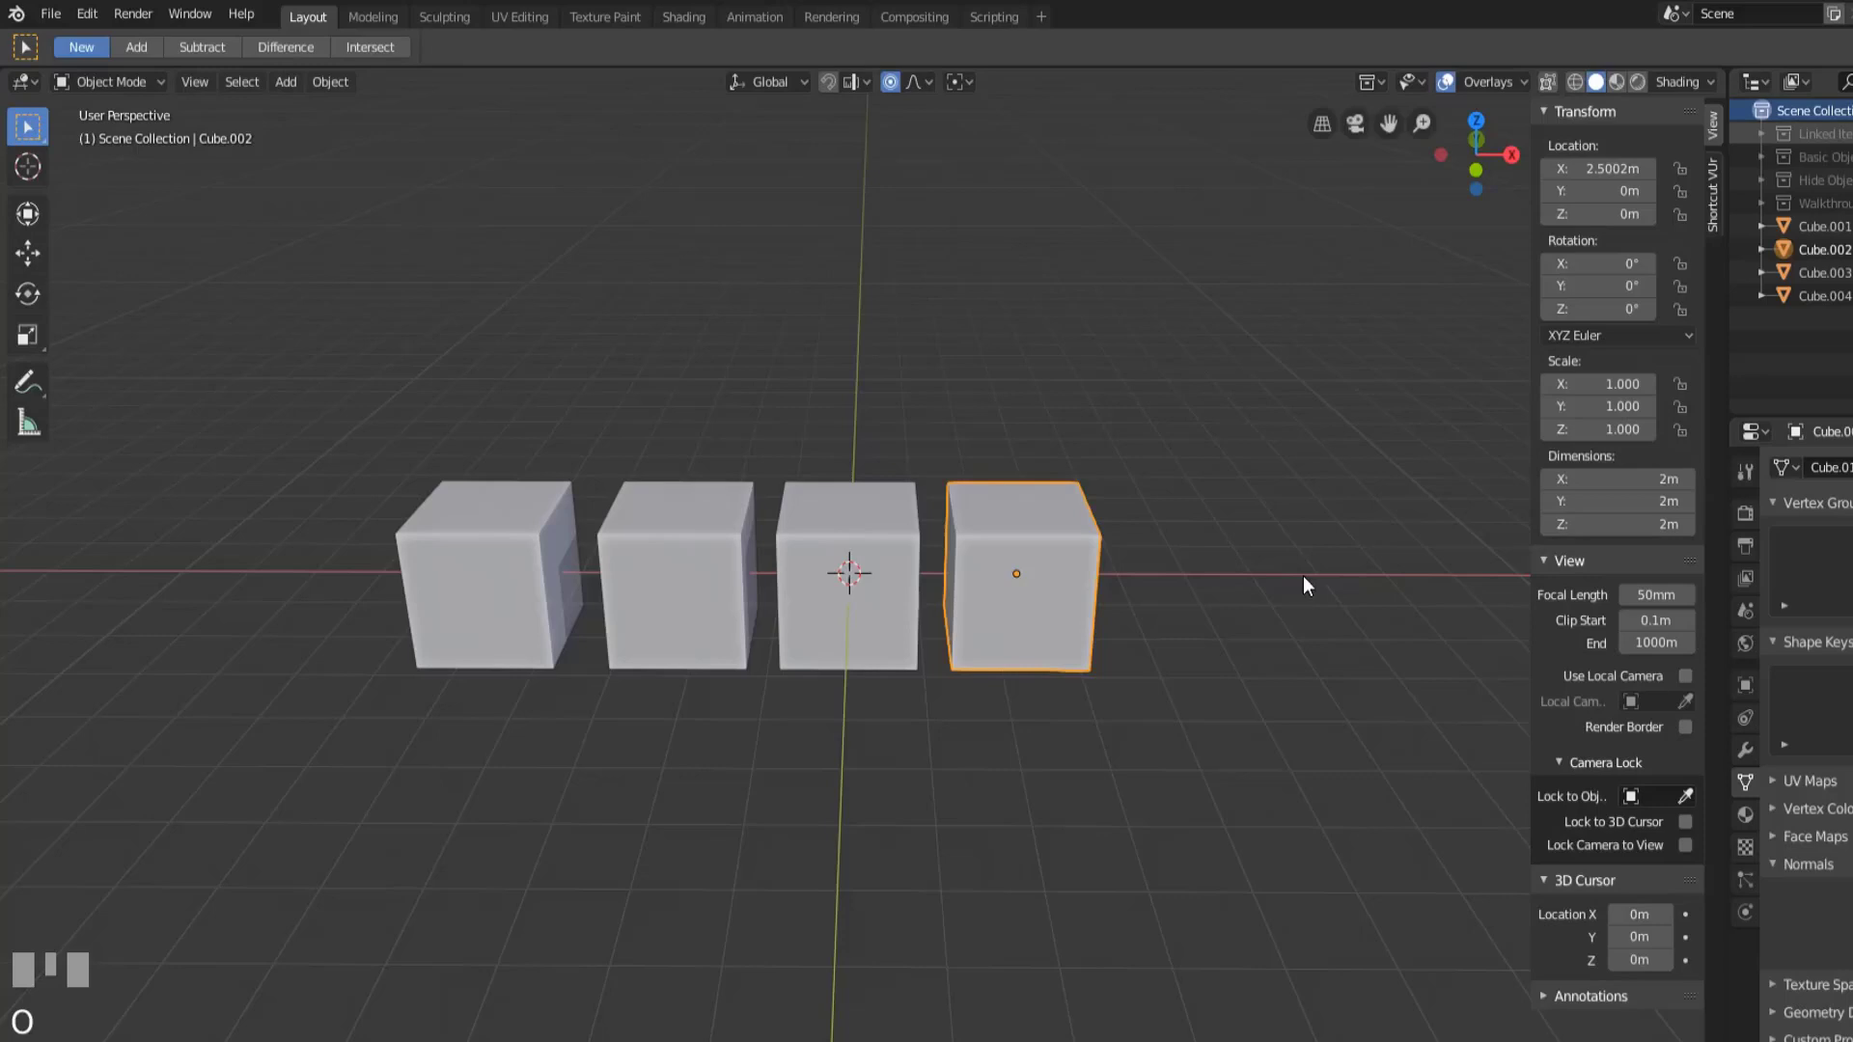
key(s)
key(z)
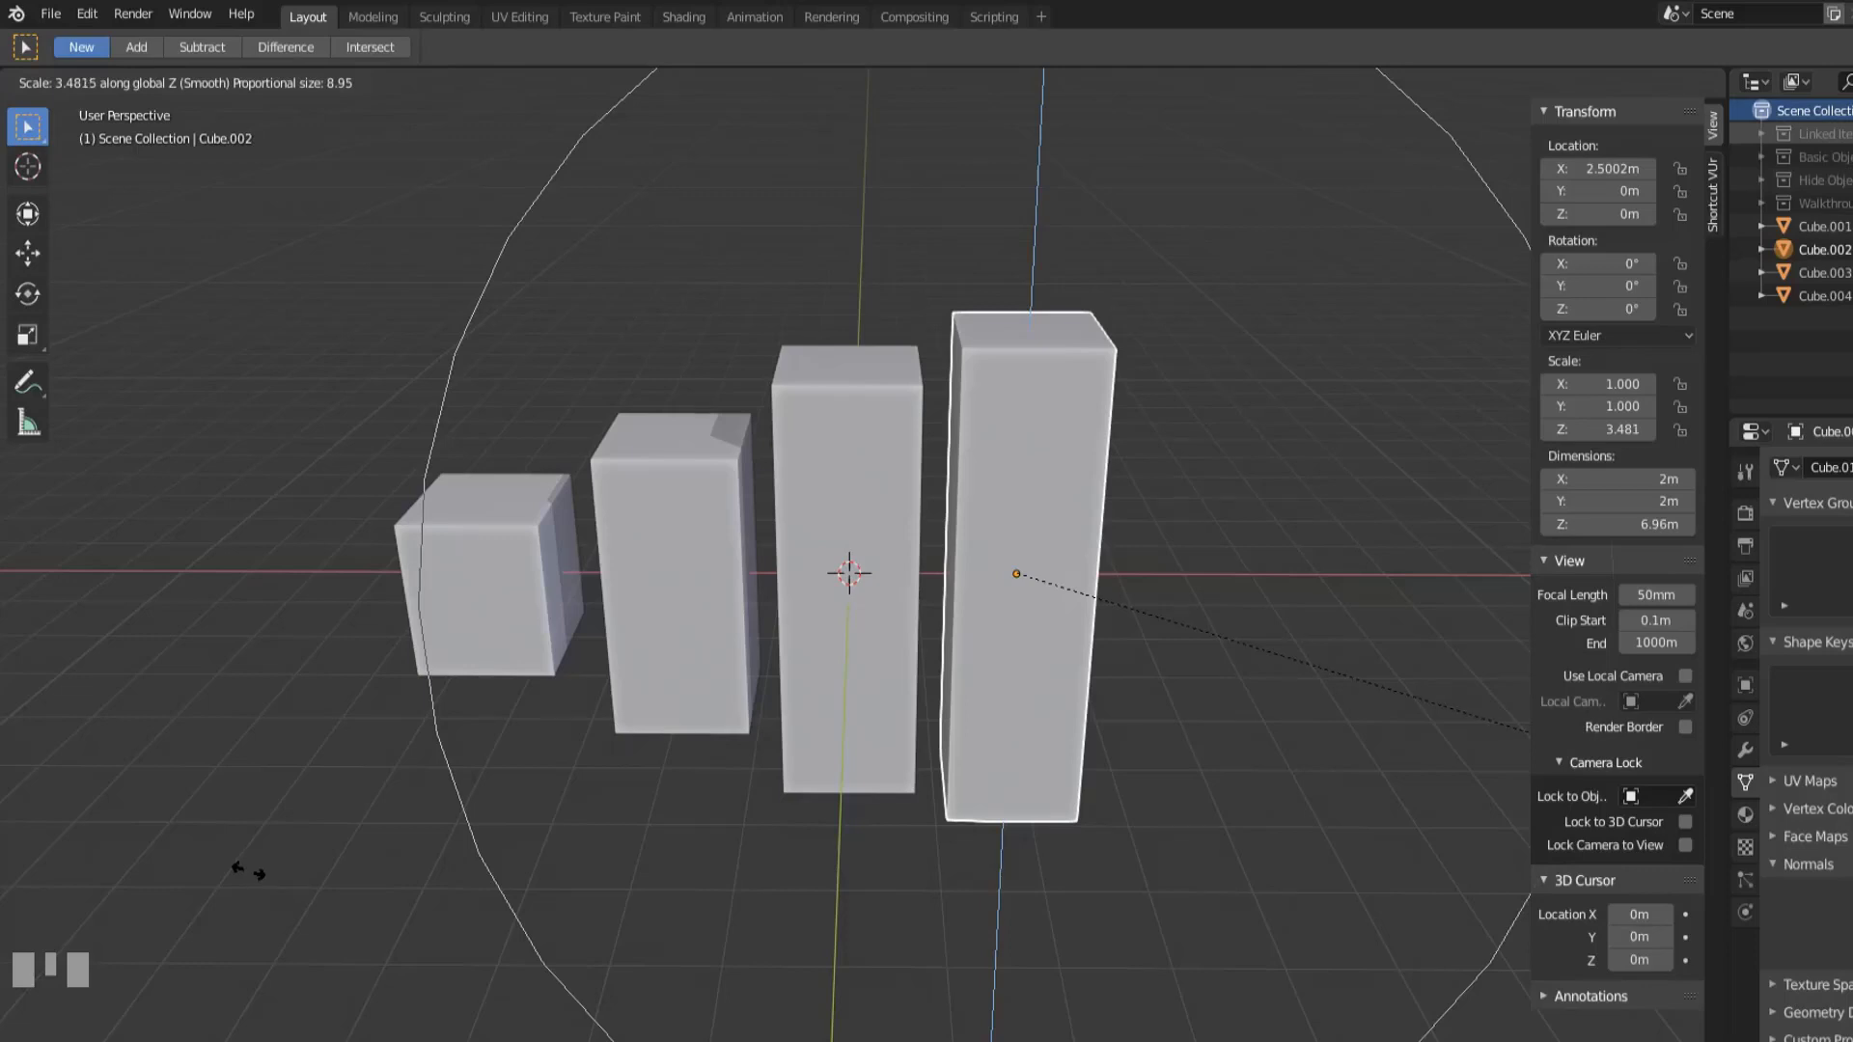
click(253, 874)
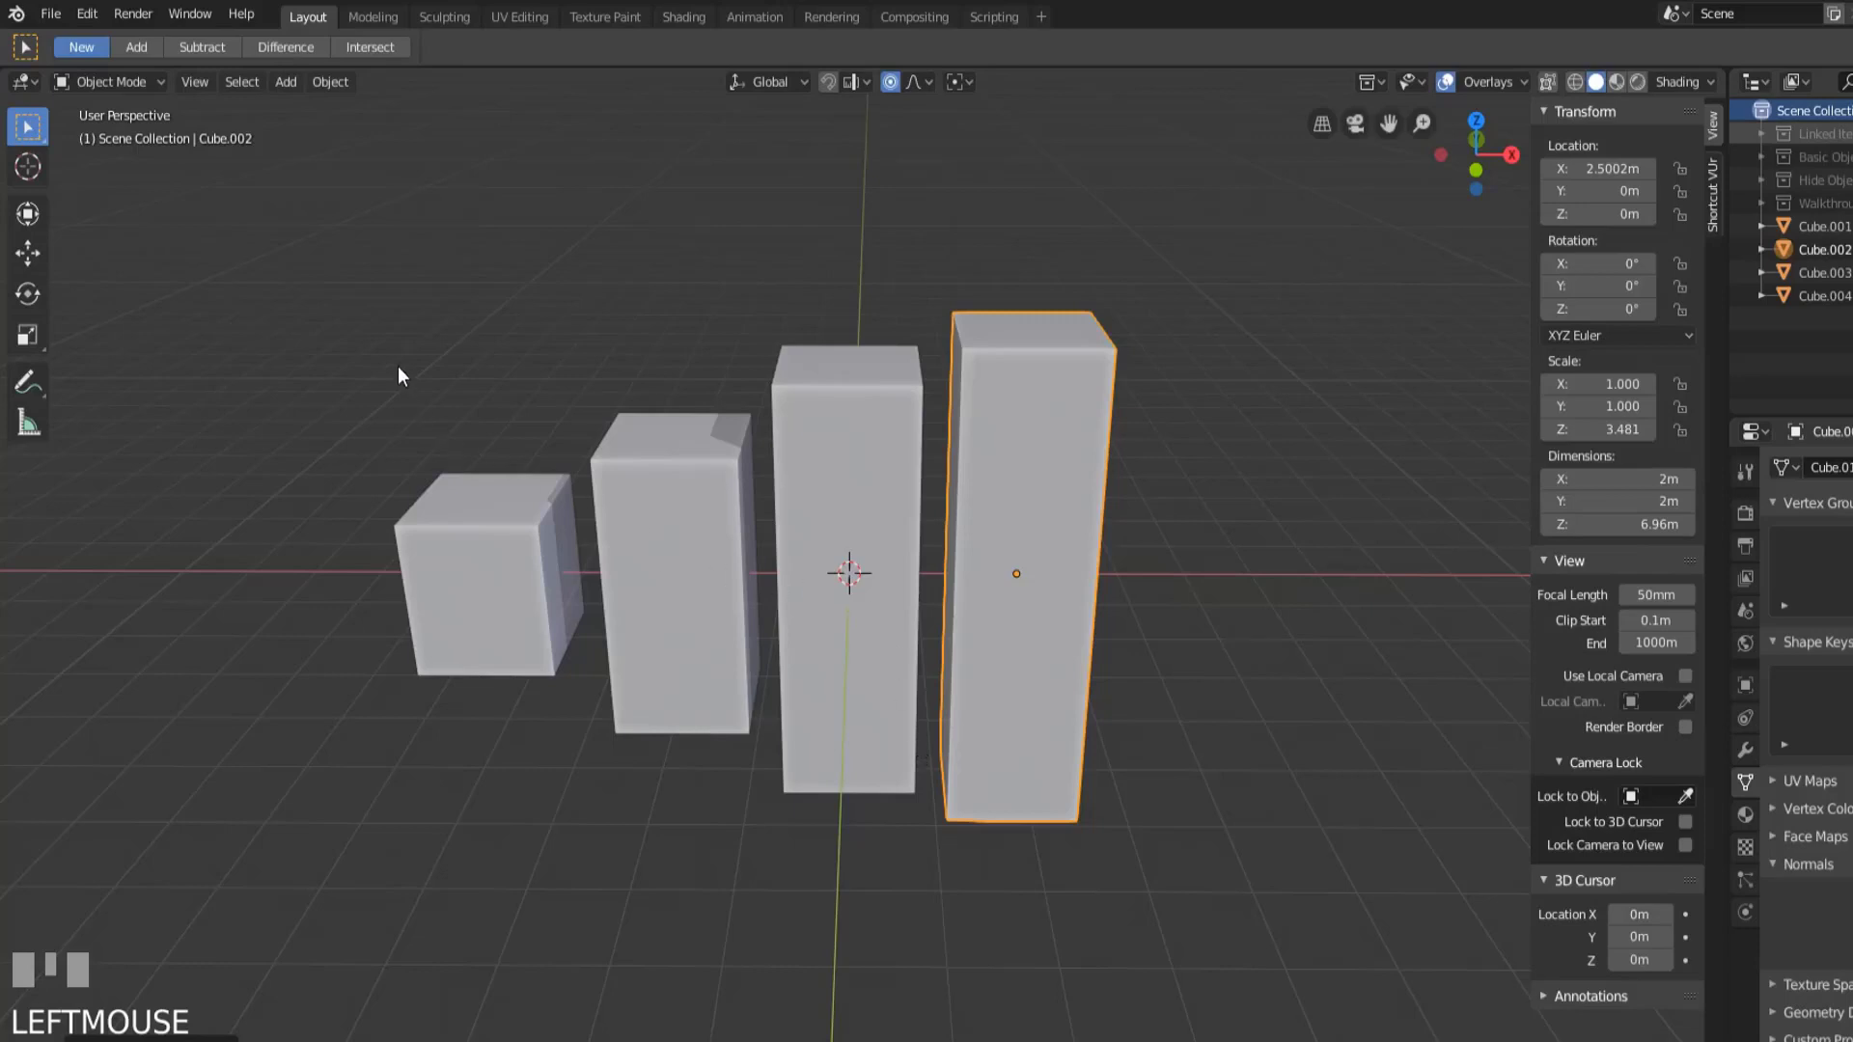
drag(398, 368, 1220, 789)
Delete the four cubes and add a plane at the origin.
key(x)
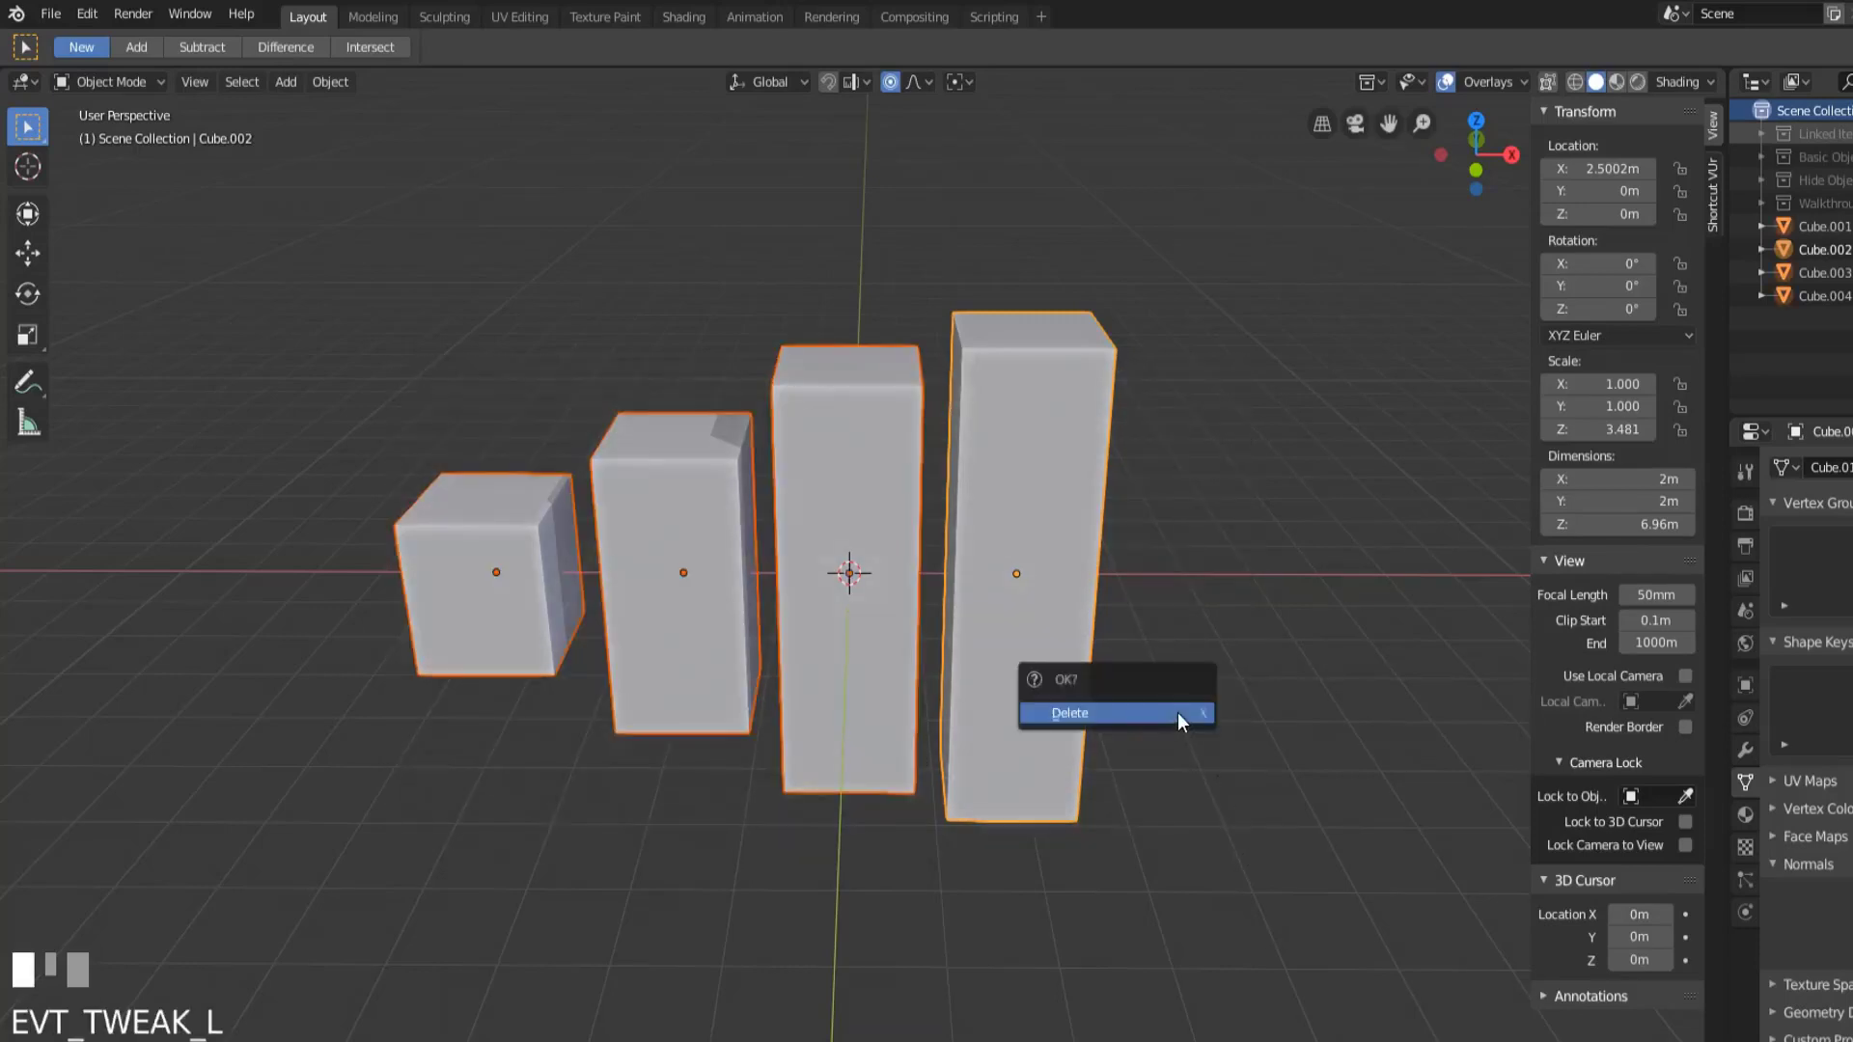
click(1178, 714)
key(shift+a)
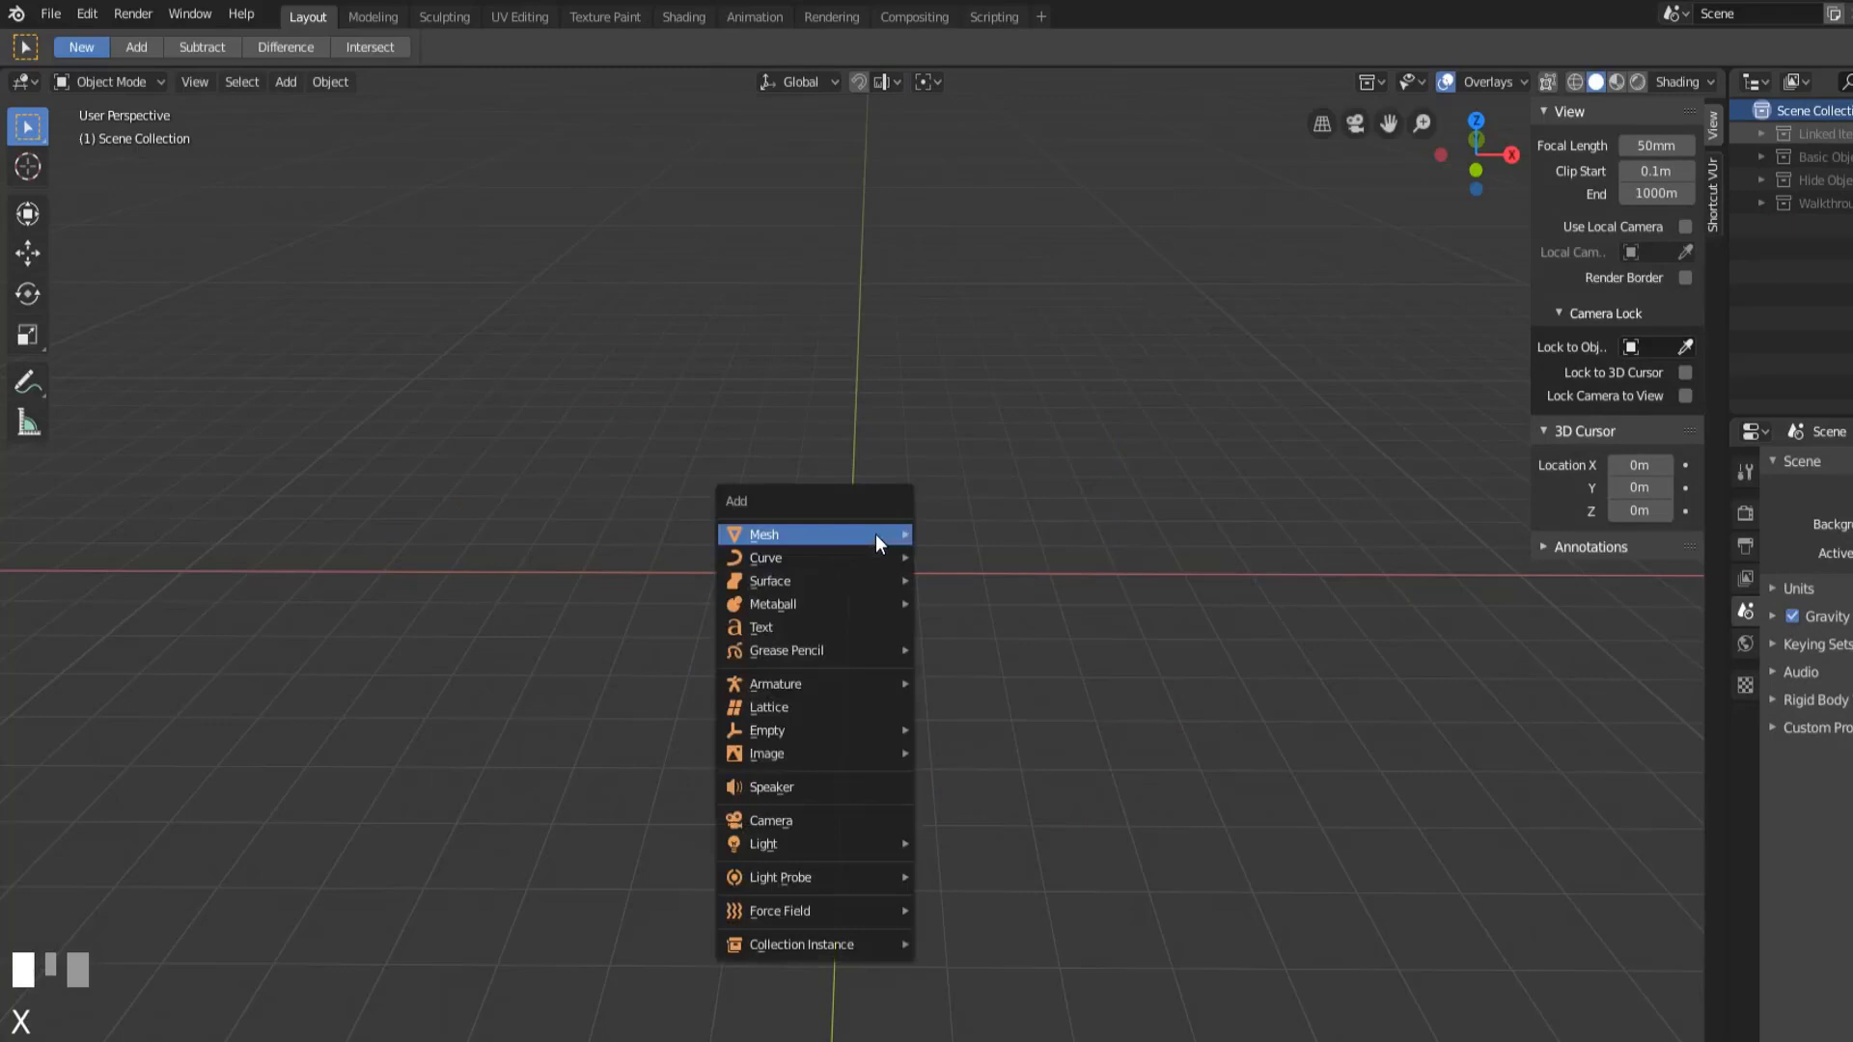
mouse_move(876, 535)
click(991, 527)
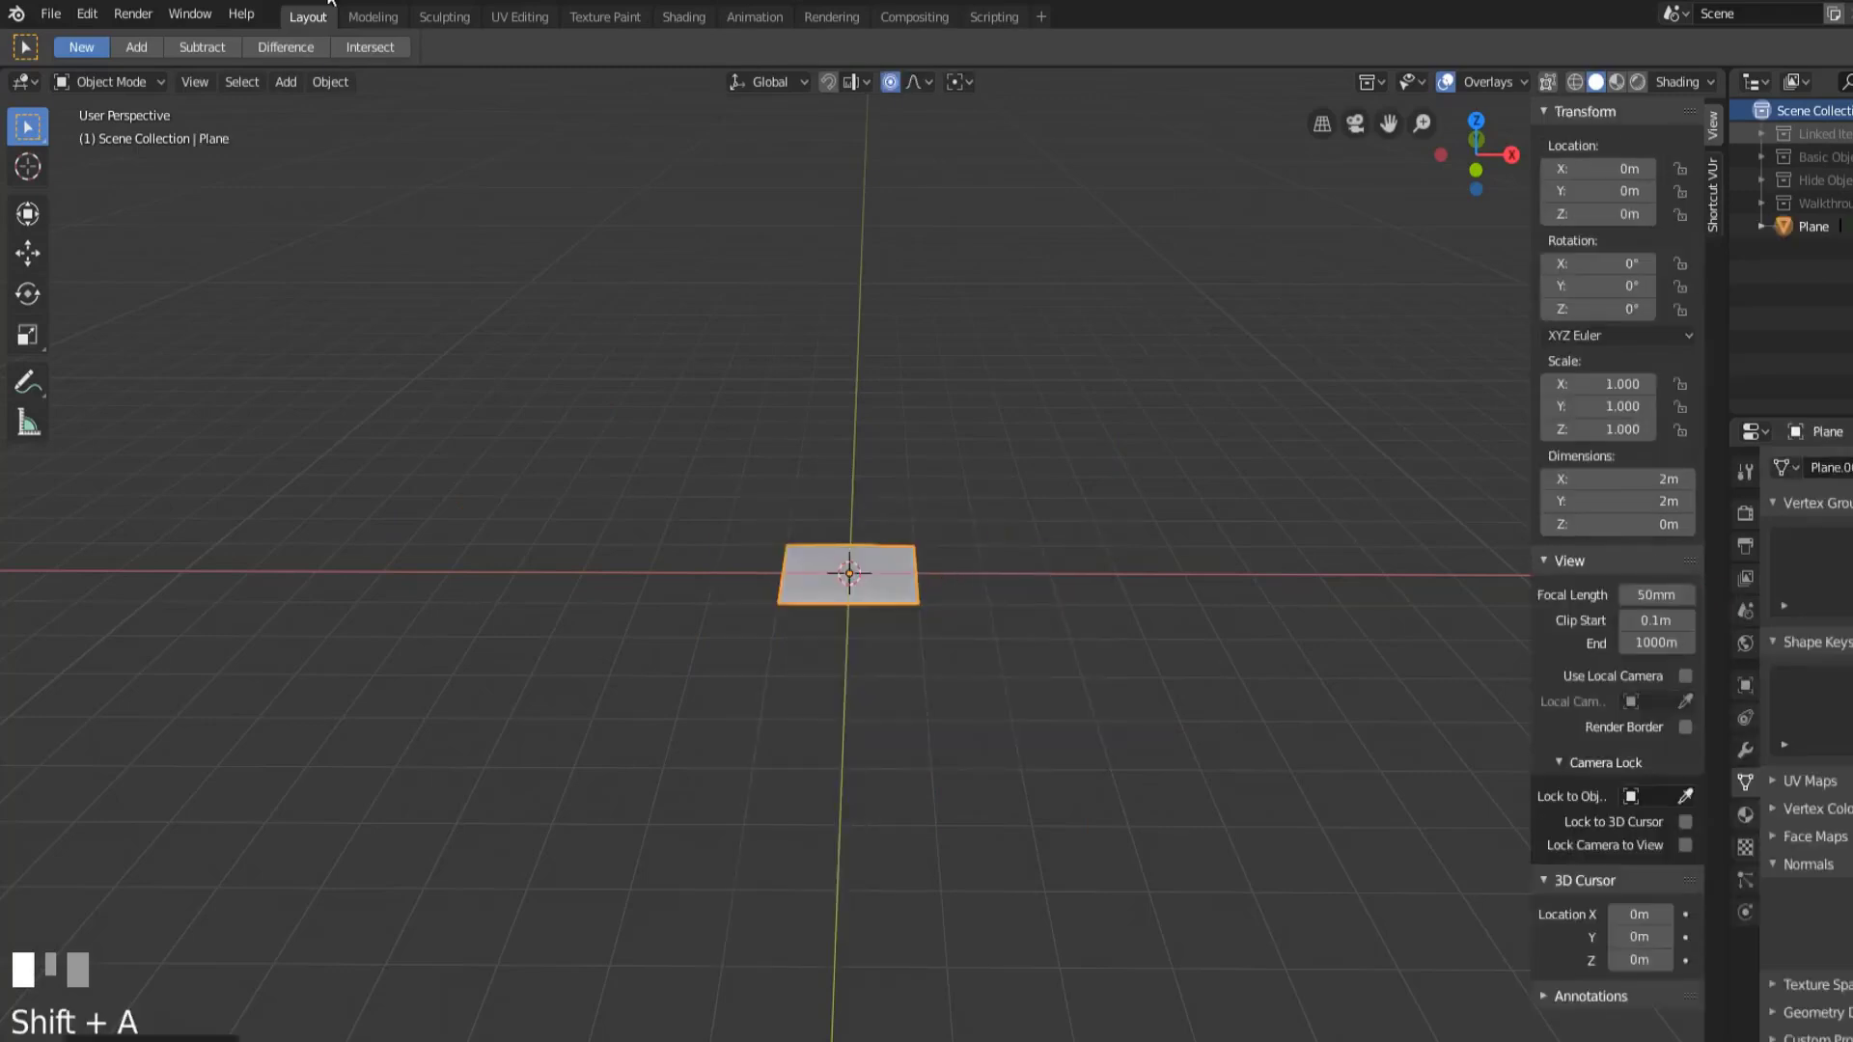
In the Modeling workspace, subdivide the plane with 10 cuts.
click(373, 16)
middle_drag(849, 633, 864, 645)
key(w)
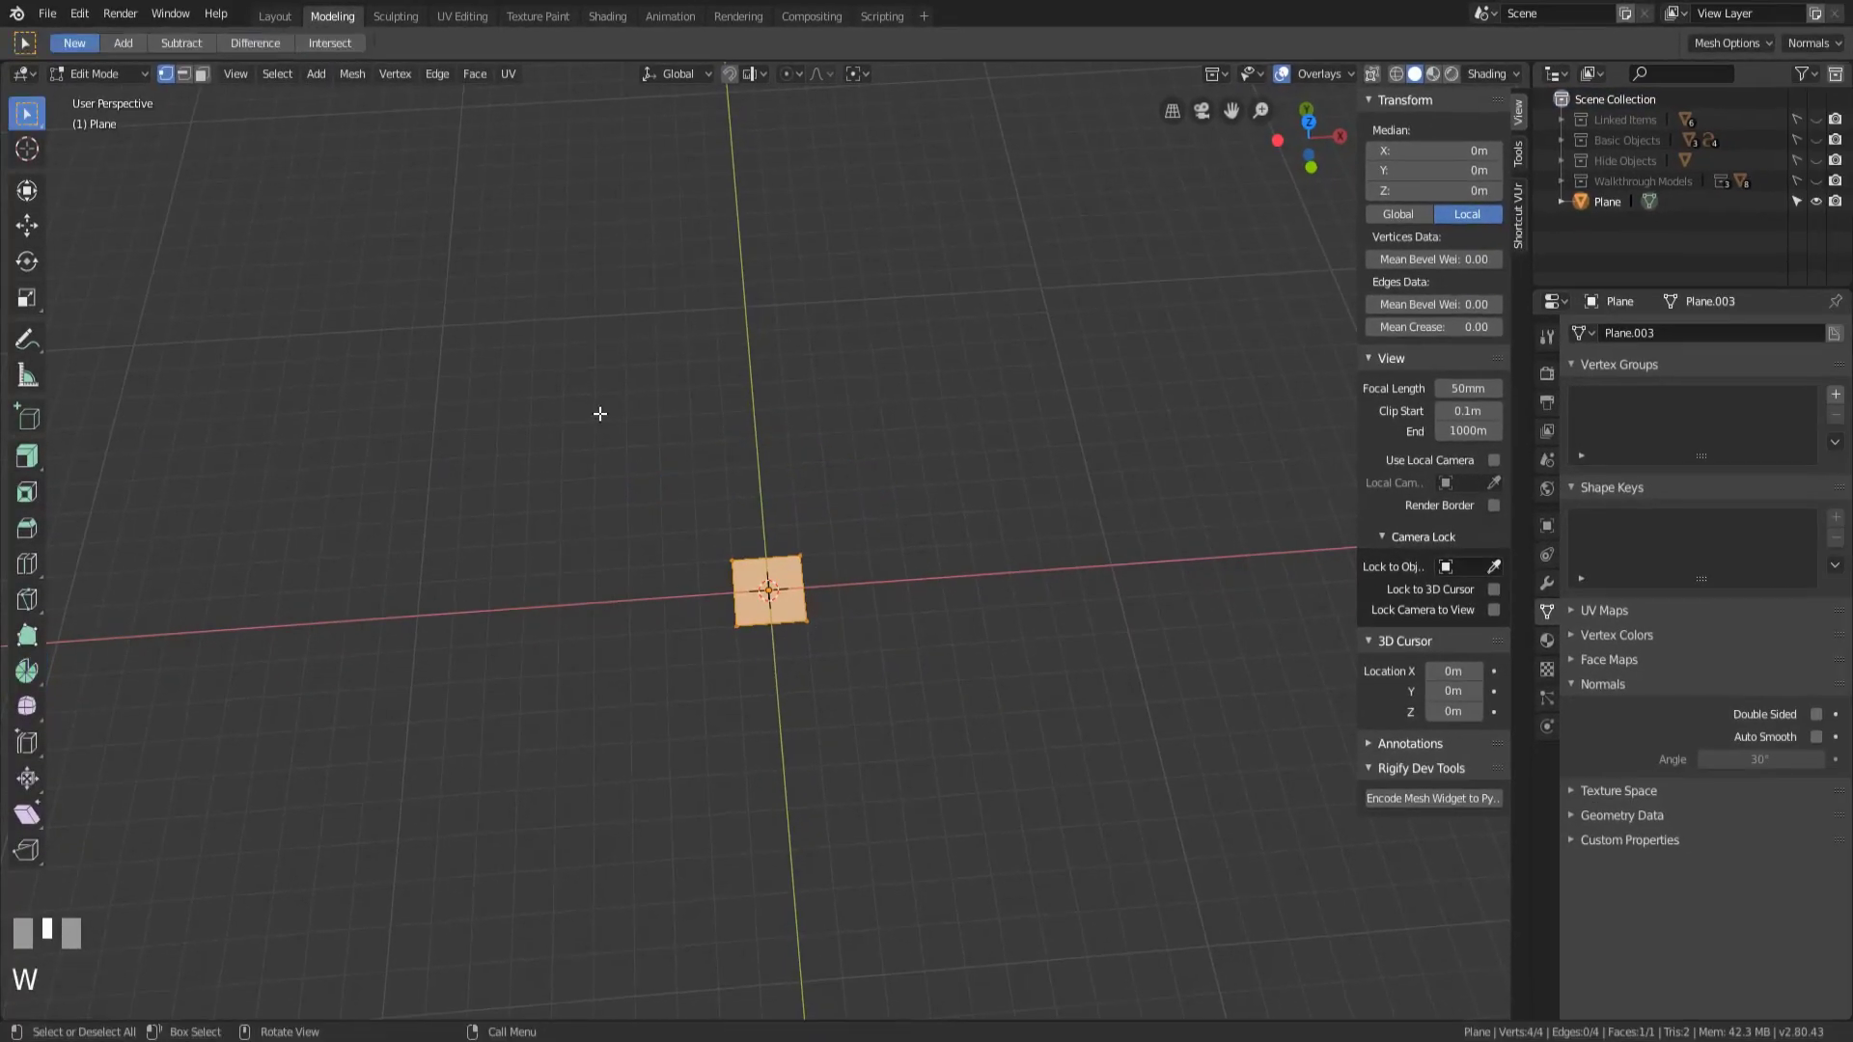
scroll(798, 654, up, 2)
right_click(806, 514)
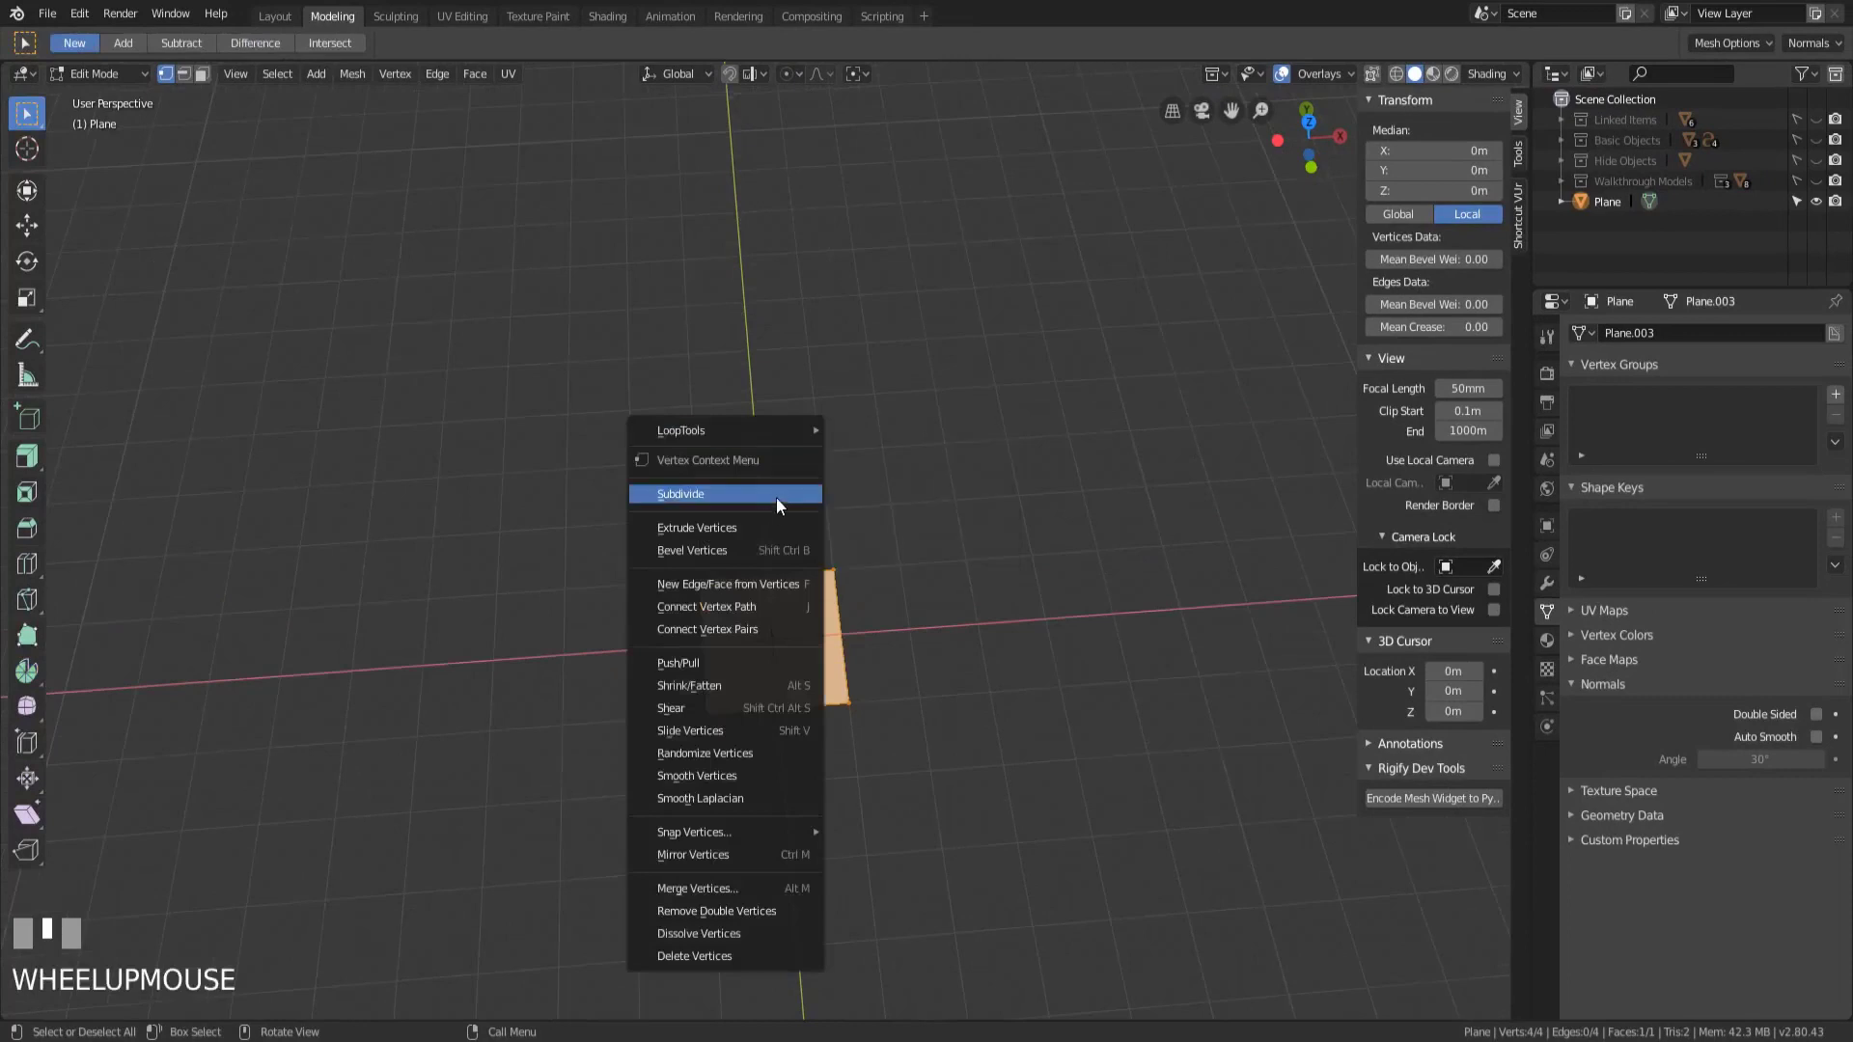
right_click(776, 496)
click(315, 861)
click(315, 861)
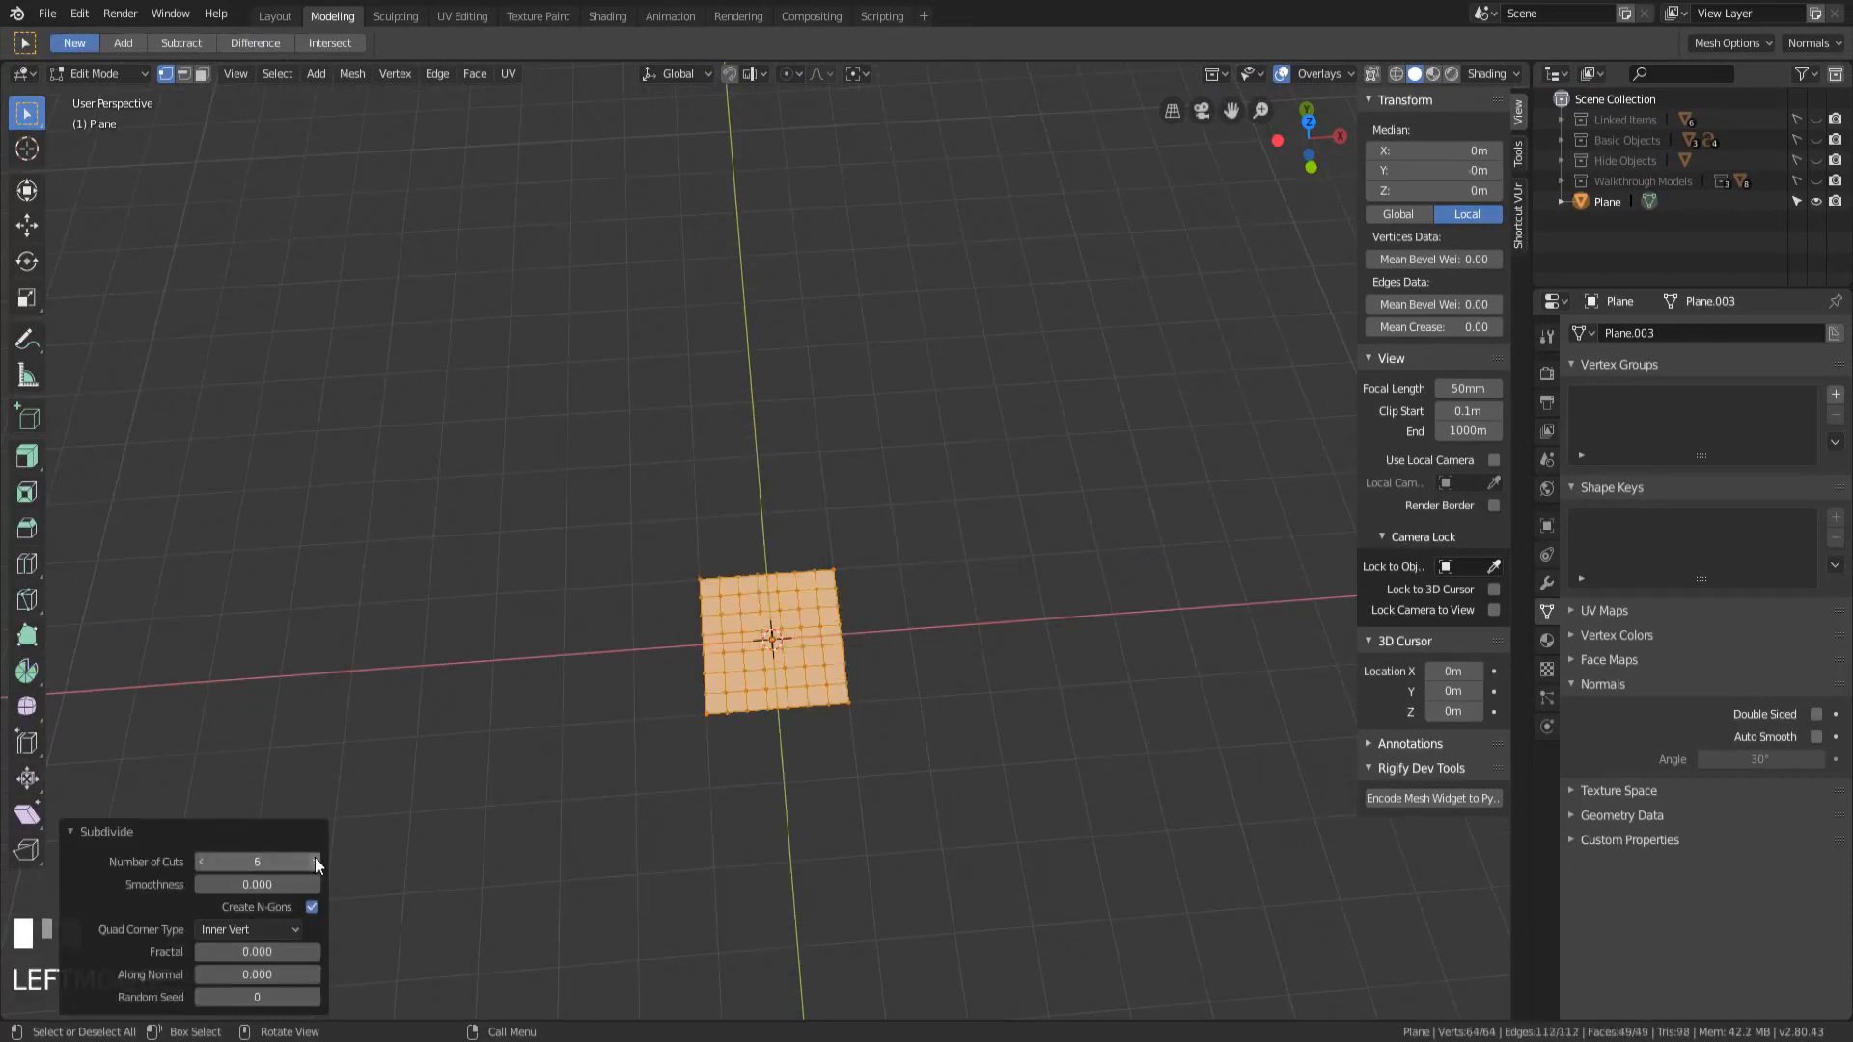
click(315, 861)
click(315, 860)
click(315, 861)
click(315, 861)
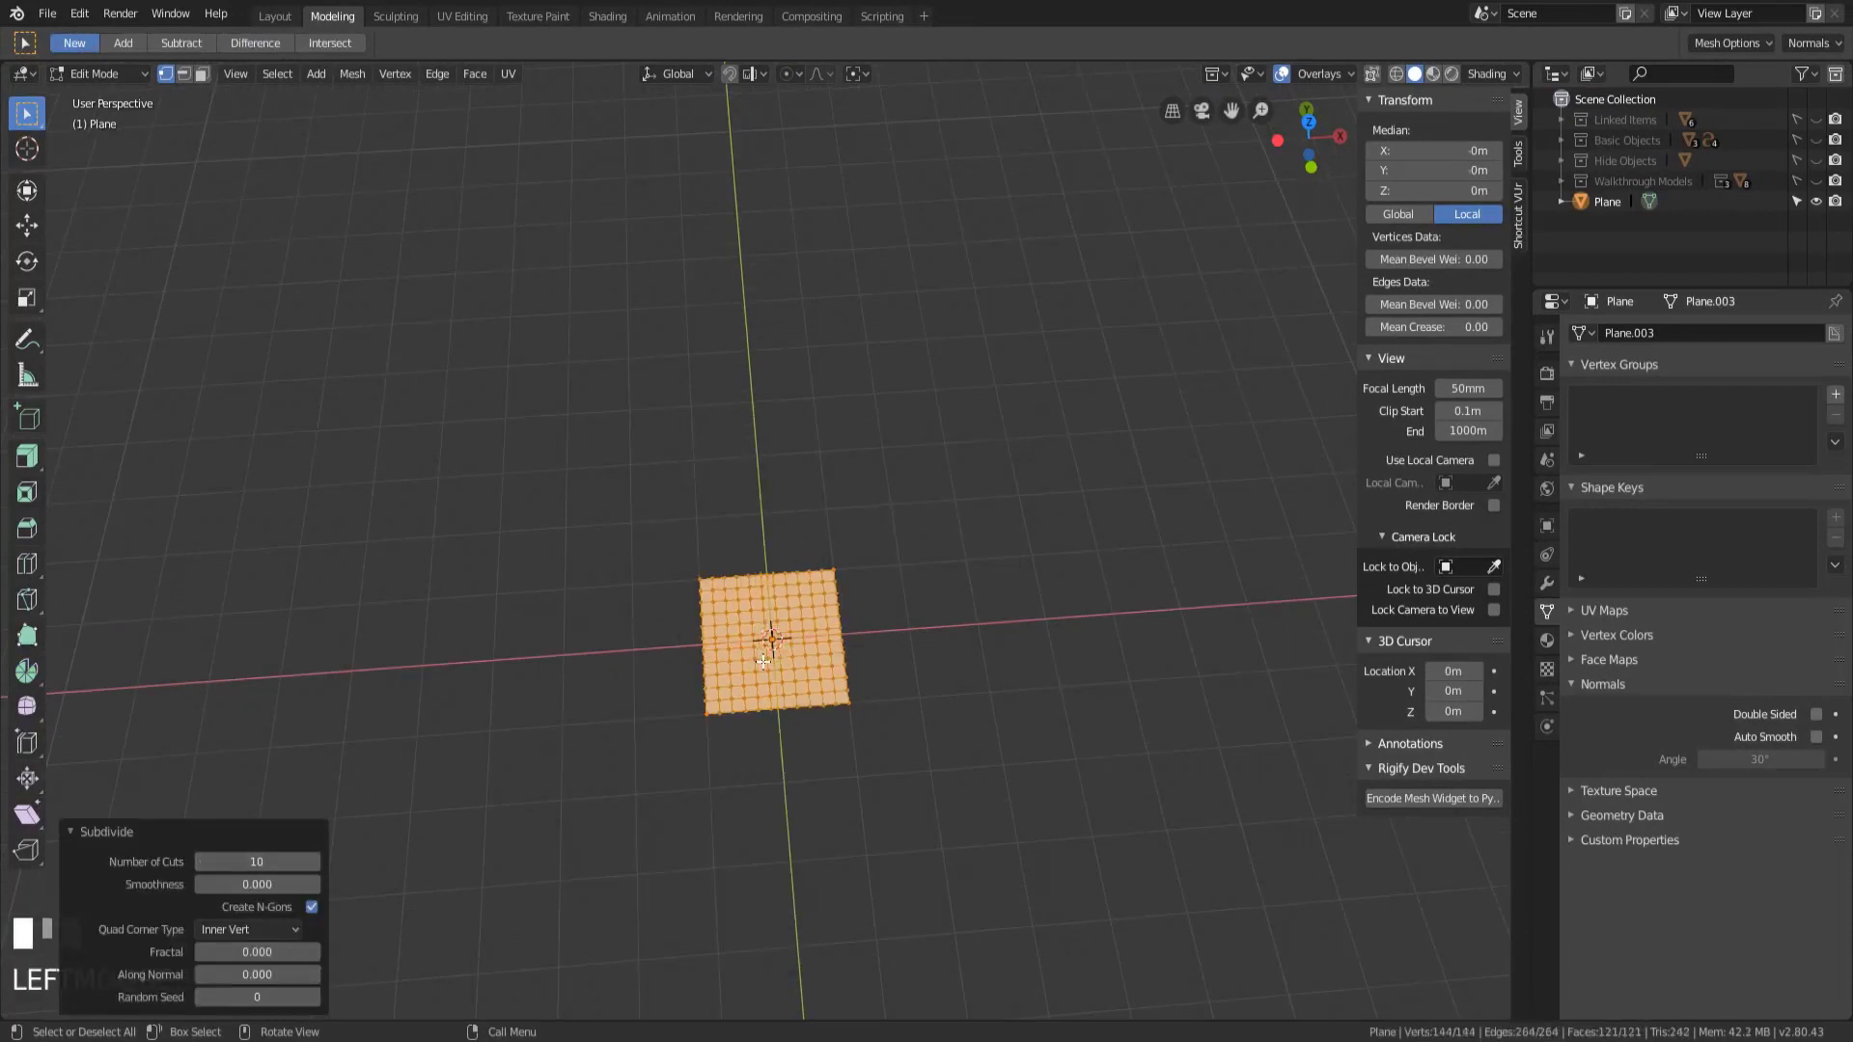
Select the entire 11×11 plane and frame it in the view.
key(a)
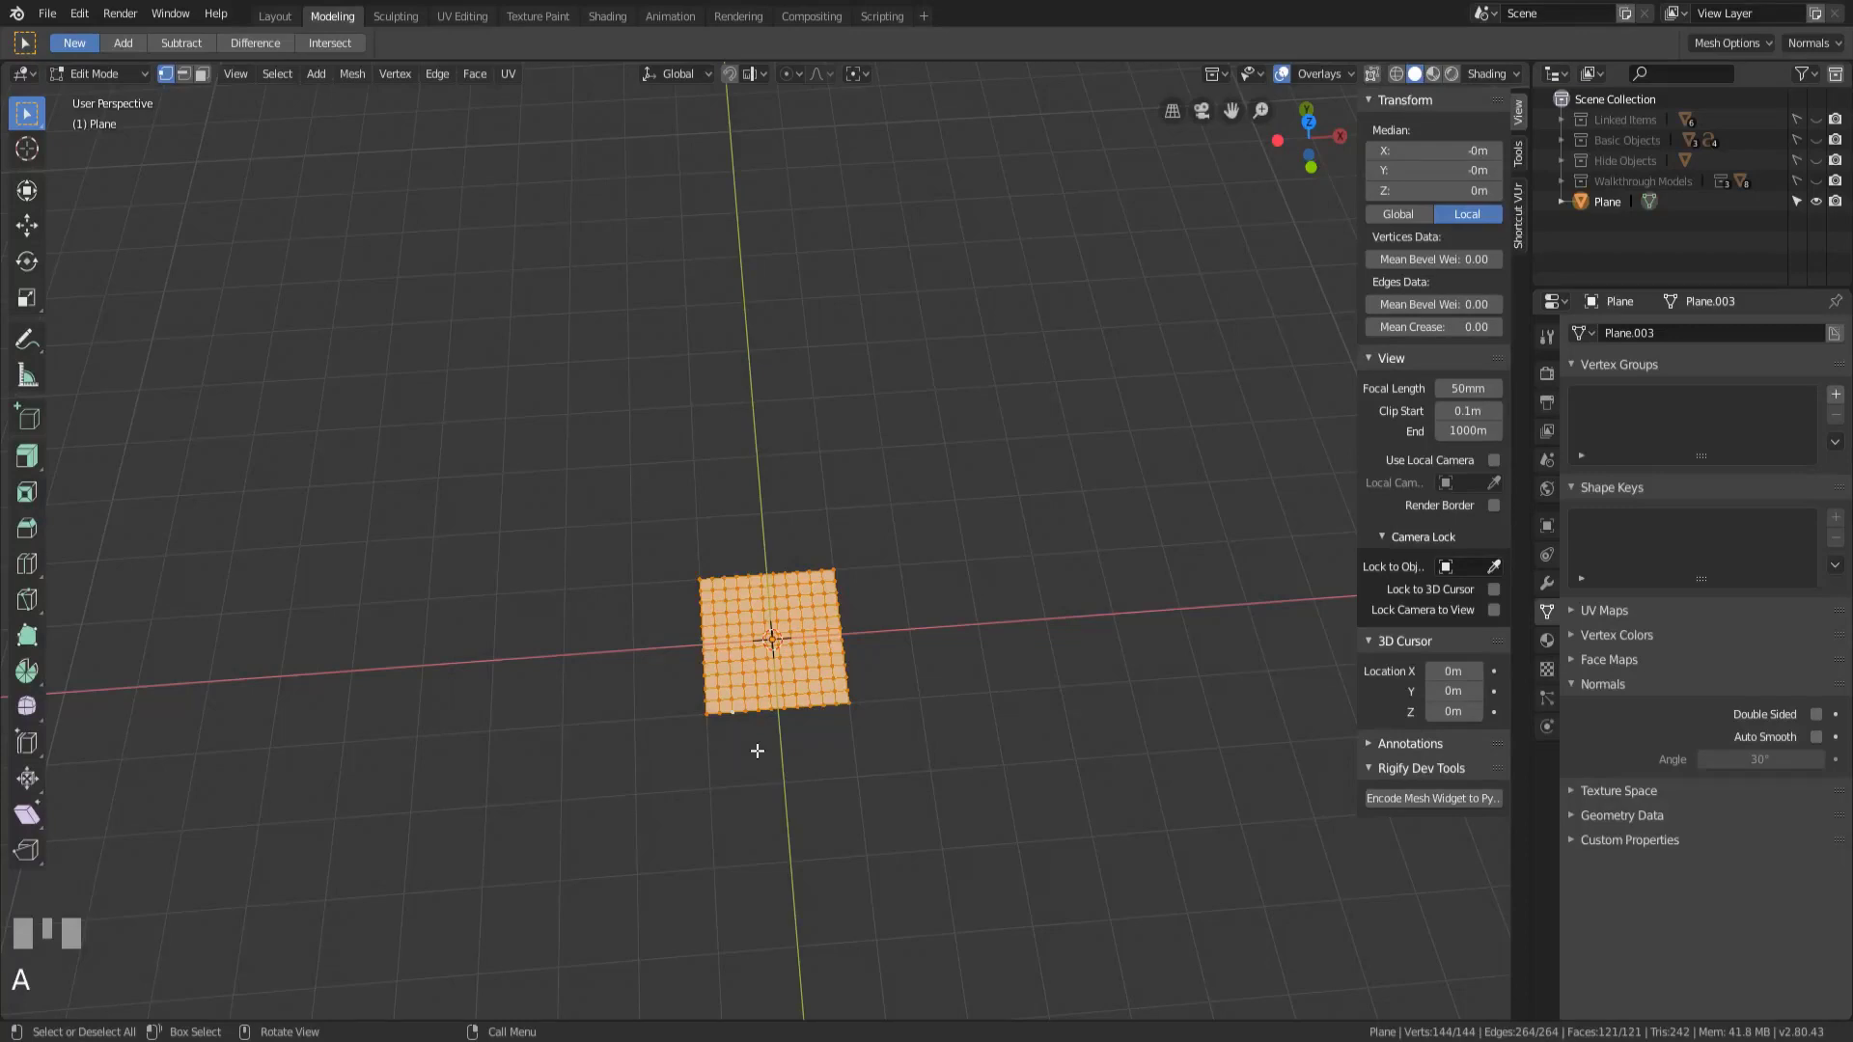
scroll(772, 746, up, 2)
shift+middle_drag(775, 748, 792, 763)
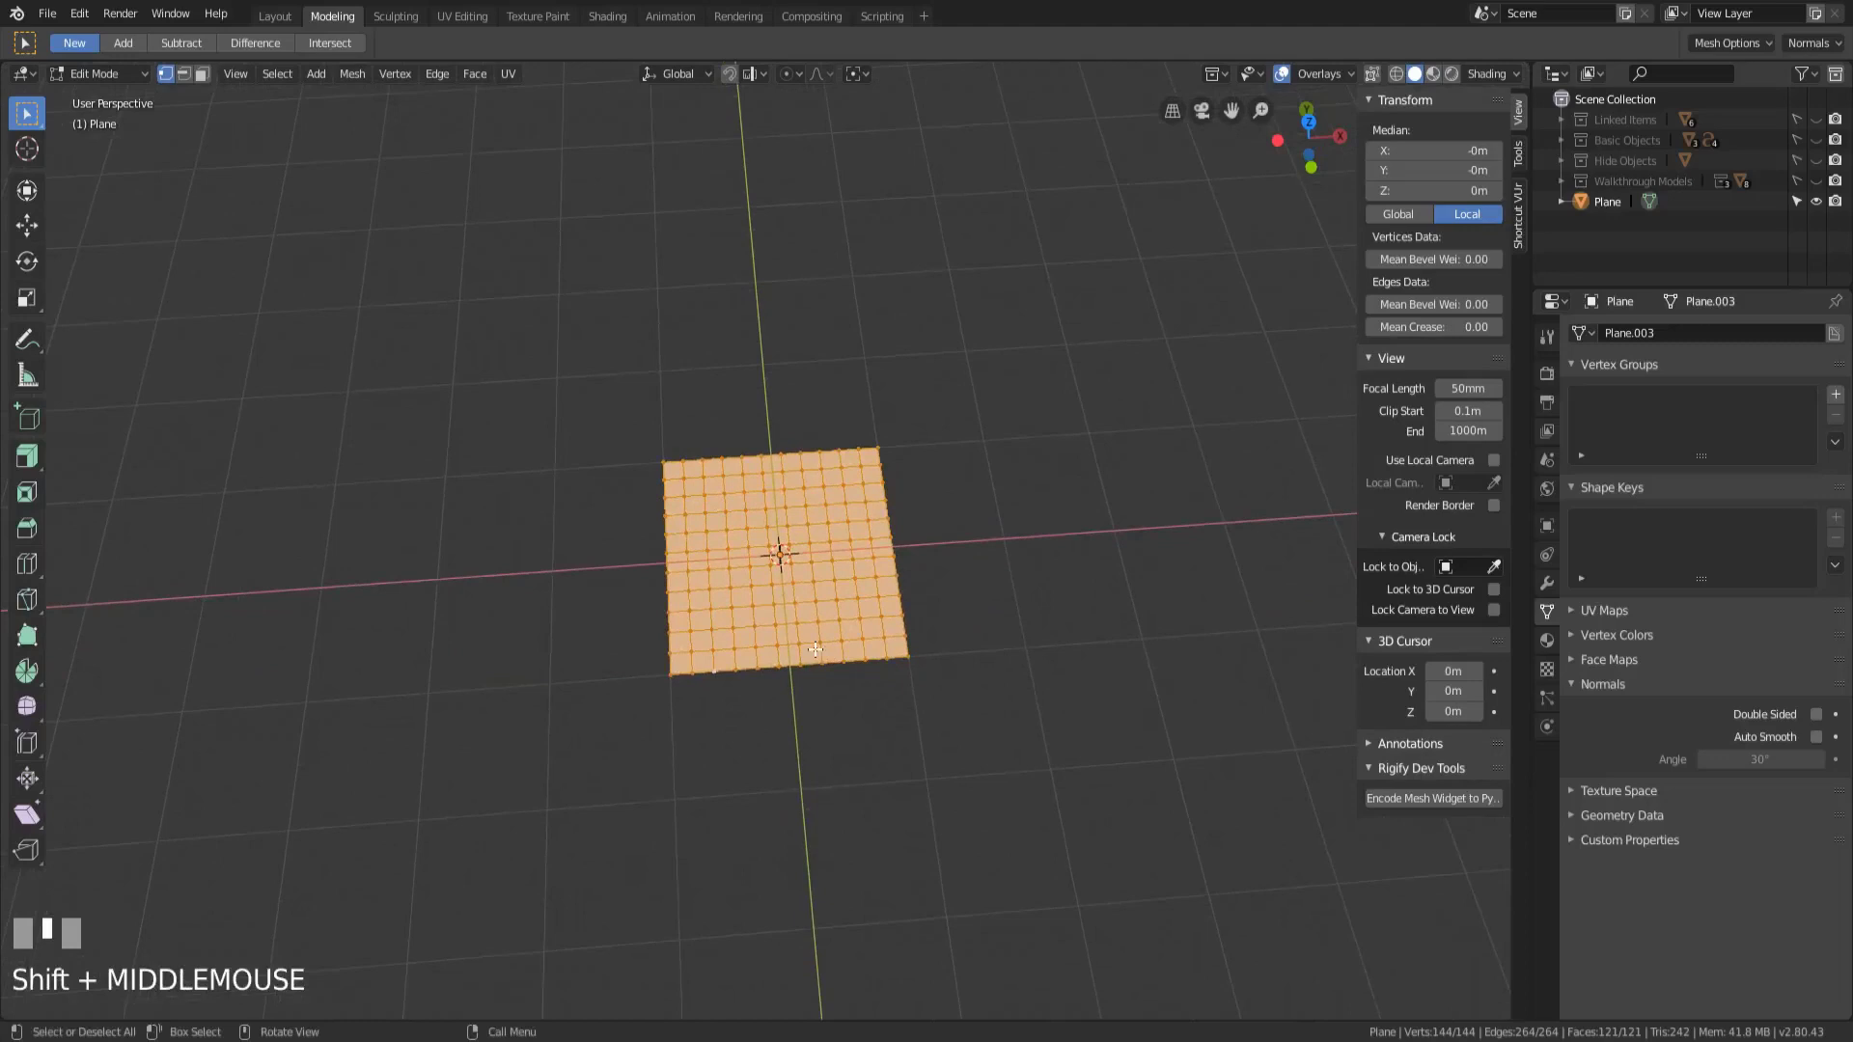
scroll(810, 761, up, 2)
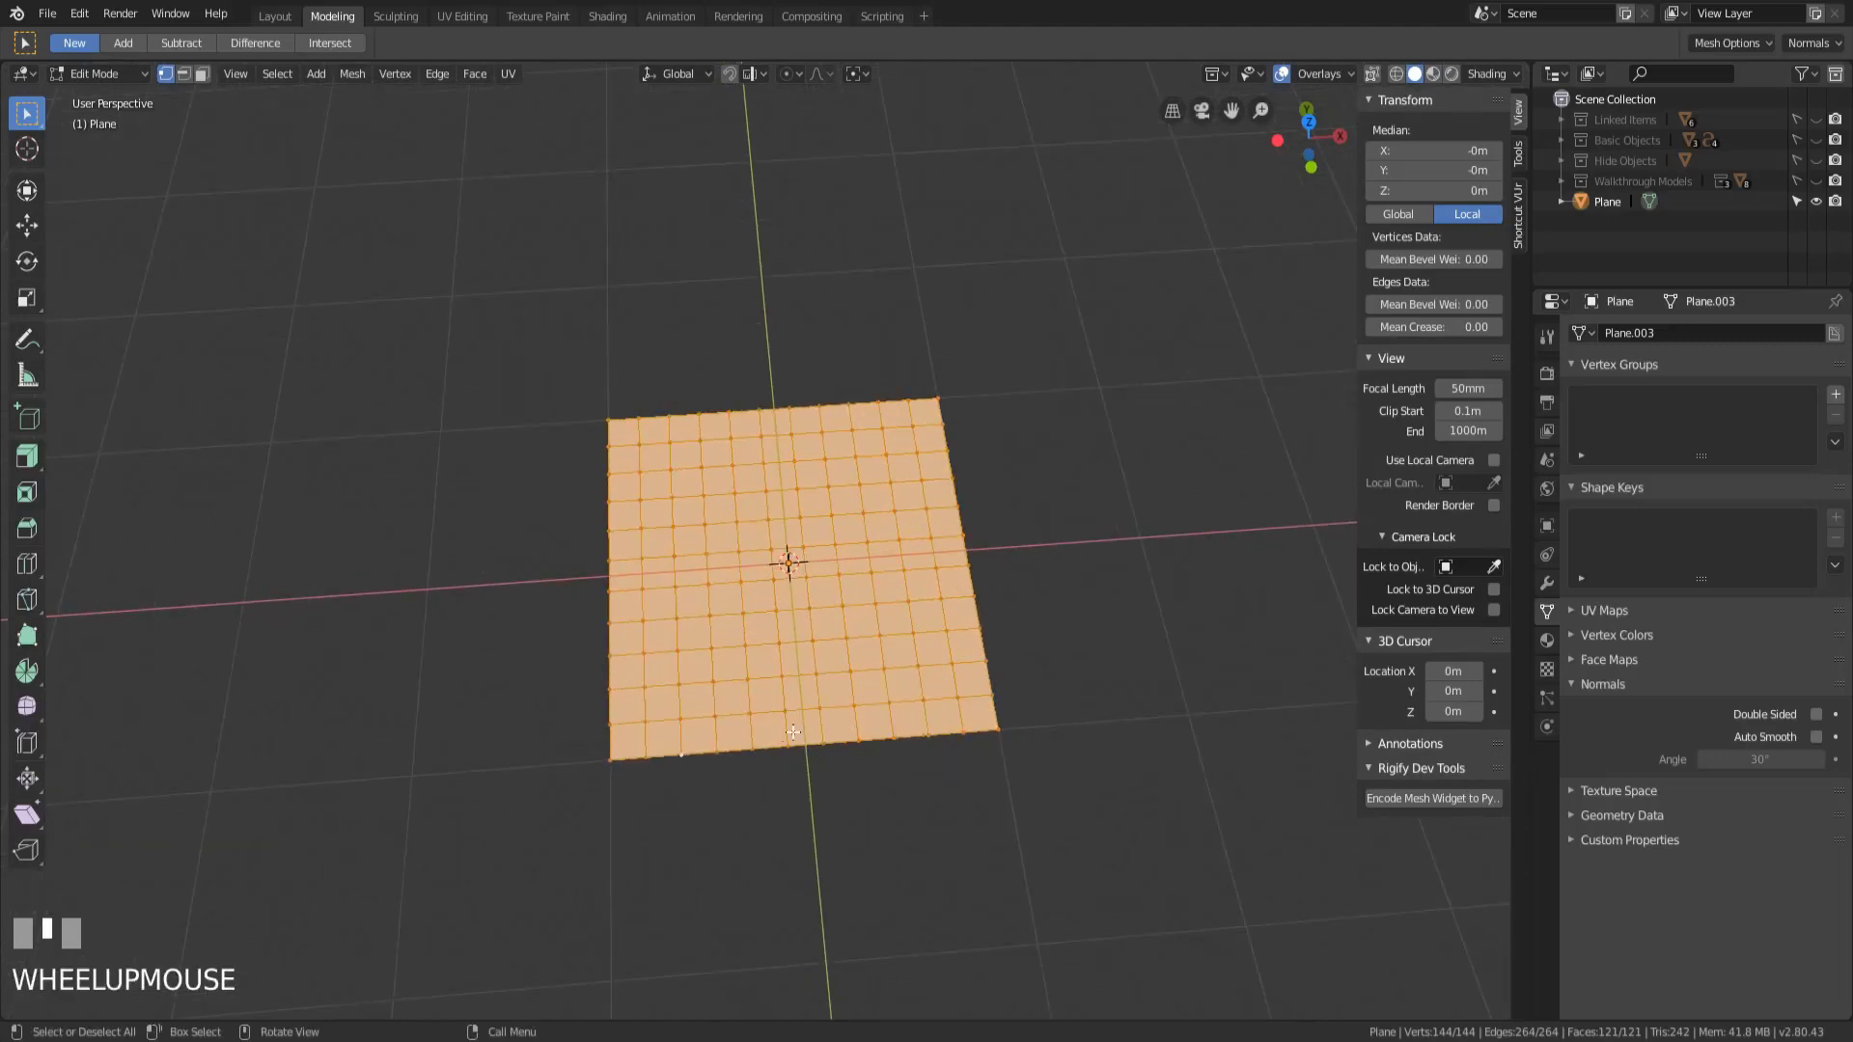
click(752, 722)
middle_drag(752, 722, 747, 670)
drag(747, 670, 757, 660)
middle_drag(759, 702, 812, 684)
drag(813, 683, 811, 575)
middle_drag(811, 575, 917, 735)
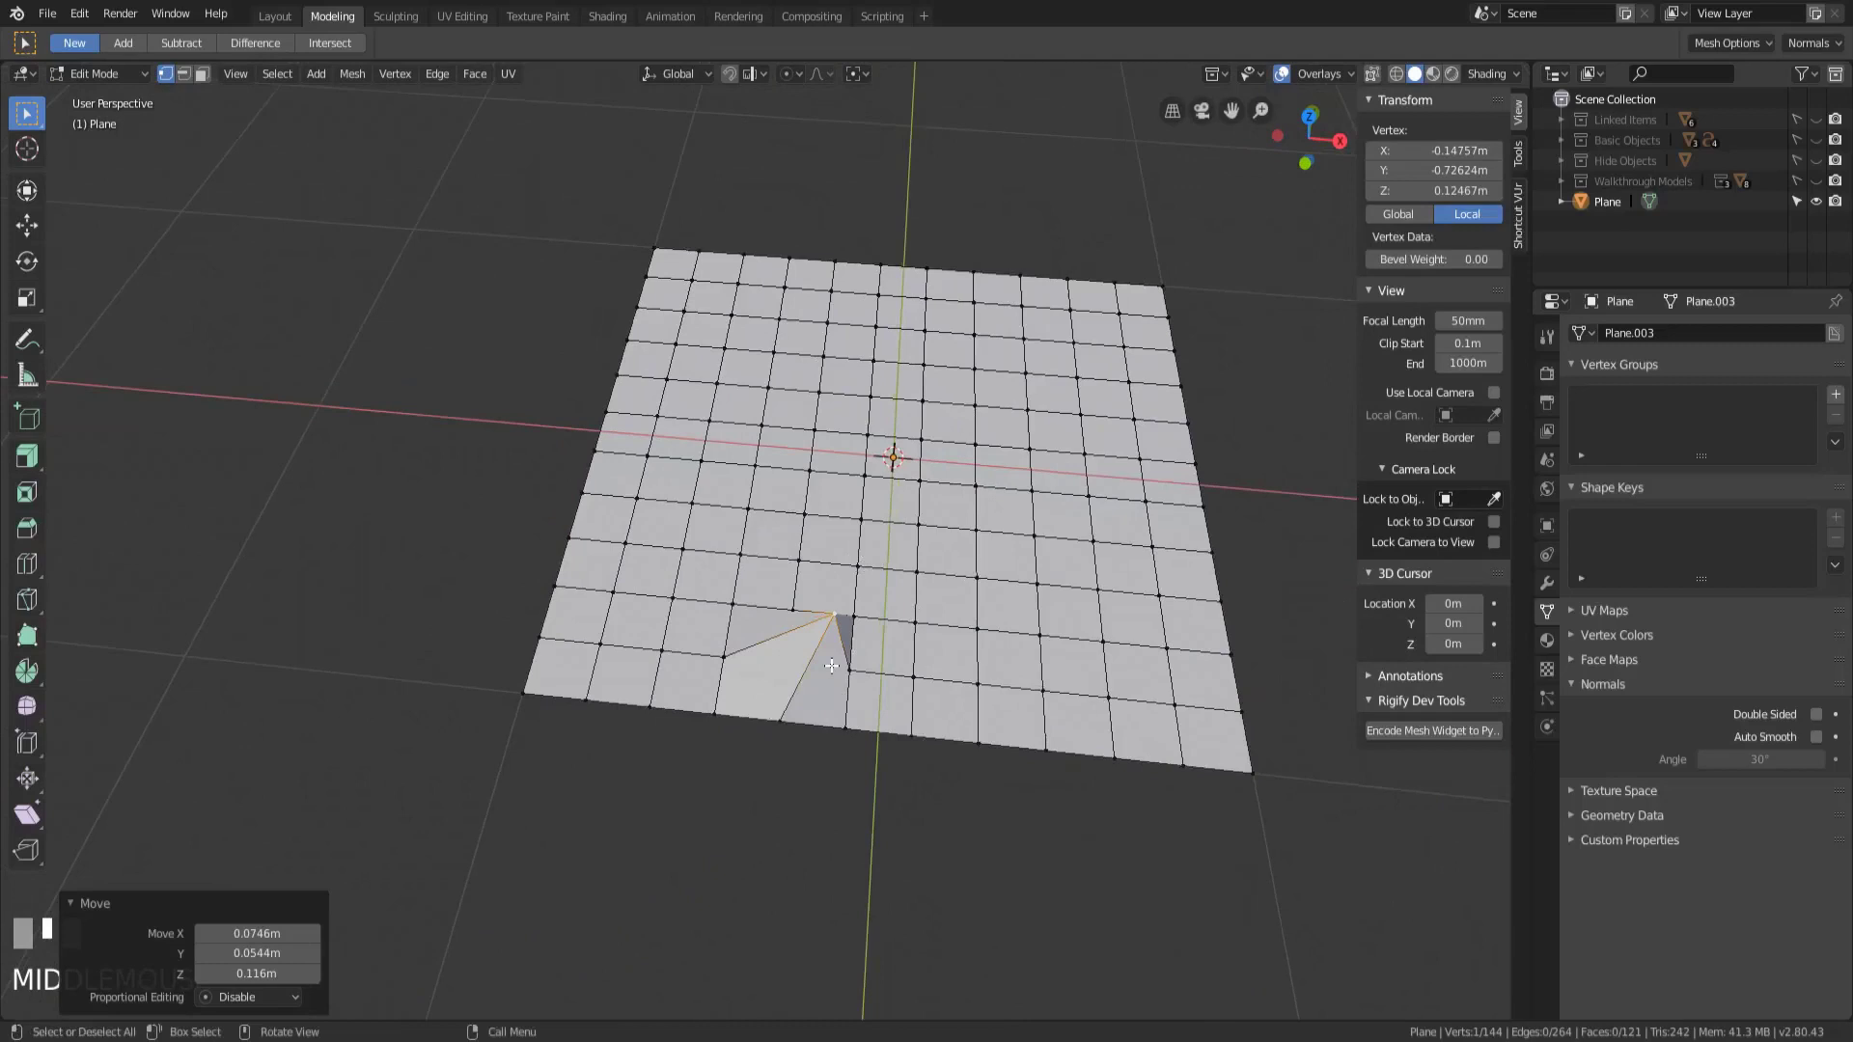
scroll(811, 681, down, 1)
middle_drag(813, 680, 840, 628)
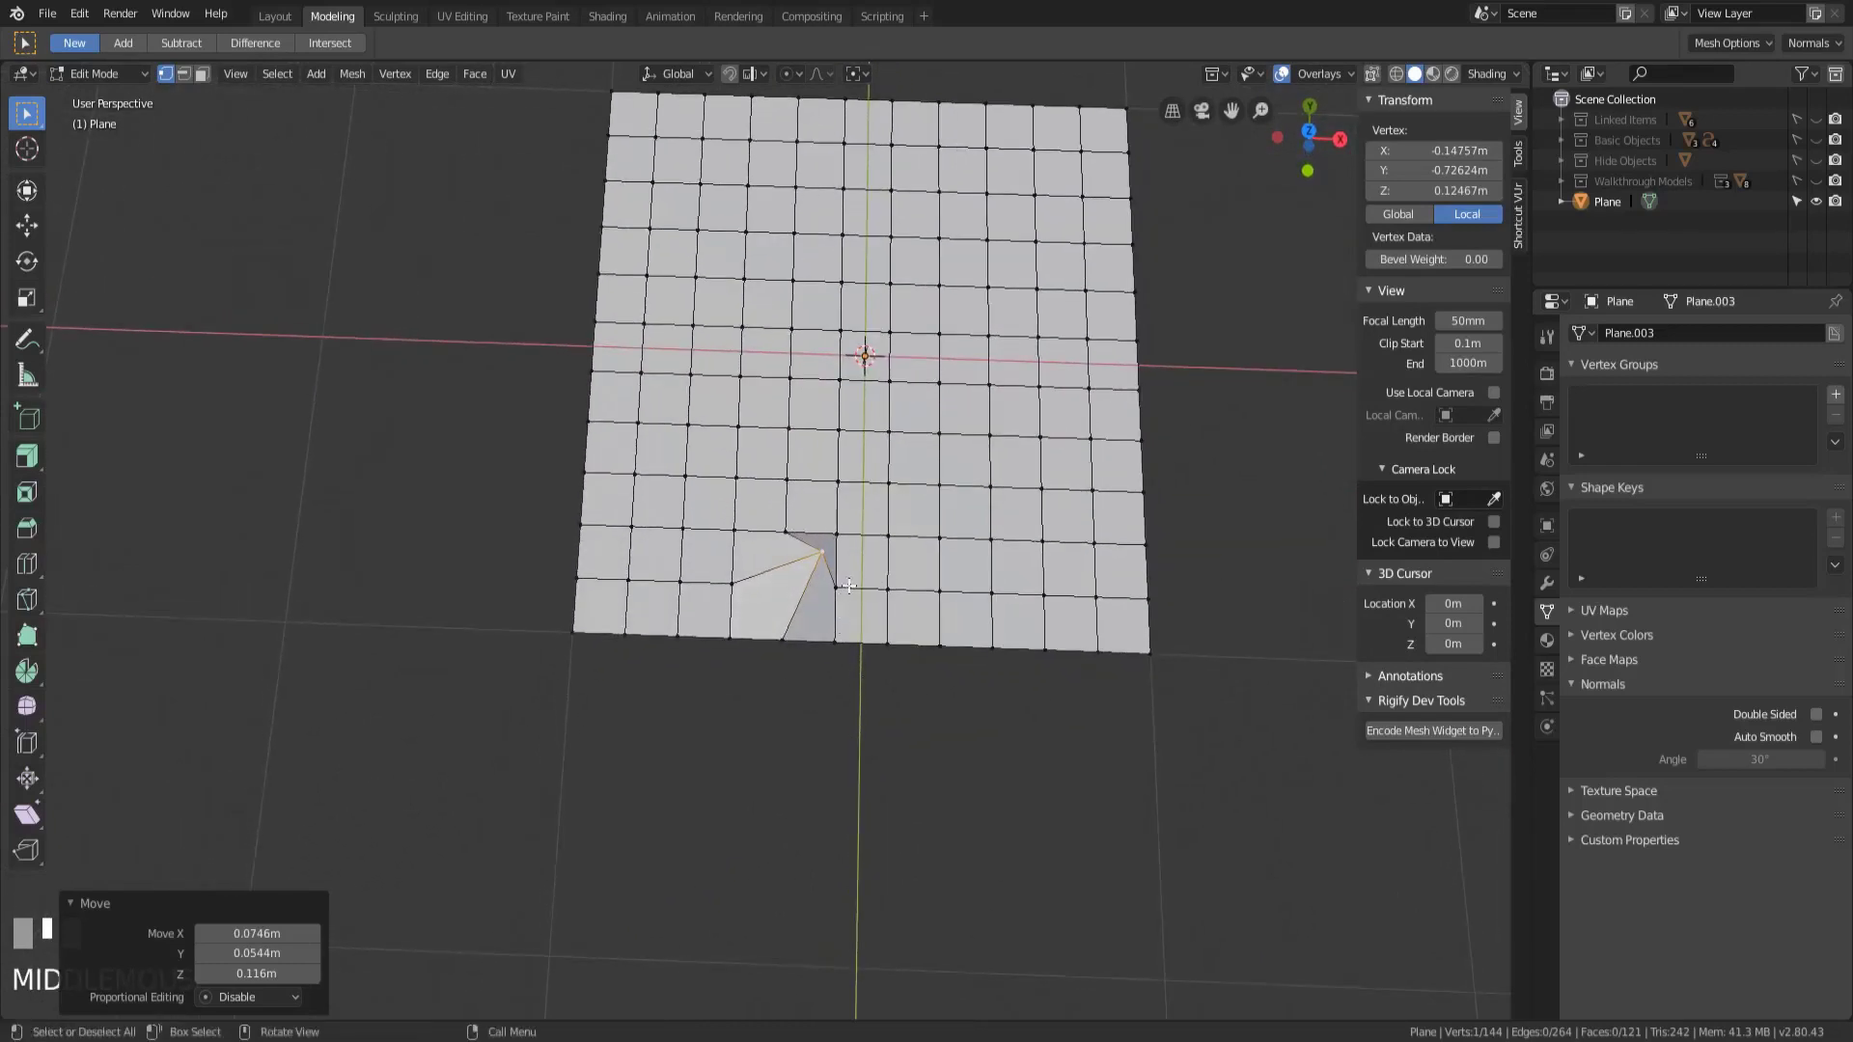
key(ctrl+z)
key(a)
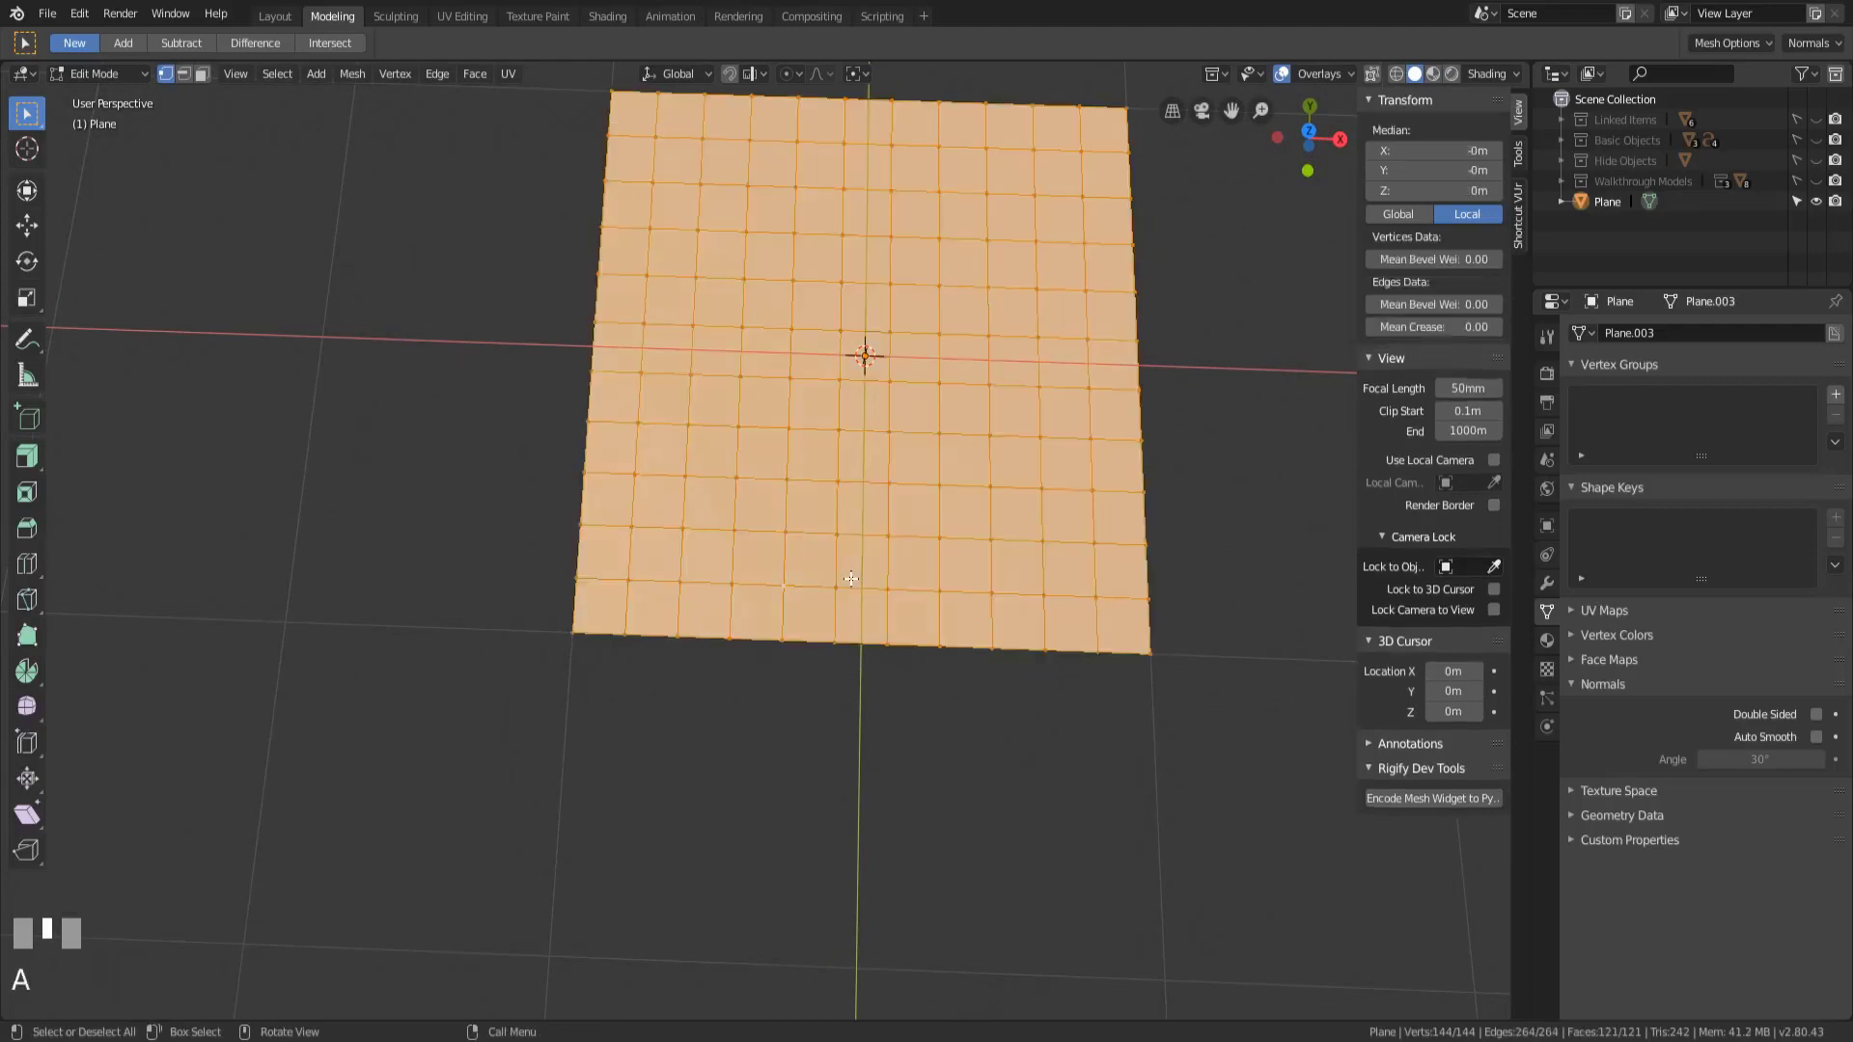
Enable proportional editing, select a front-edge vertex, and begin a Smooth-falloff grab at size 8.95.
click(790, 77)
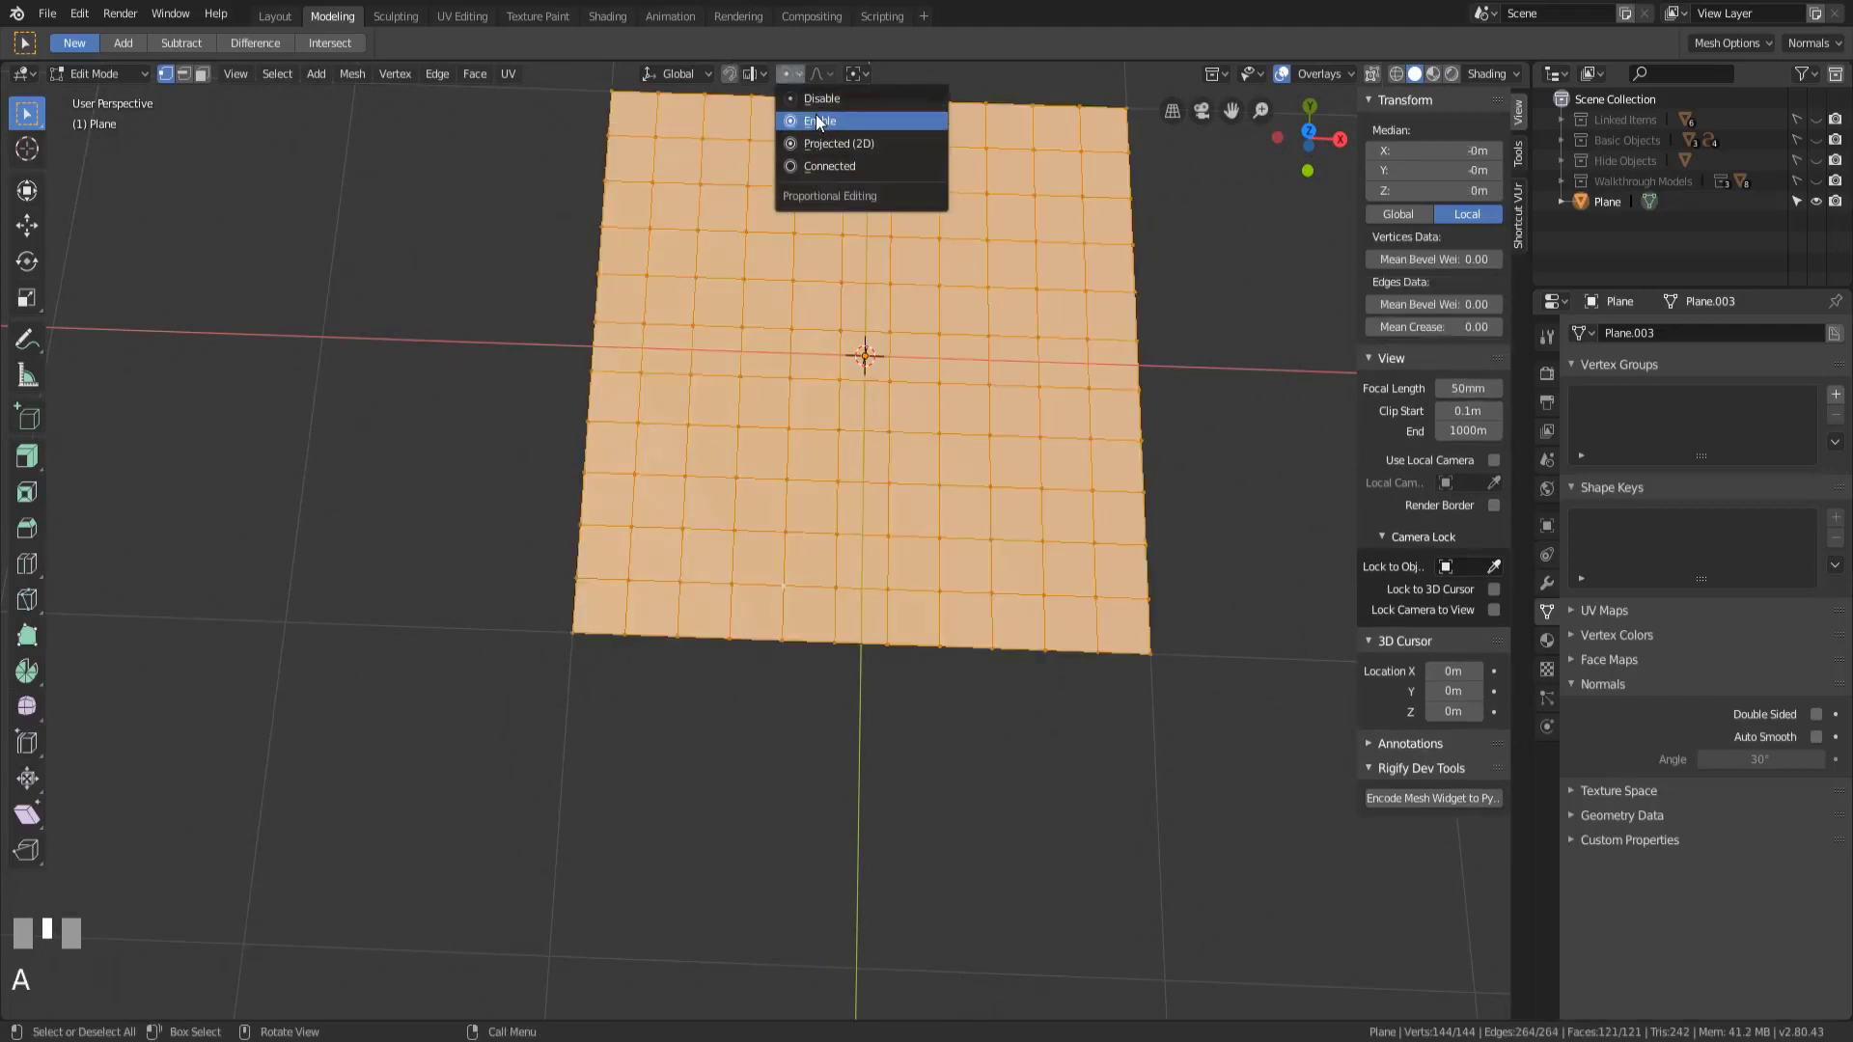
click(819, 121)
click(785, 622)
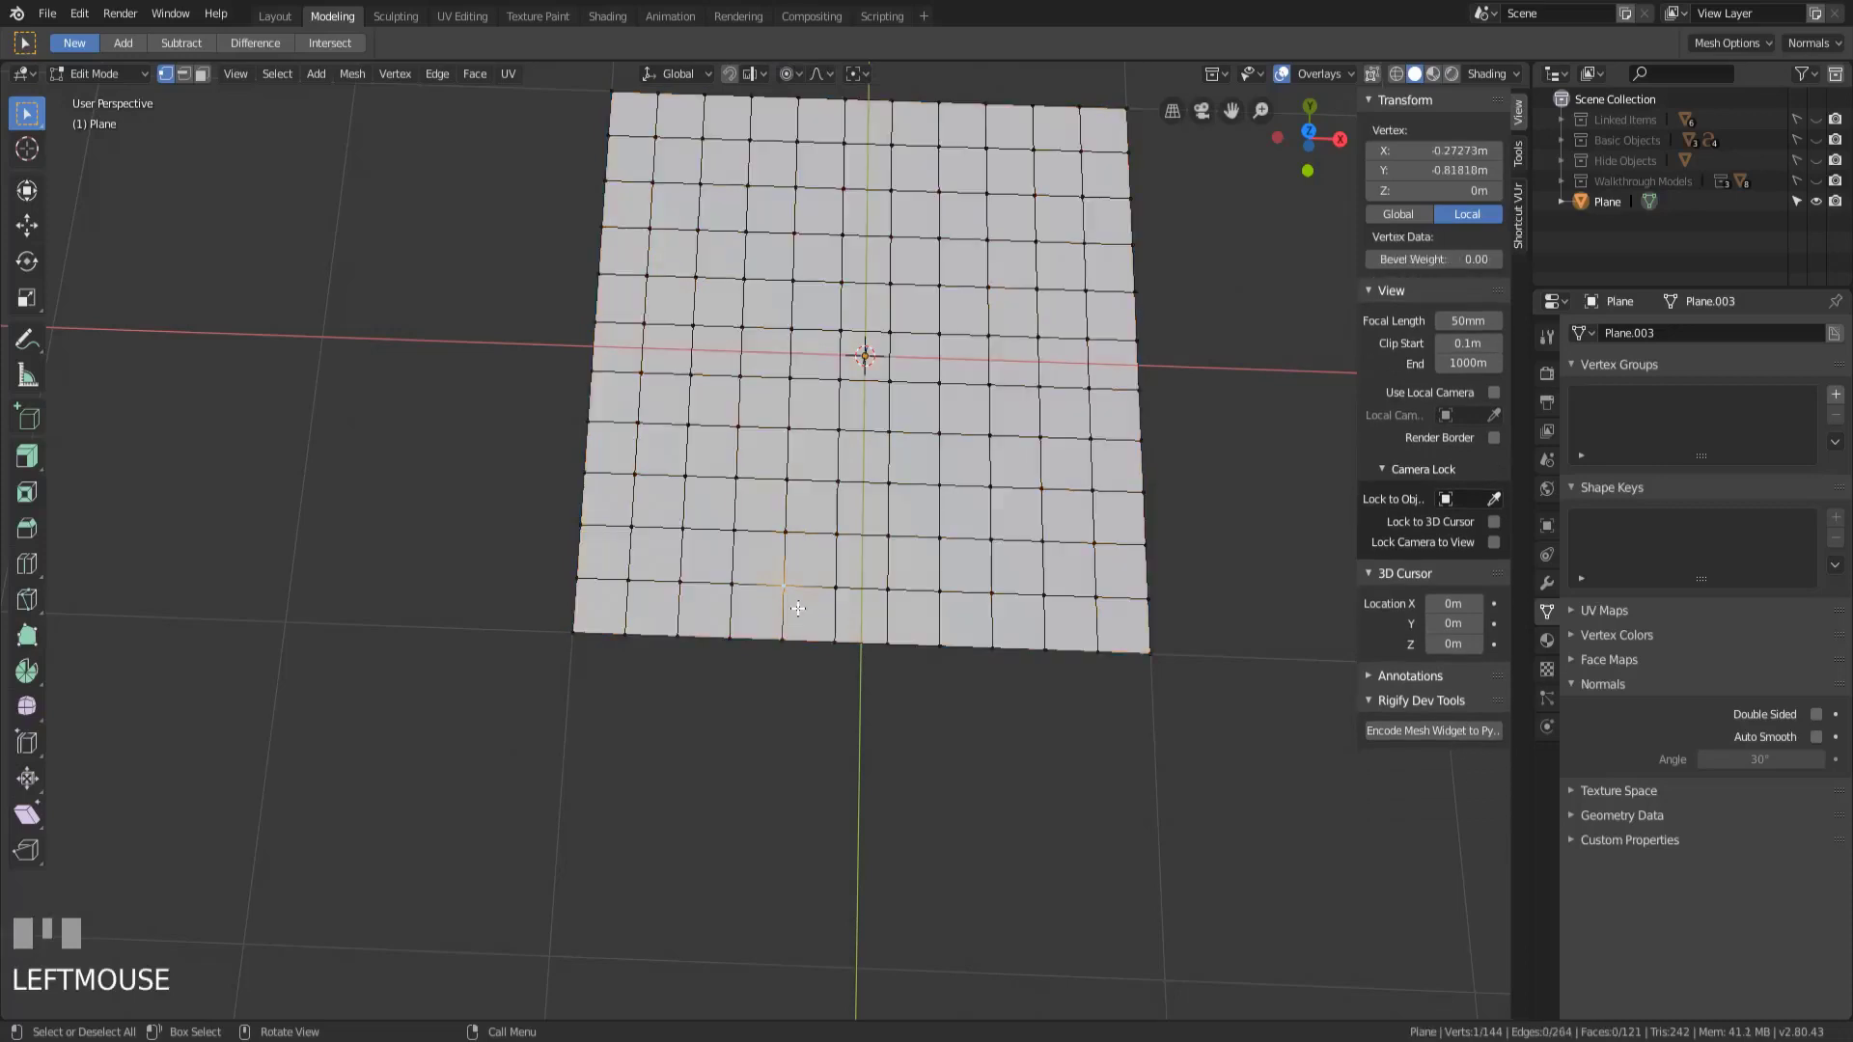
key(g)
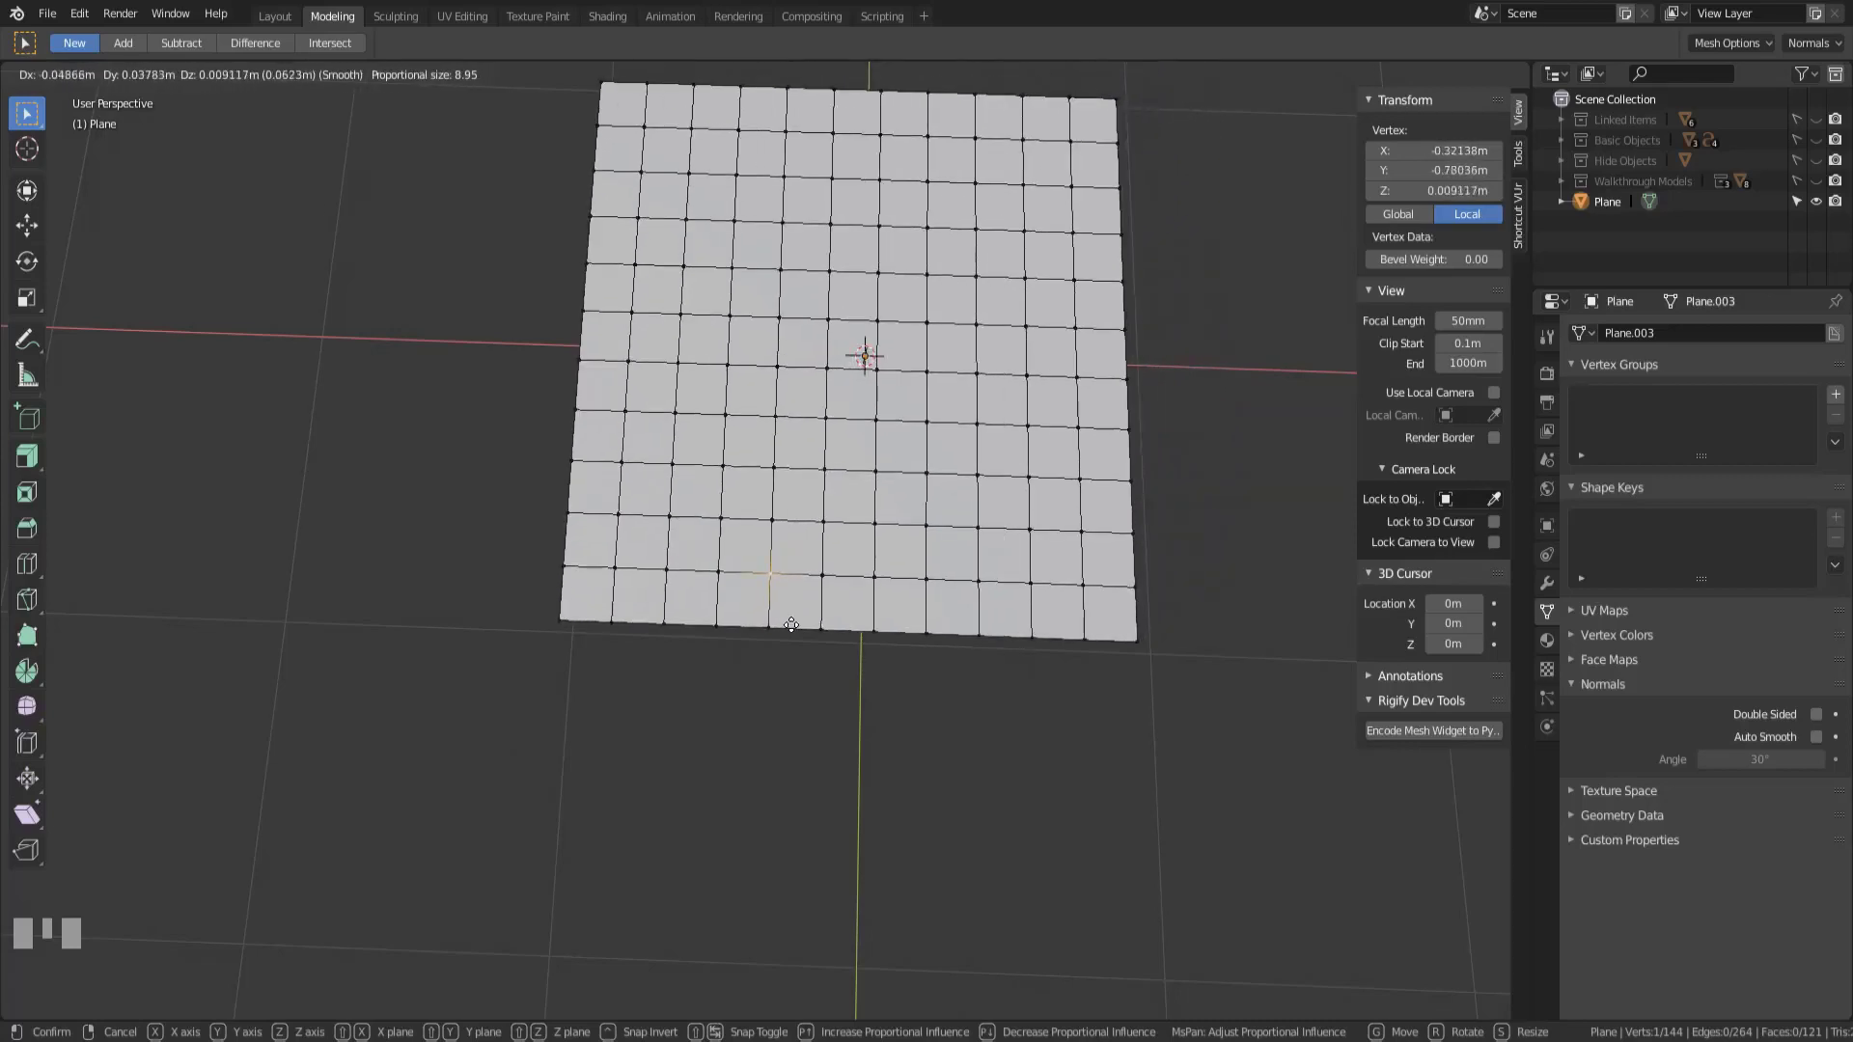
key(Escape)
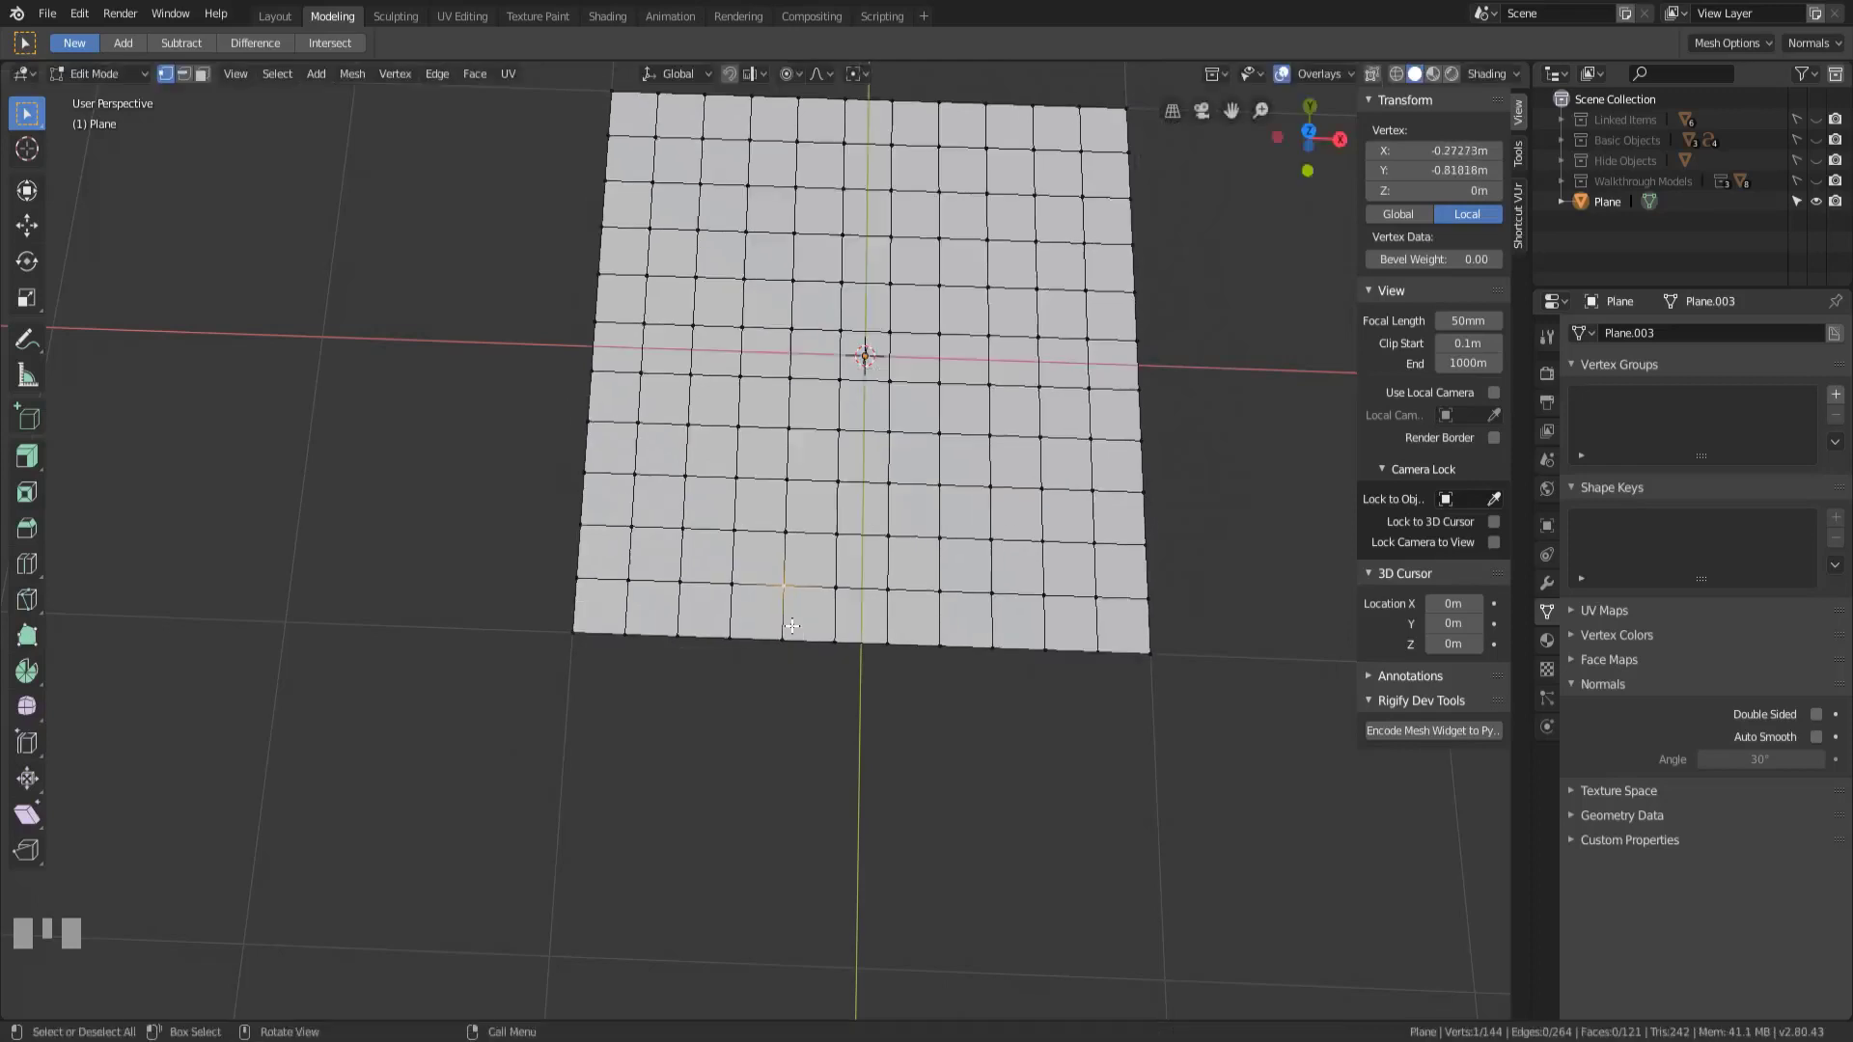
scroll(792, 626, down, 8)
key(g)
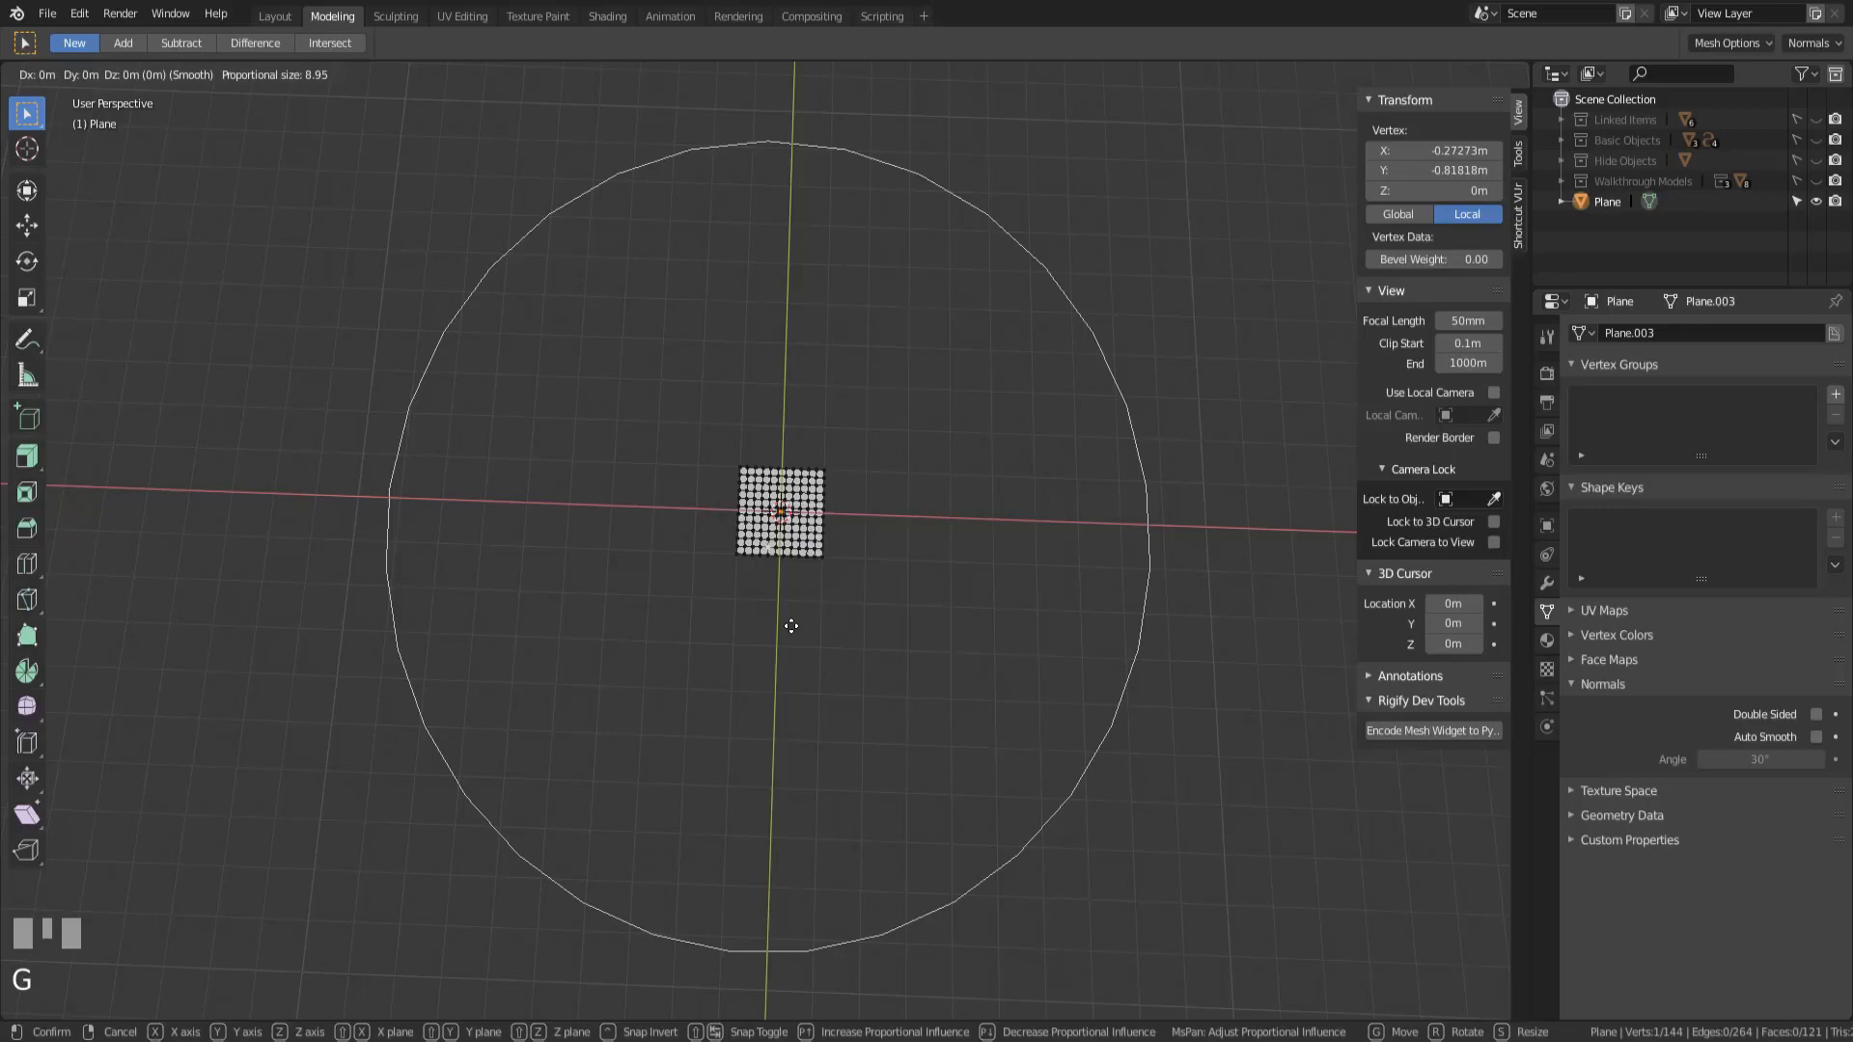
Shrink and grow the proportional influence during the grab, then cancel to keep the plane flat.
scroll(791, 626, up, 10)
scroll(796, 625, down, 4)
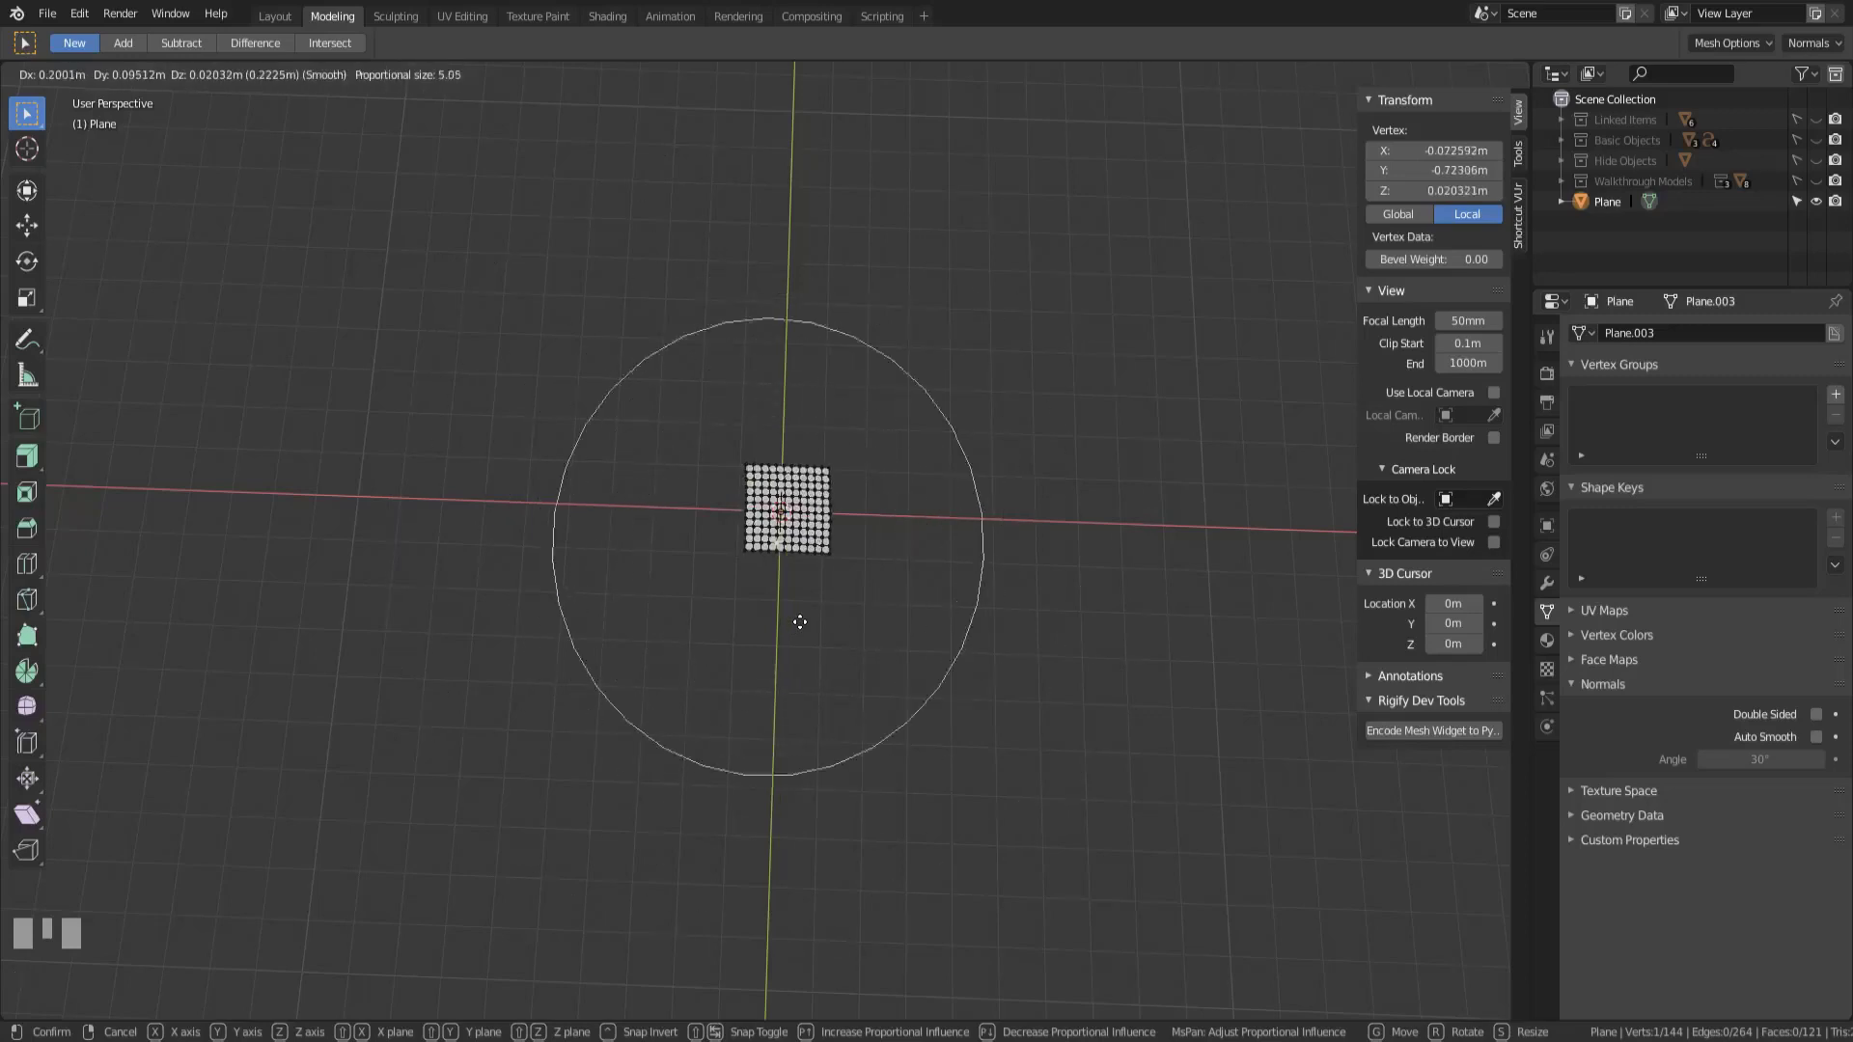
scroll(800, 622, down, 4)
scroll(801, 623, up, 7)
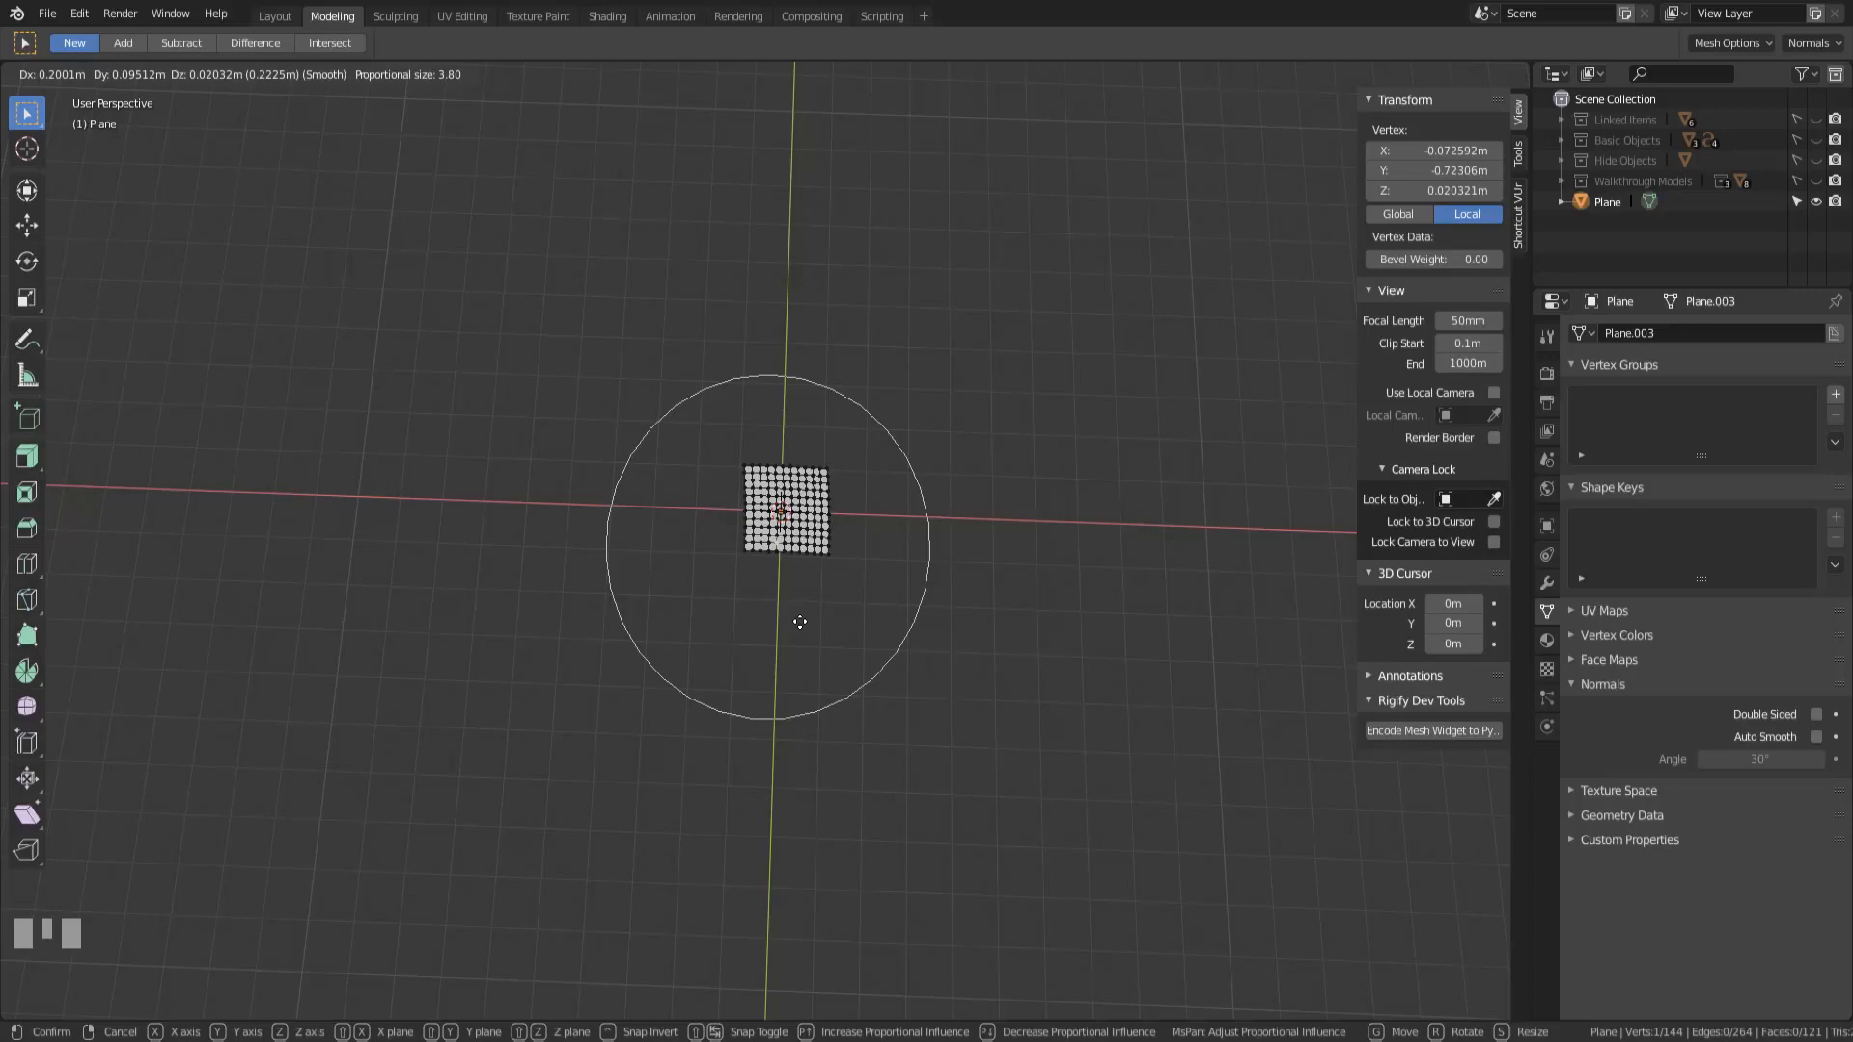
scroll(800, 623, up, 5)
right_click(800, 623)
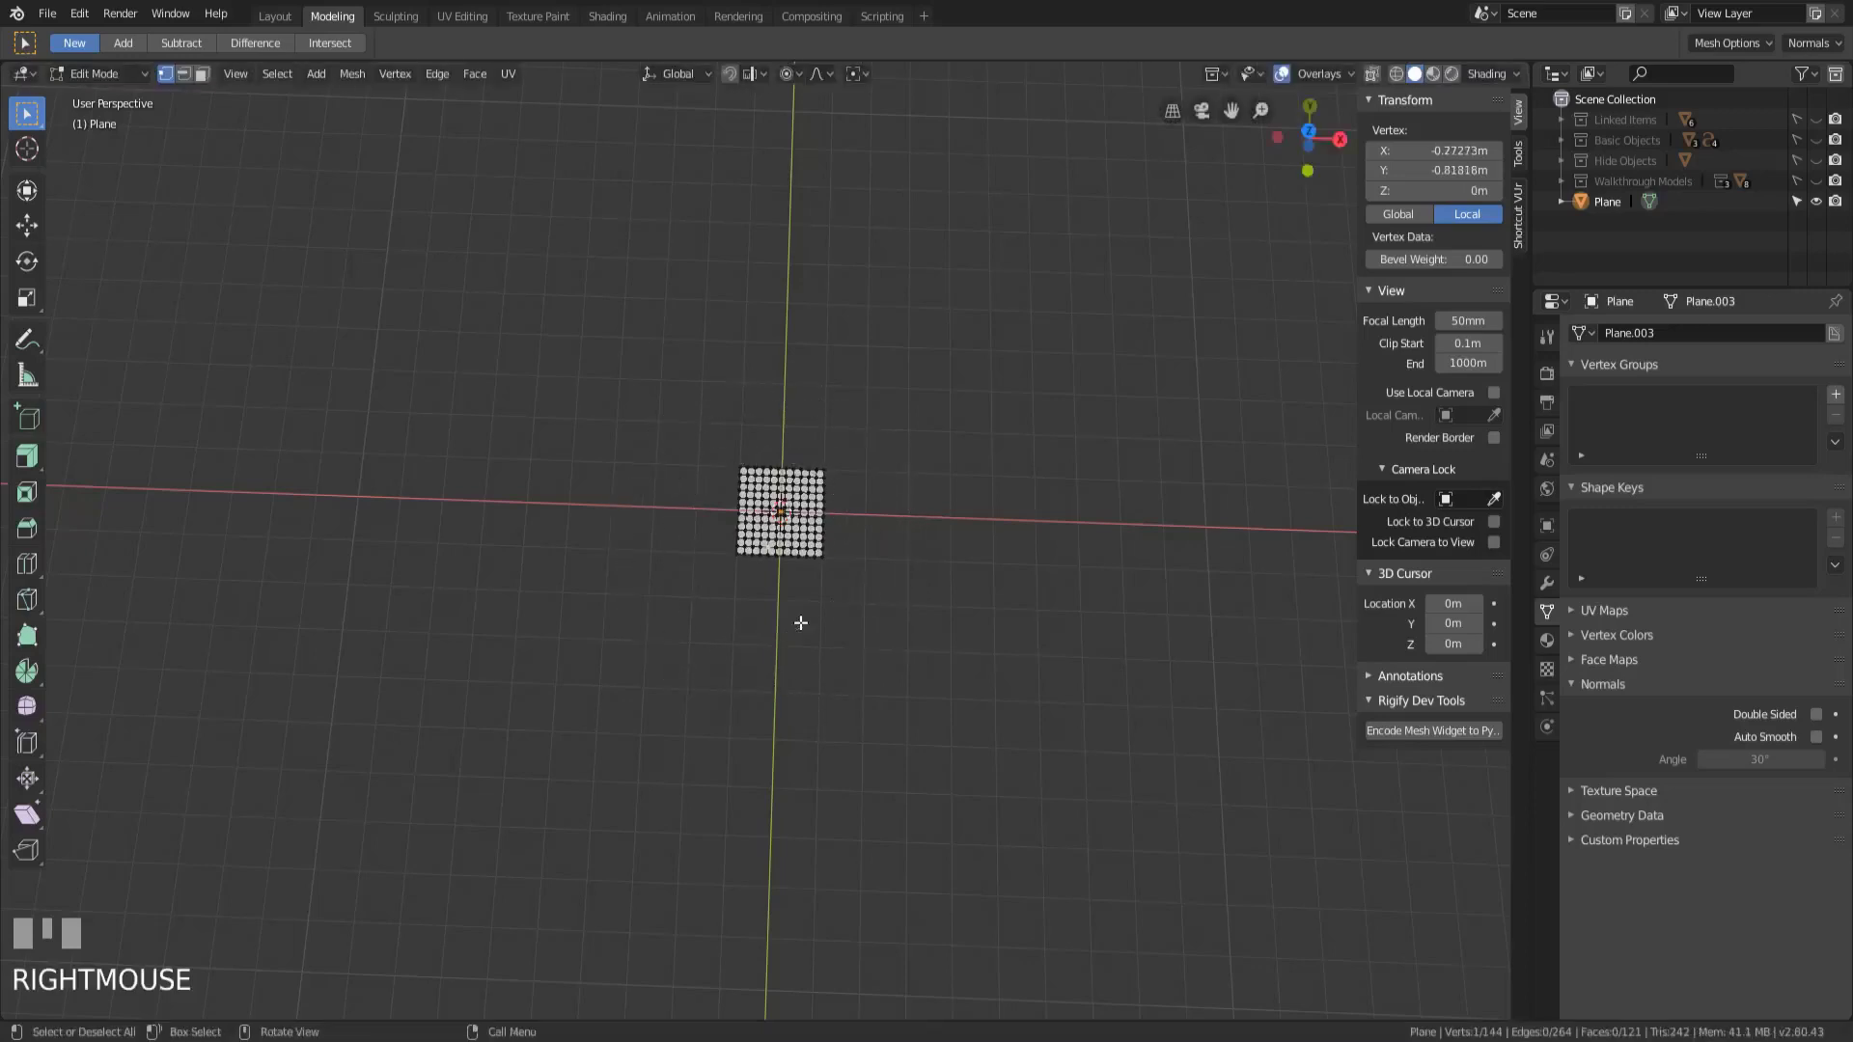
Recenter the plane and try another proportional grab of the vertex, cancelling it again.
scroll(801, 628, up, 5)
scroll(803, 631, up, 2)
shift+middle_drag(807, 703, 687, 690)
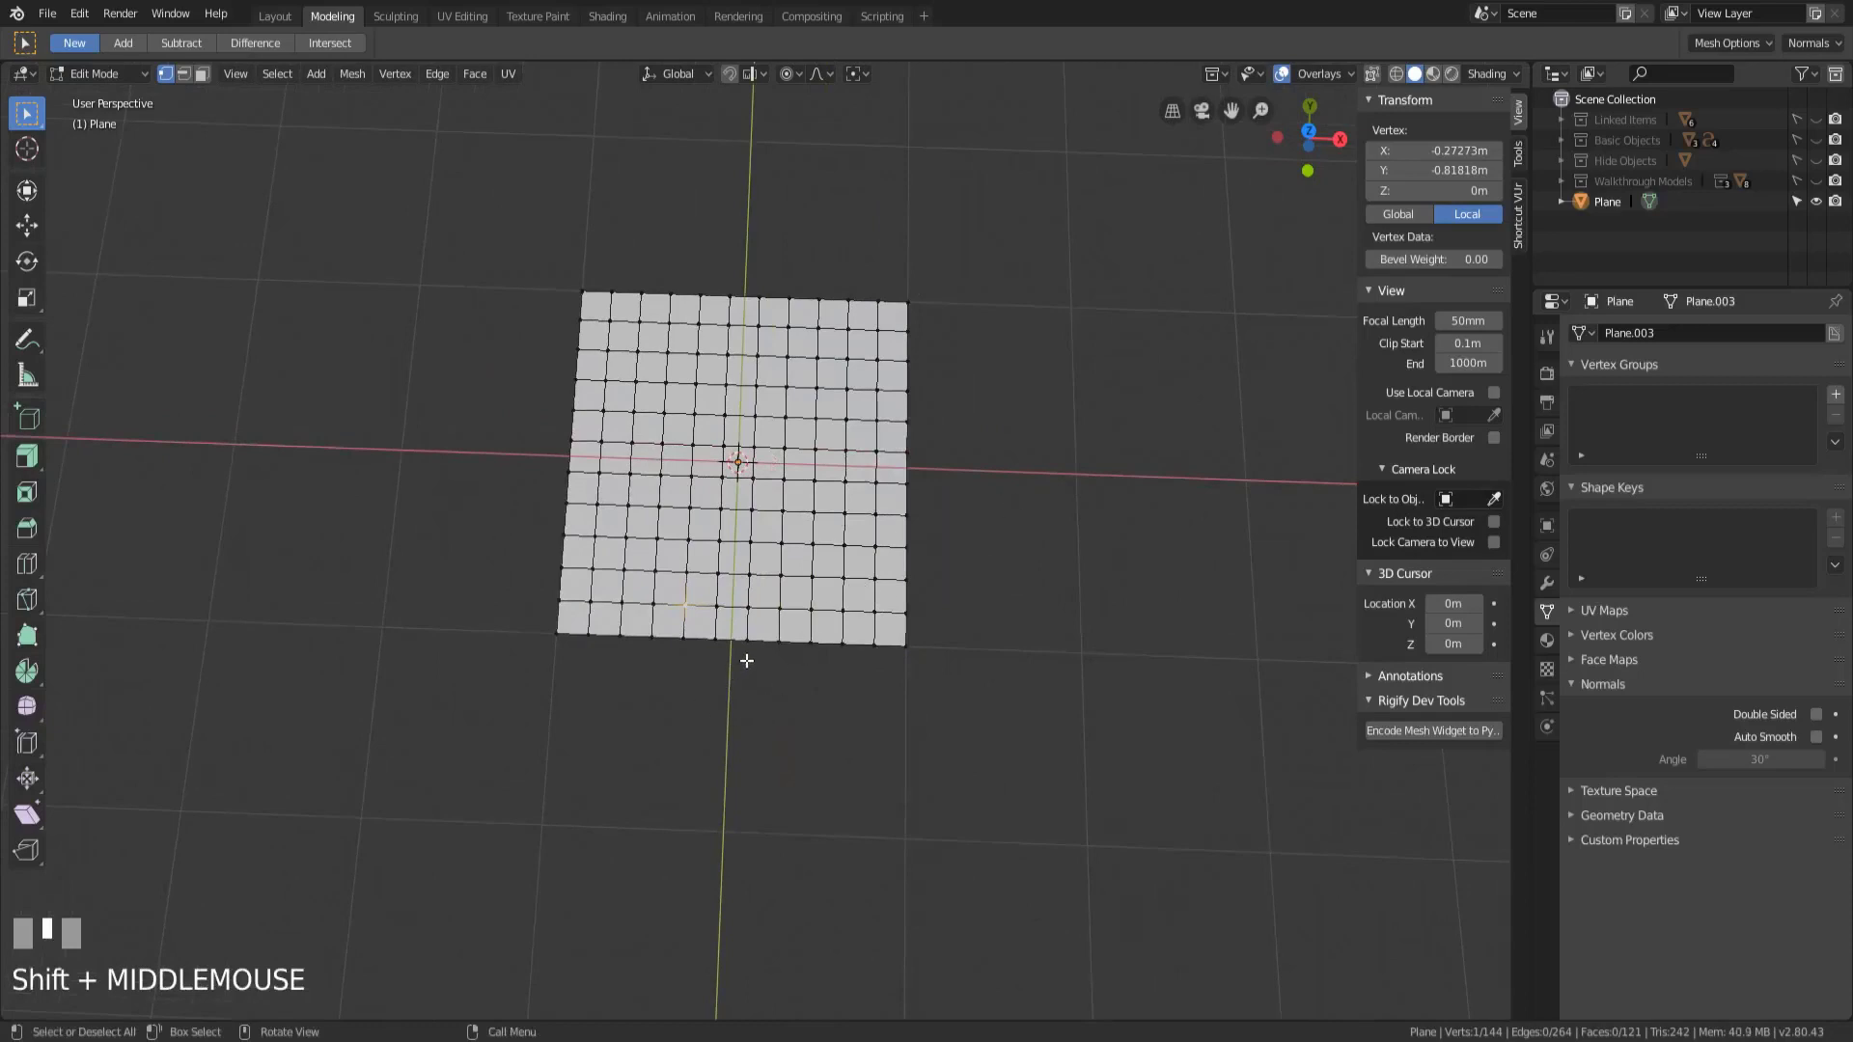
key(g)
scroll(733, 644, up, 7)
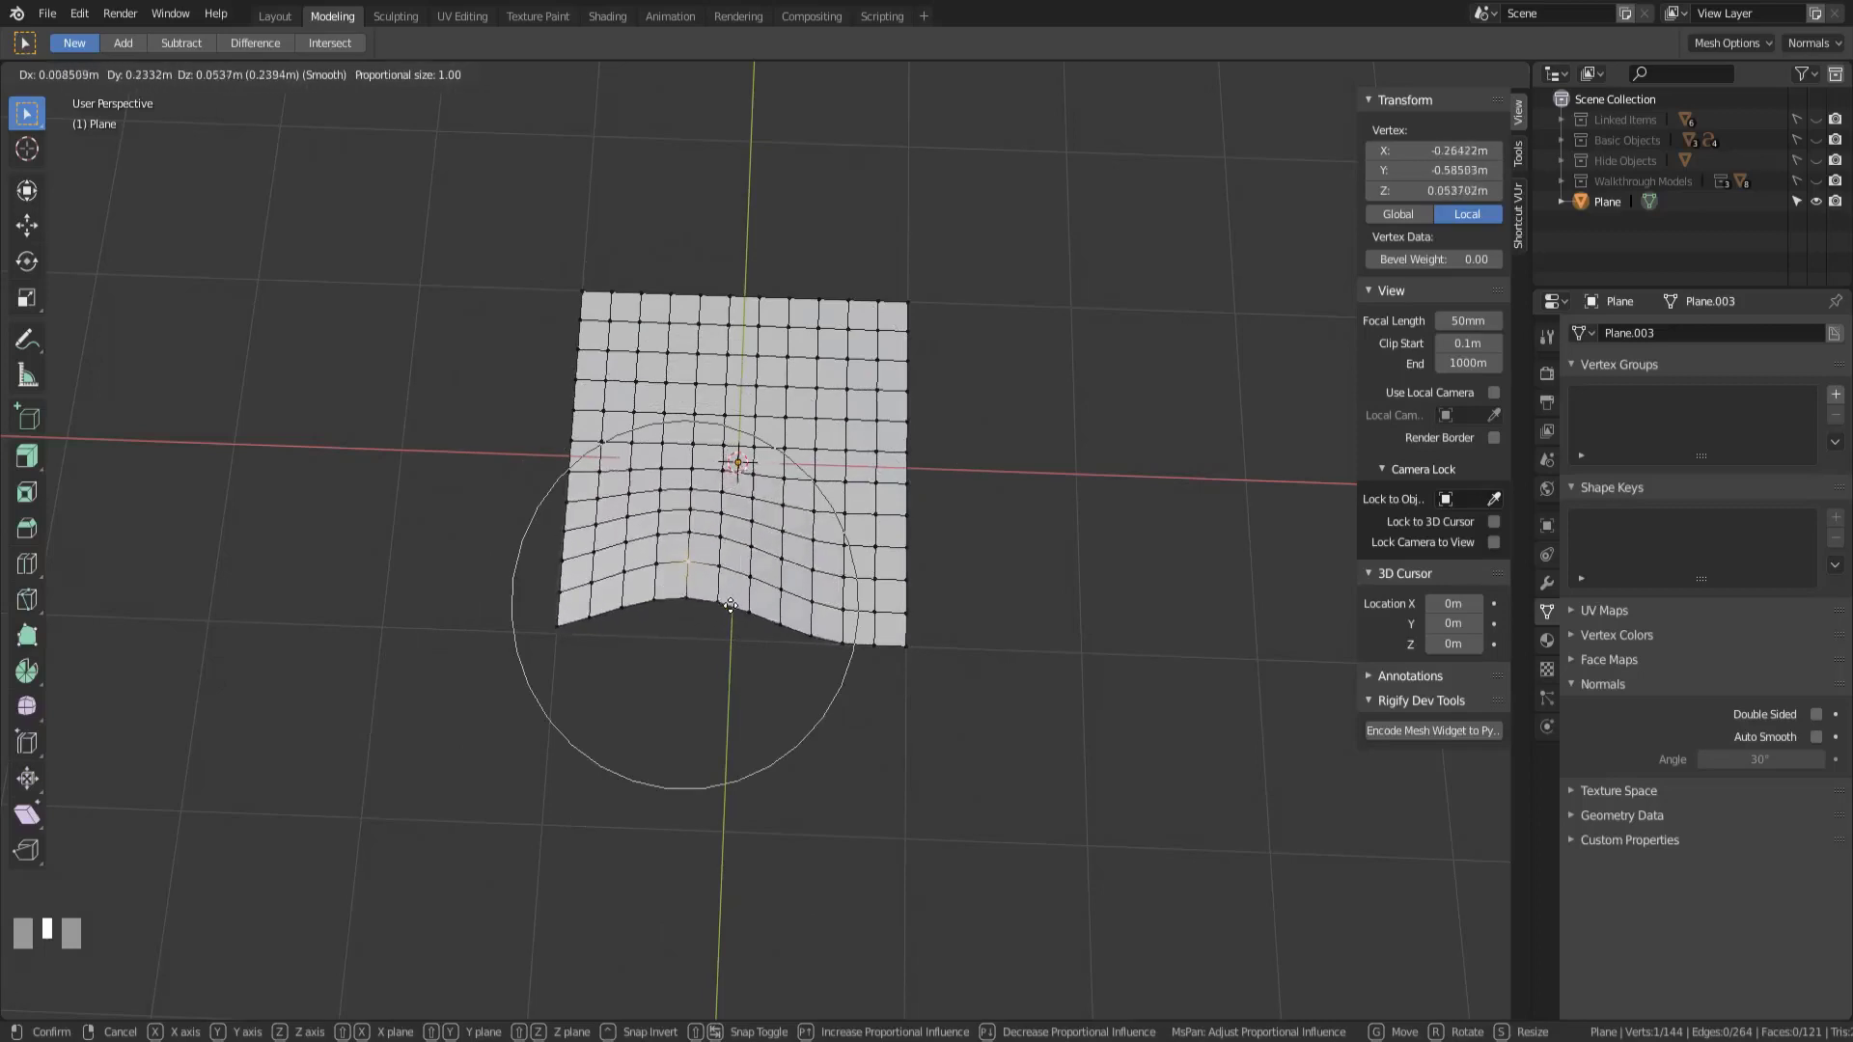
right_click(695, 697)
Select the centre face of the plane and orbit to look across it.
key(3)
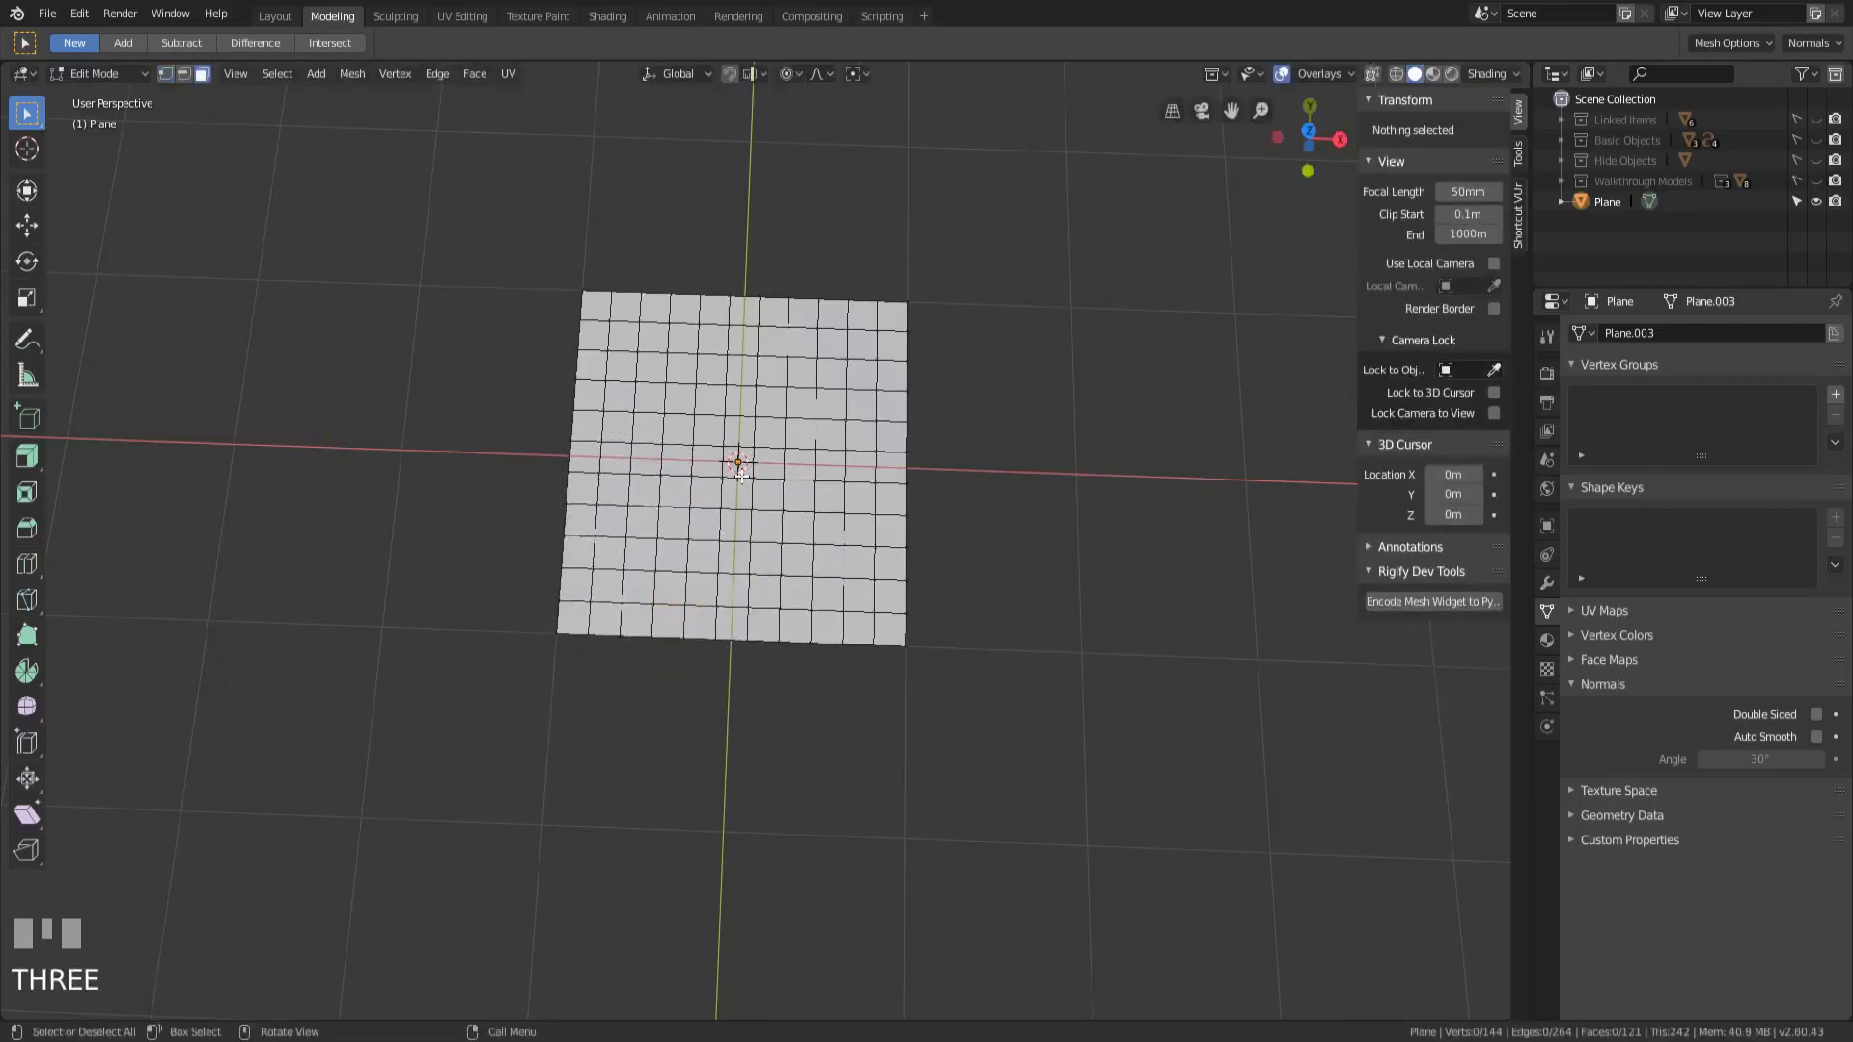
click(739, 466)
scroll(738, 483, up, 2)
middle_drag(738, 482, 740, 539)
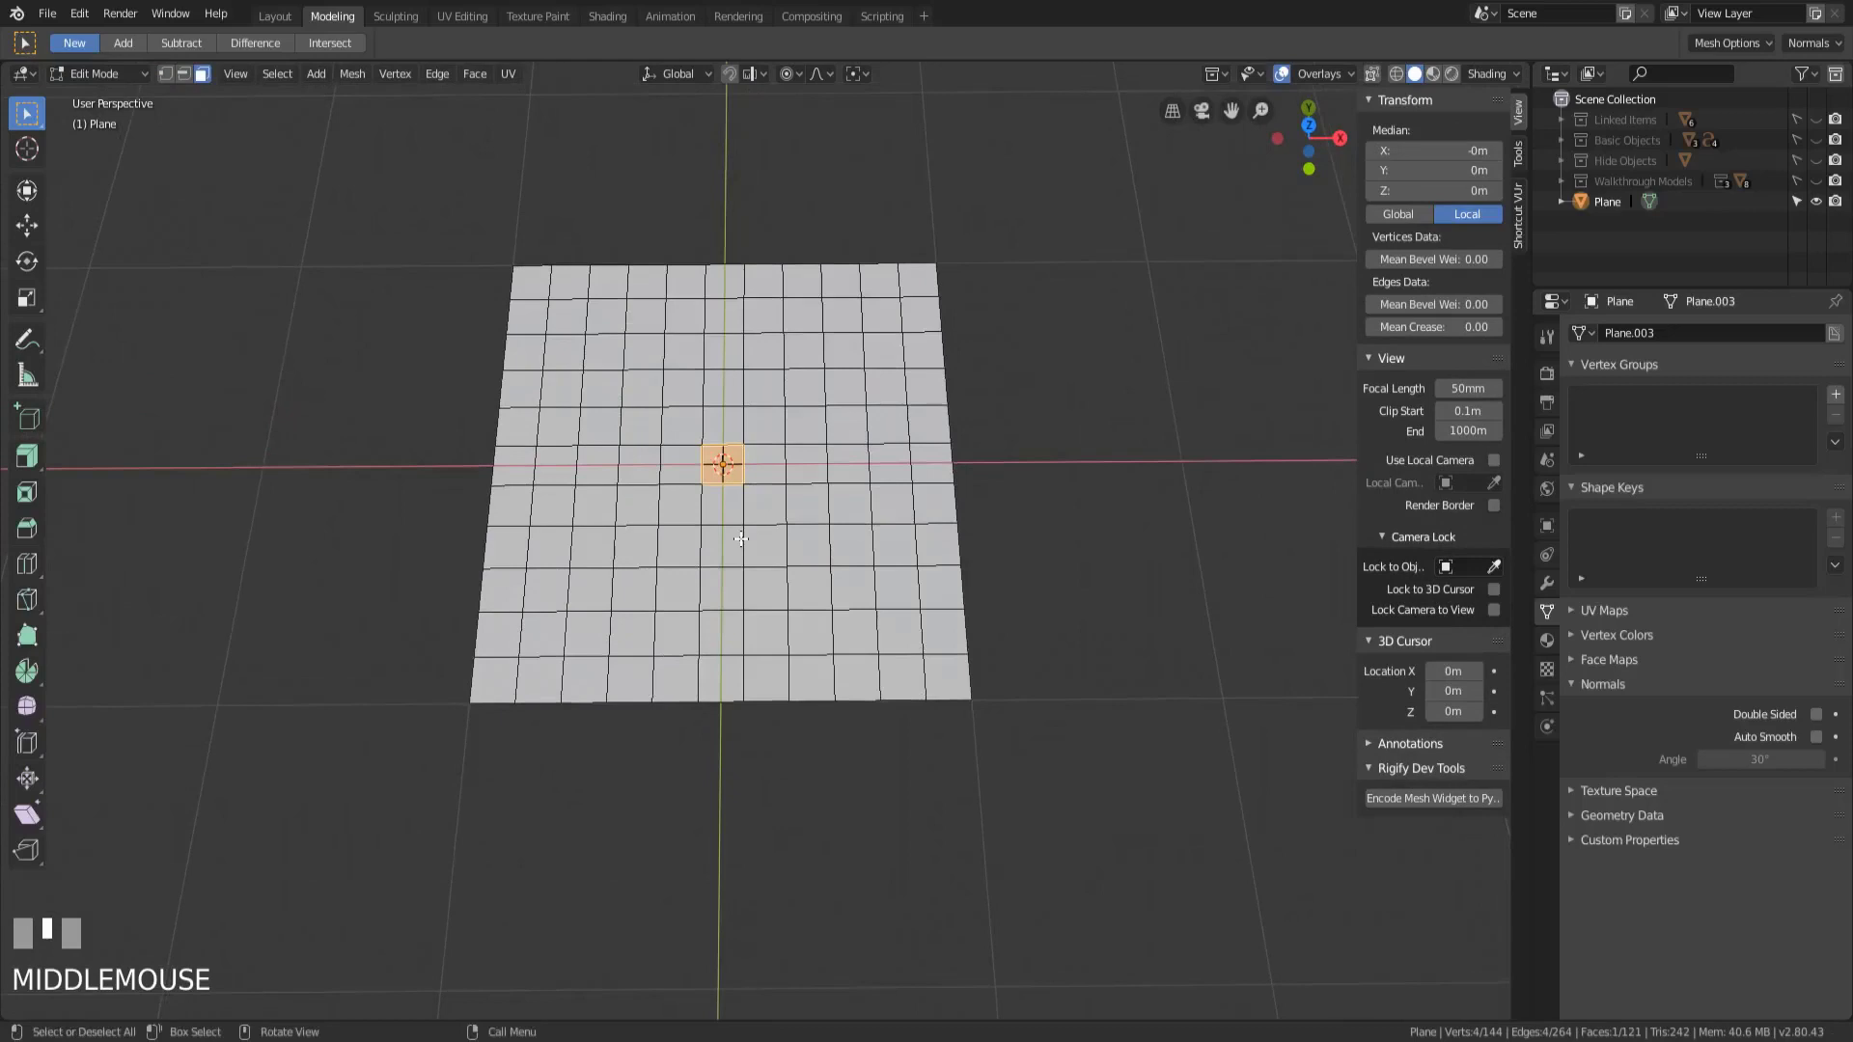
key(1)
scroll(748, 565, down, 1)
Raise the centre 0.81 m on Z with Smooth falloff size 1.000, then sketch its curve.
key(g)
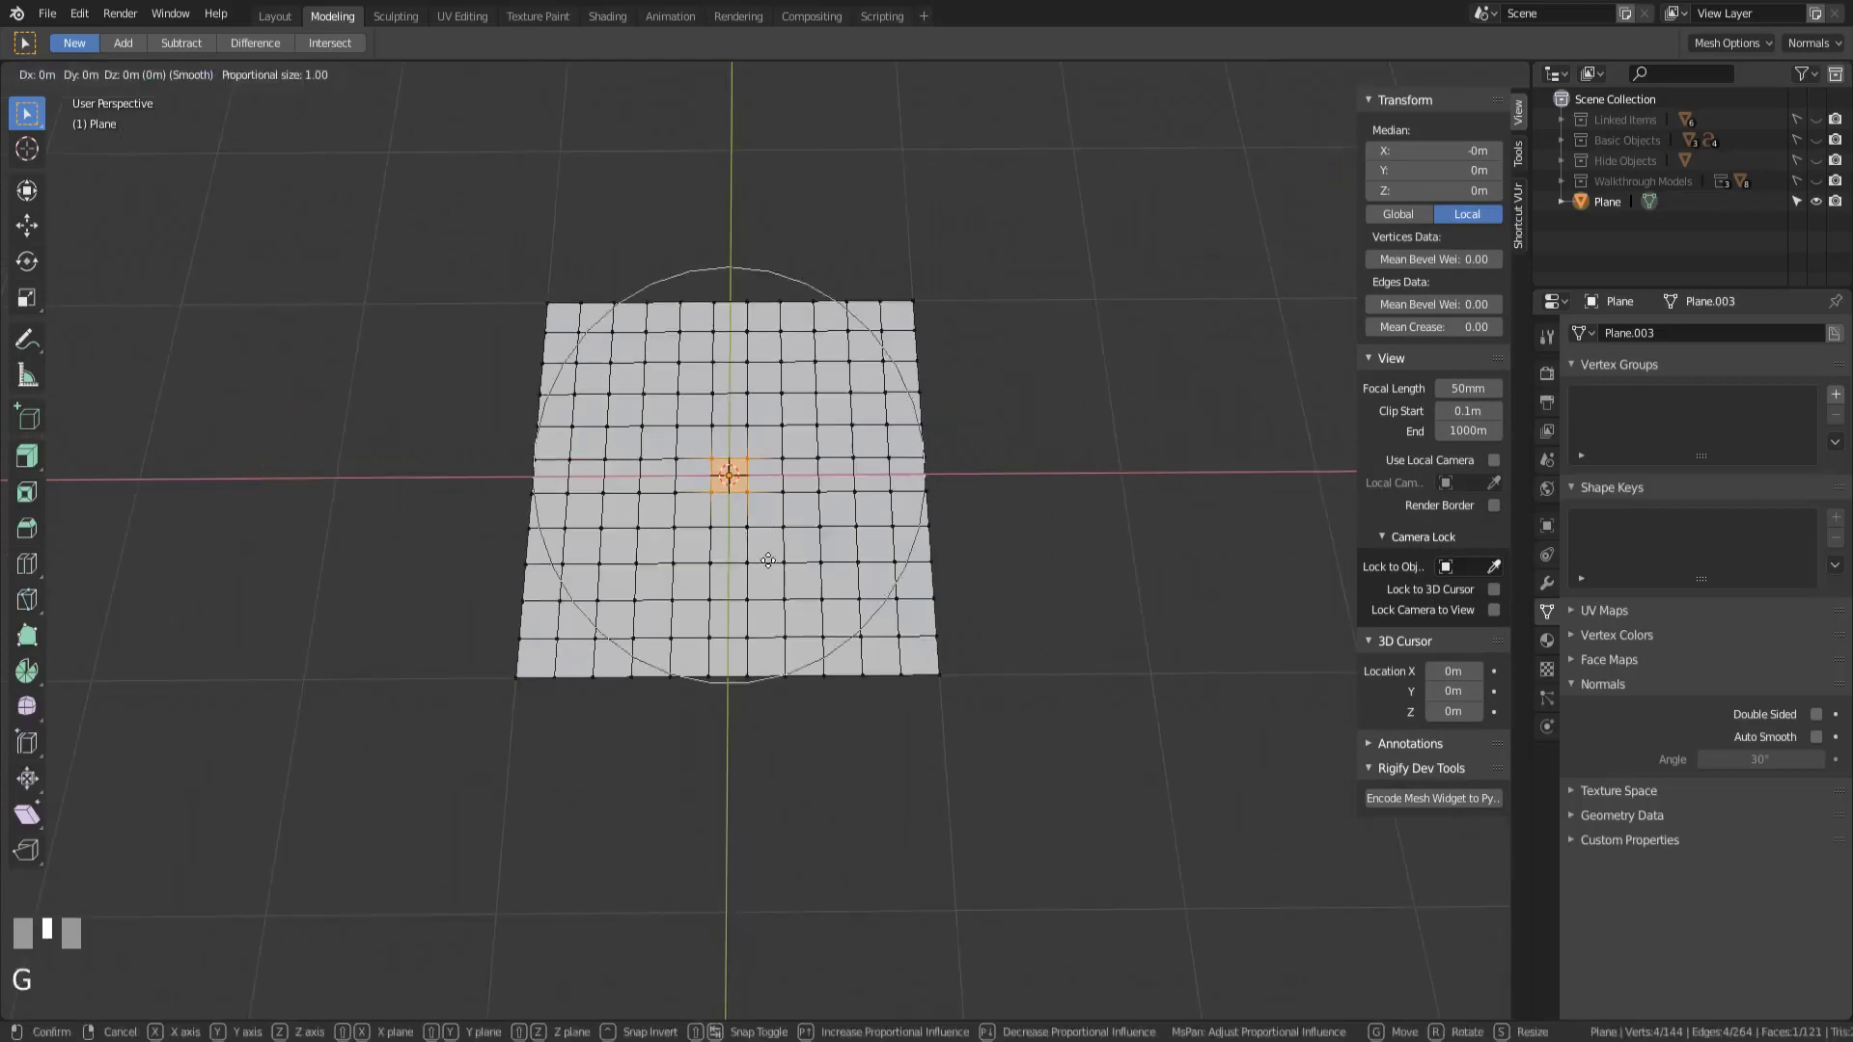
key(z)
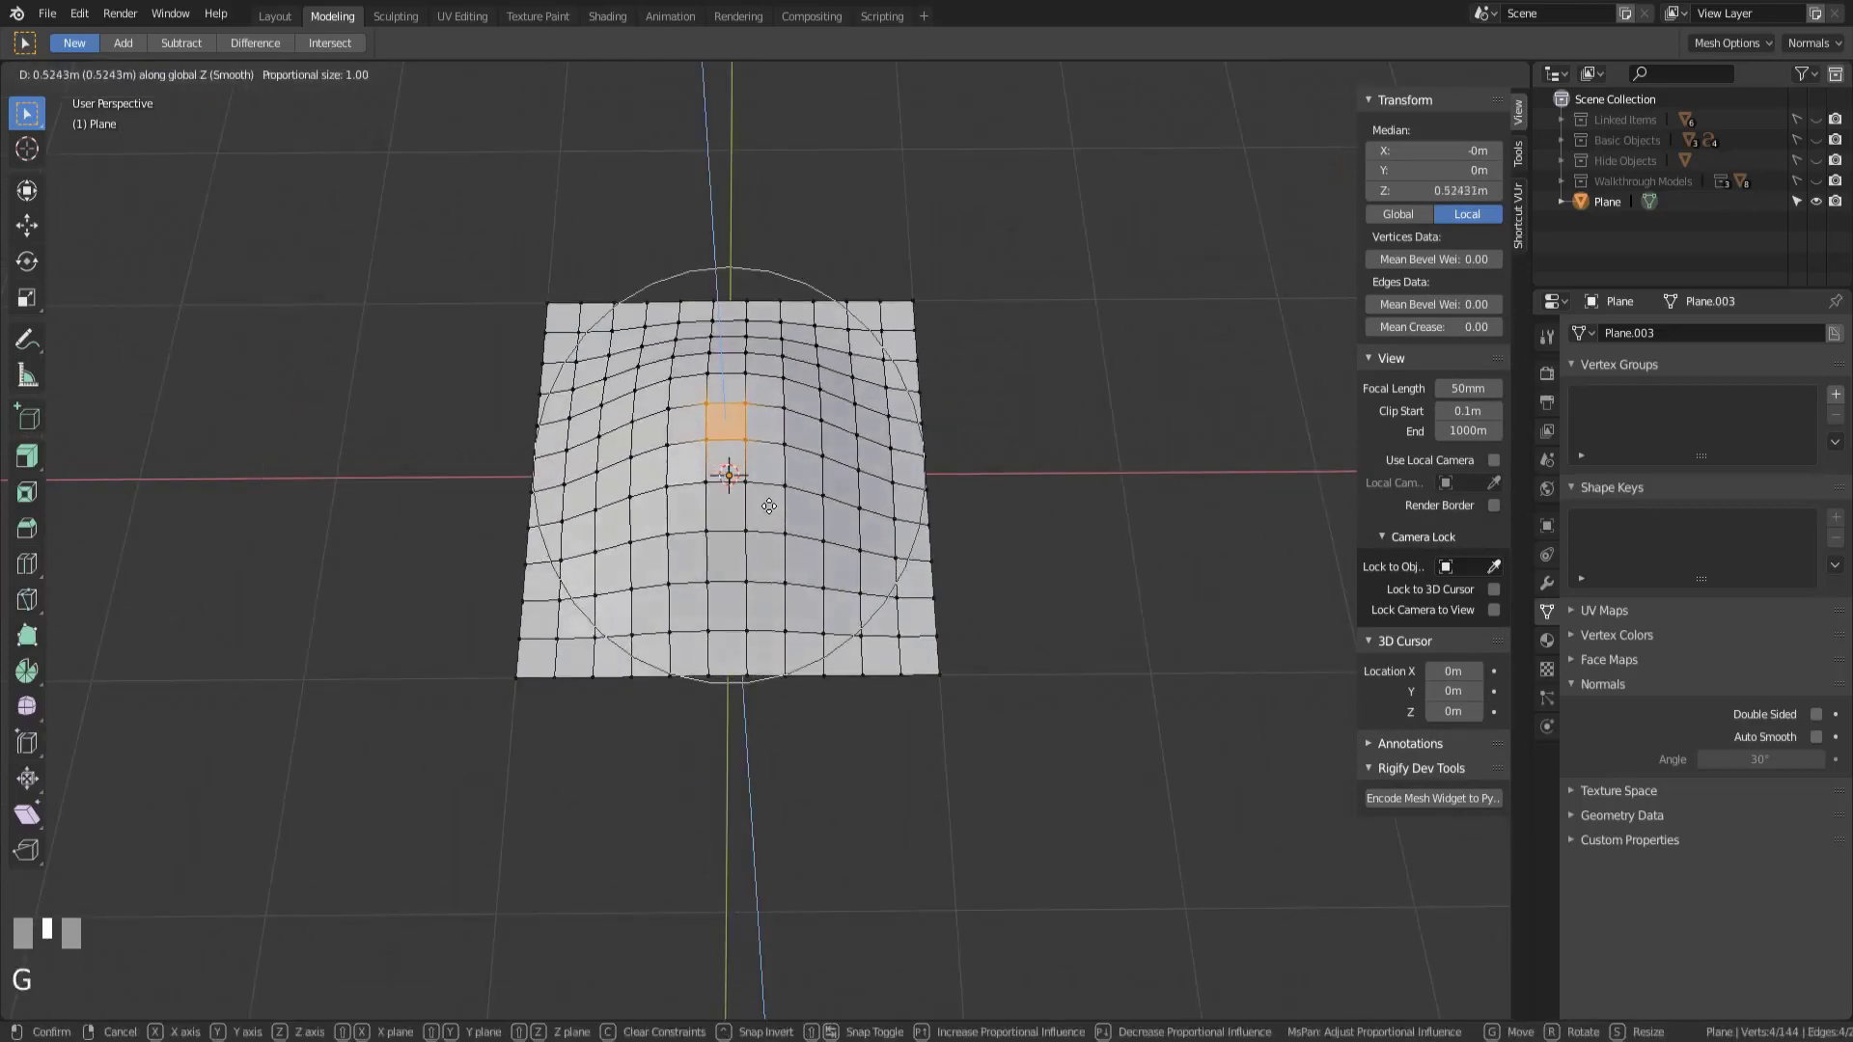
click(765, 474)
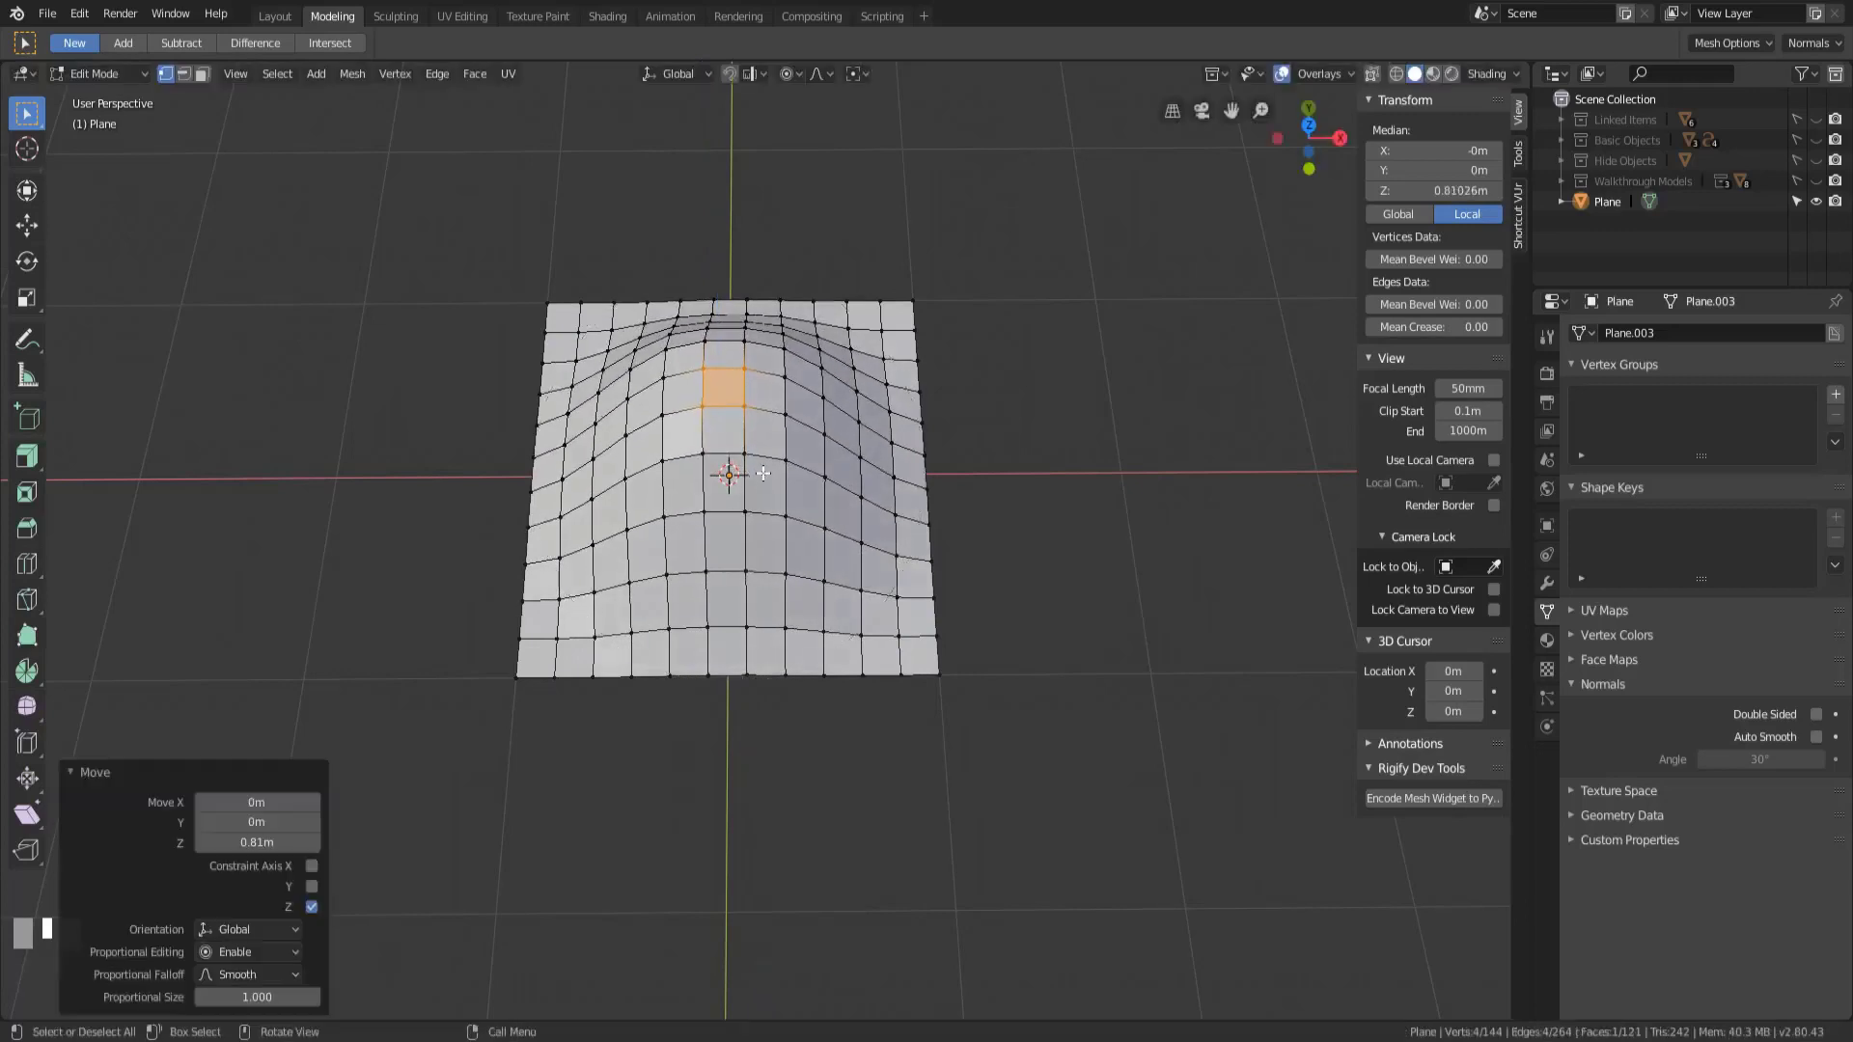
mouse_move(806, 622)
middle_down()
mouse_move(803, 474)
mouse_move(737, 418)
middle_up()
mouse_move(736, 437)
mouse_down()
mouse_move(796, 468)
mouse_move(880, 572)
mouse_move(959, 606)
mouse_up()
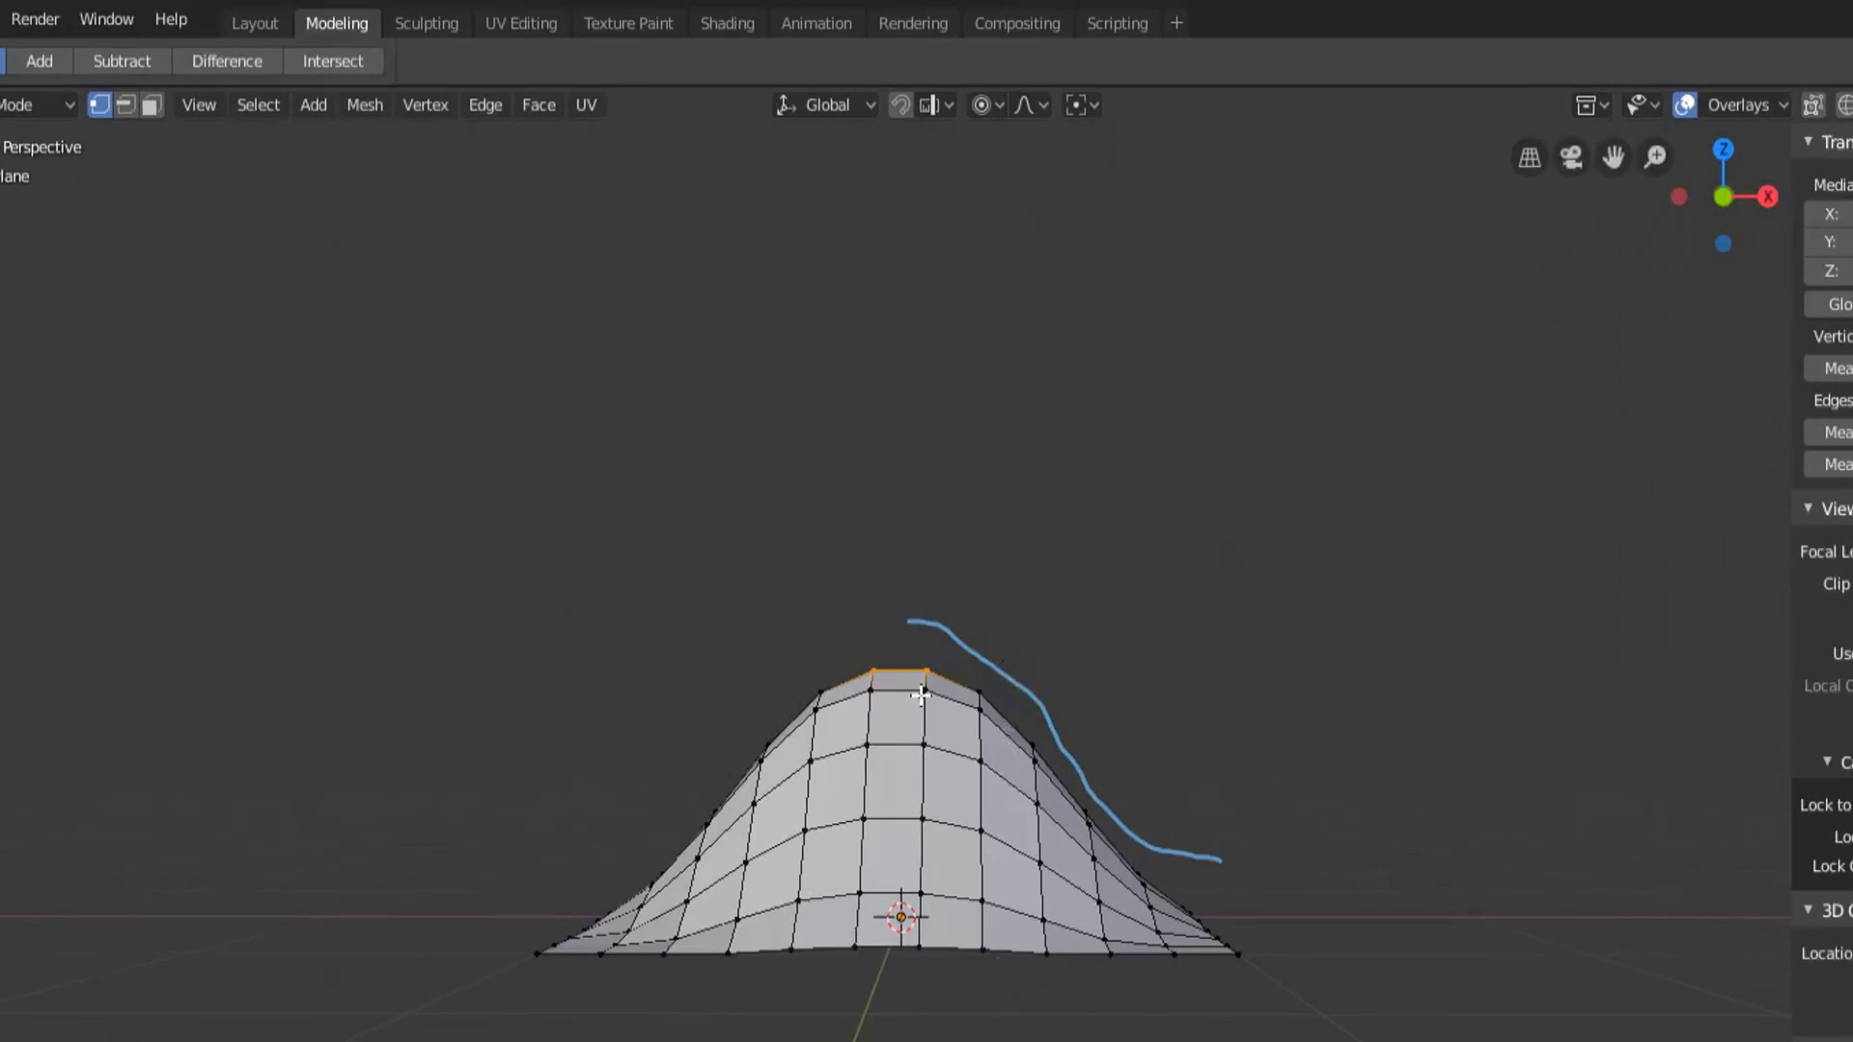
Browse the falloff types while keeping Smooth, then flatten the plane back out.
click(1031, 104)
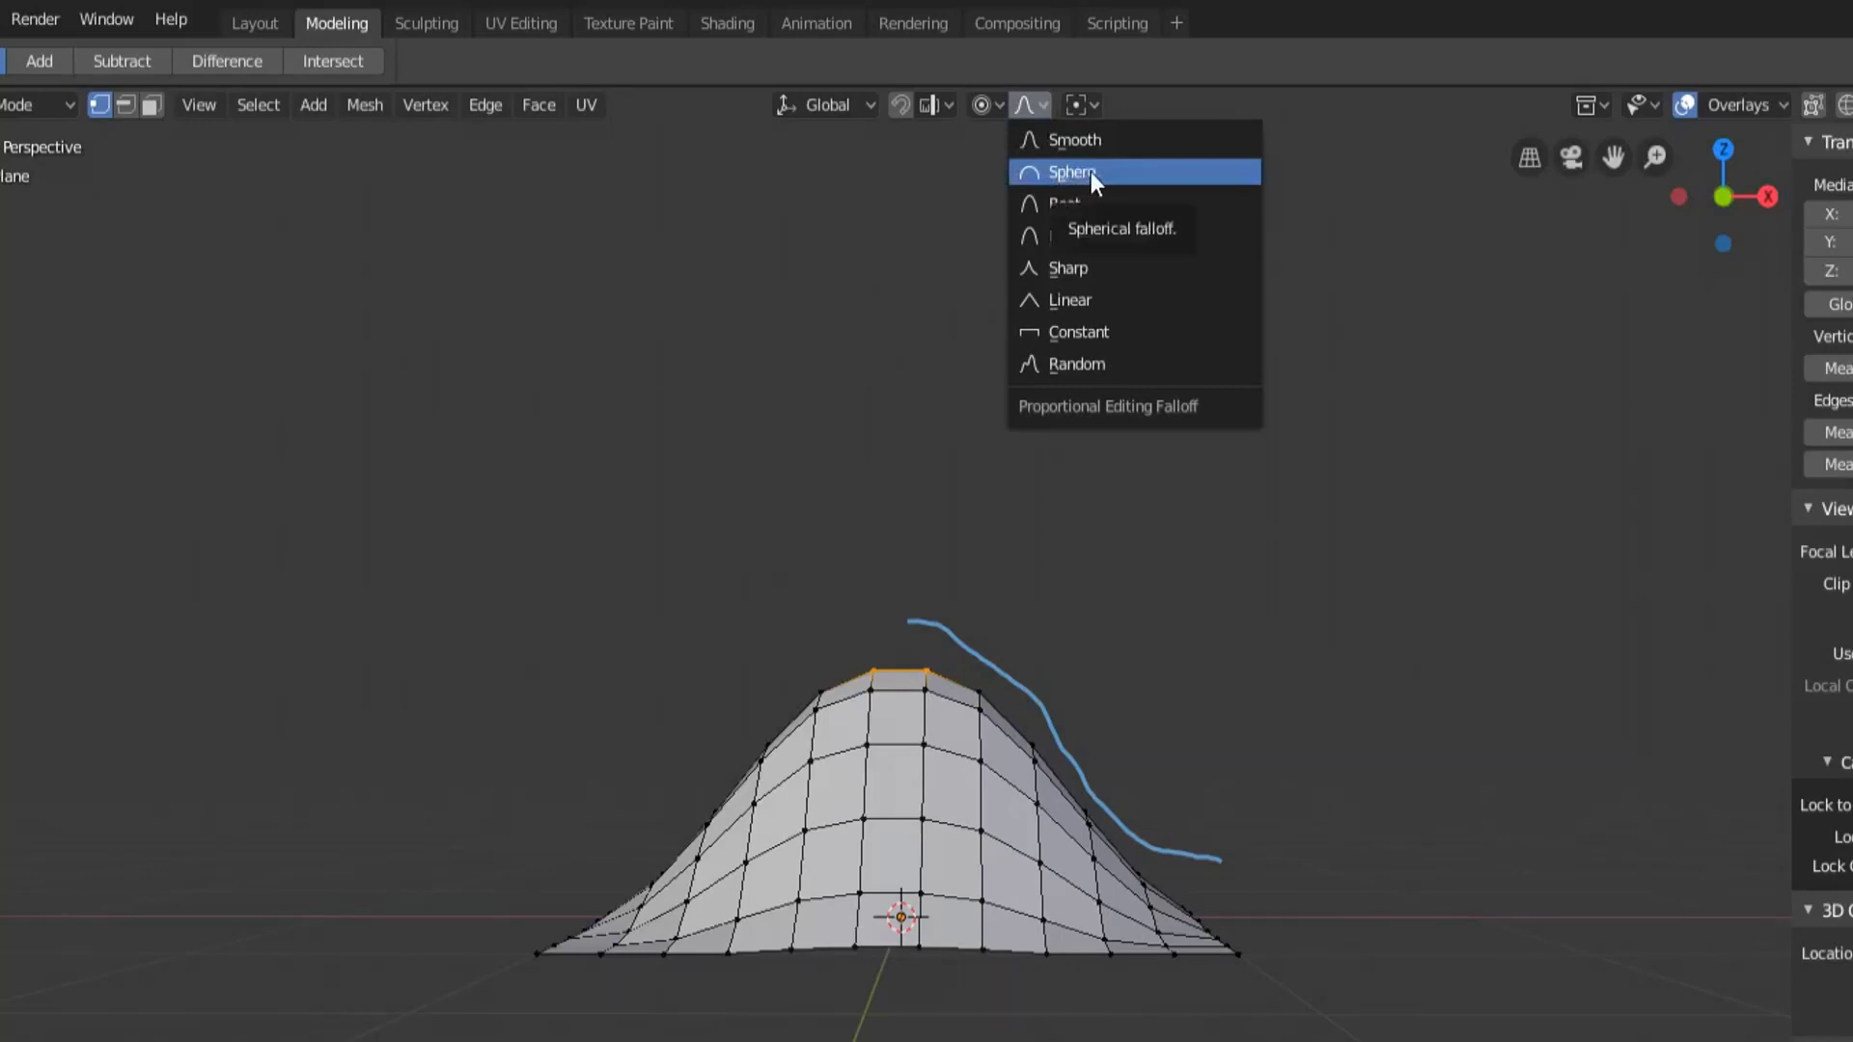
click(1090, 143)
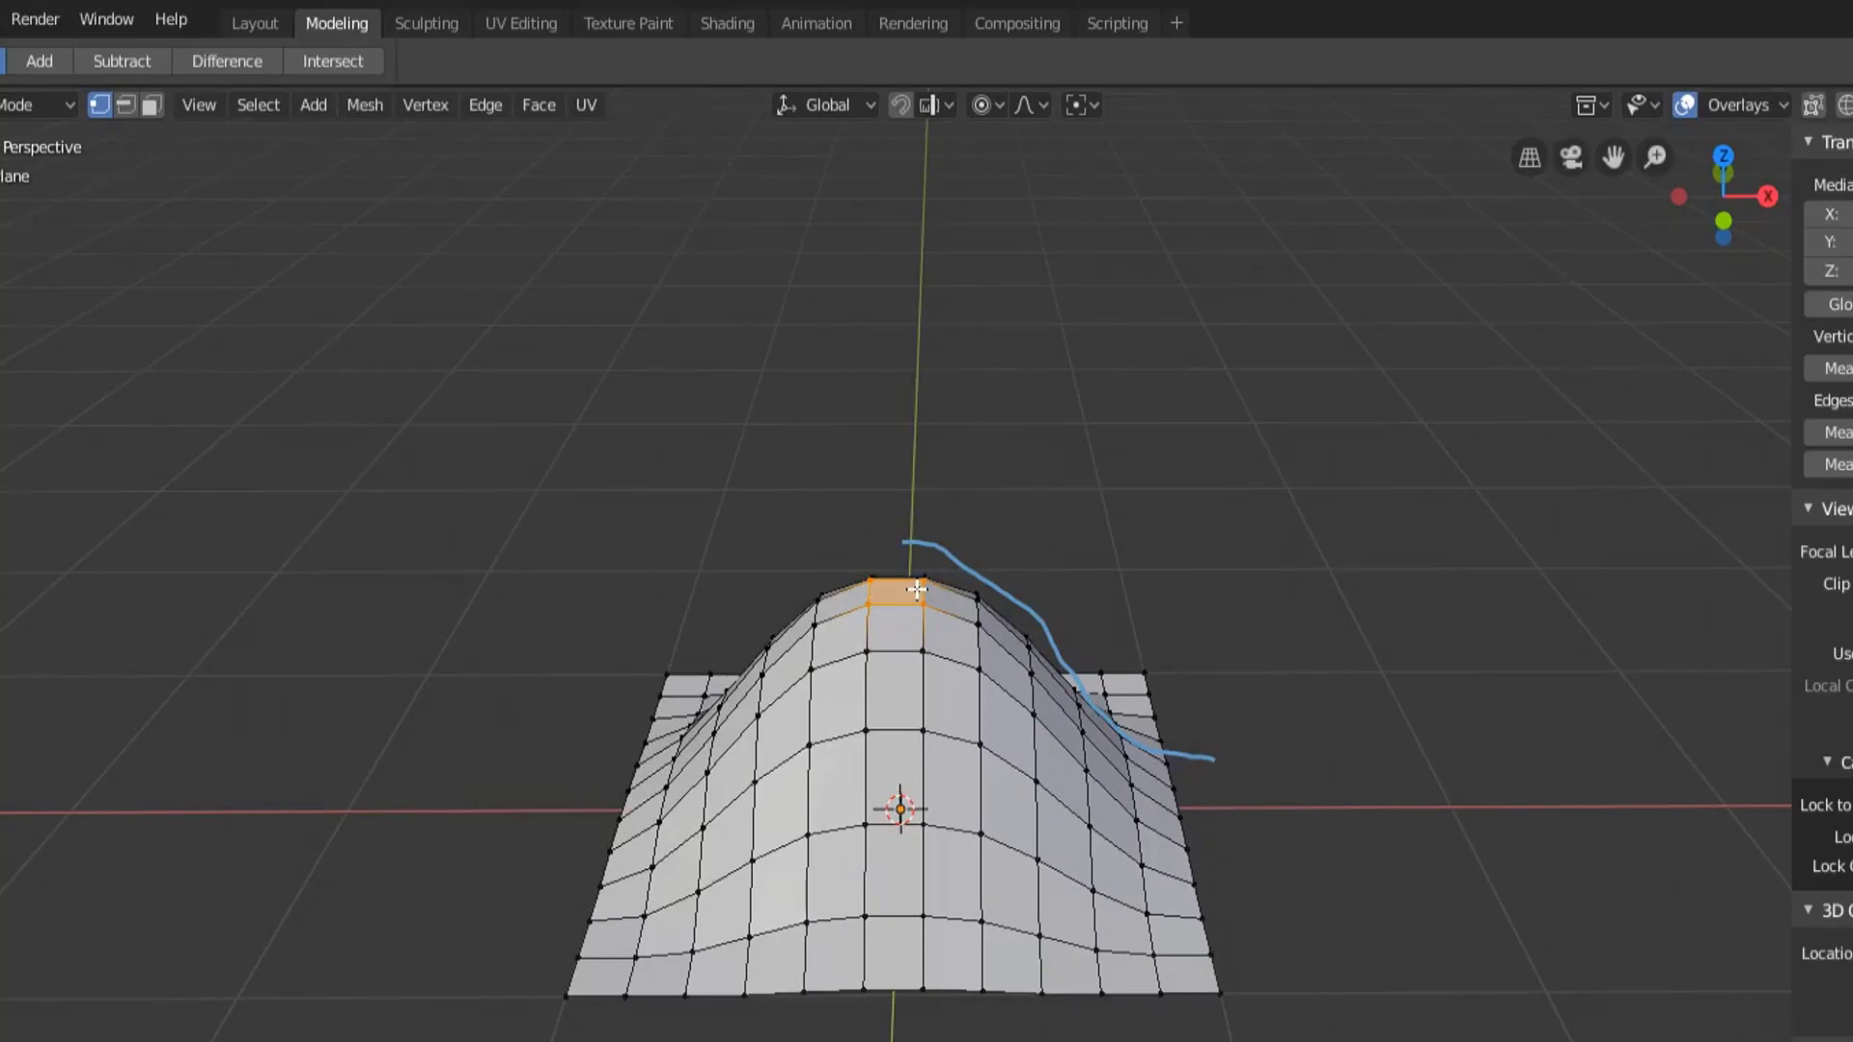
click(1031, 104)
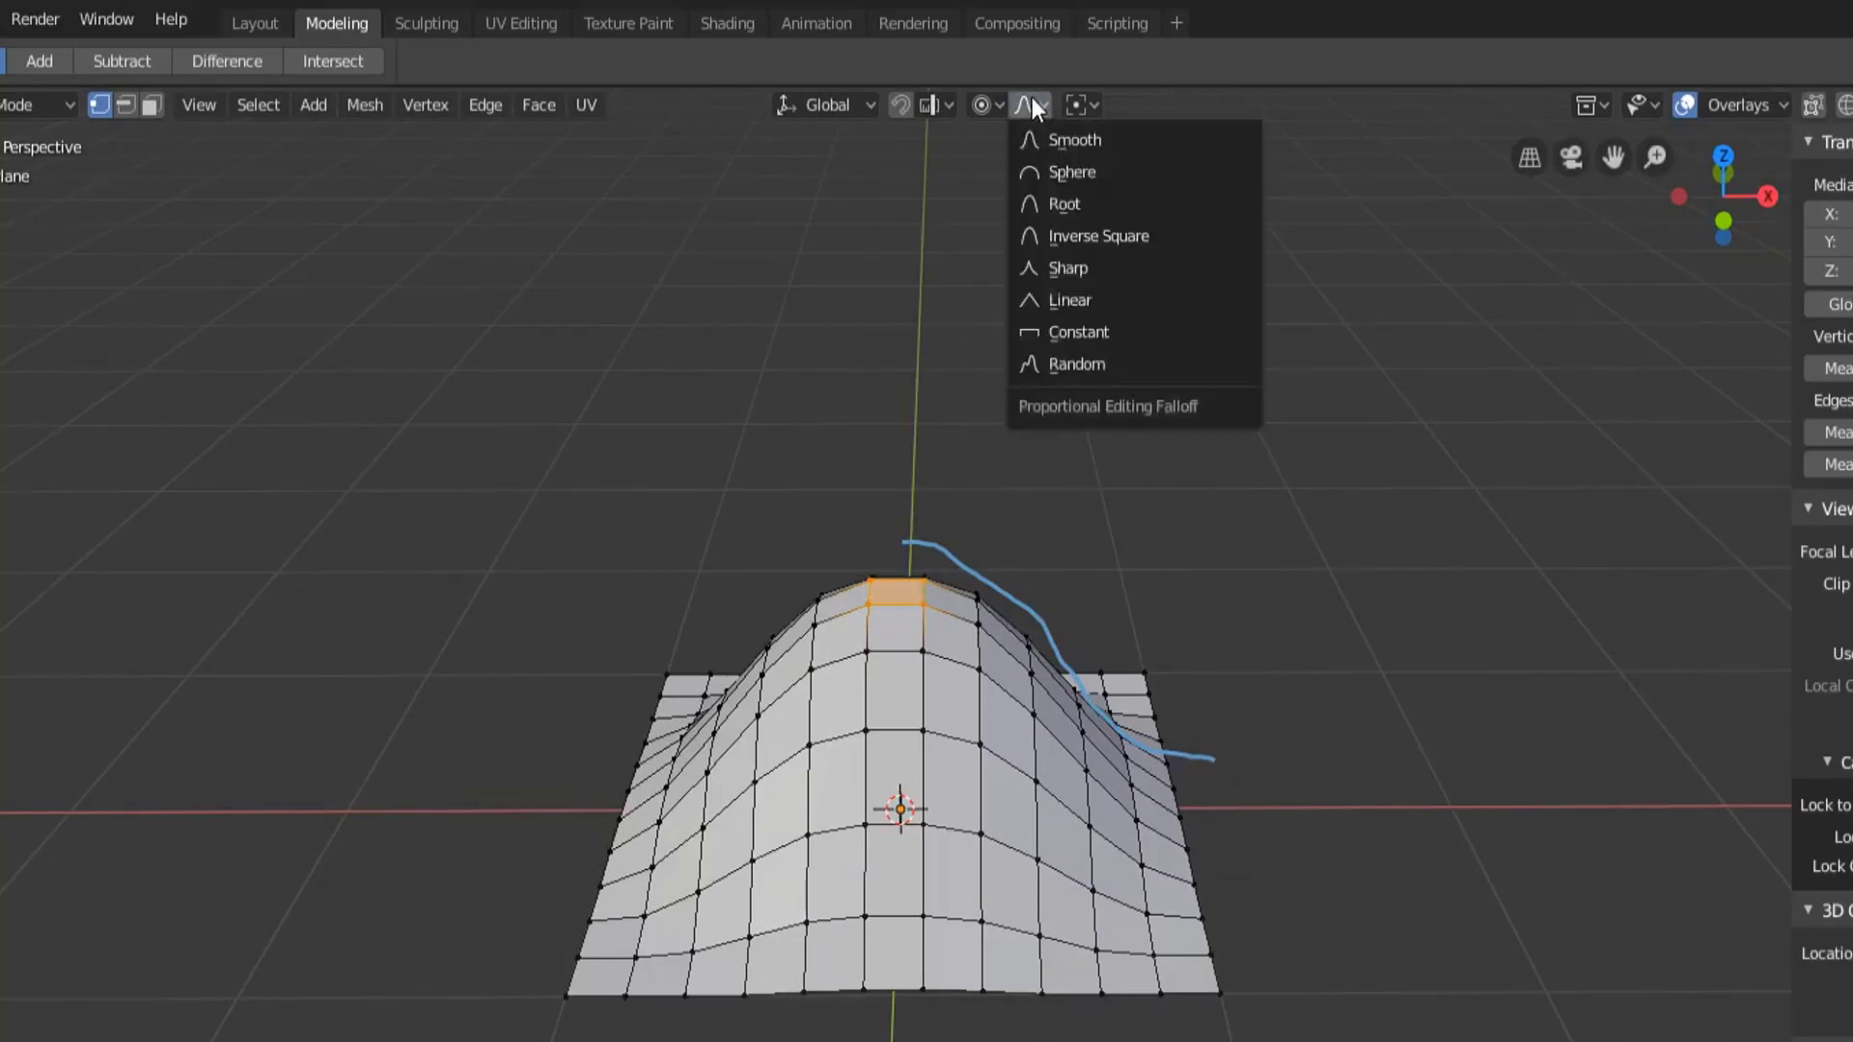
click(1085, 140)
key(KP_1)
key(g)
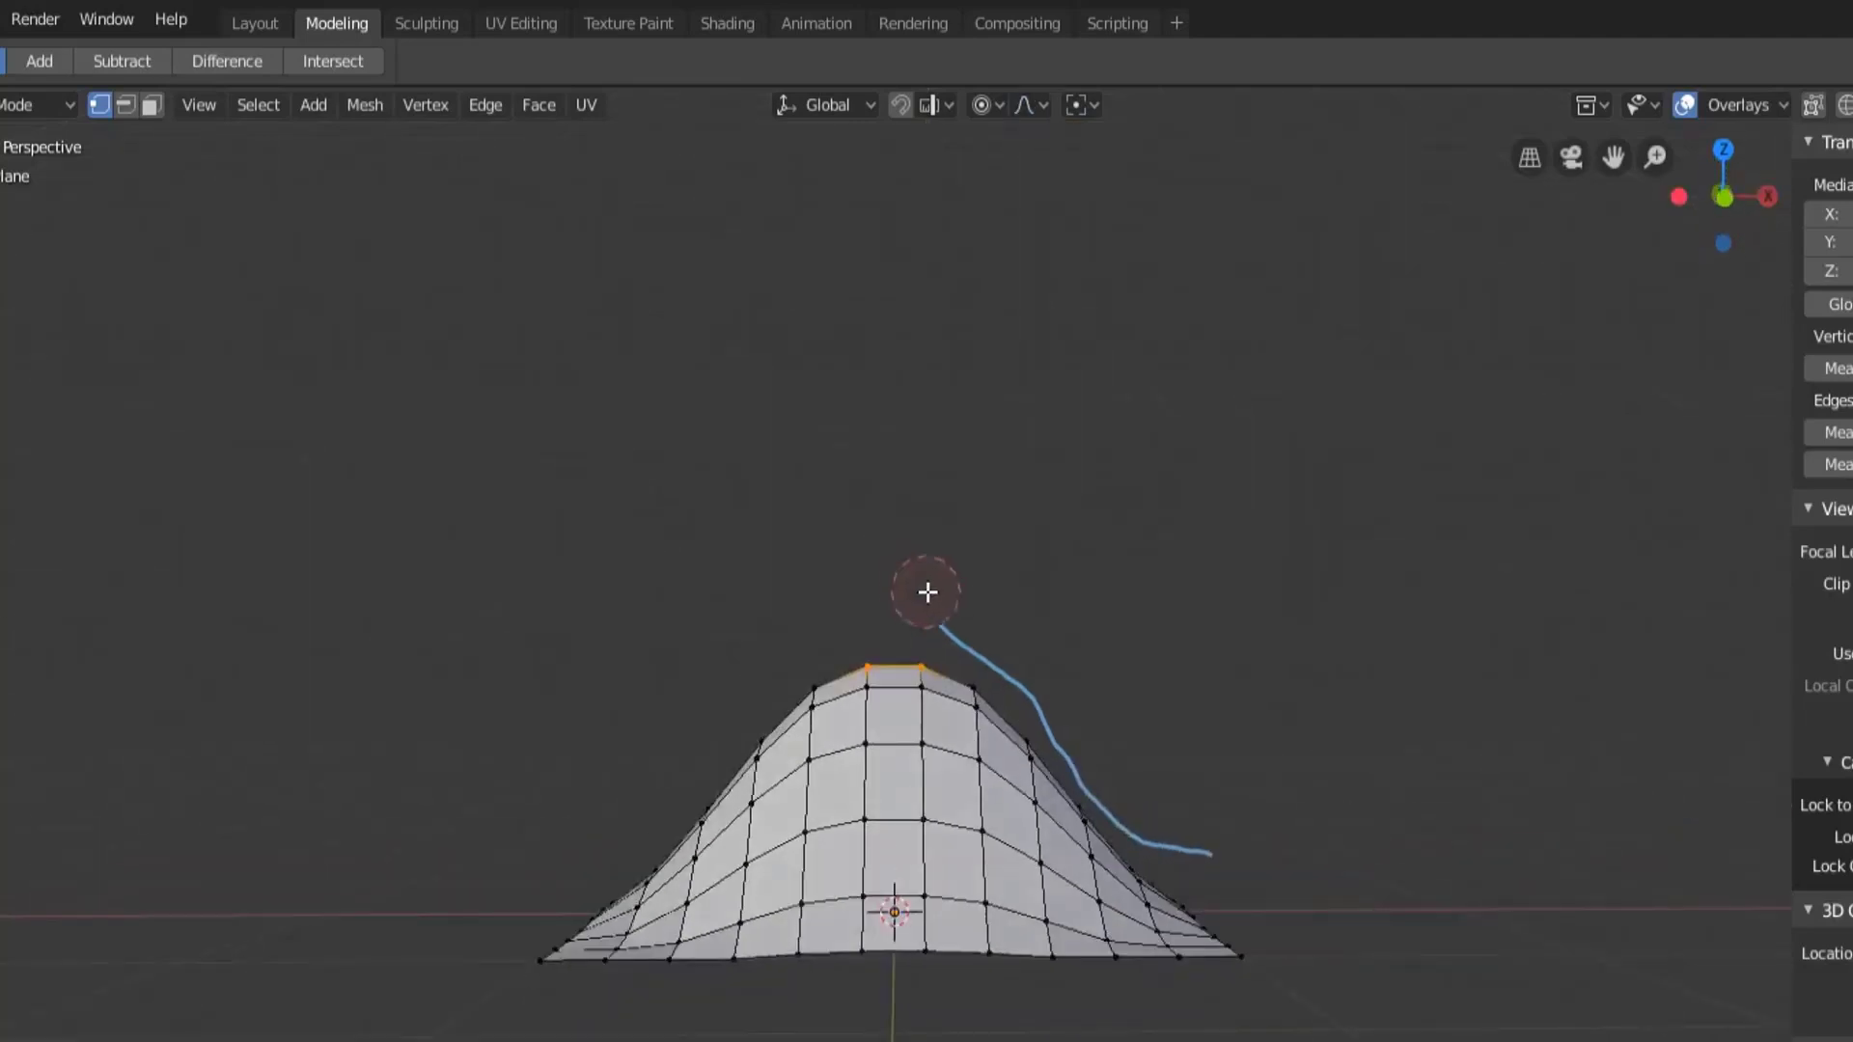
right_click(927, 592)
middle_drag(802, 612, 1050, 749)
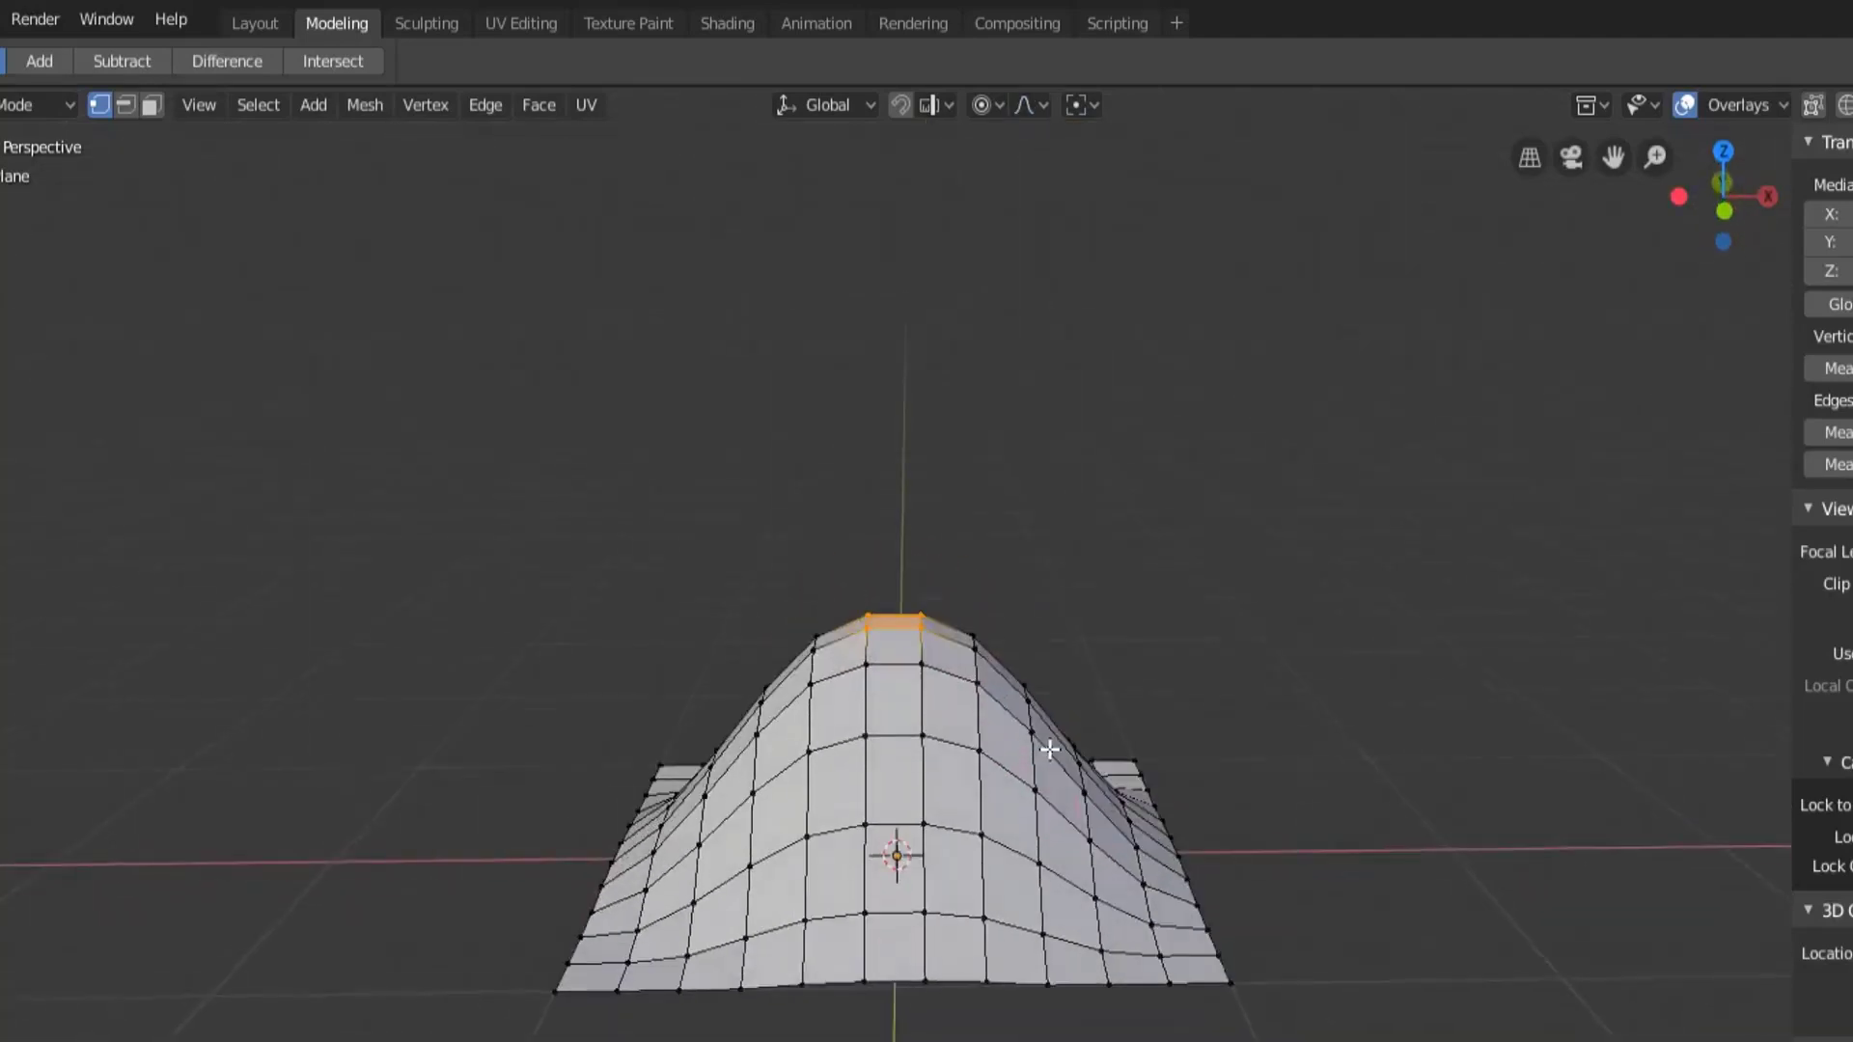
right_click(1046, 780)
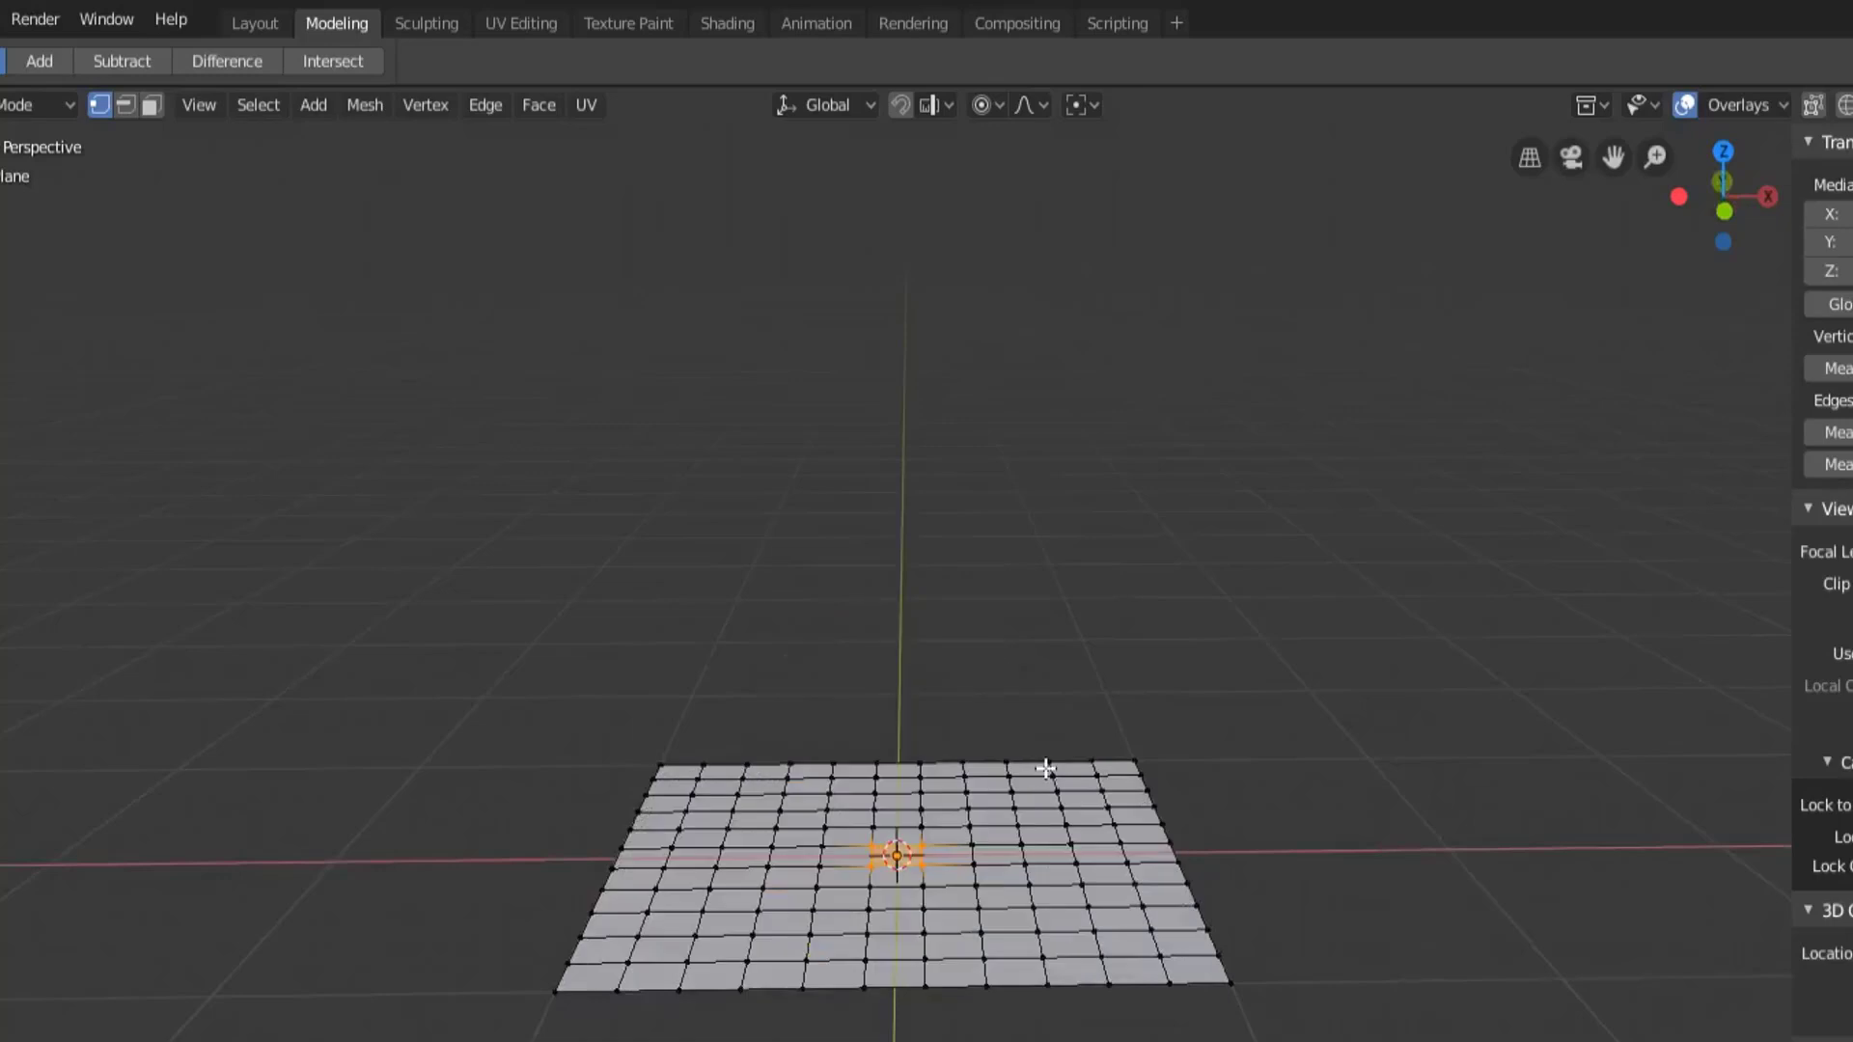
Switch falloff to Sphere, lift the centre into a rounded hump, then undo it.
click(1043, 104)
click(1056, 164)
key(g)
key(z)
click(1001, 588)
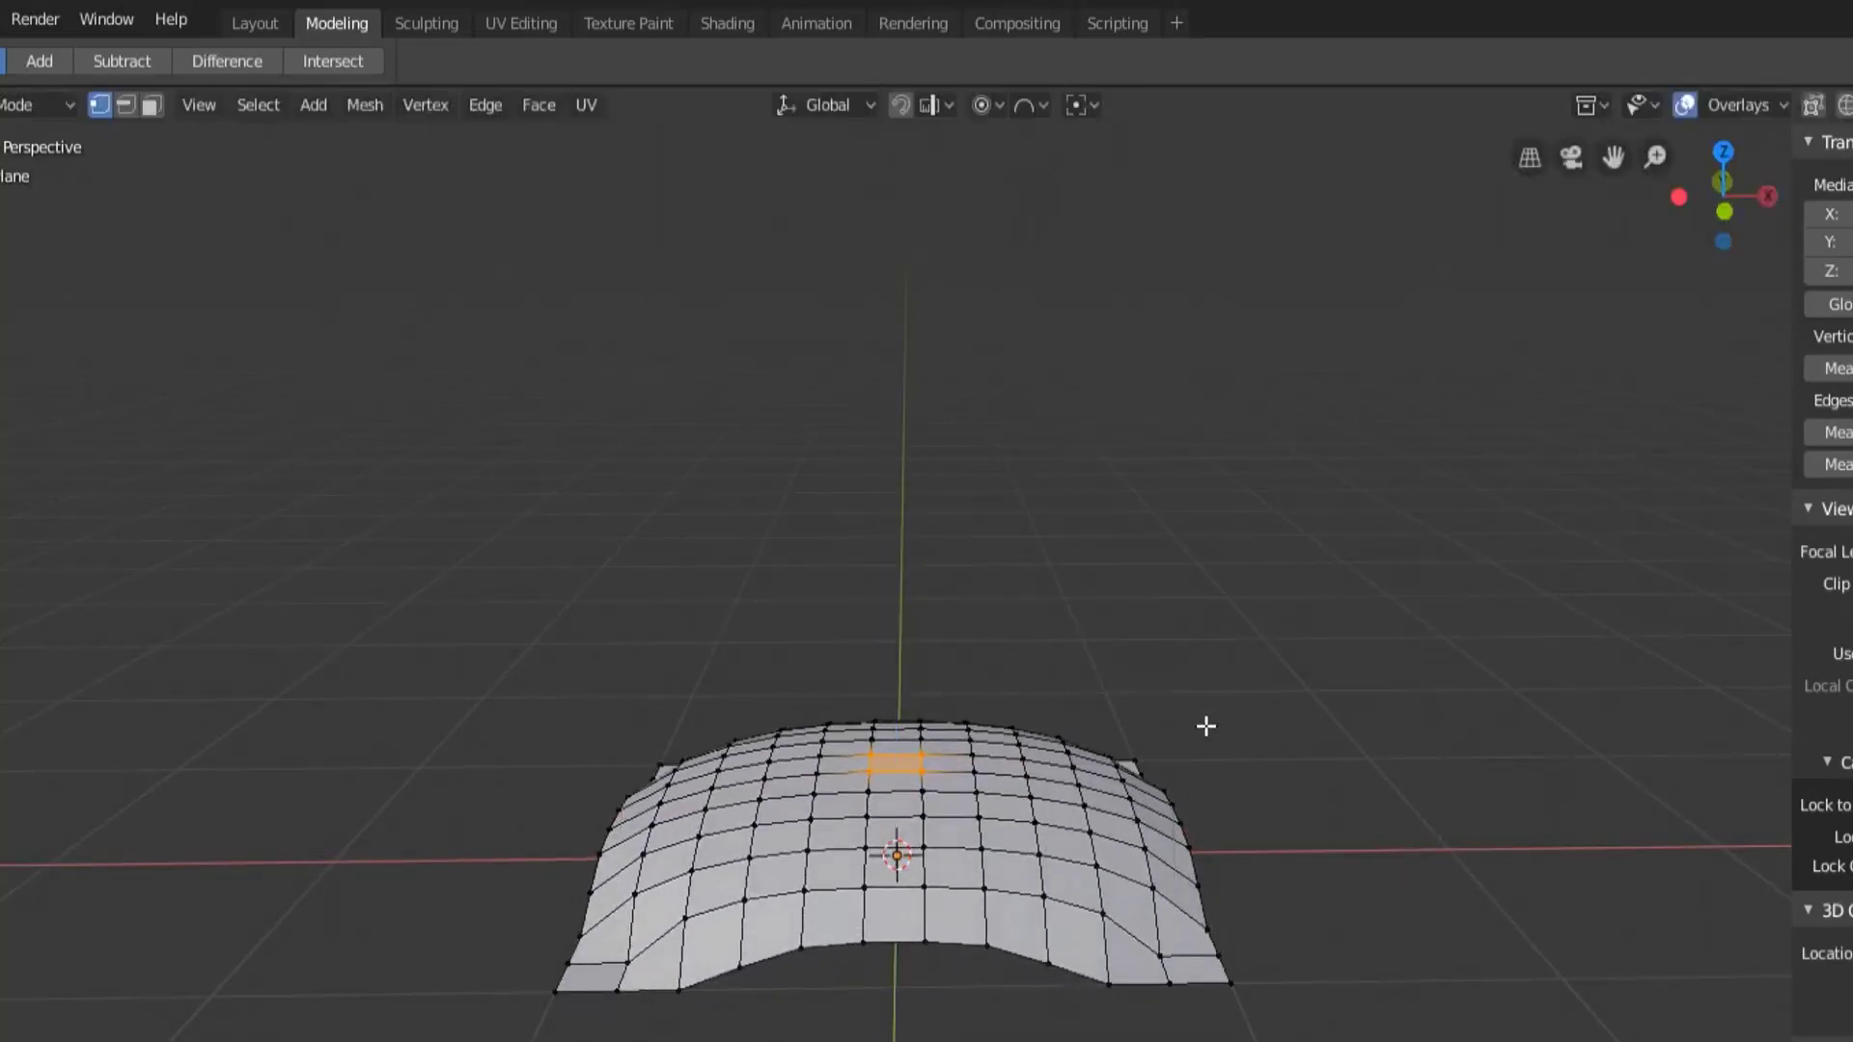
mouse_move(1204, 724)
middle_down()
mouse_move(1096, 662)
mouse_move(1215, 722)
middle_up()
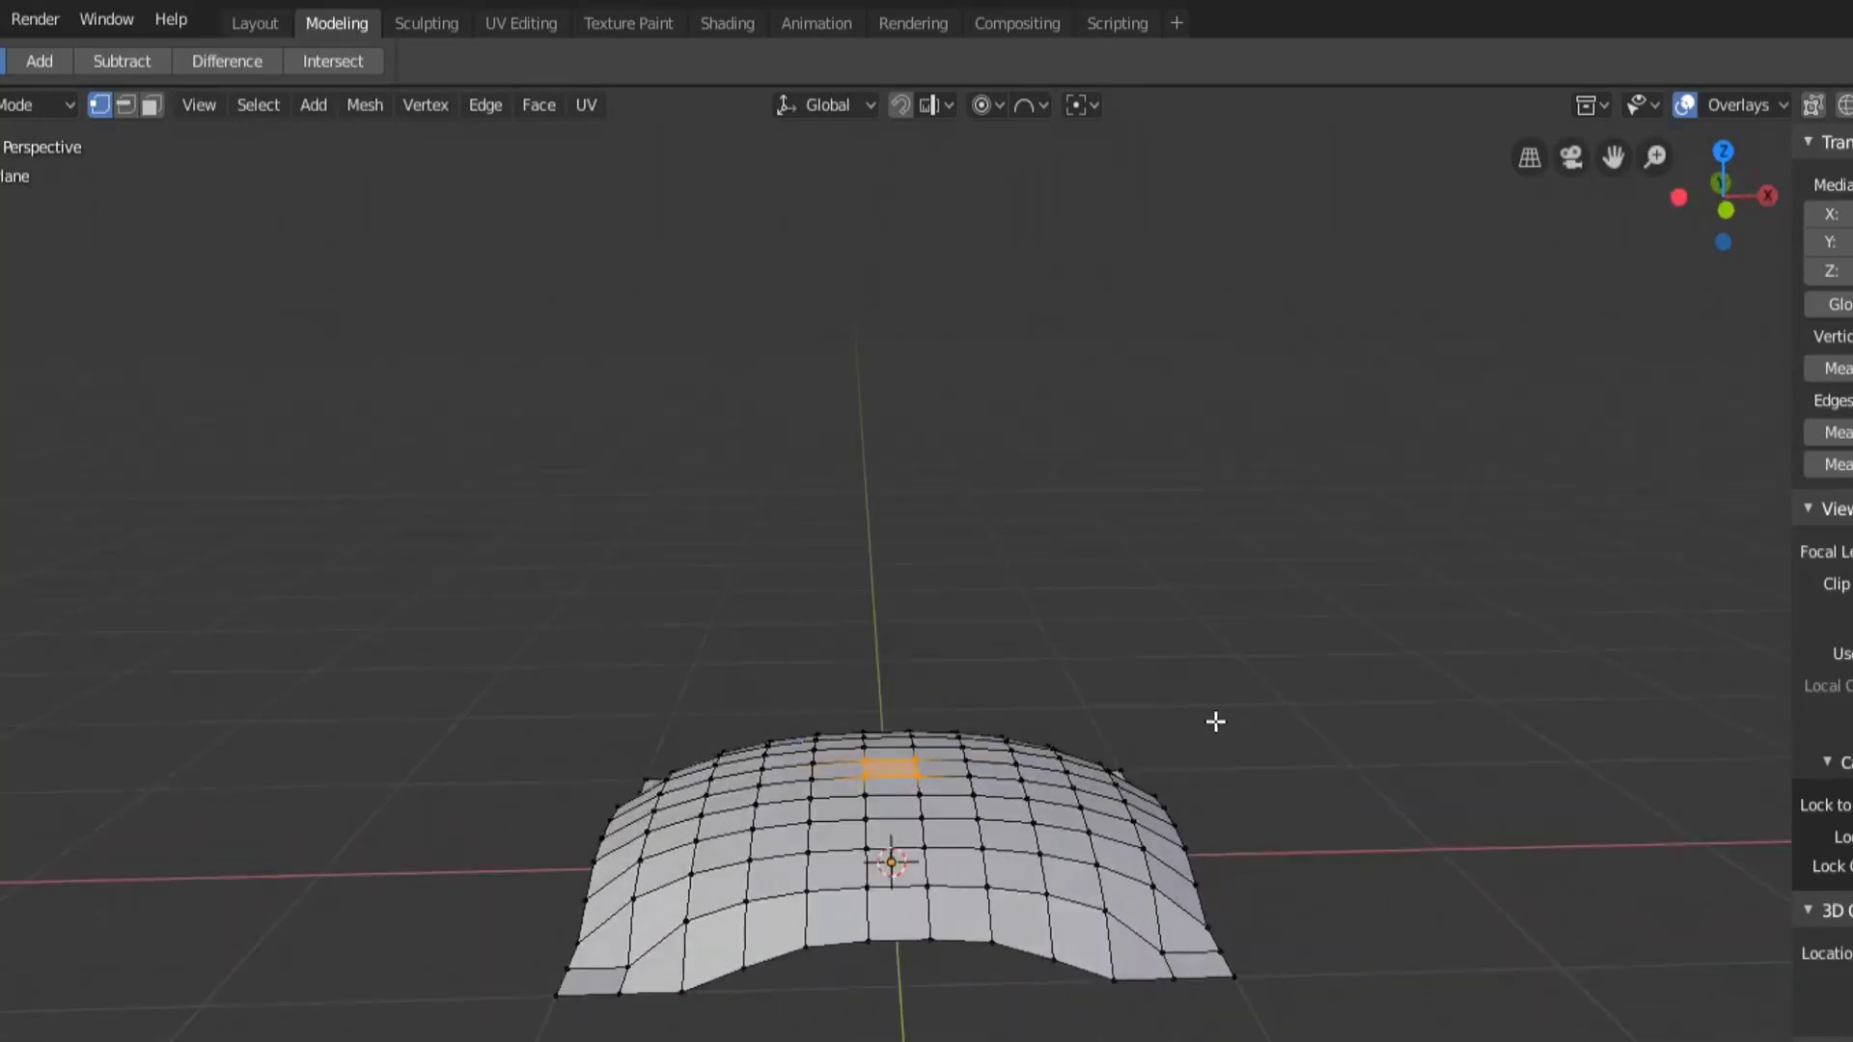
key(ctrl+z)
Raise the centre into a peaked hump with Root falloff, then undo it.
click(1034, 114)
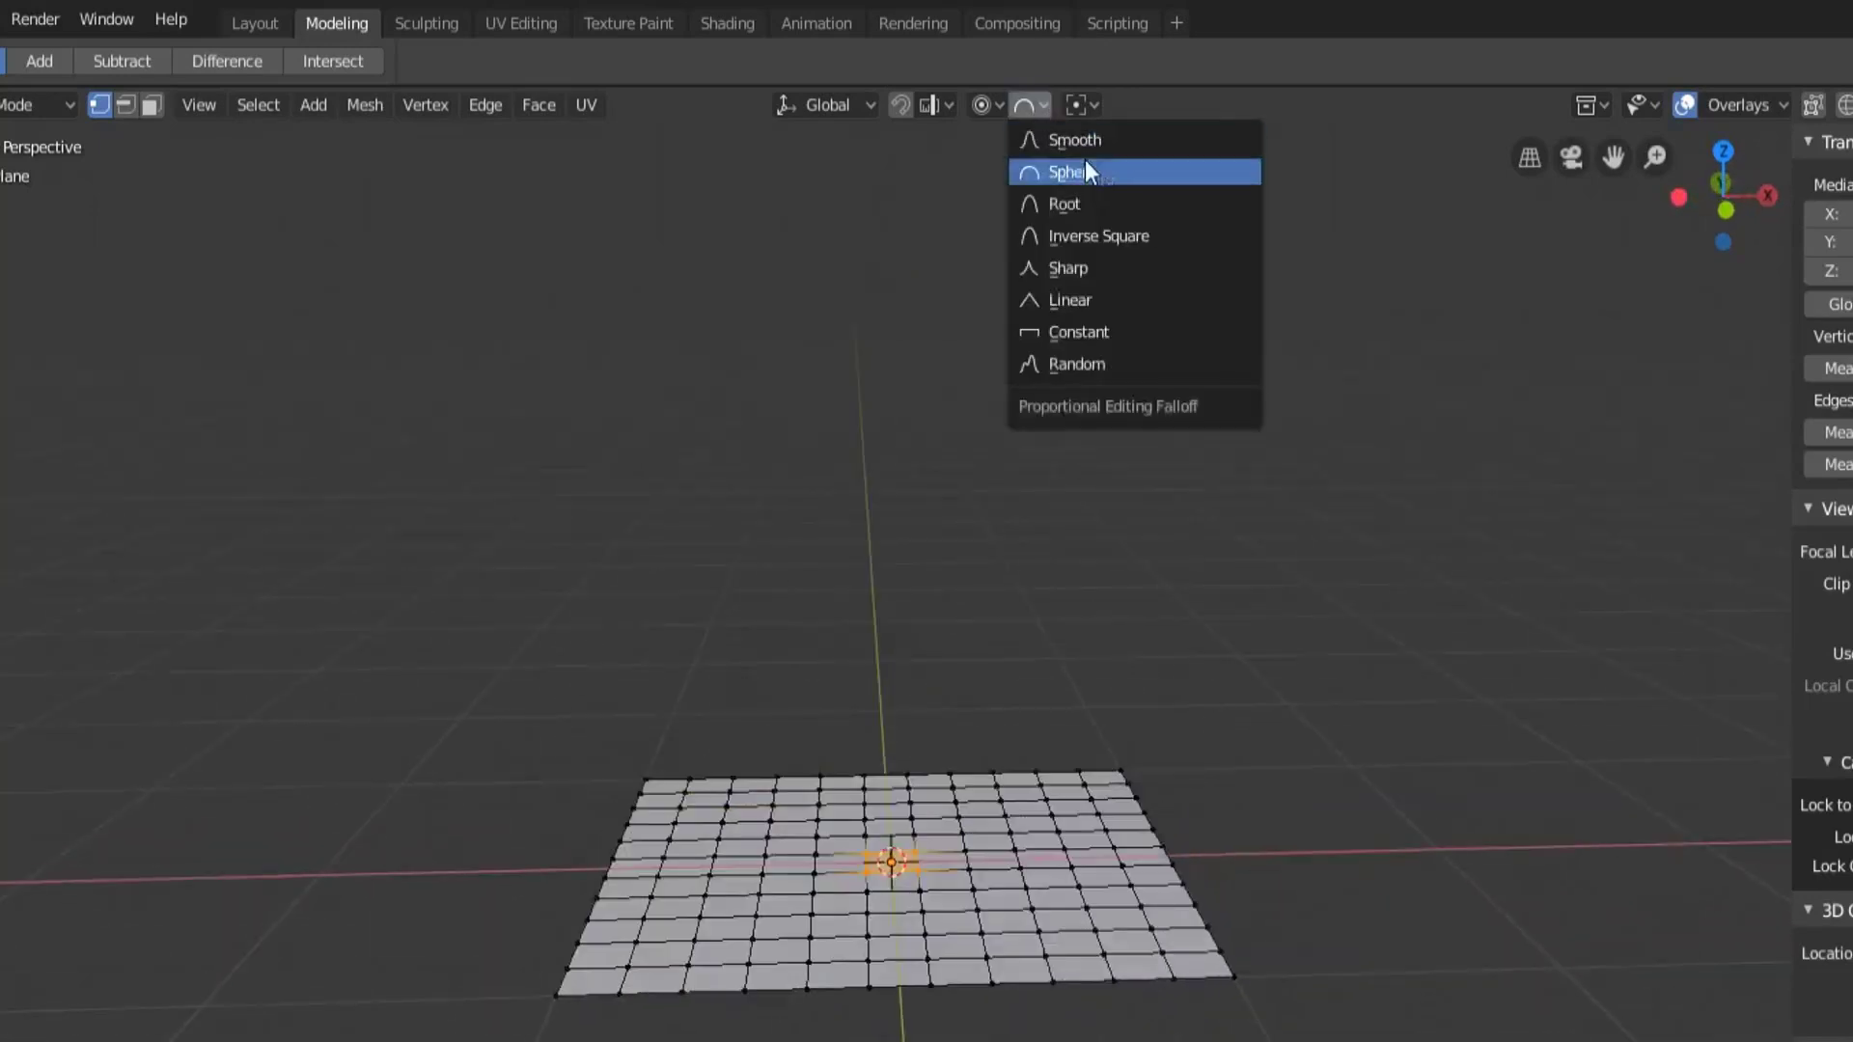
click(1096, 205)
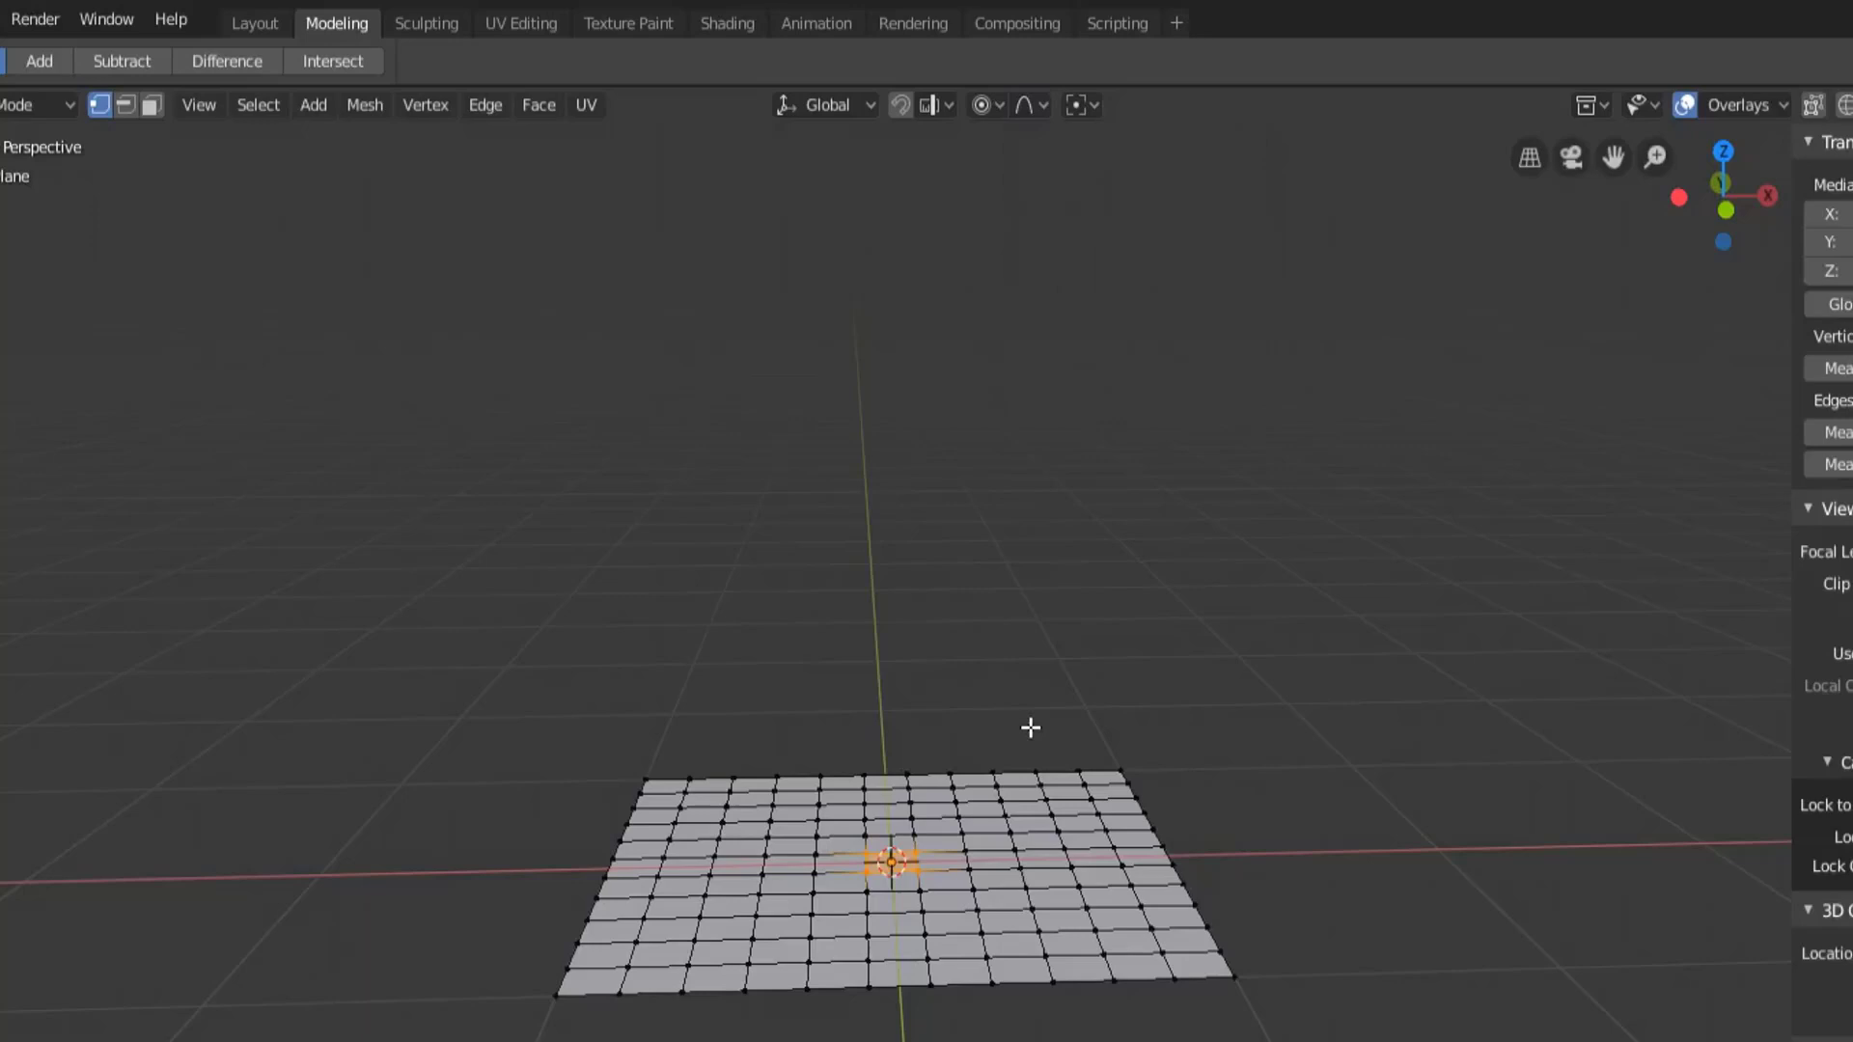
key(g)
key(z)
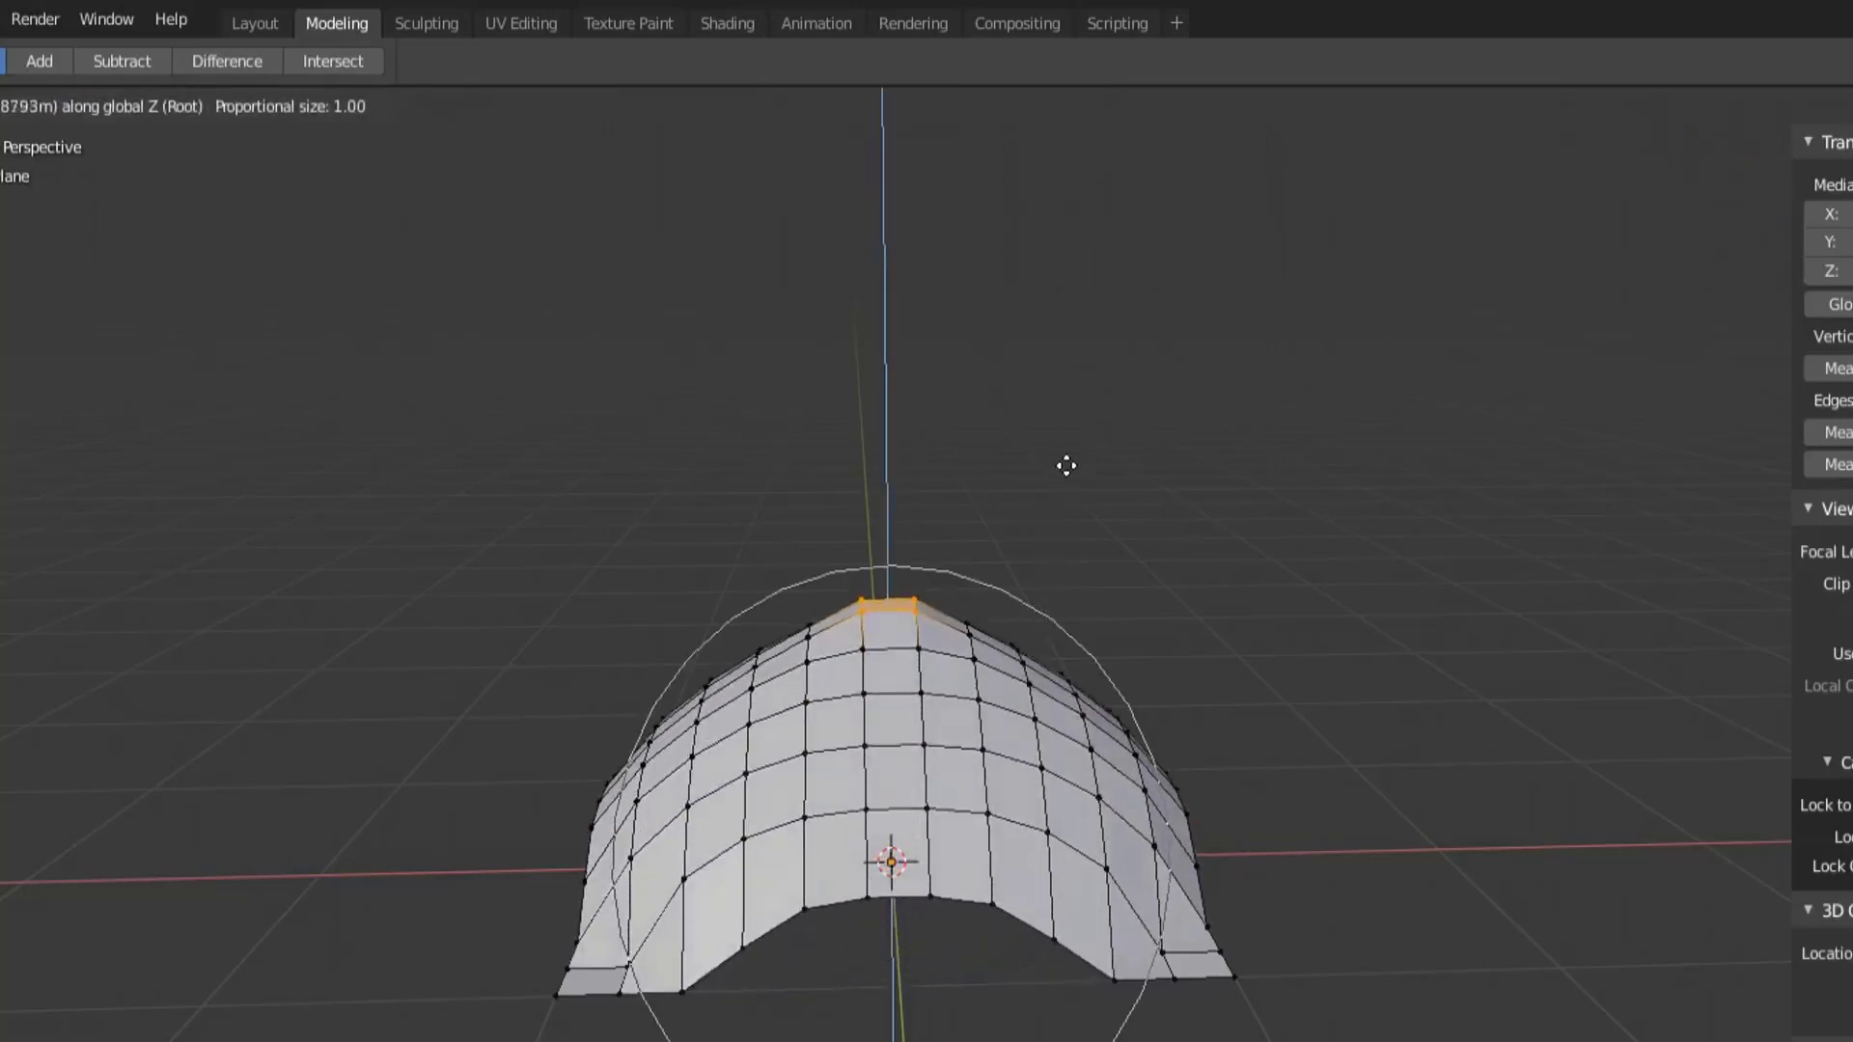
click(1136, 567)
middle_drag(1136, 567, 976, 155)
click(1033, 104)
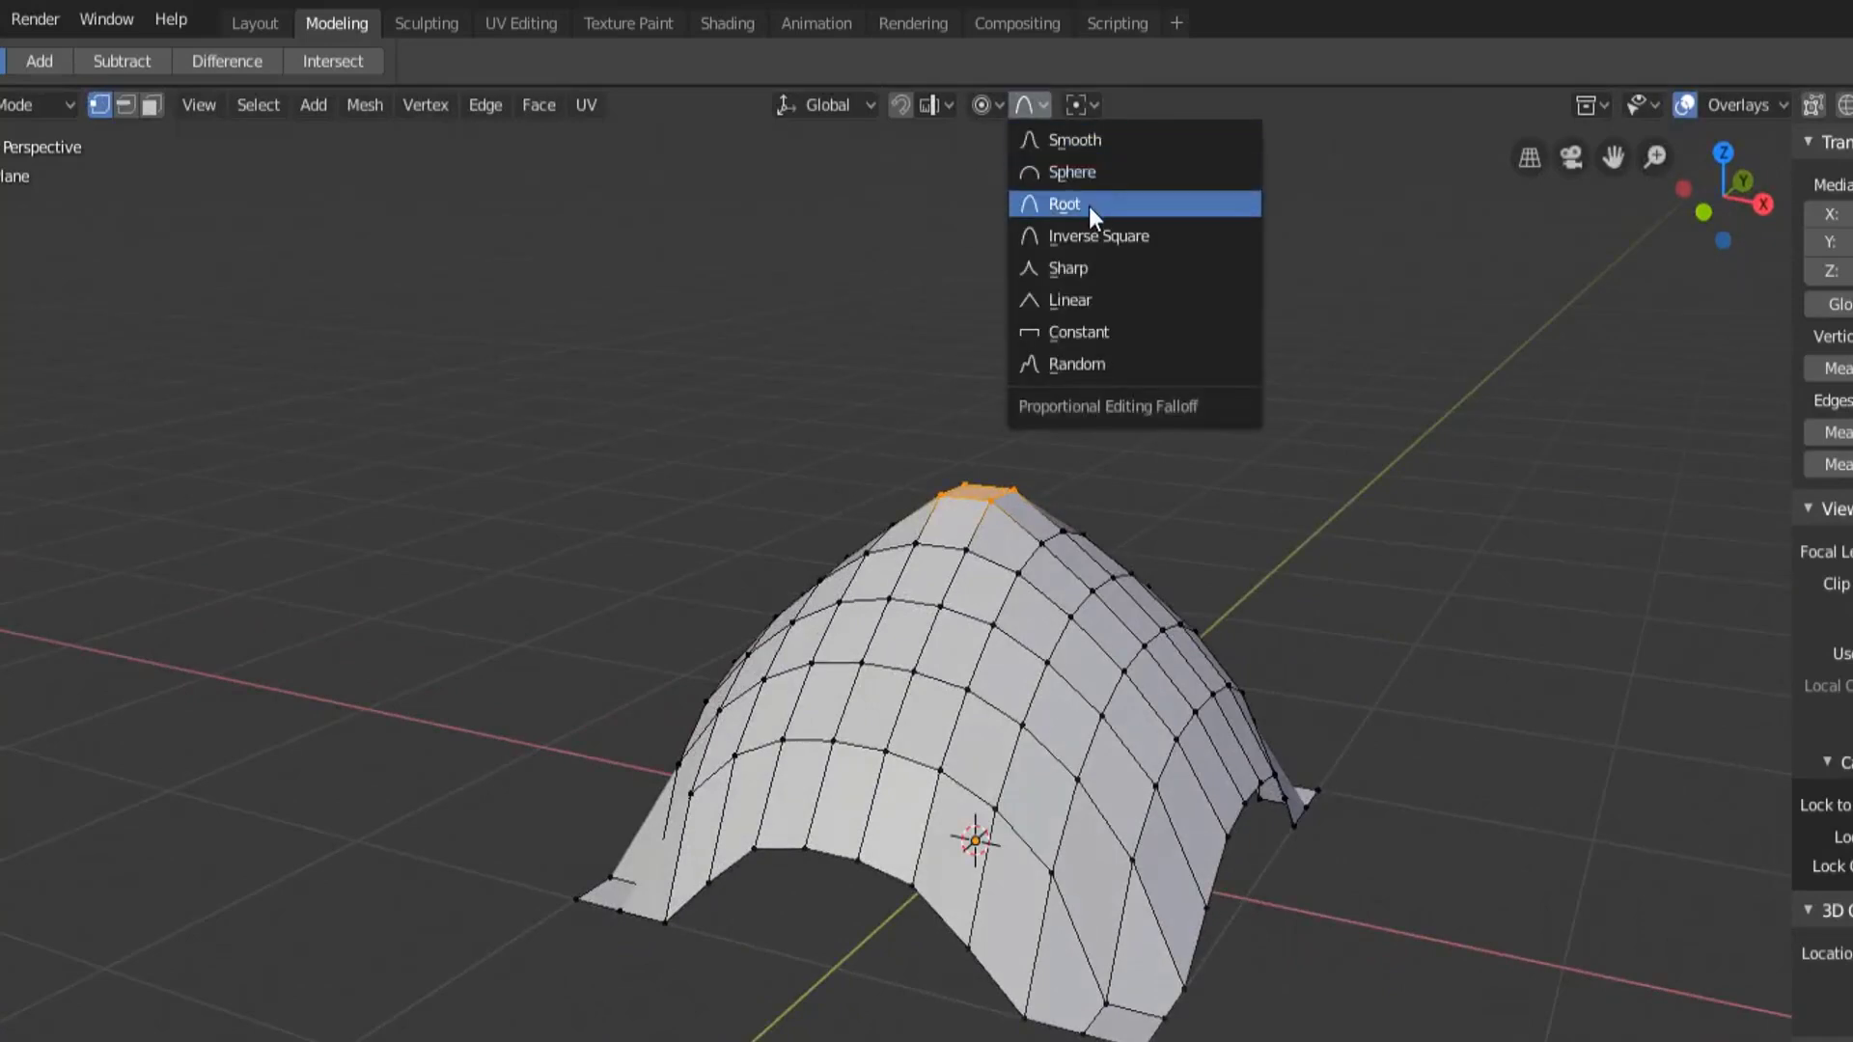
click(1107, 172)
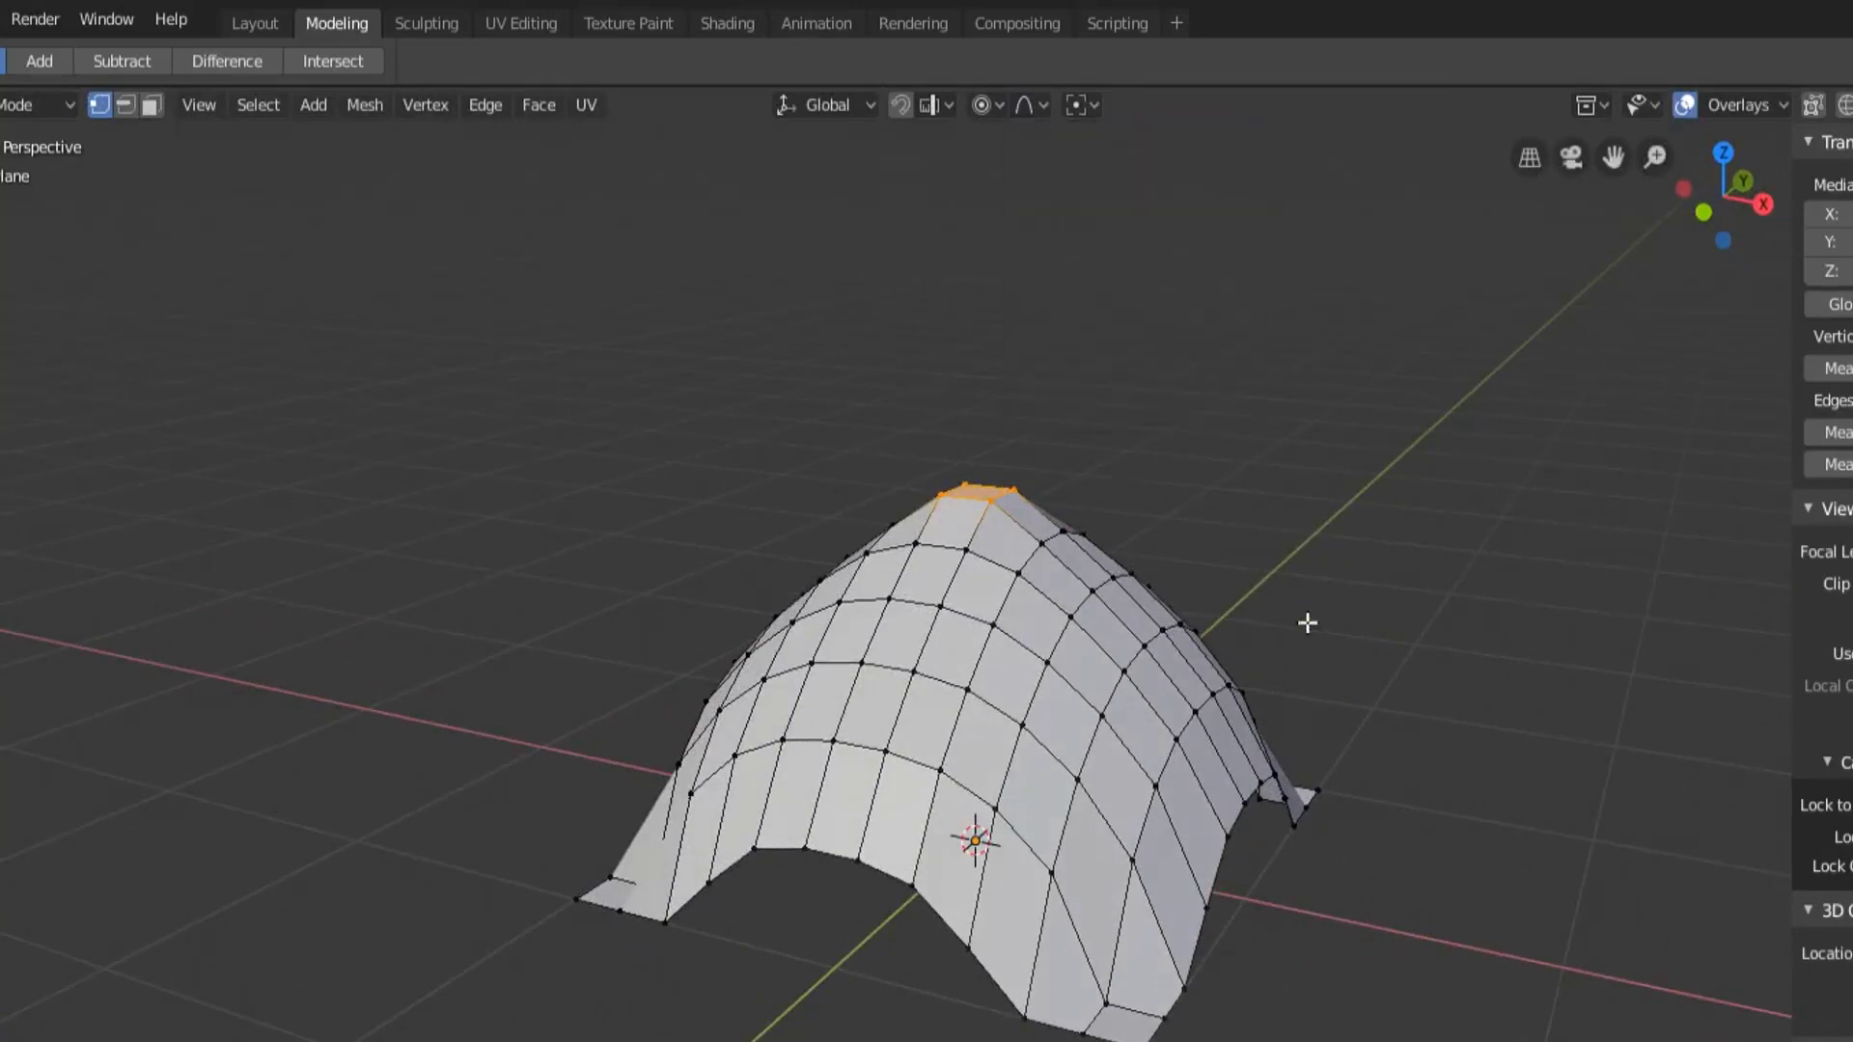
key(ctrl+z)
middle_drag(1236, 592, 1158, 569)
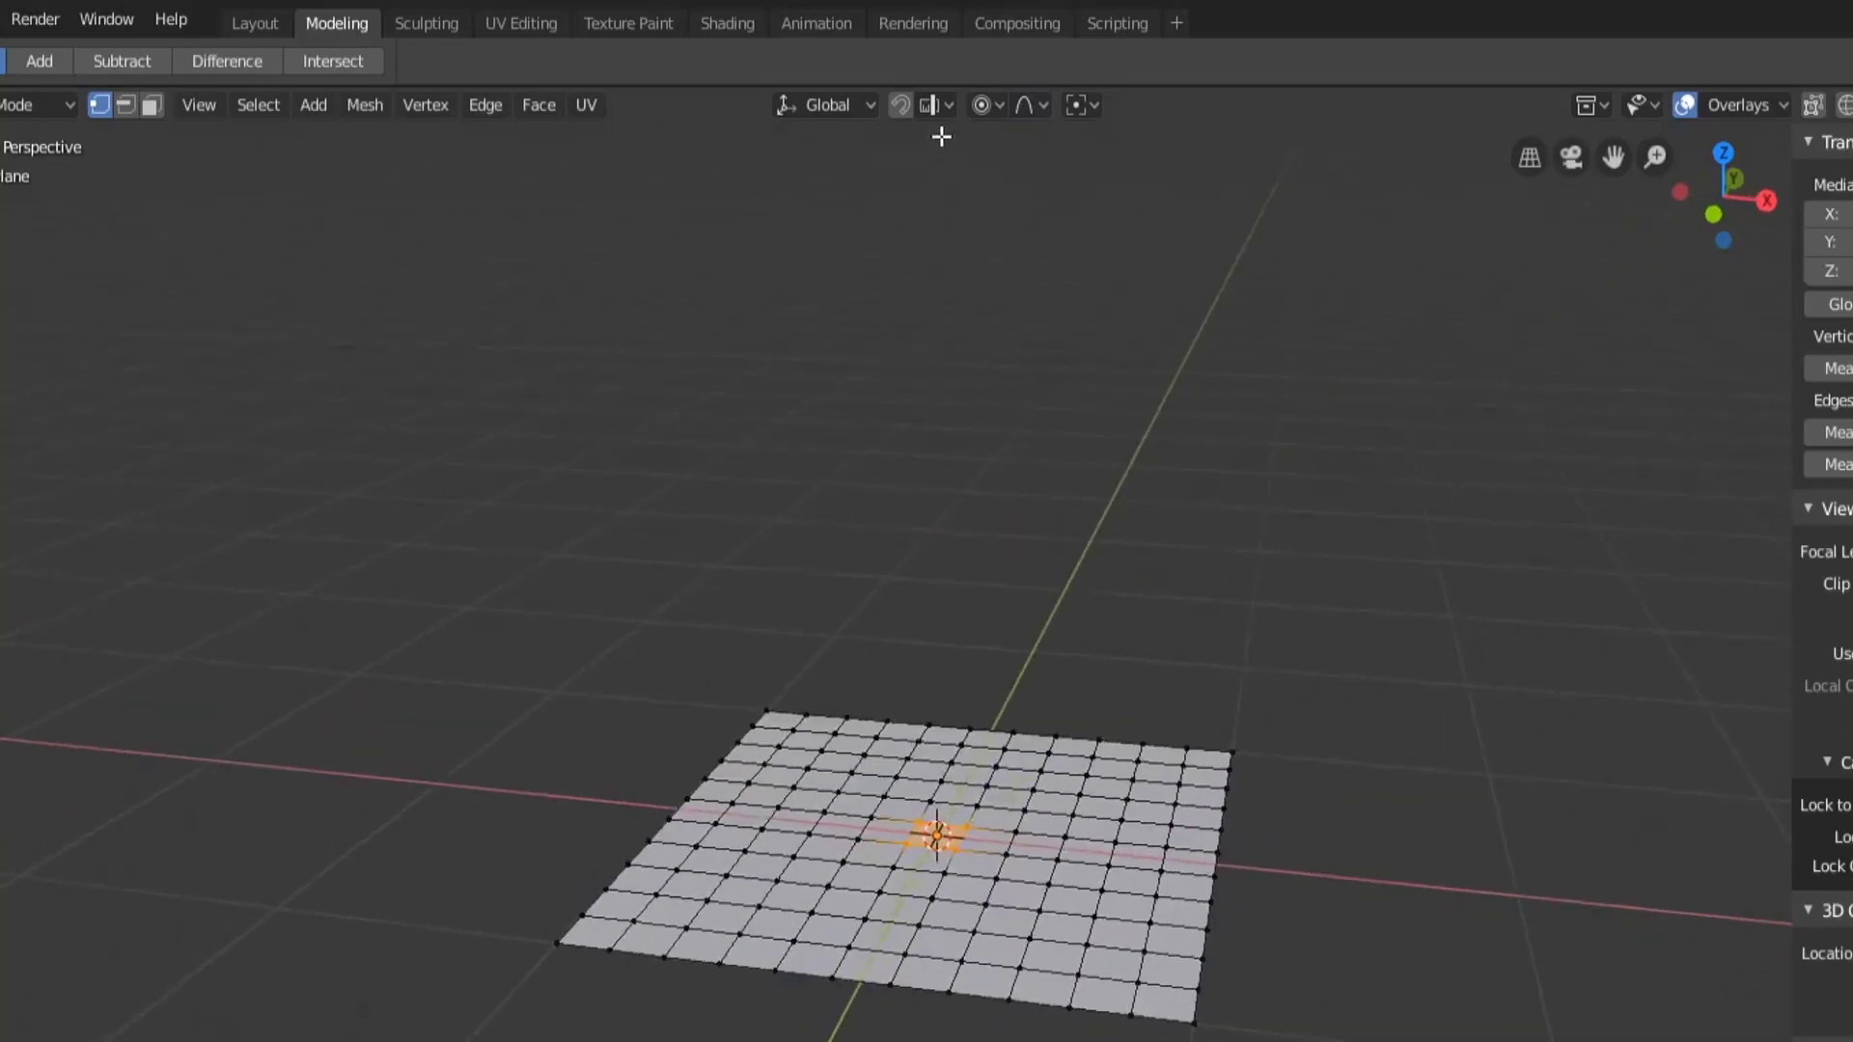
Raise the centre into a steep hump with Inverse Square falloff at size 1.00.
click(1033, 104)
click(1062, 235)
key(g)
key(z)
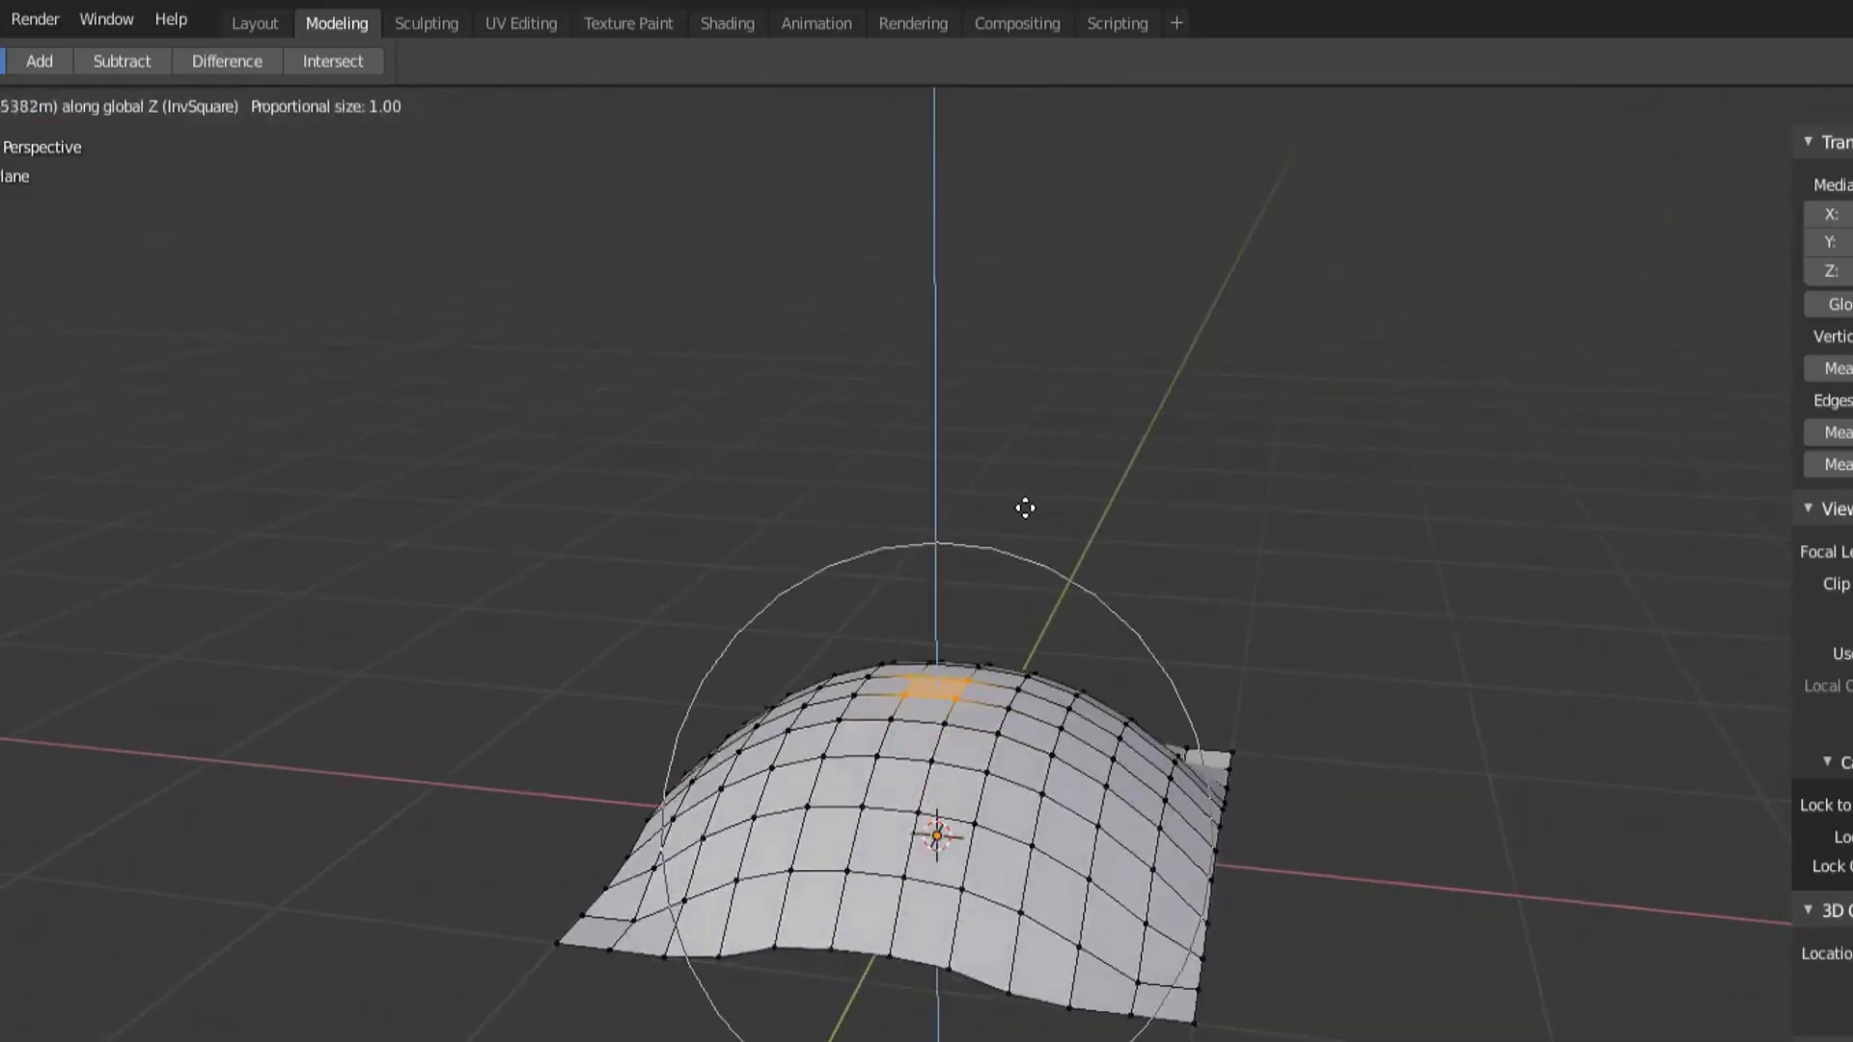
click(1038, 309)
middle_drag(1038, 318, 1117, 629)
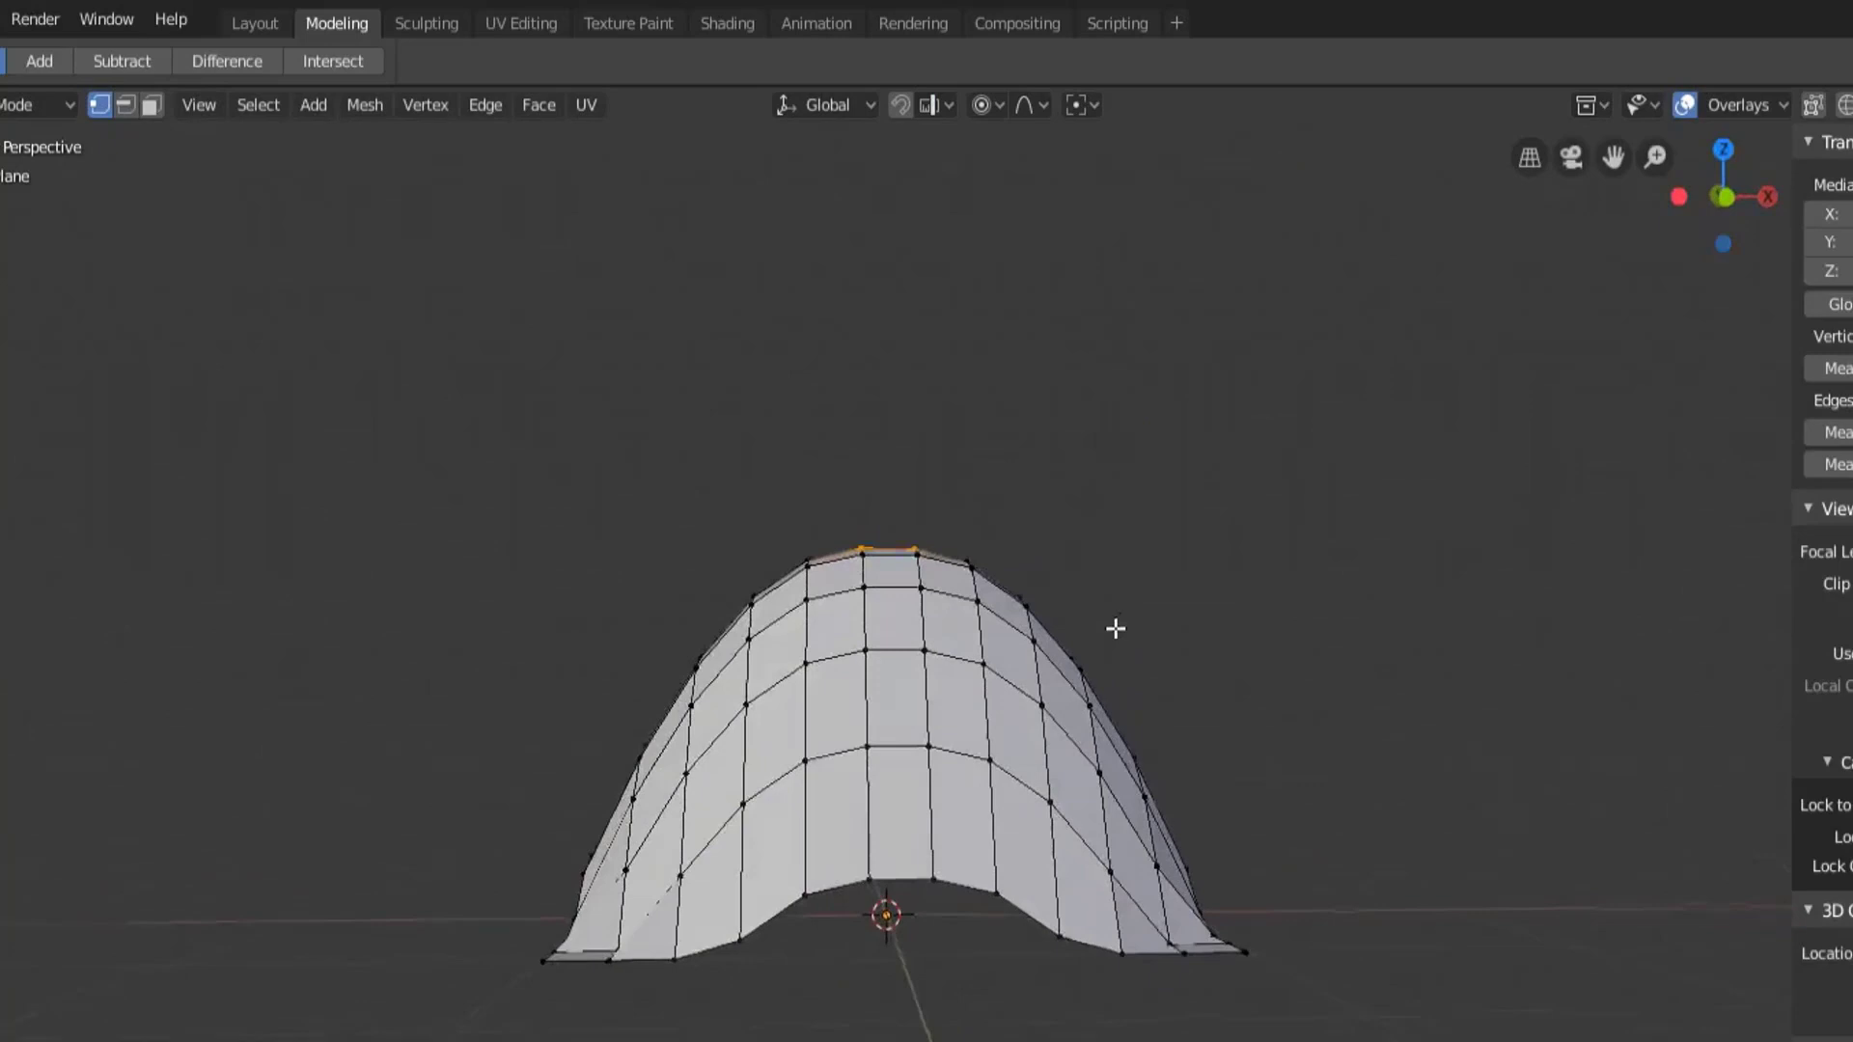
click(1031, 104)
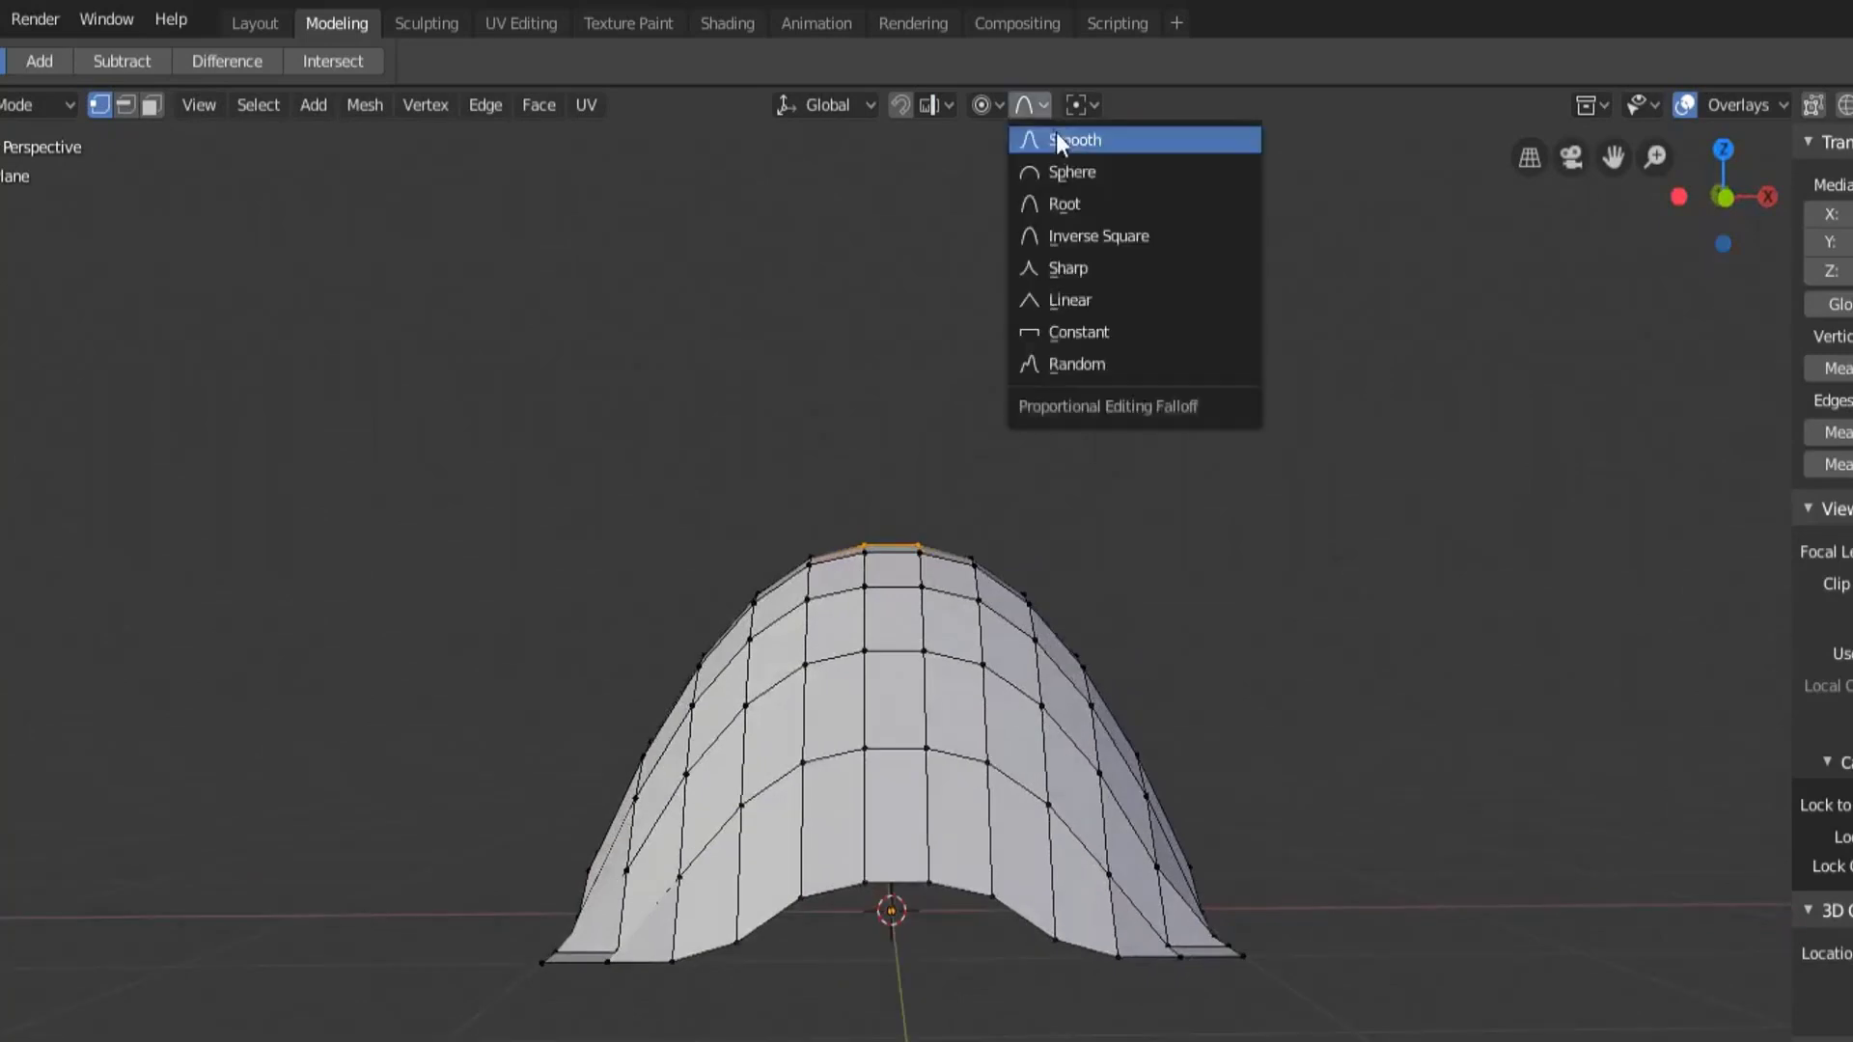
click(1089, 205)
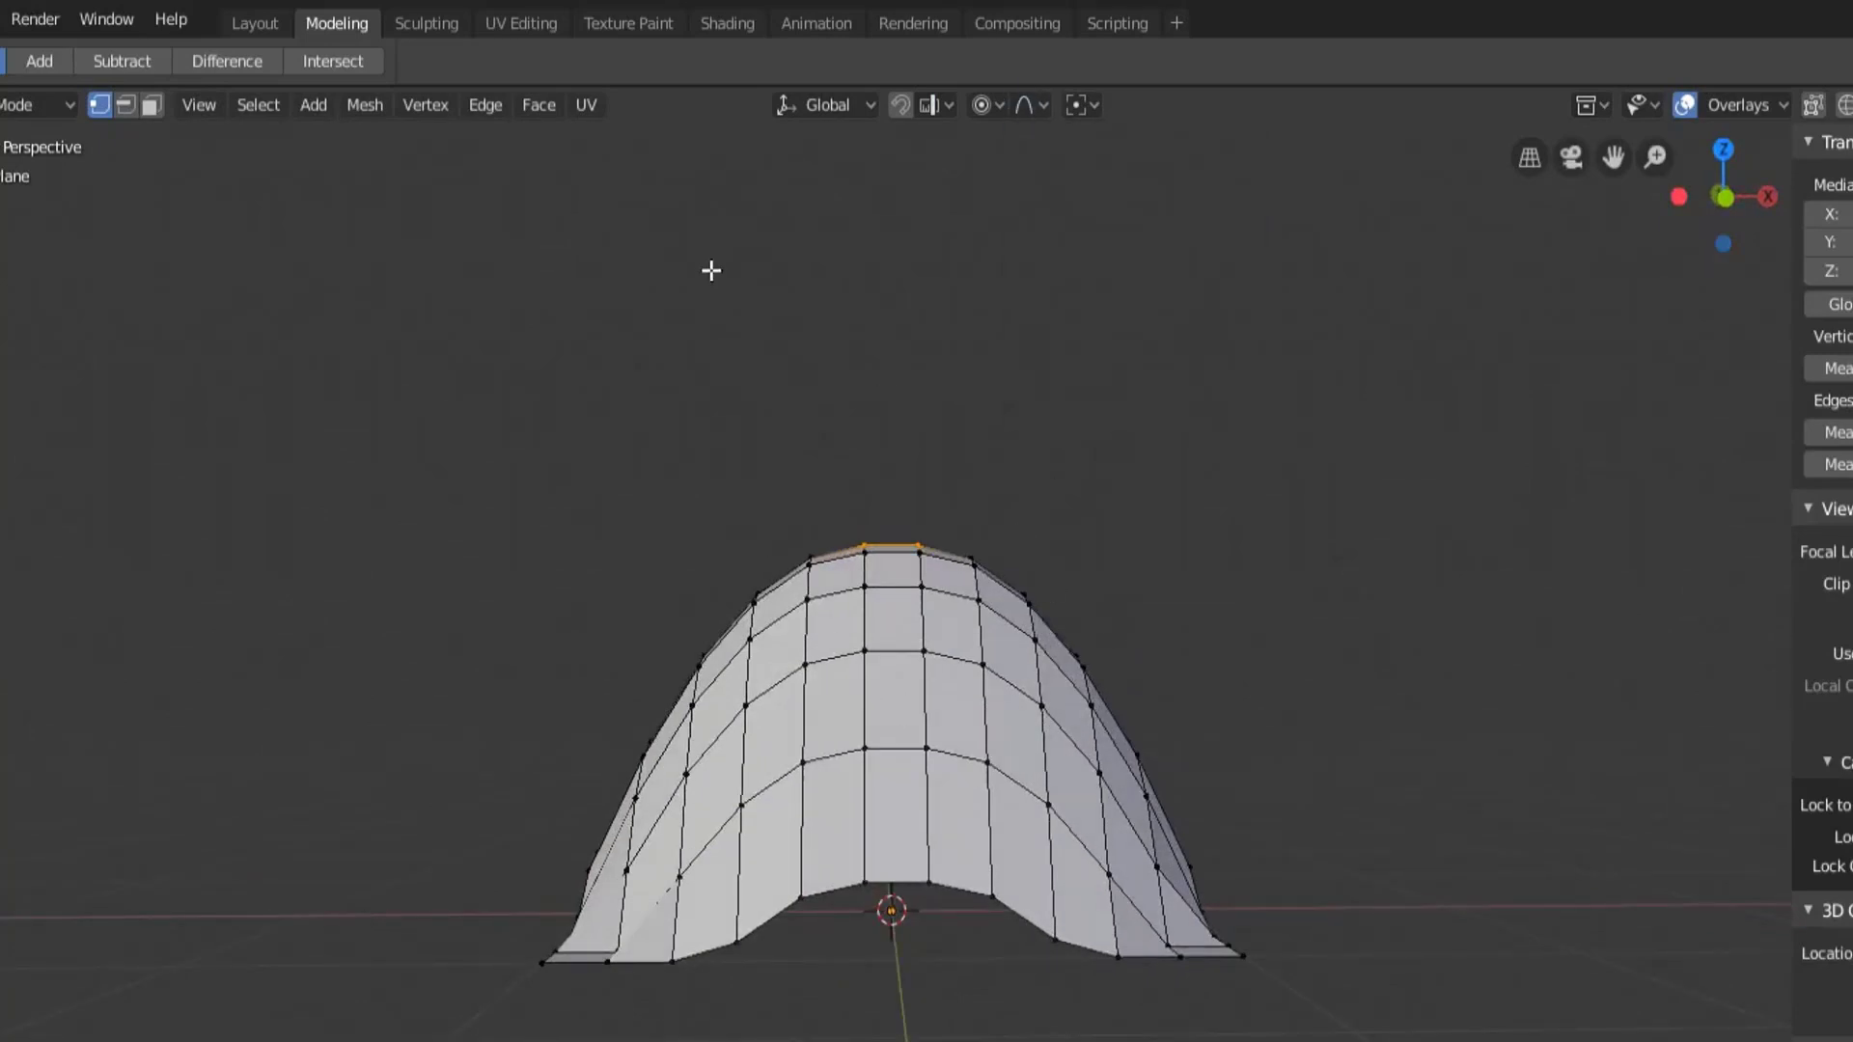
click(1032, 101)
click(1081, 234)
Discard the dome, switch falloff to Sharp, and raise the centre into a pointed peak.
right_click(1199, 698)
click(1030, 105)
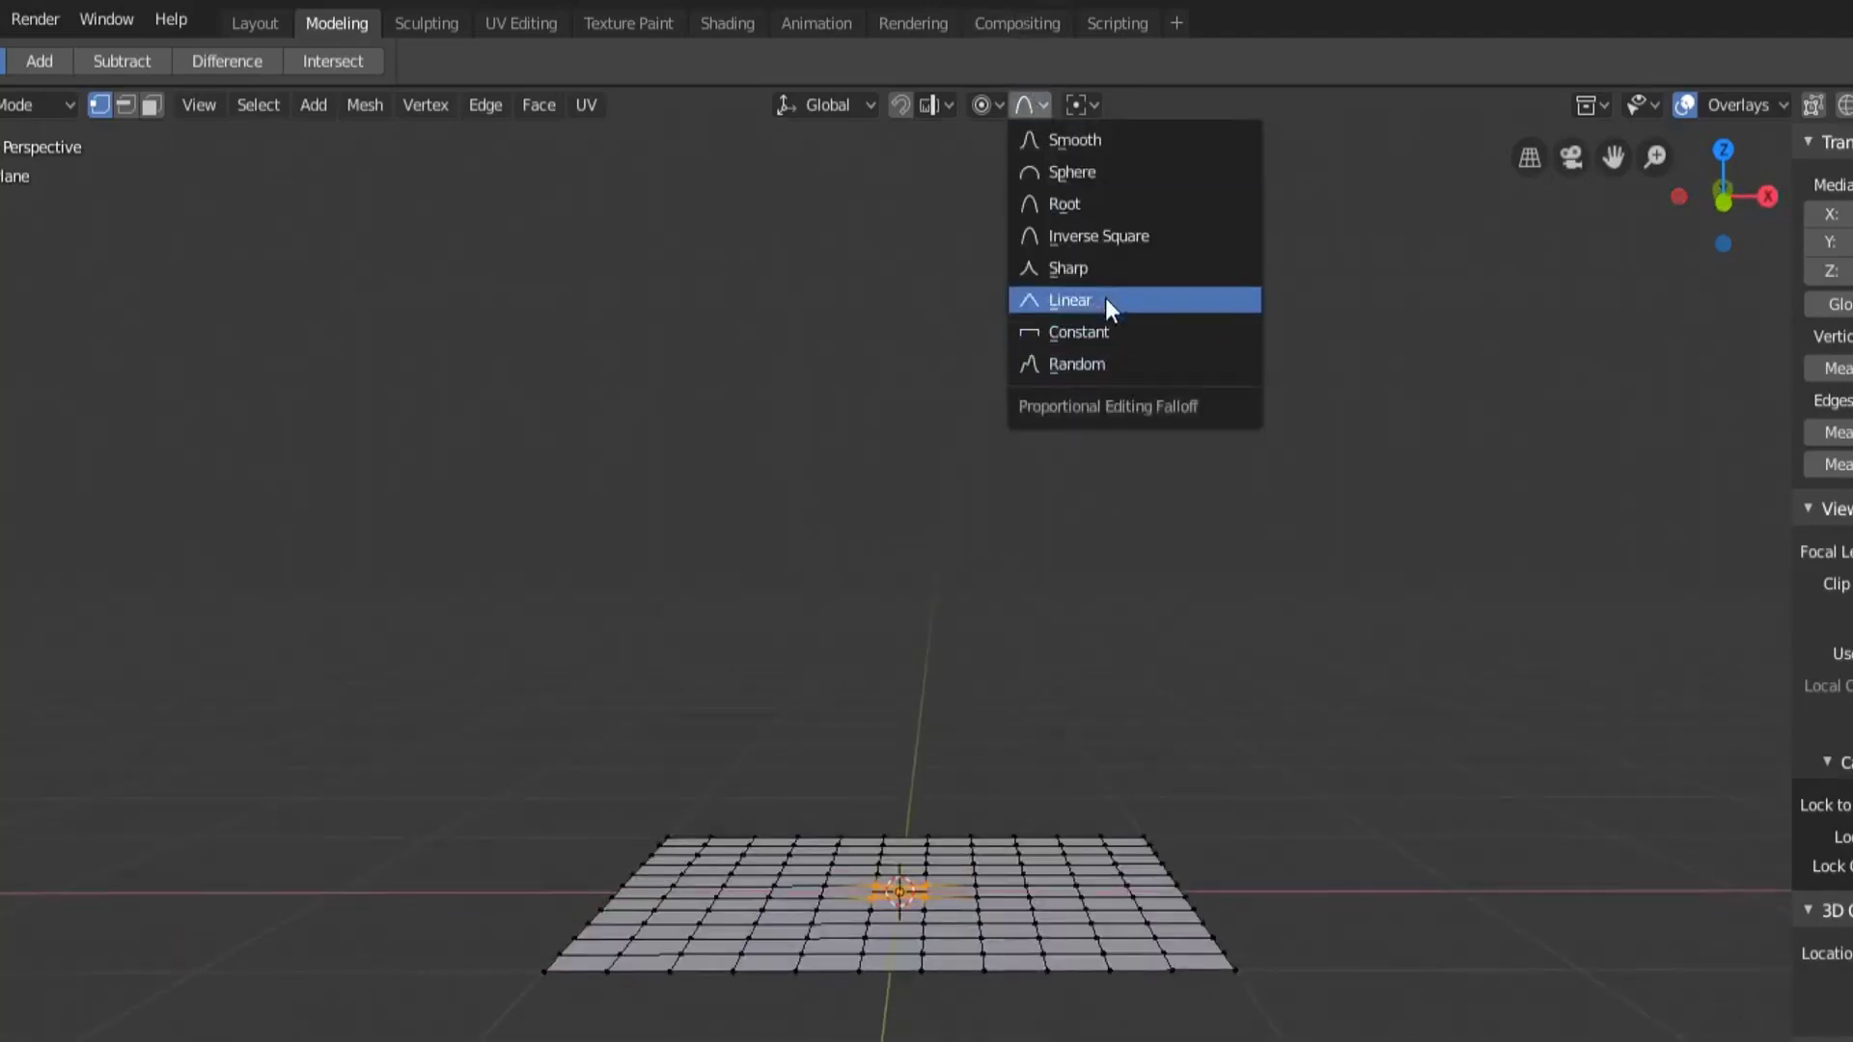
click(1068, 267)
key(g)
key(z)
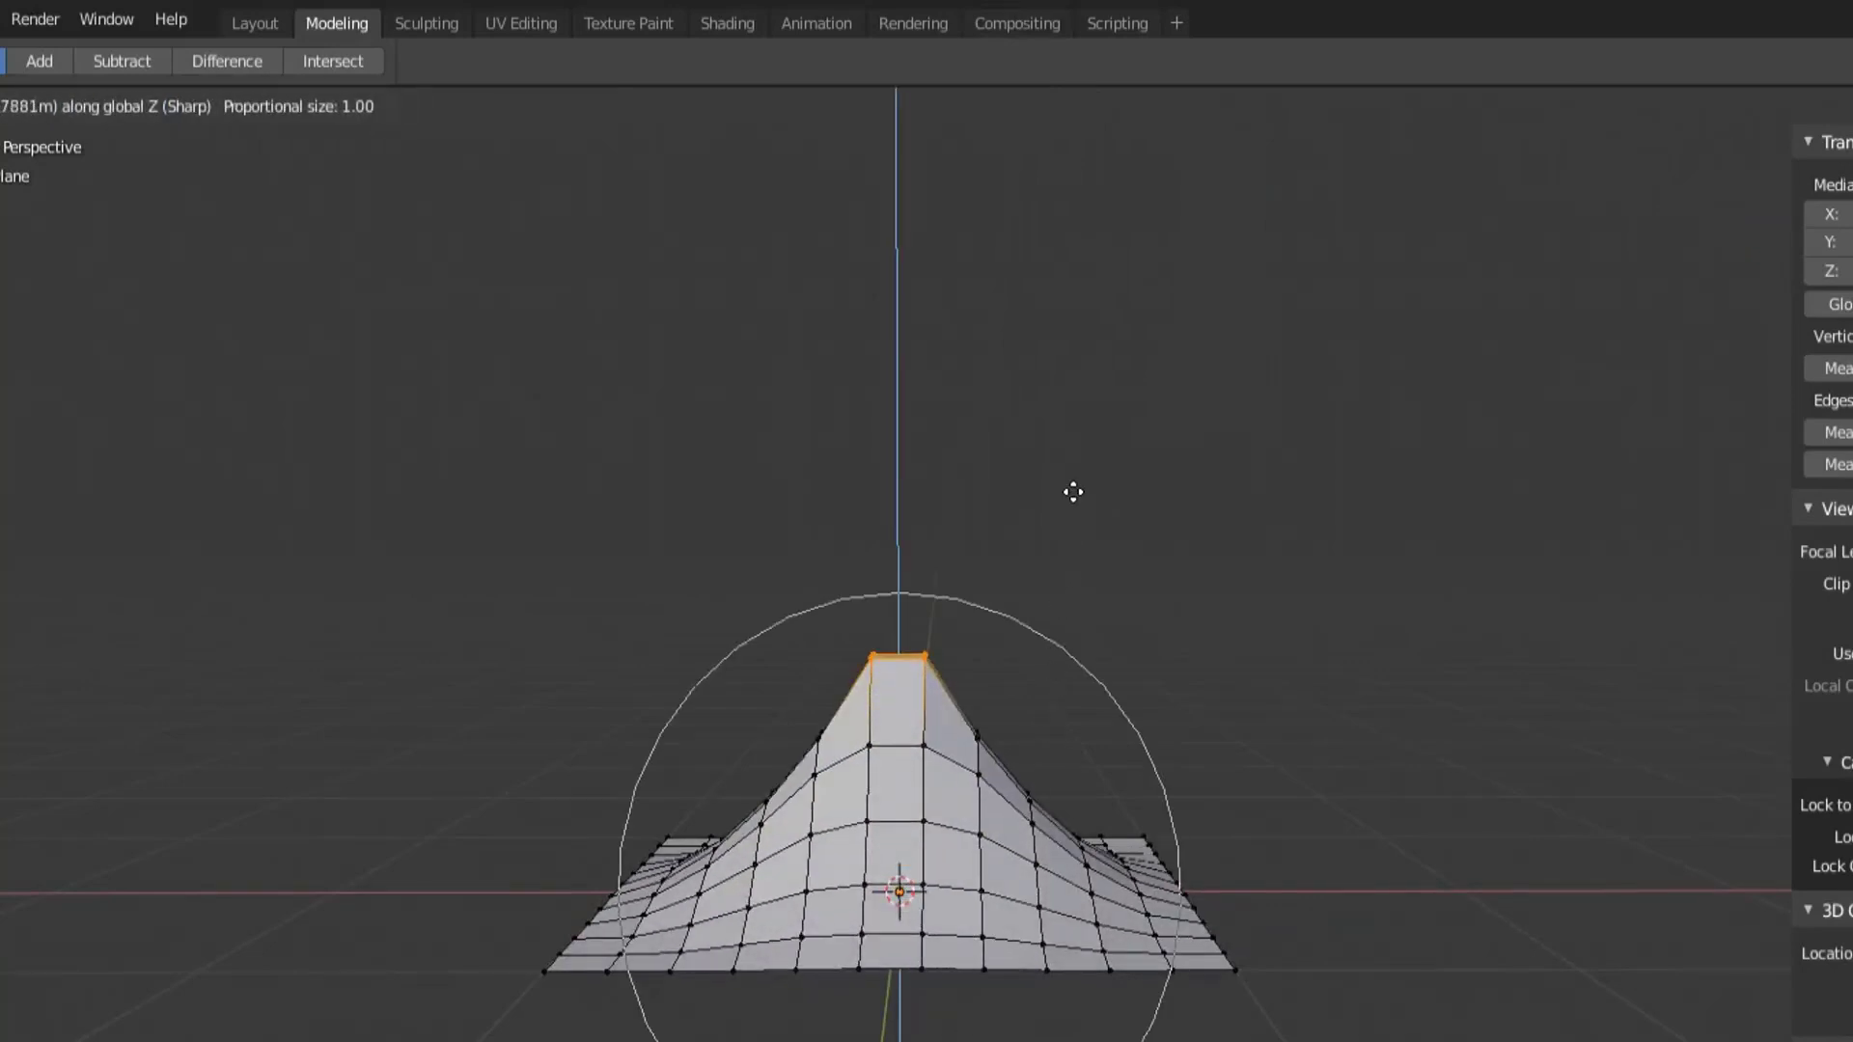
click(1073, 492)
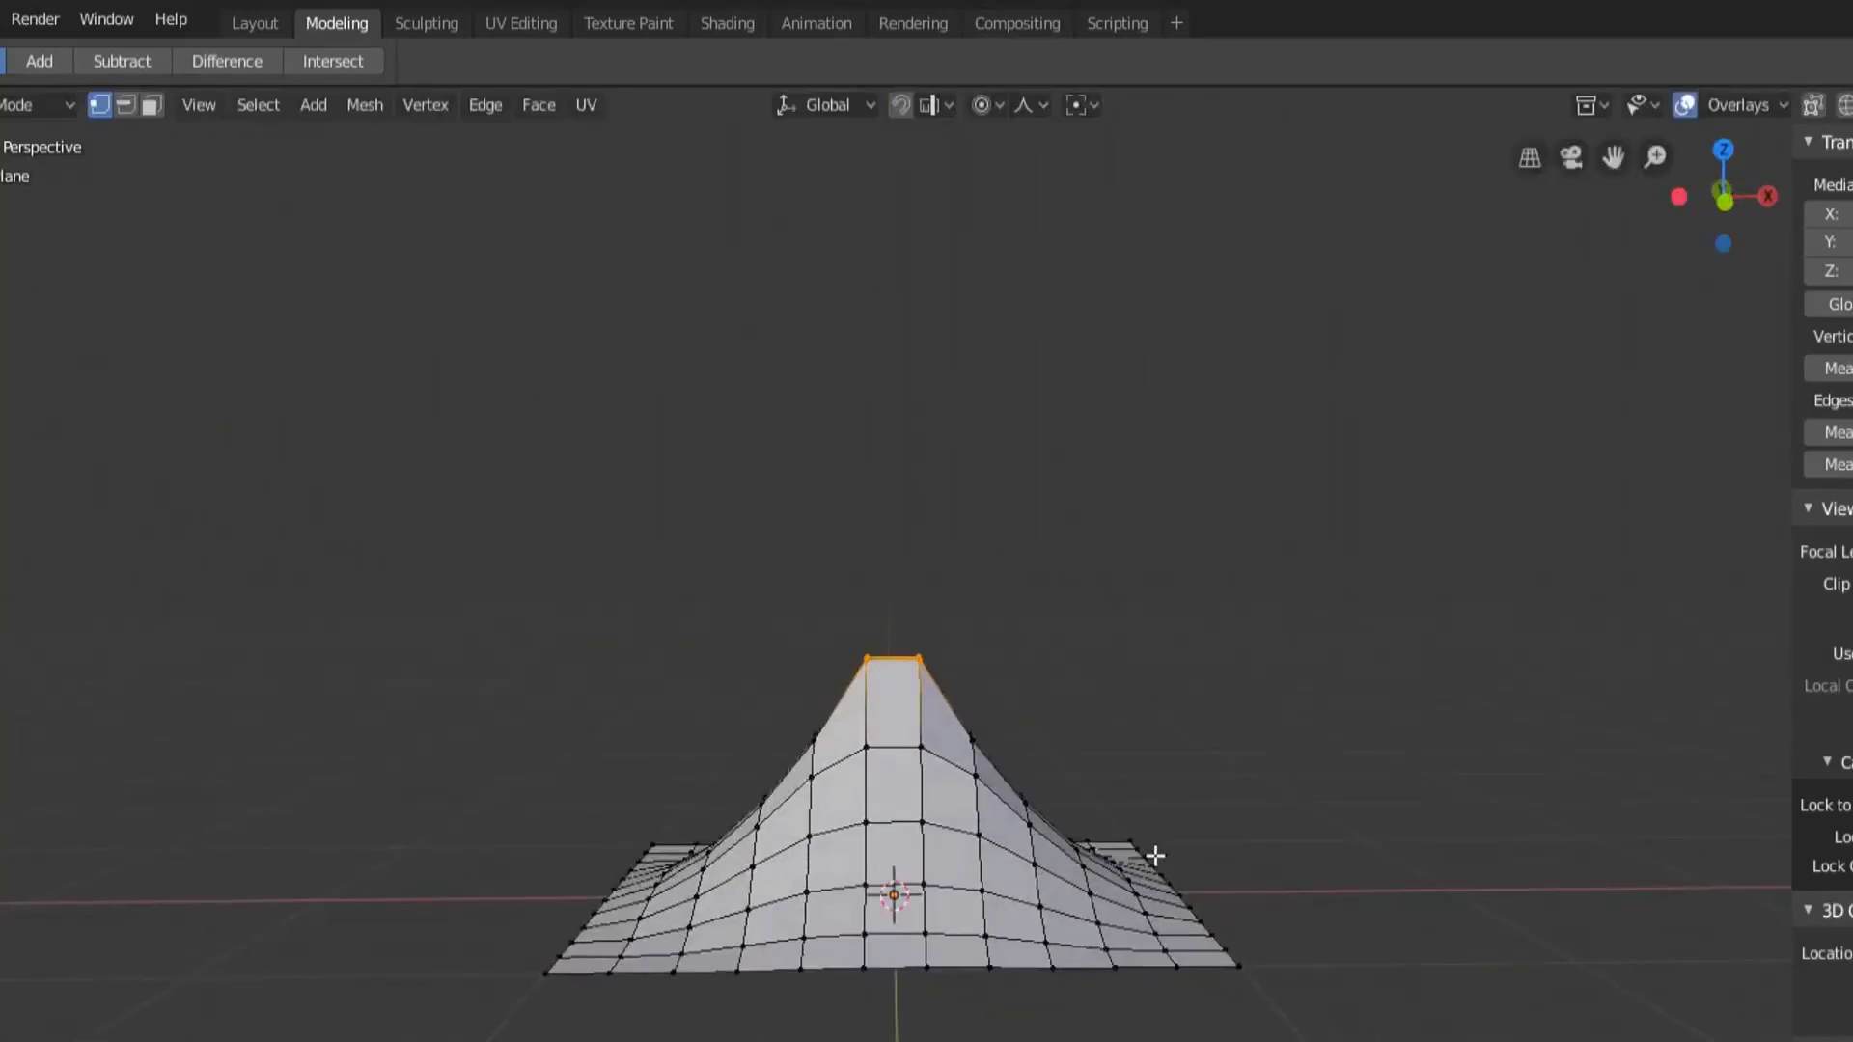
middle_drag(1116, 1017, 1142, 815)
Grab the peak again while resizing the falloff, then cancel and undo to flatten the plane.
key(g)
key(z)
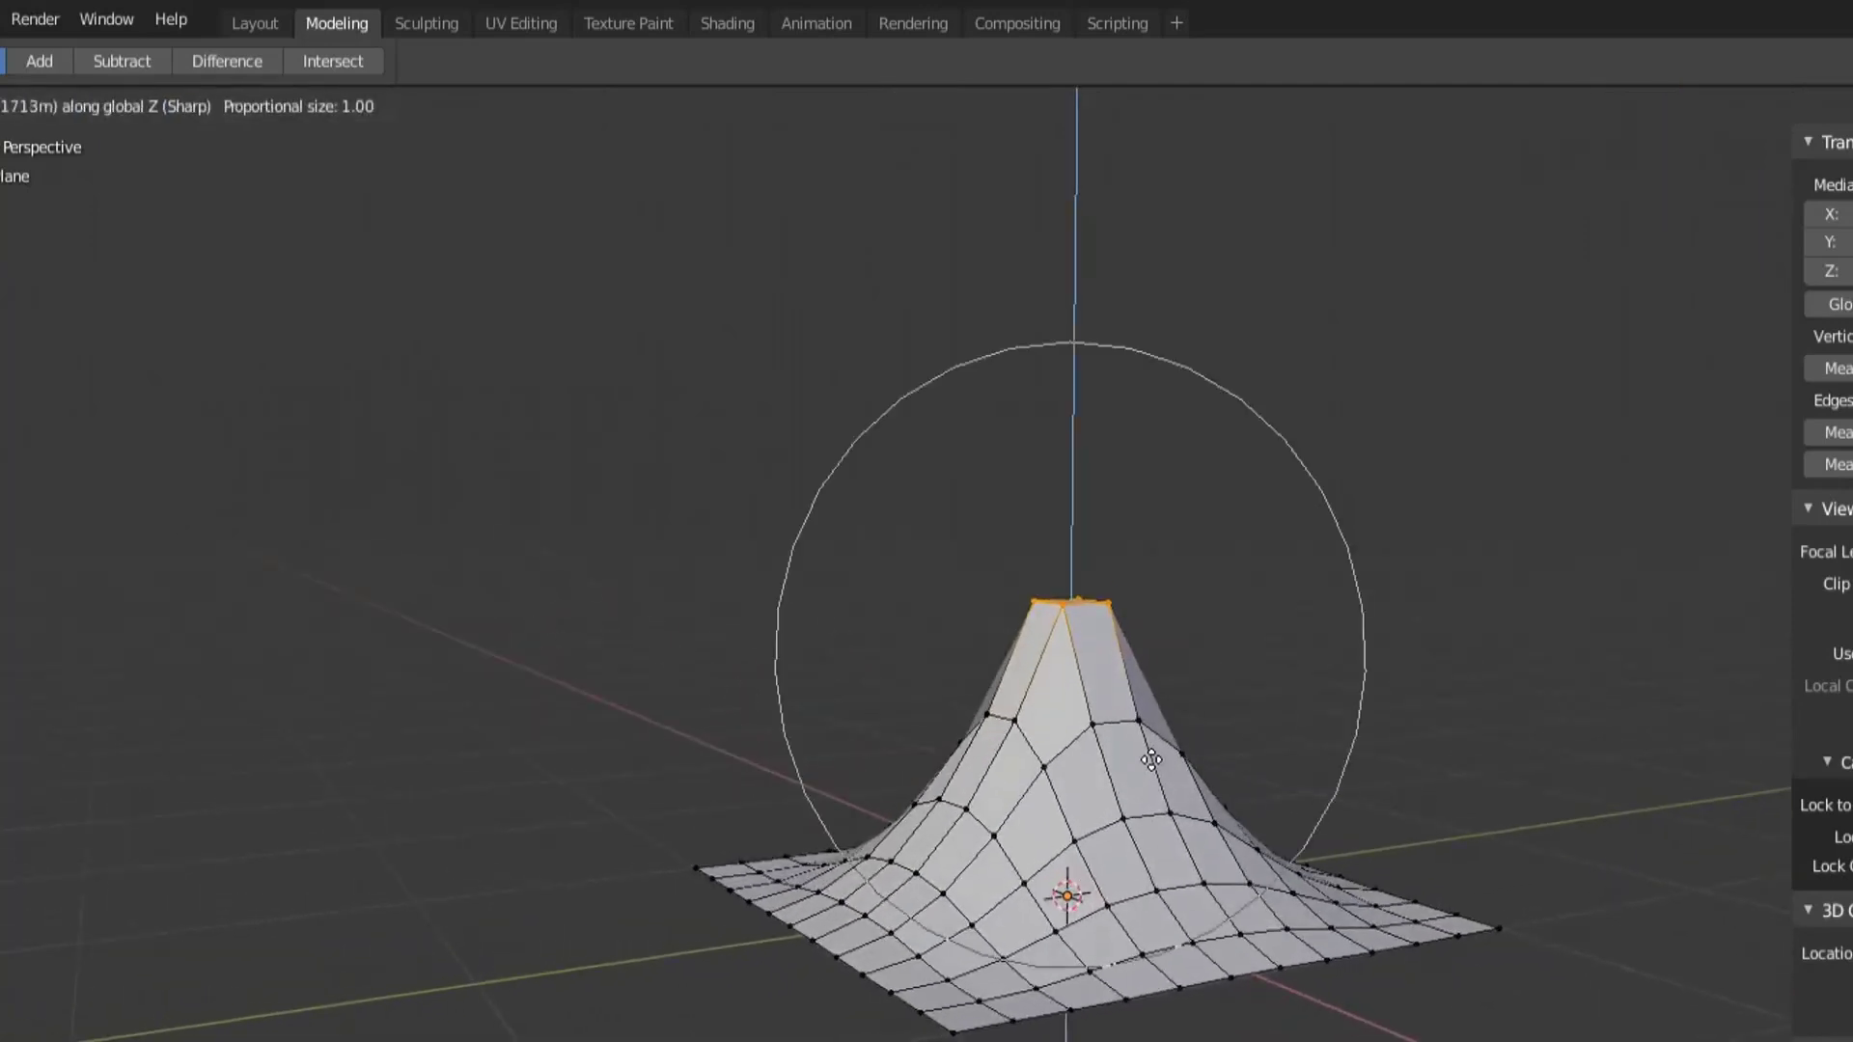
scroll(1166, 709, down, 11)
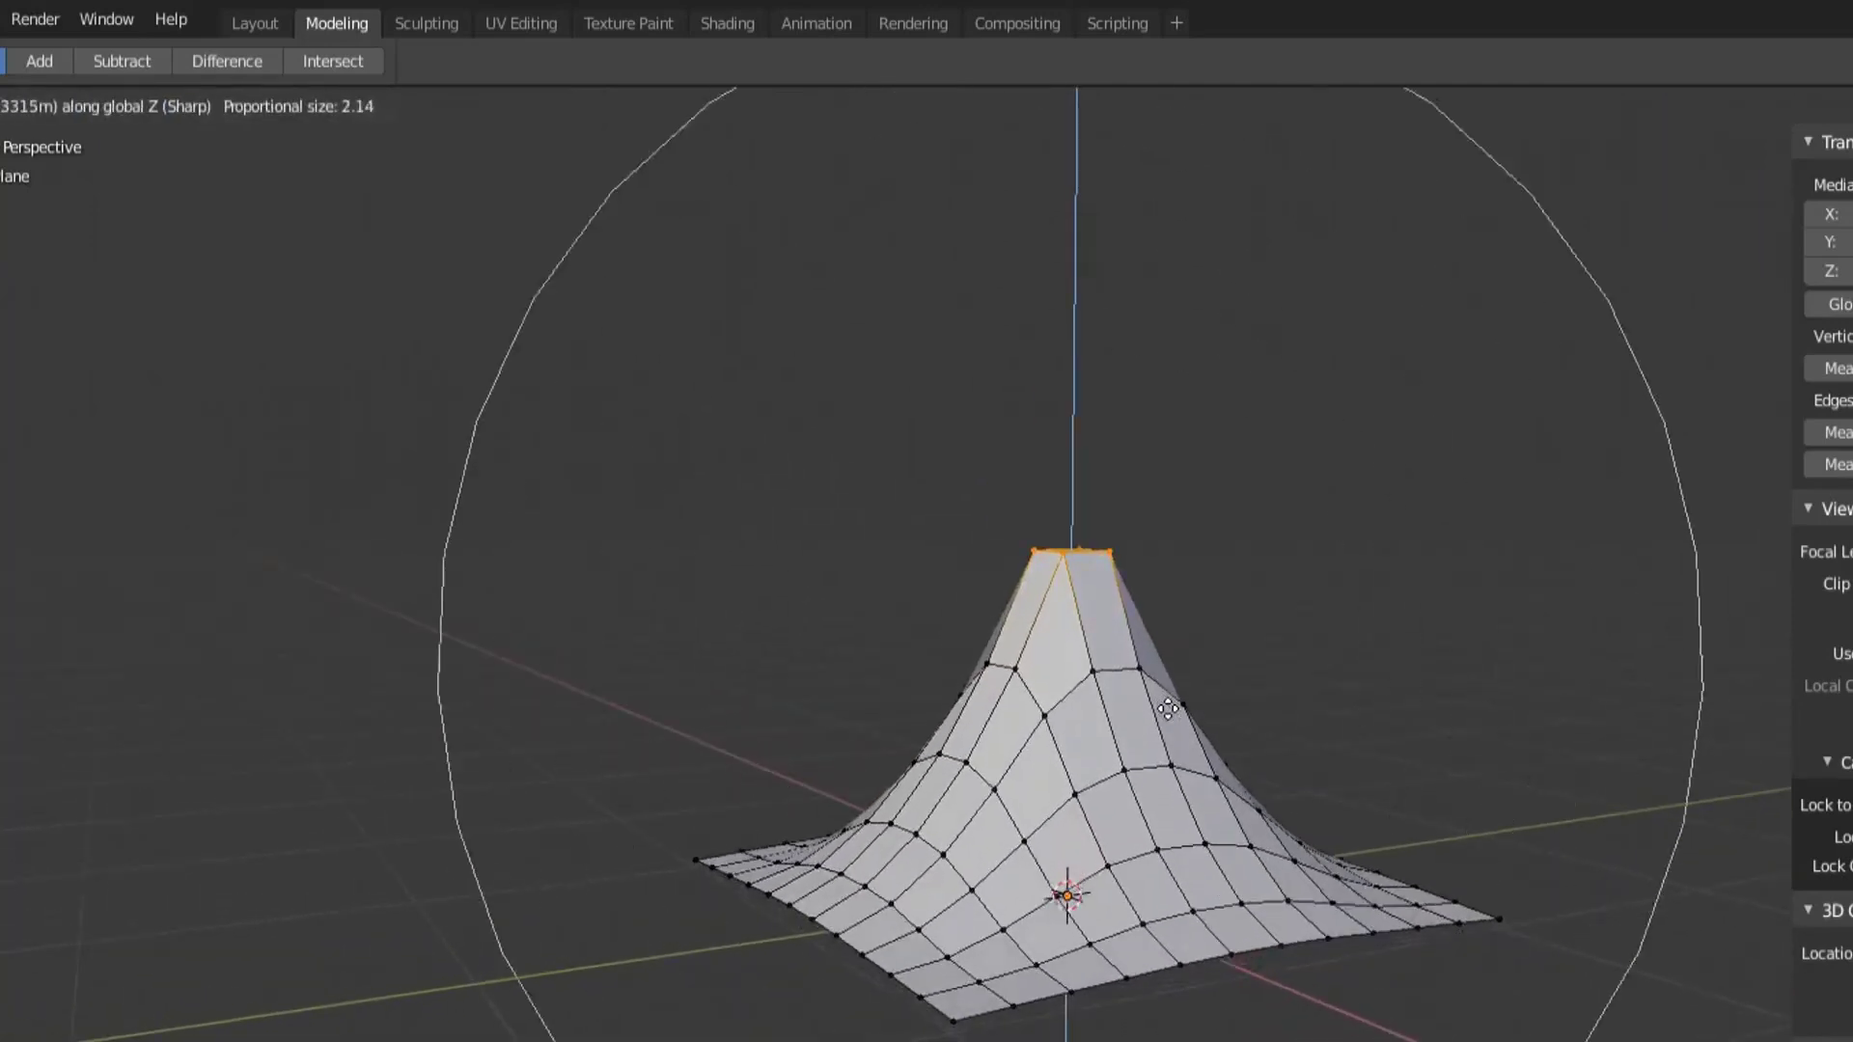
scroll(1167, 710, up, 5)
right_click(1168, 683)
middle_drag(1168, 683, 1340, 771)
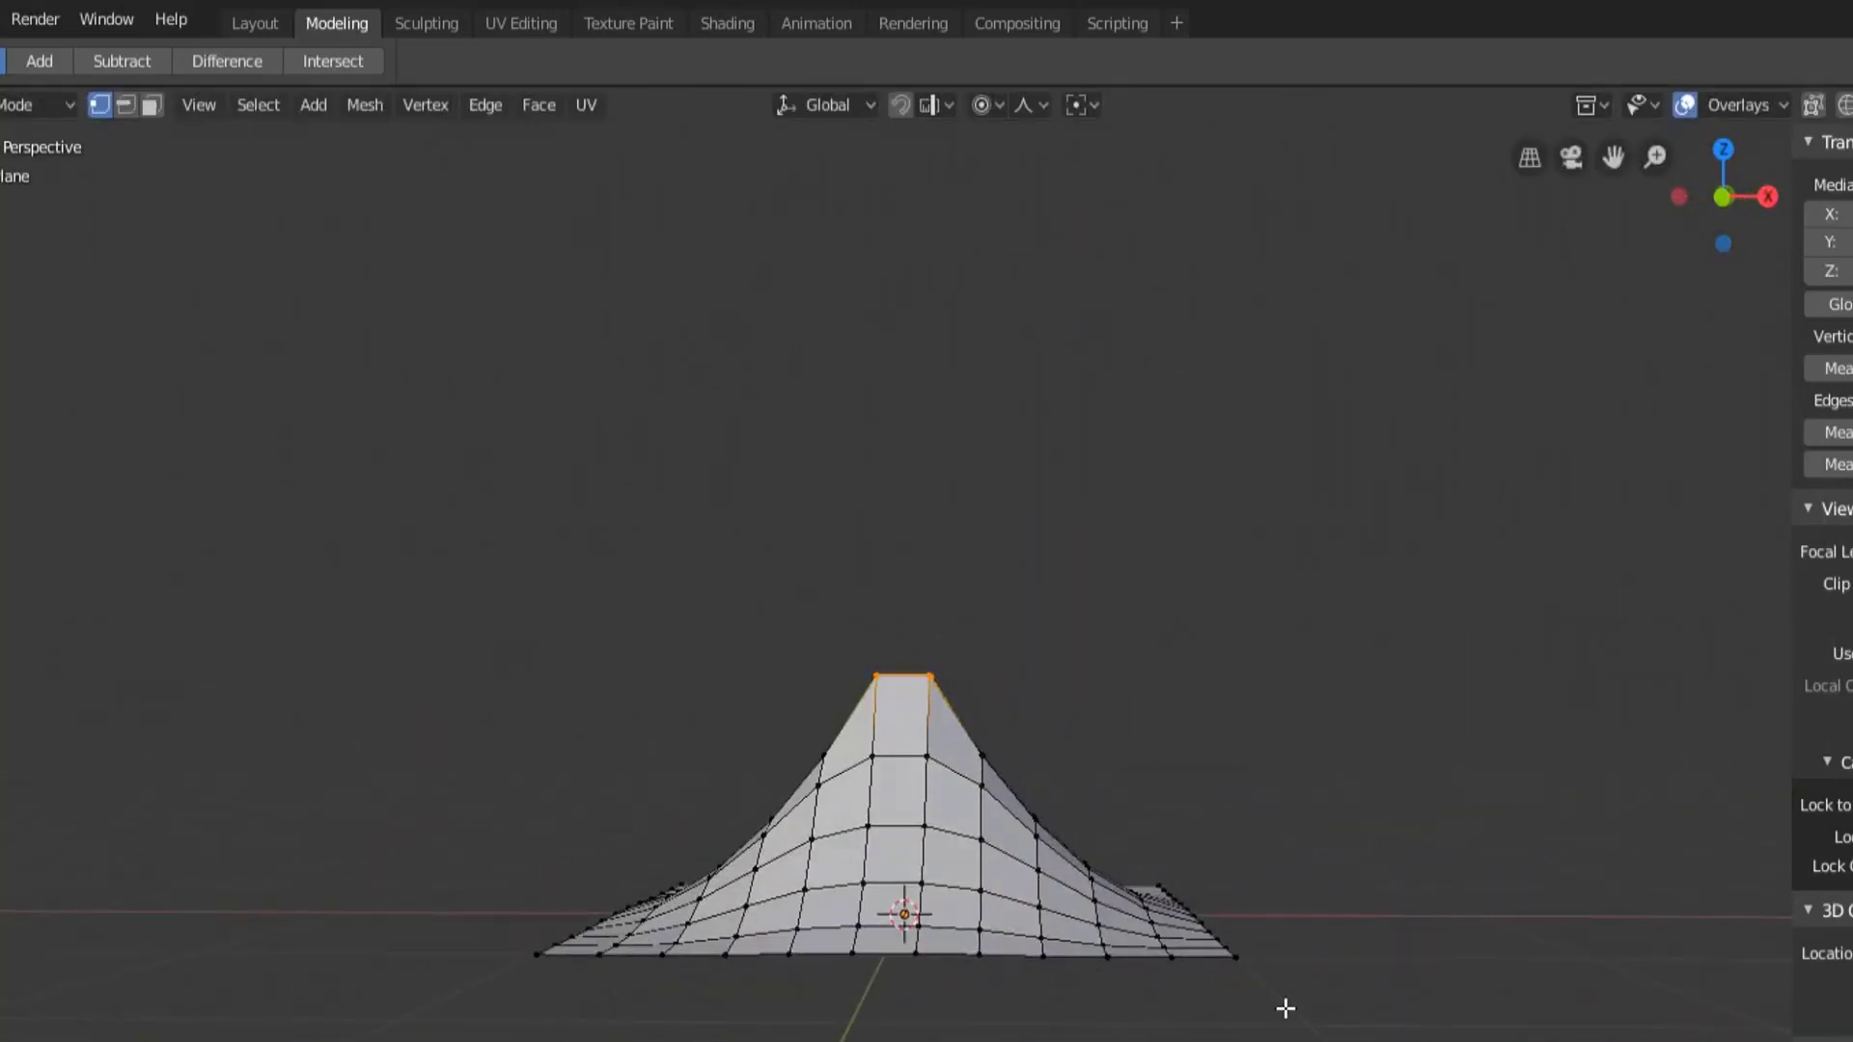
key(ctrl+z)
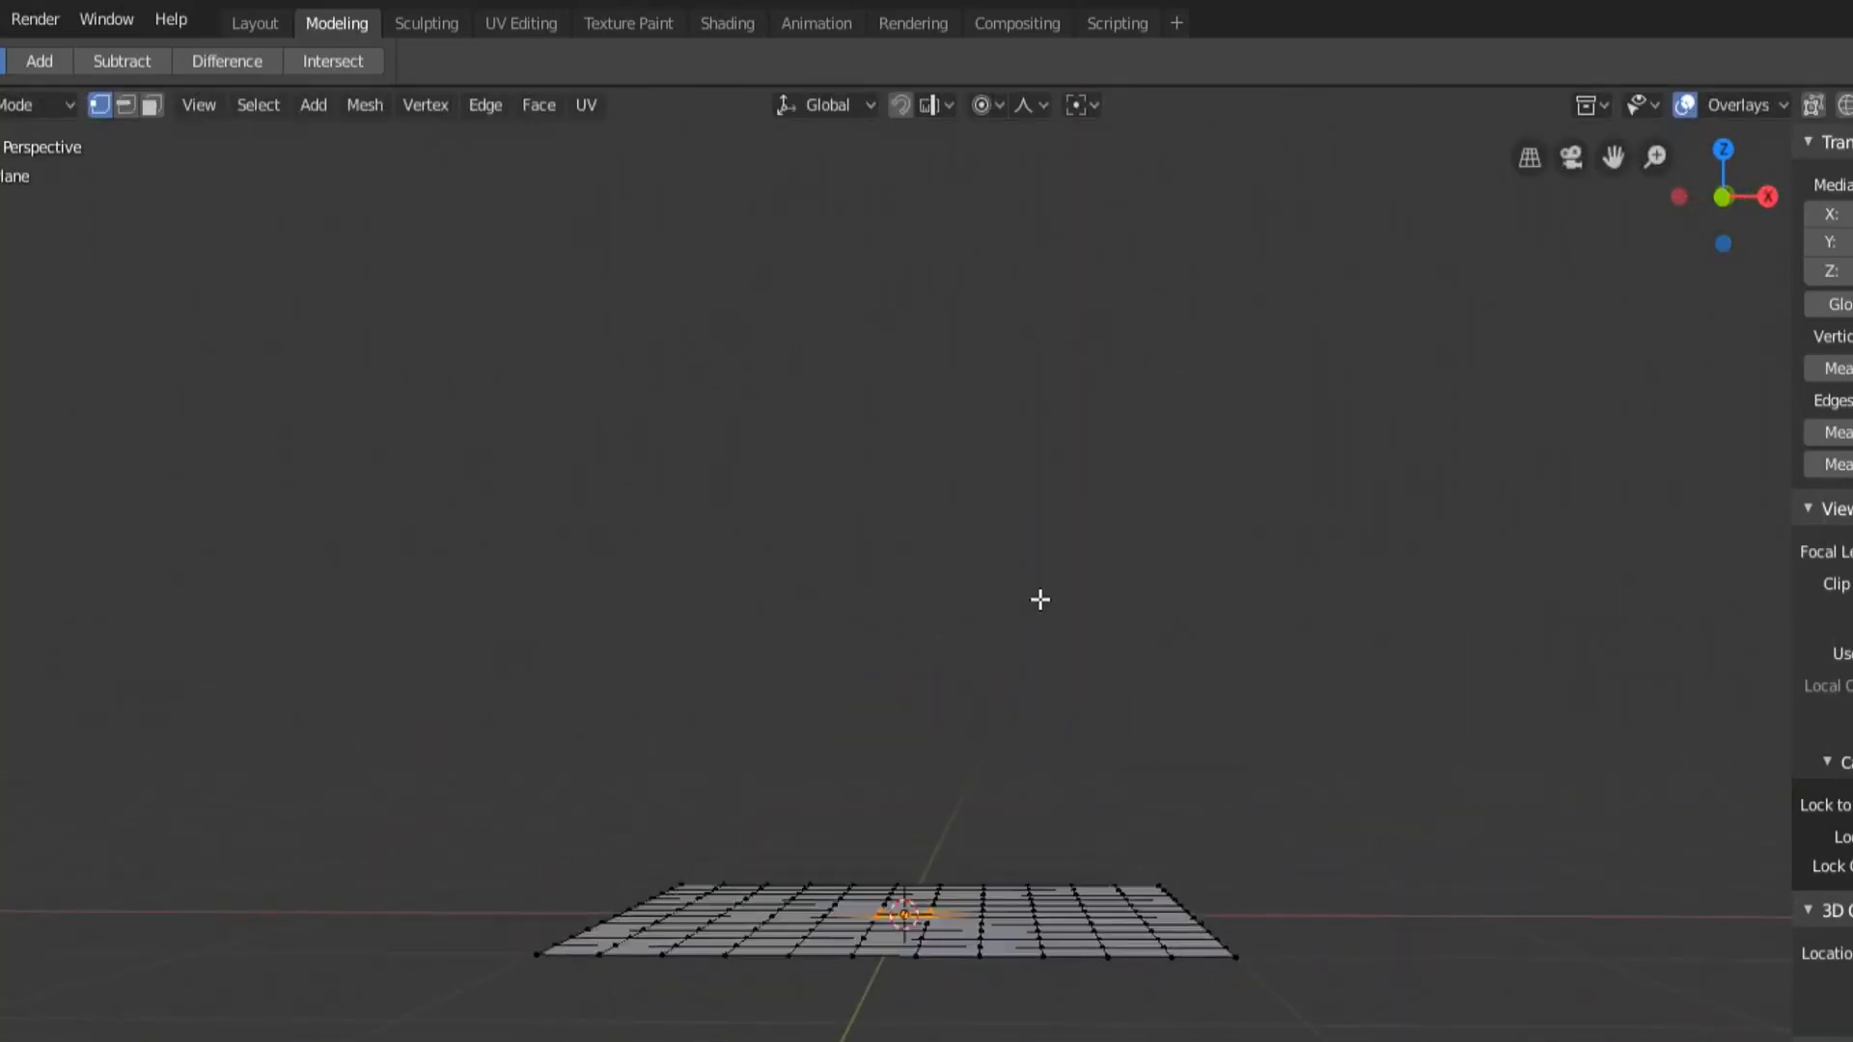
Switch the falloff to Linear and raise the centre into a straight-sided peak along Z.
click(1048, 105)
click(1117, 304)
middle_drag(1116, 304, 1046, 617)
key(g)
key(z)
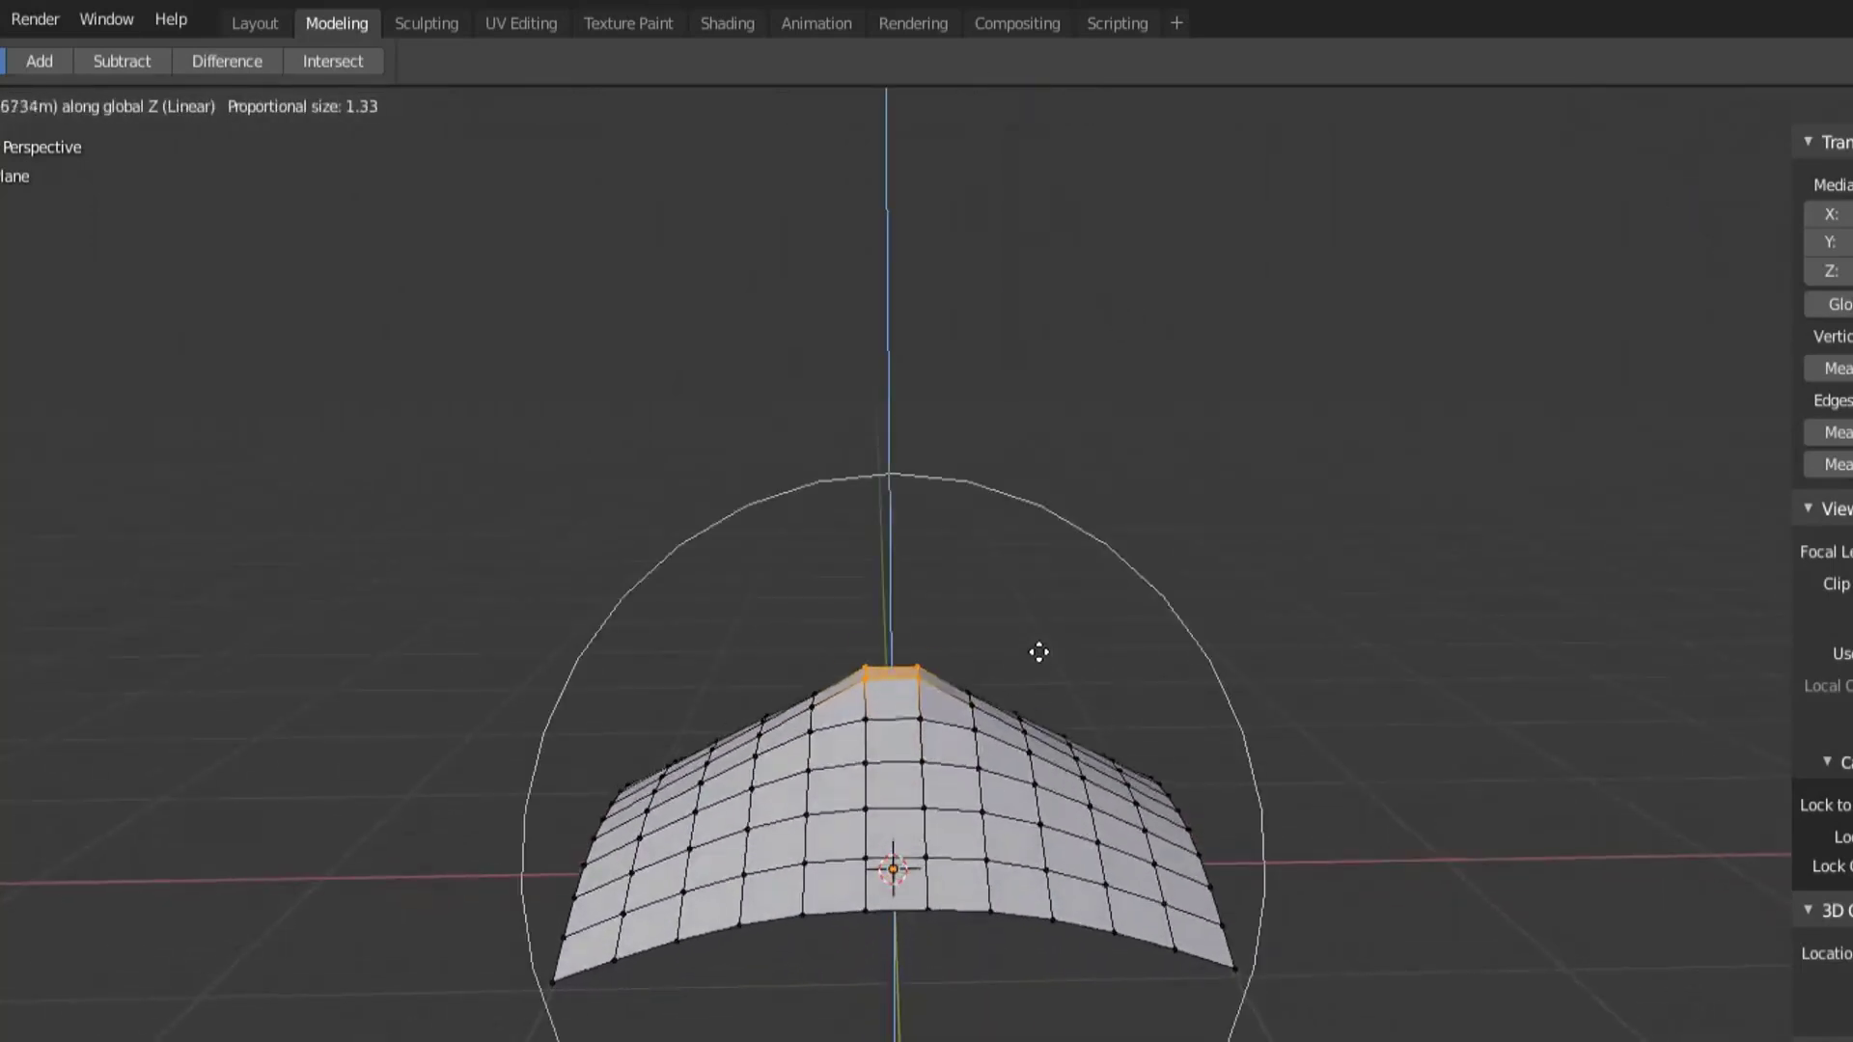
click(1059, 451)
middle_drag(1059, 451, 1110, 583)
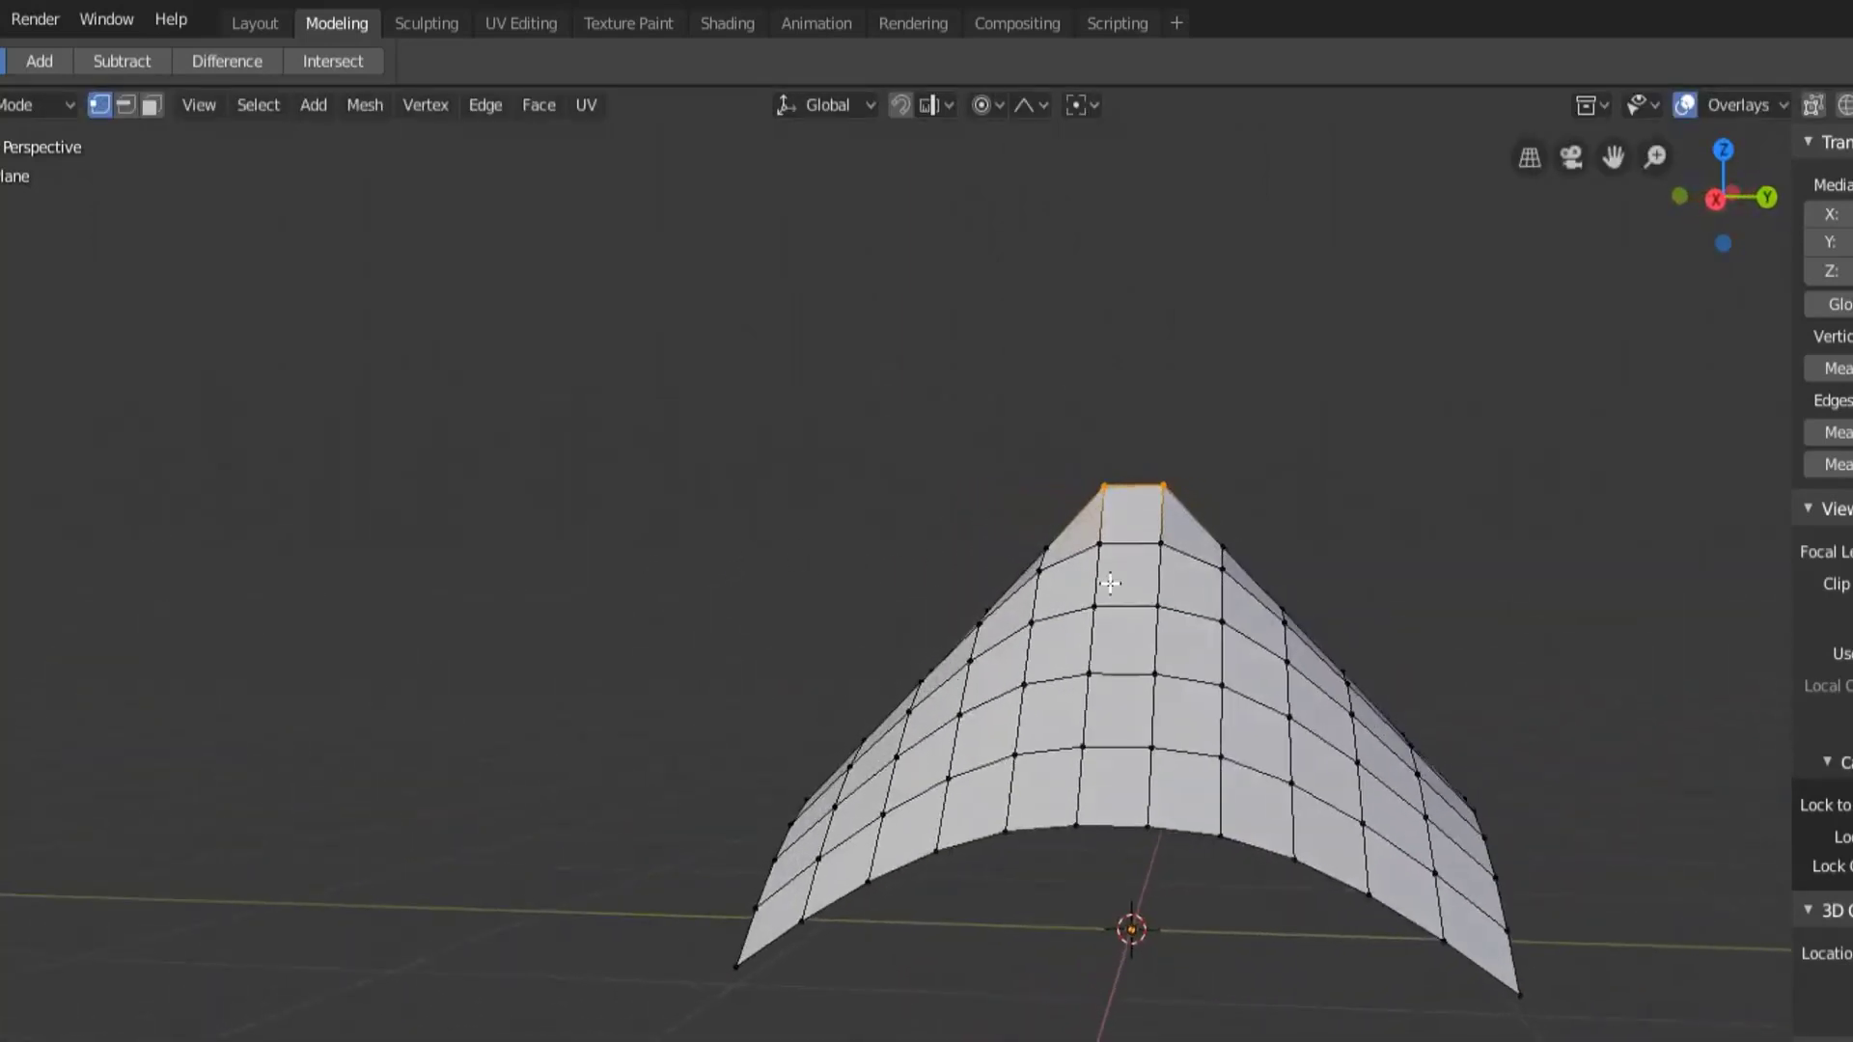
Check the linear peak in orthographic side and front views, then undo it.
key(KP_1)
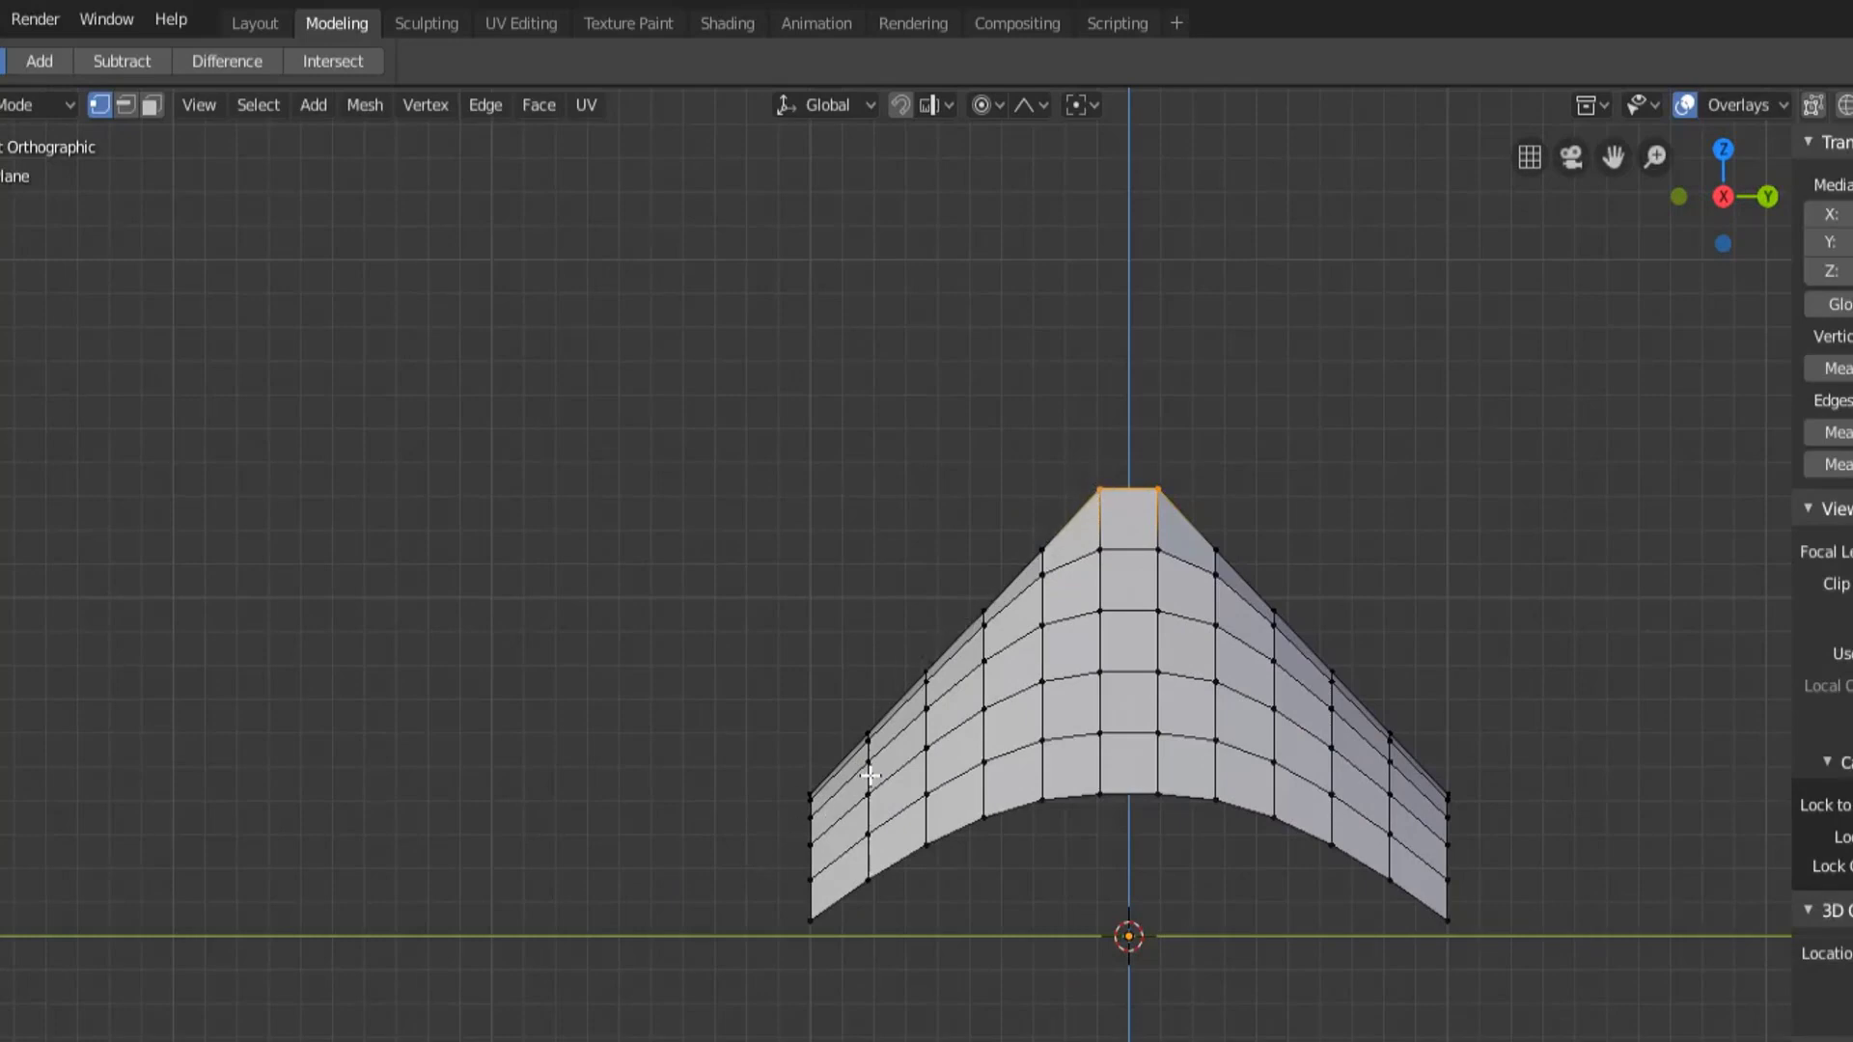
key(KP_1)
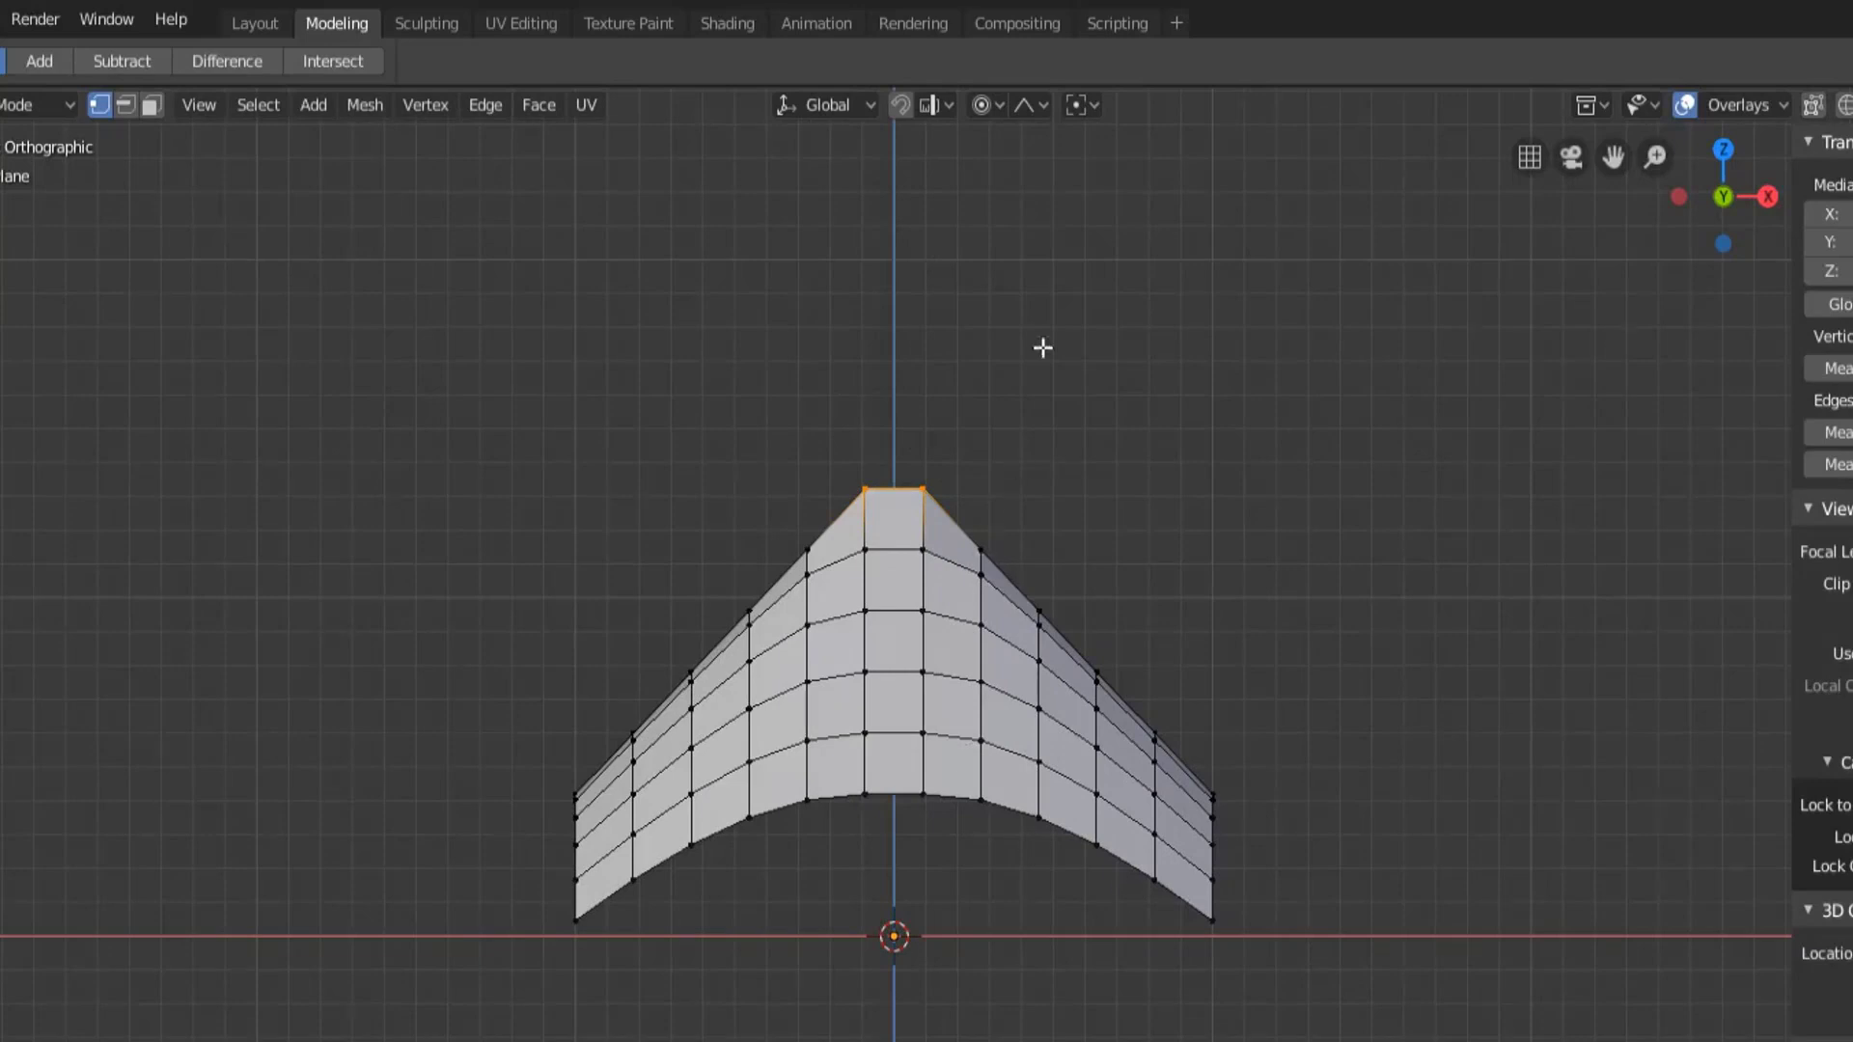
click(1027, 104)
key(ctrl+z)
Switch the proportional falloff type to Constant.
middle_drag(1099, 306, 1078, 468)
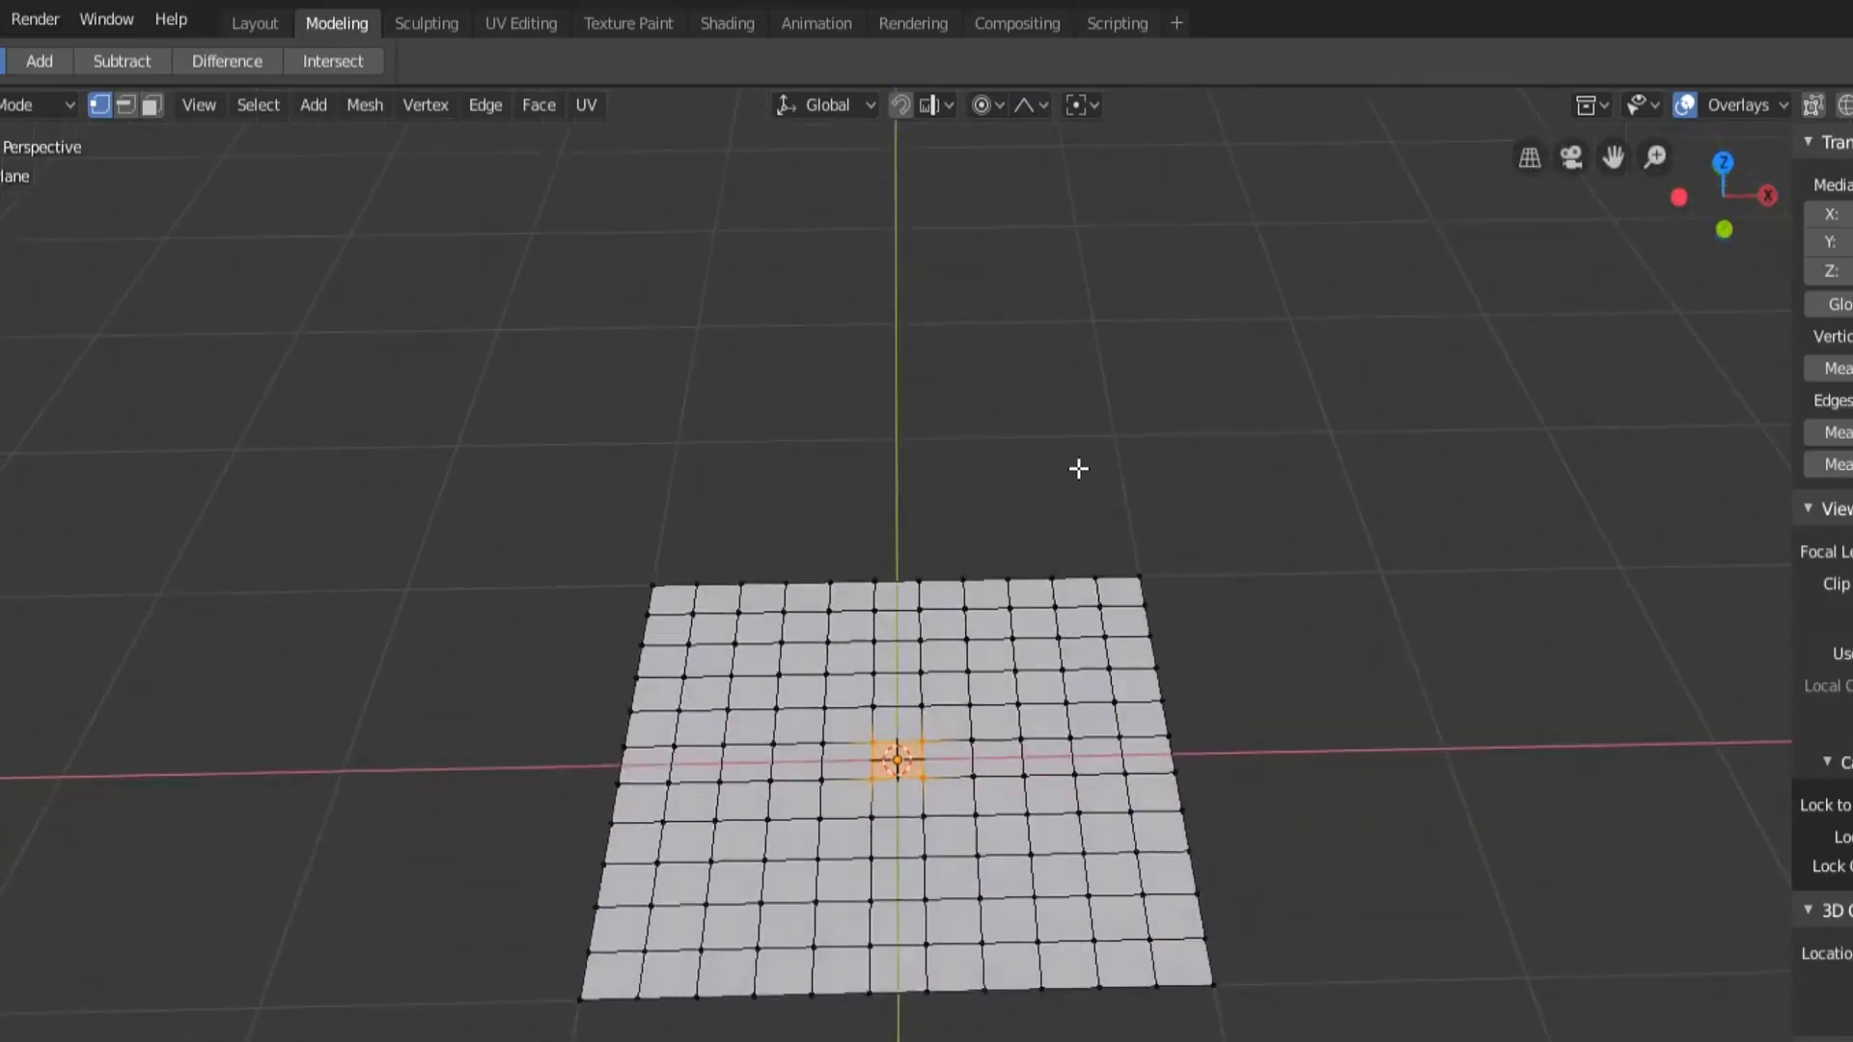
click(1026, 103)
click(1123, 334)
scroll(1062, 965, down, 2)
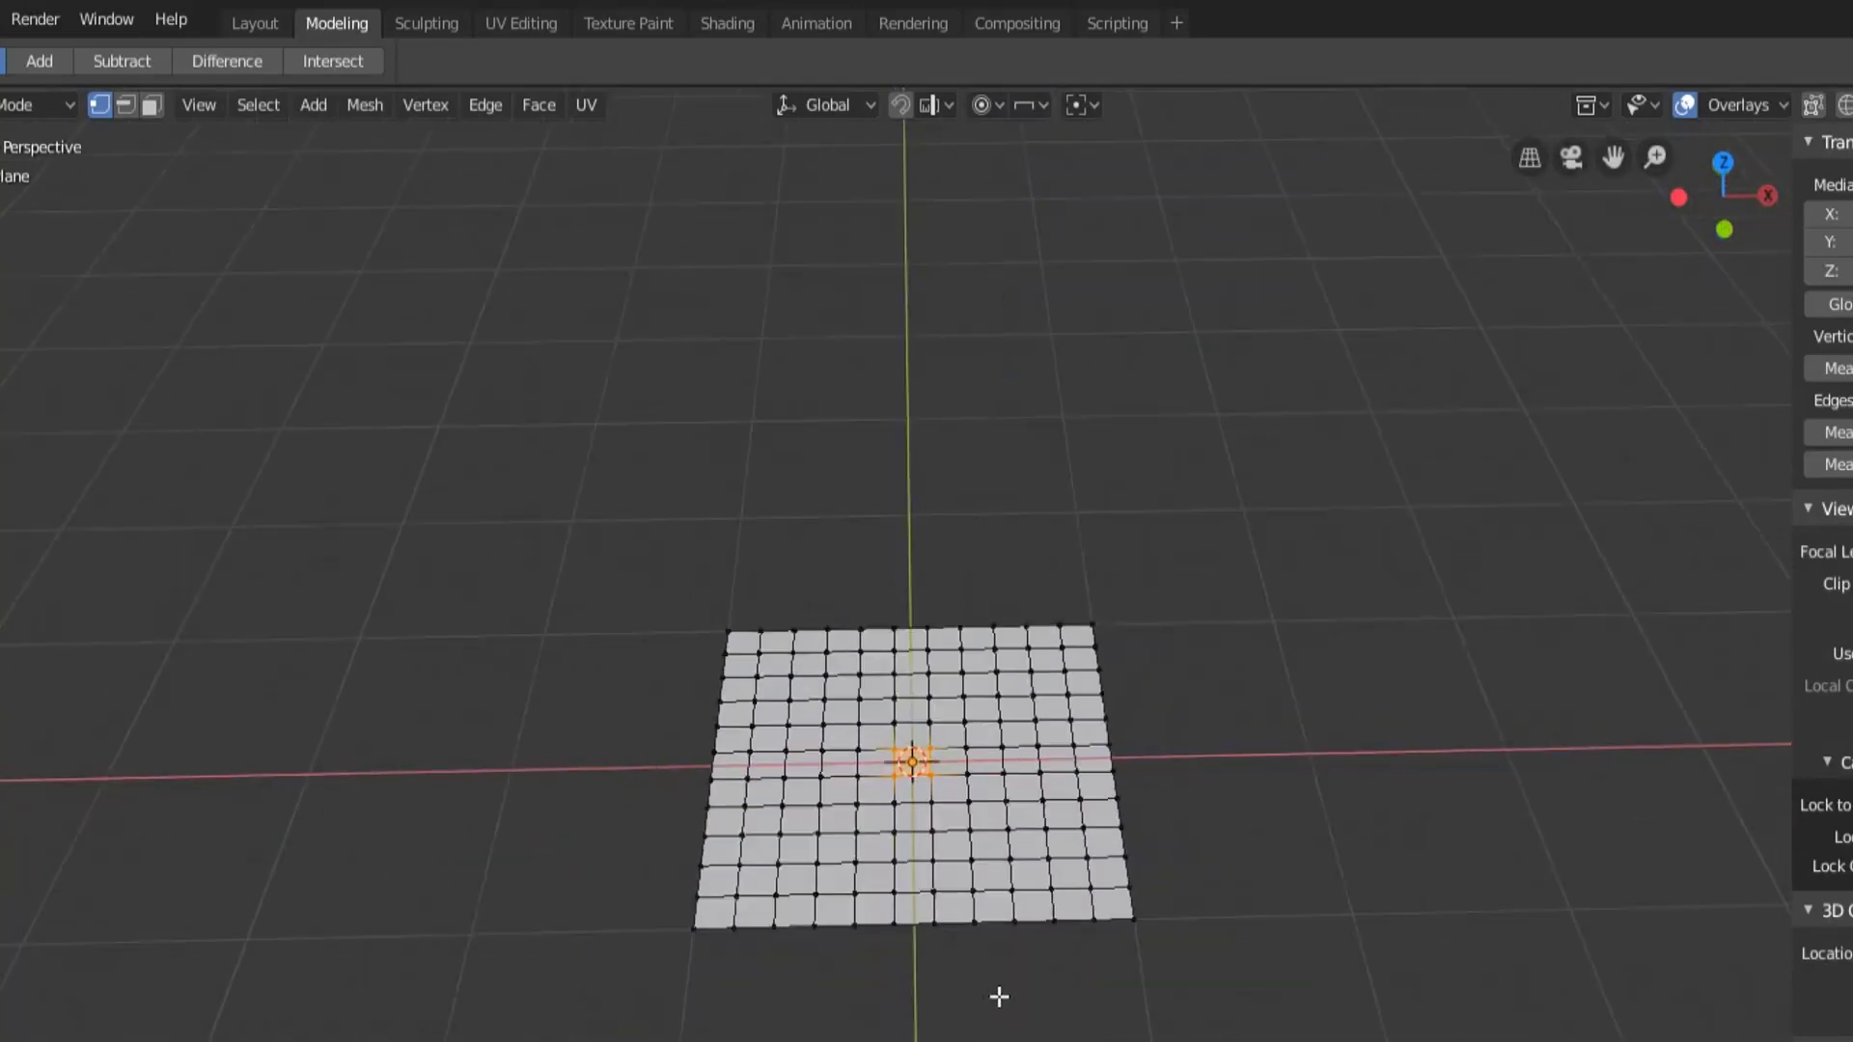
key(KP_1)
middle_drag(992, 789, 997, 849)
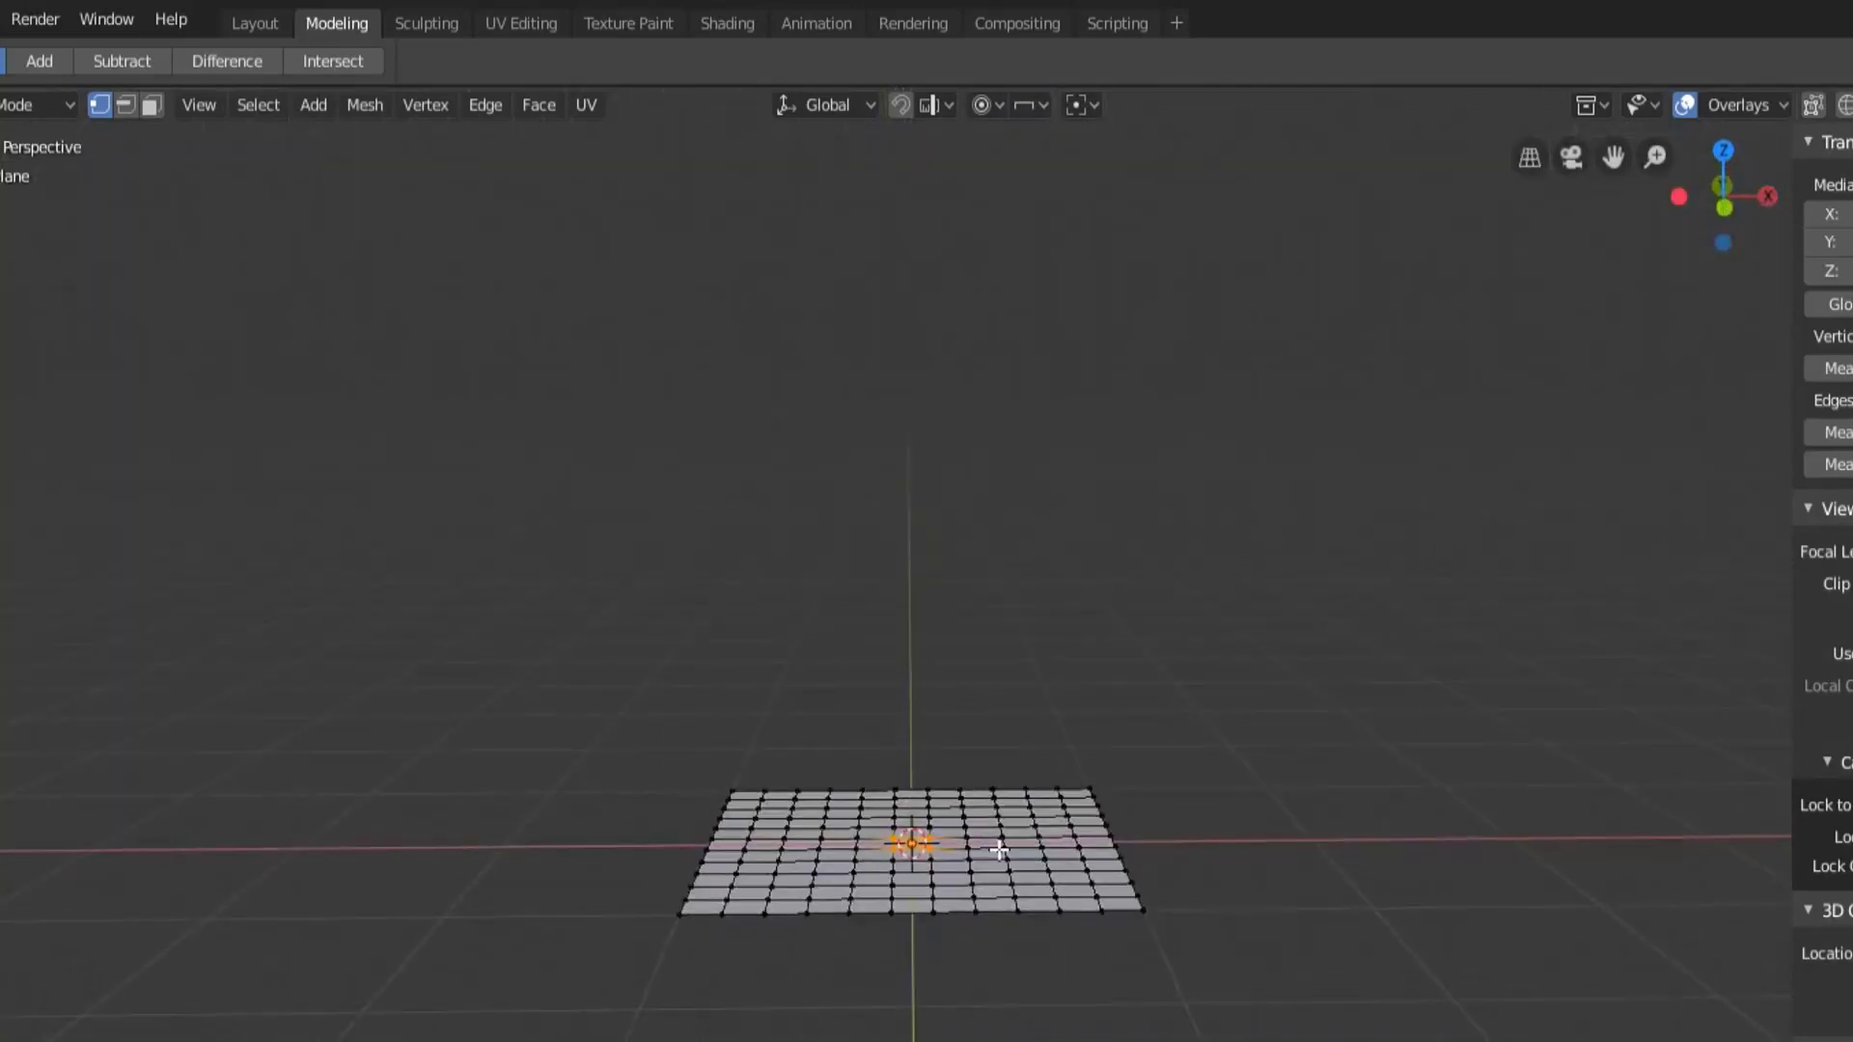
Lift the centre along Z into a flat-topped plateau with proportional size 0.75.
key(g)
key(z)
scroll(1023, 790, up, 6)
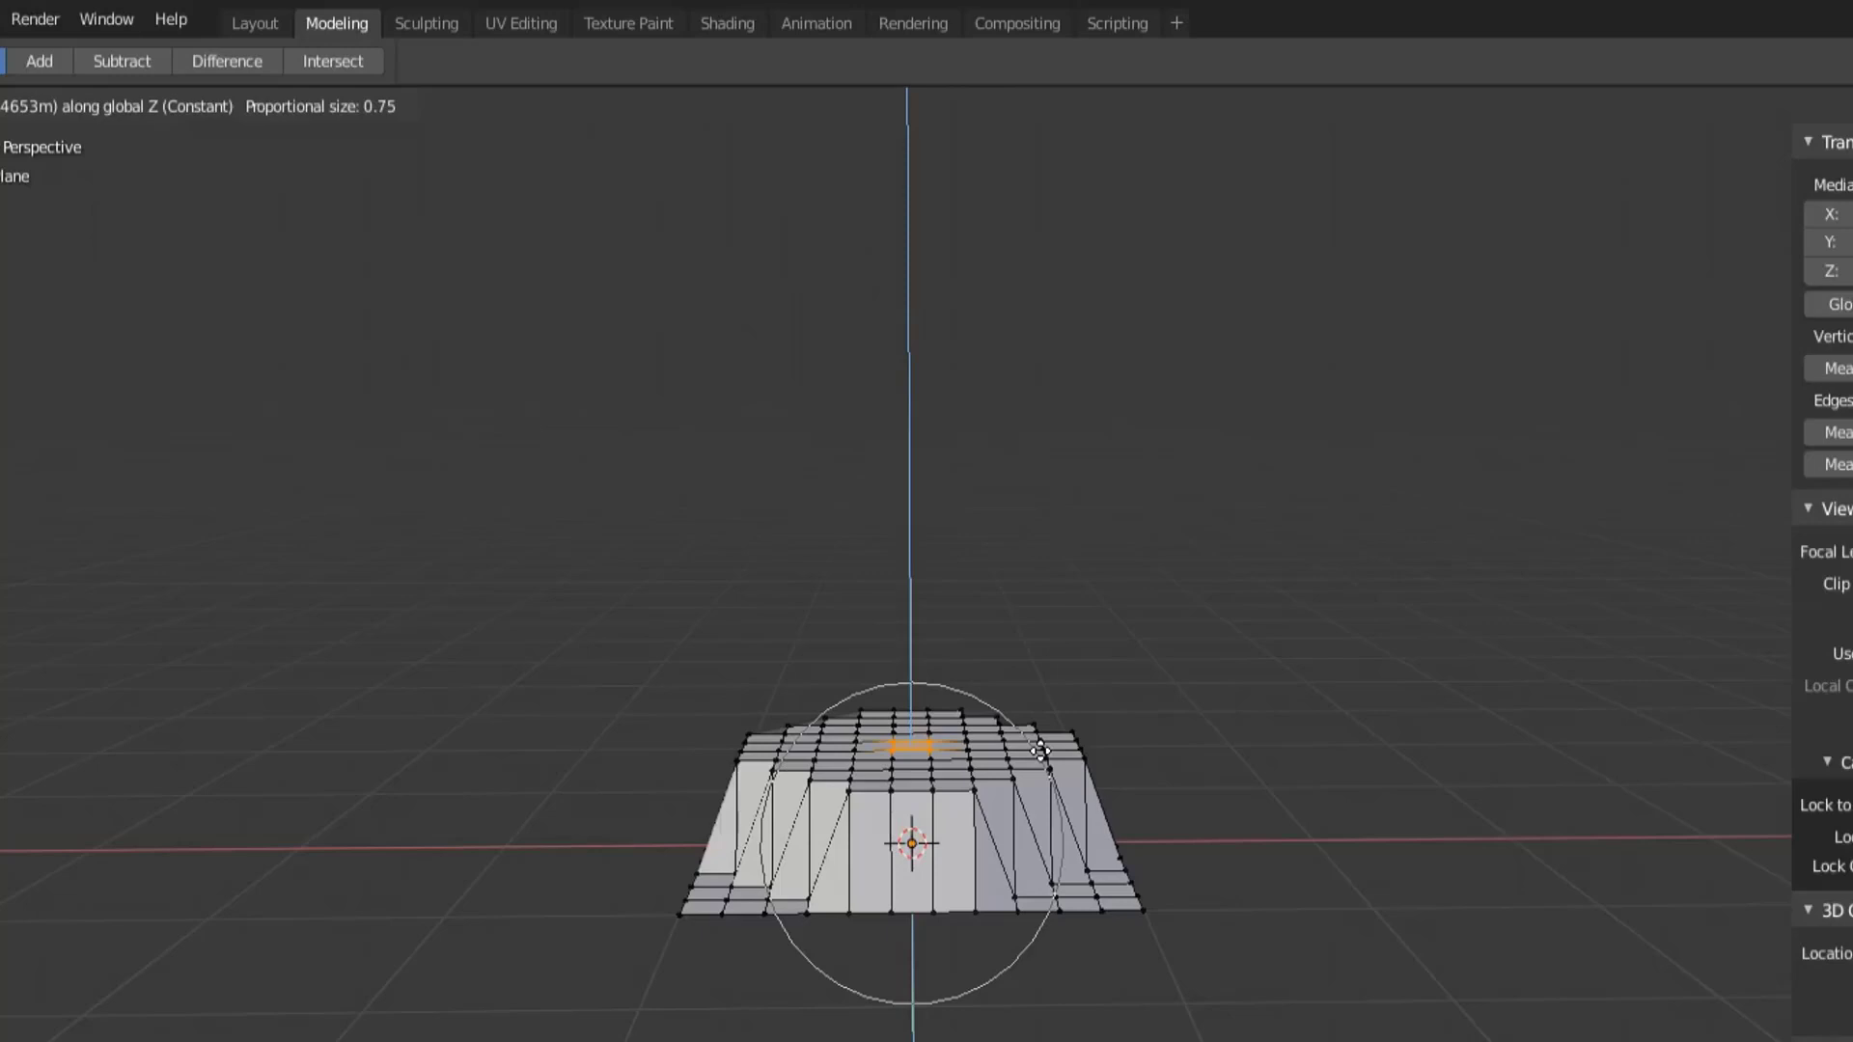
click(1040, 751)
middle_drag(1154, 823, 1122, 873)
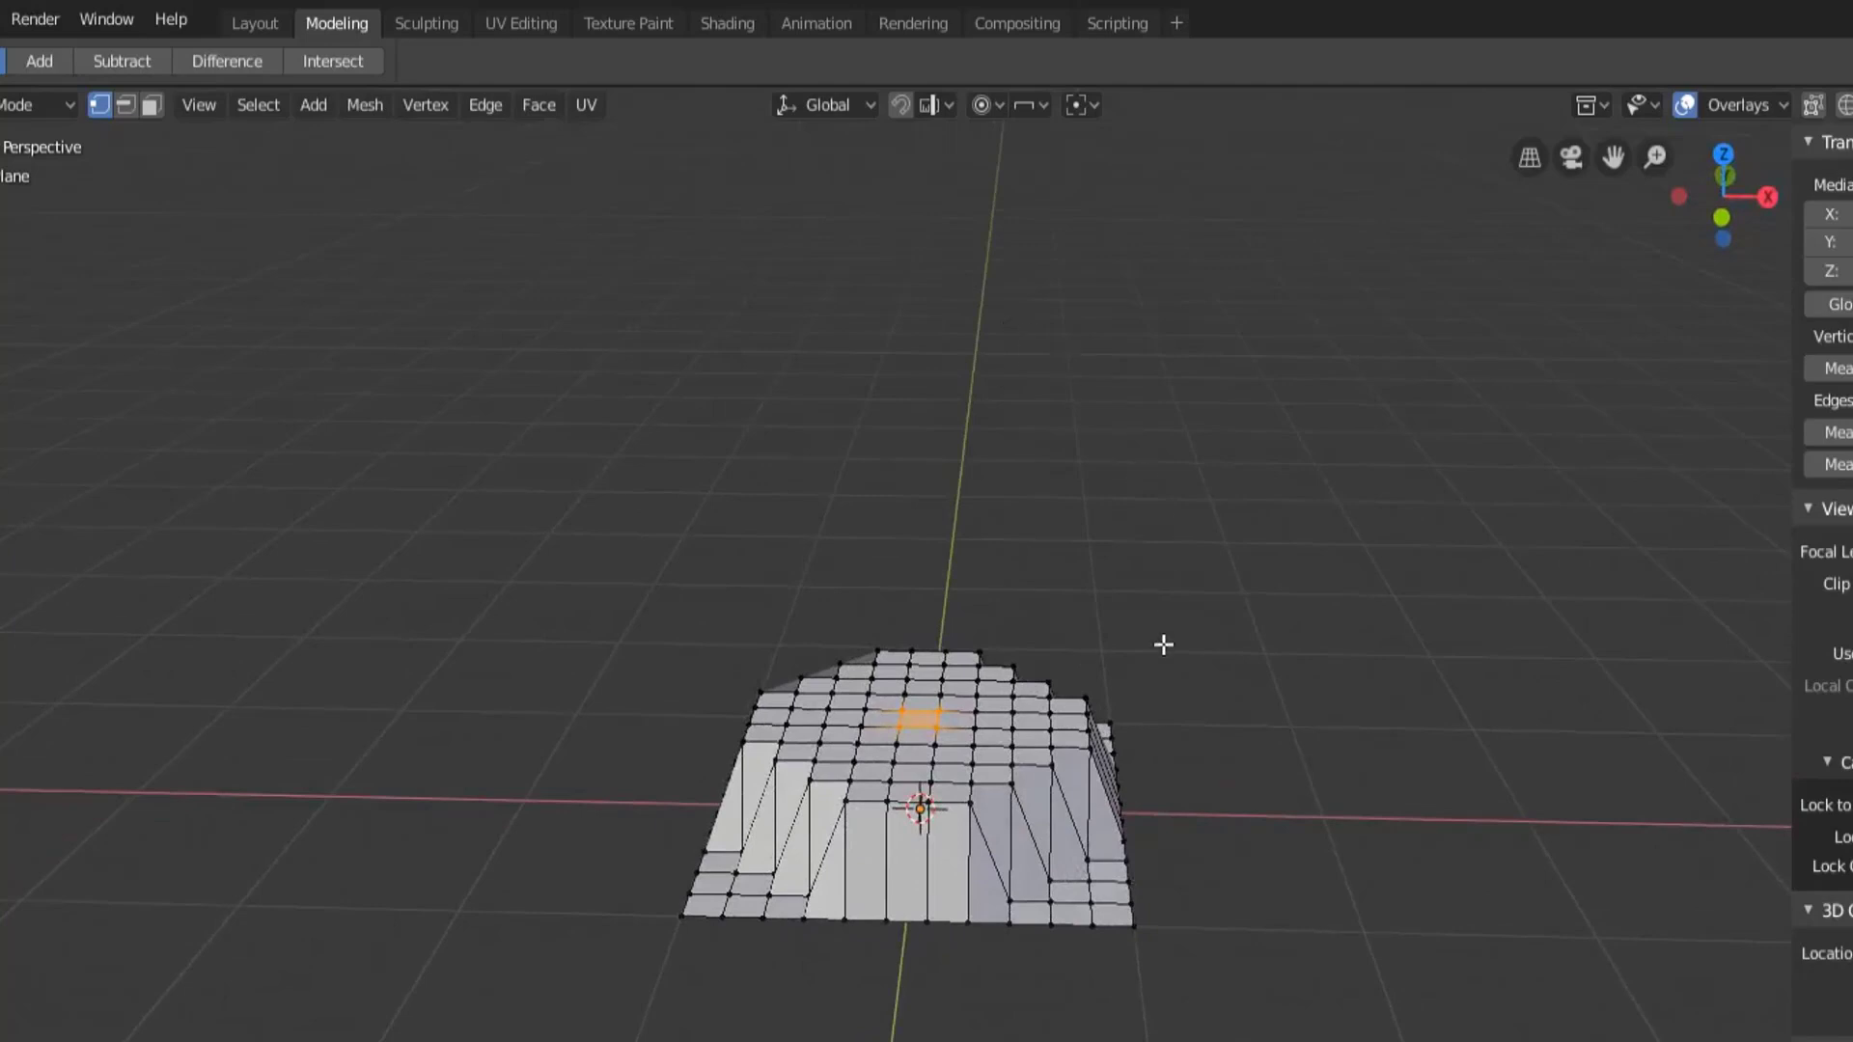
Undo the plateau and switch the falloff type to Random.
key(ctrl+z)
click(1028, 106)
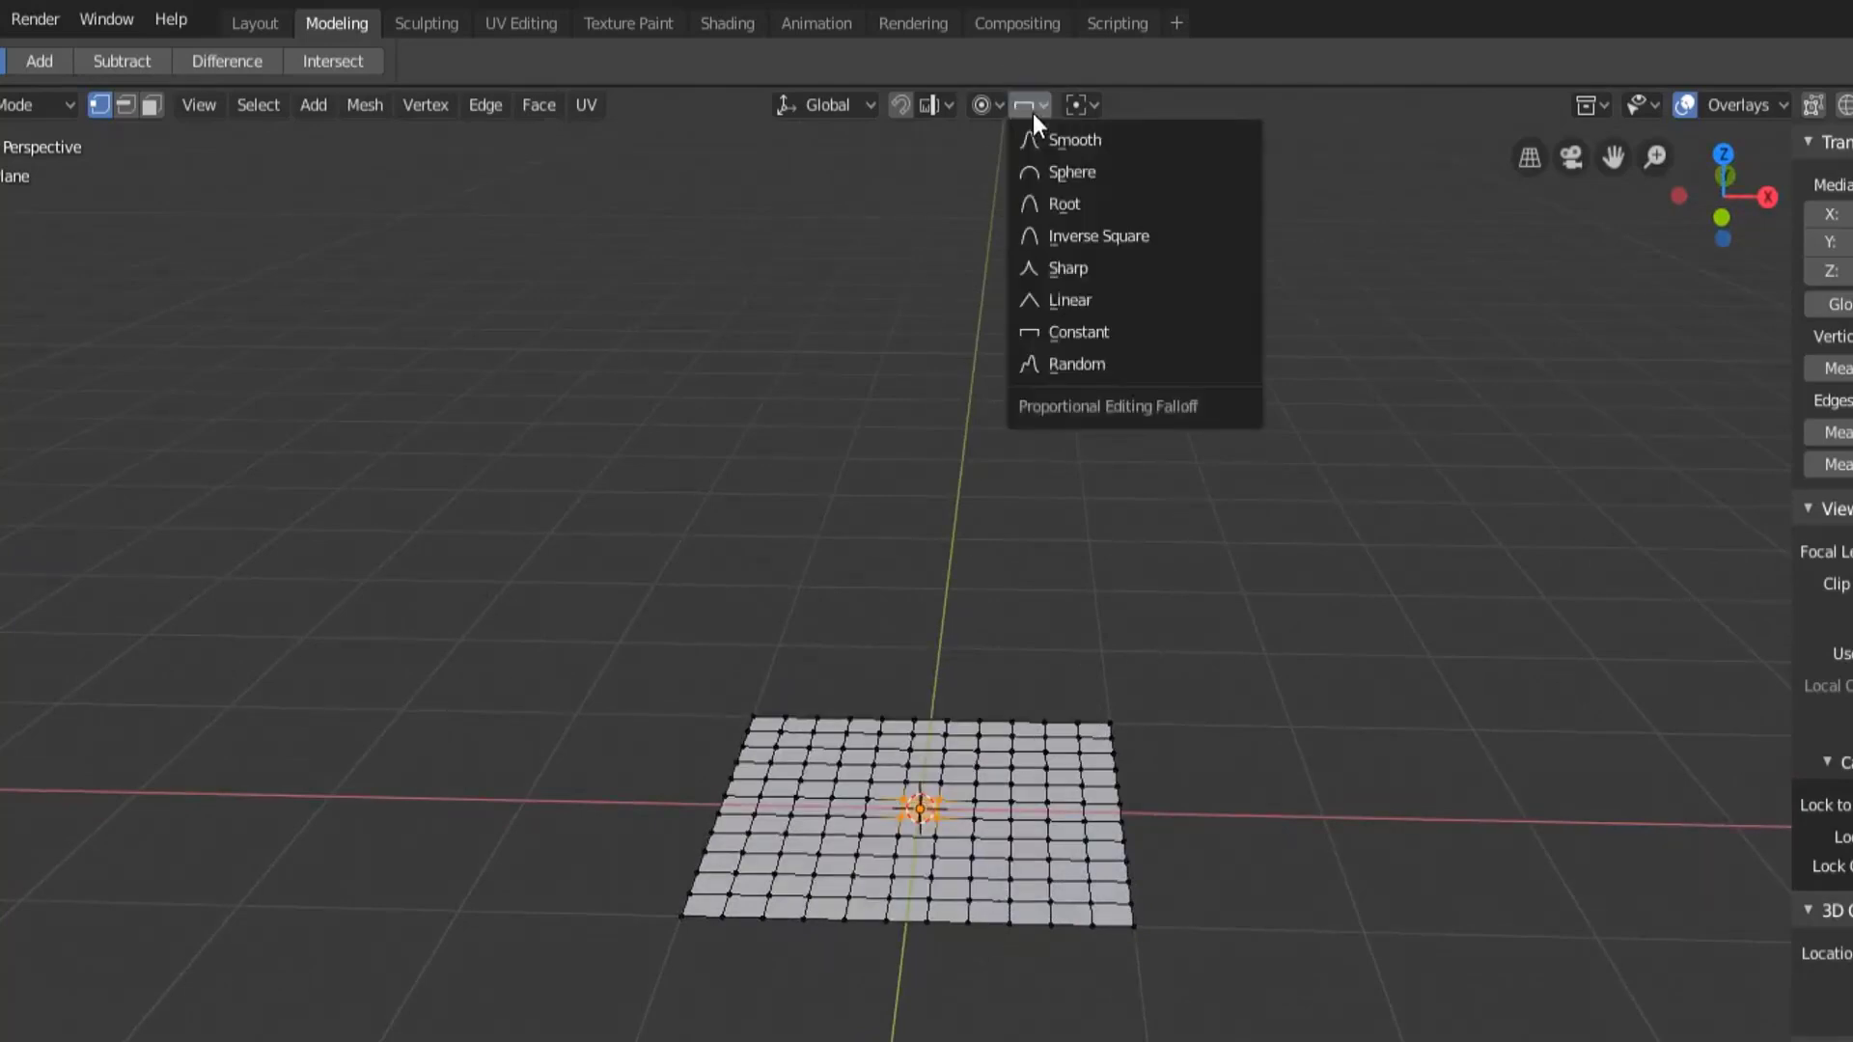
click(1104, 367)
Raise the centre into a spiky mound at size 0.91, then reset falloff to Smooth.
key(g)
key(z)
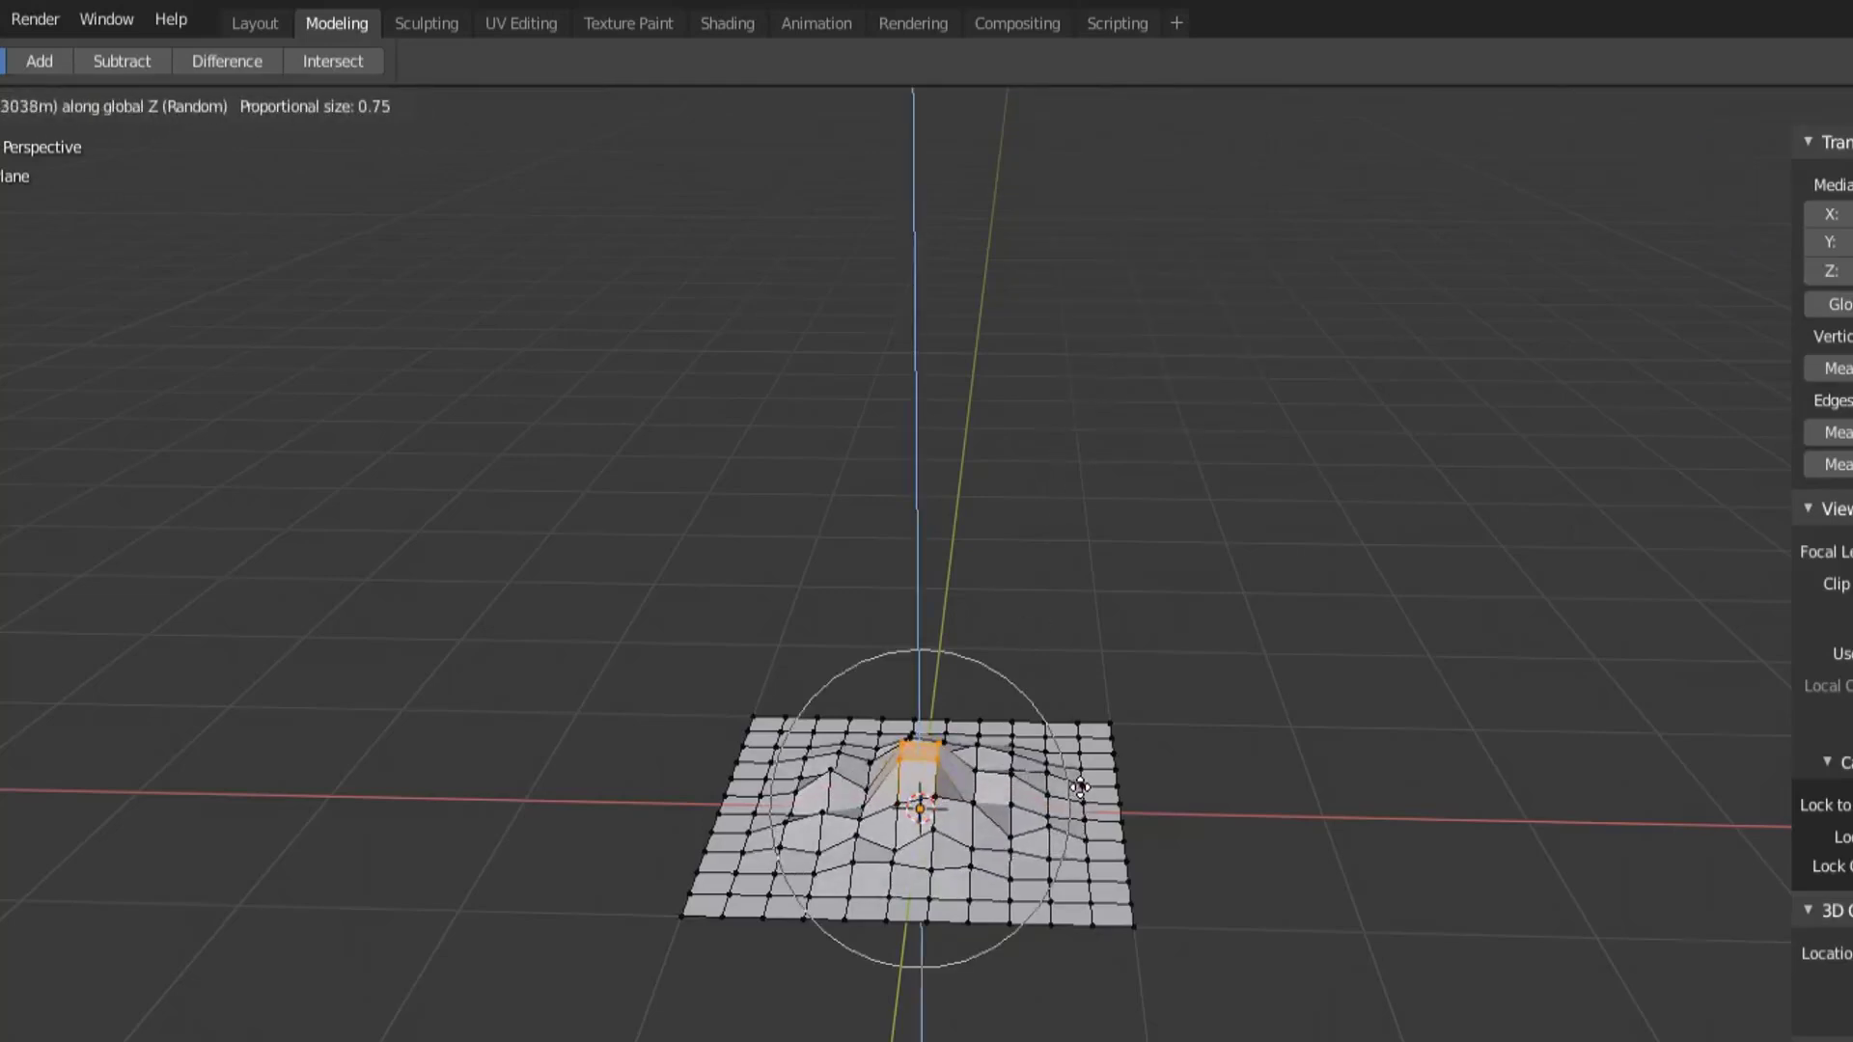
scroll(1091, 740, down, 2)
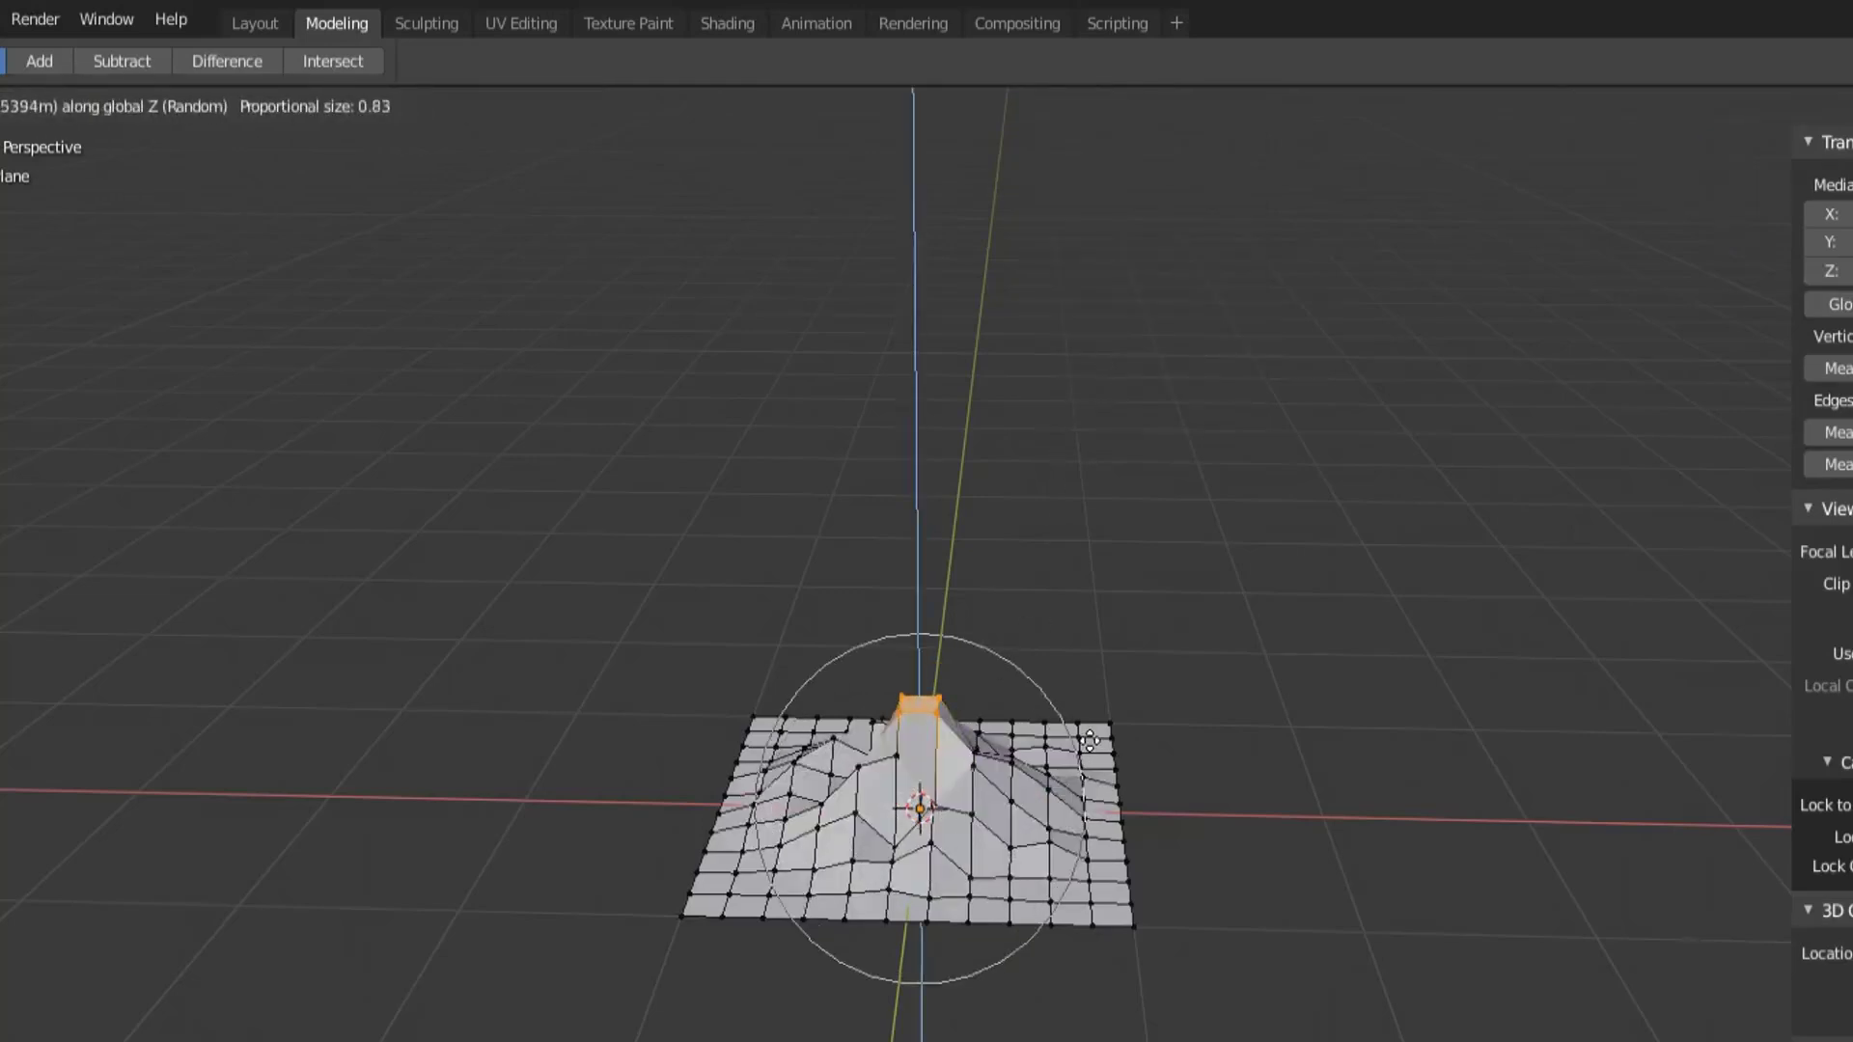
click(1121, 655)
middle_drag(1142, 711, 1042, 746)
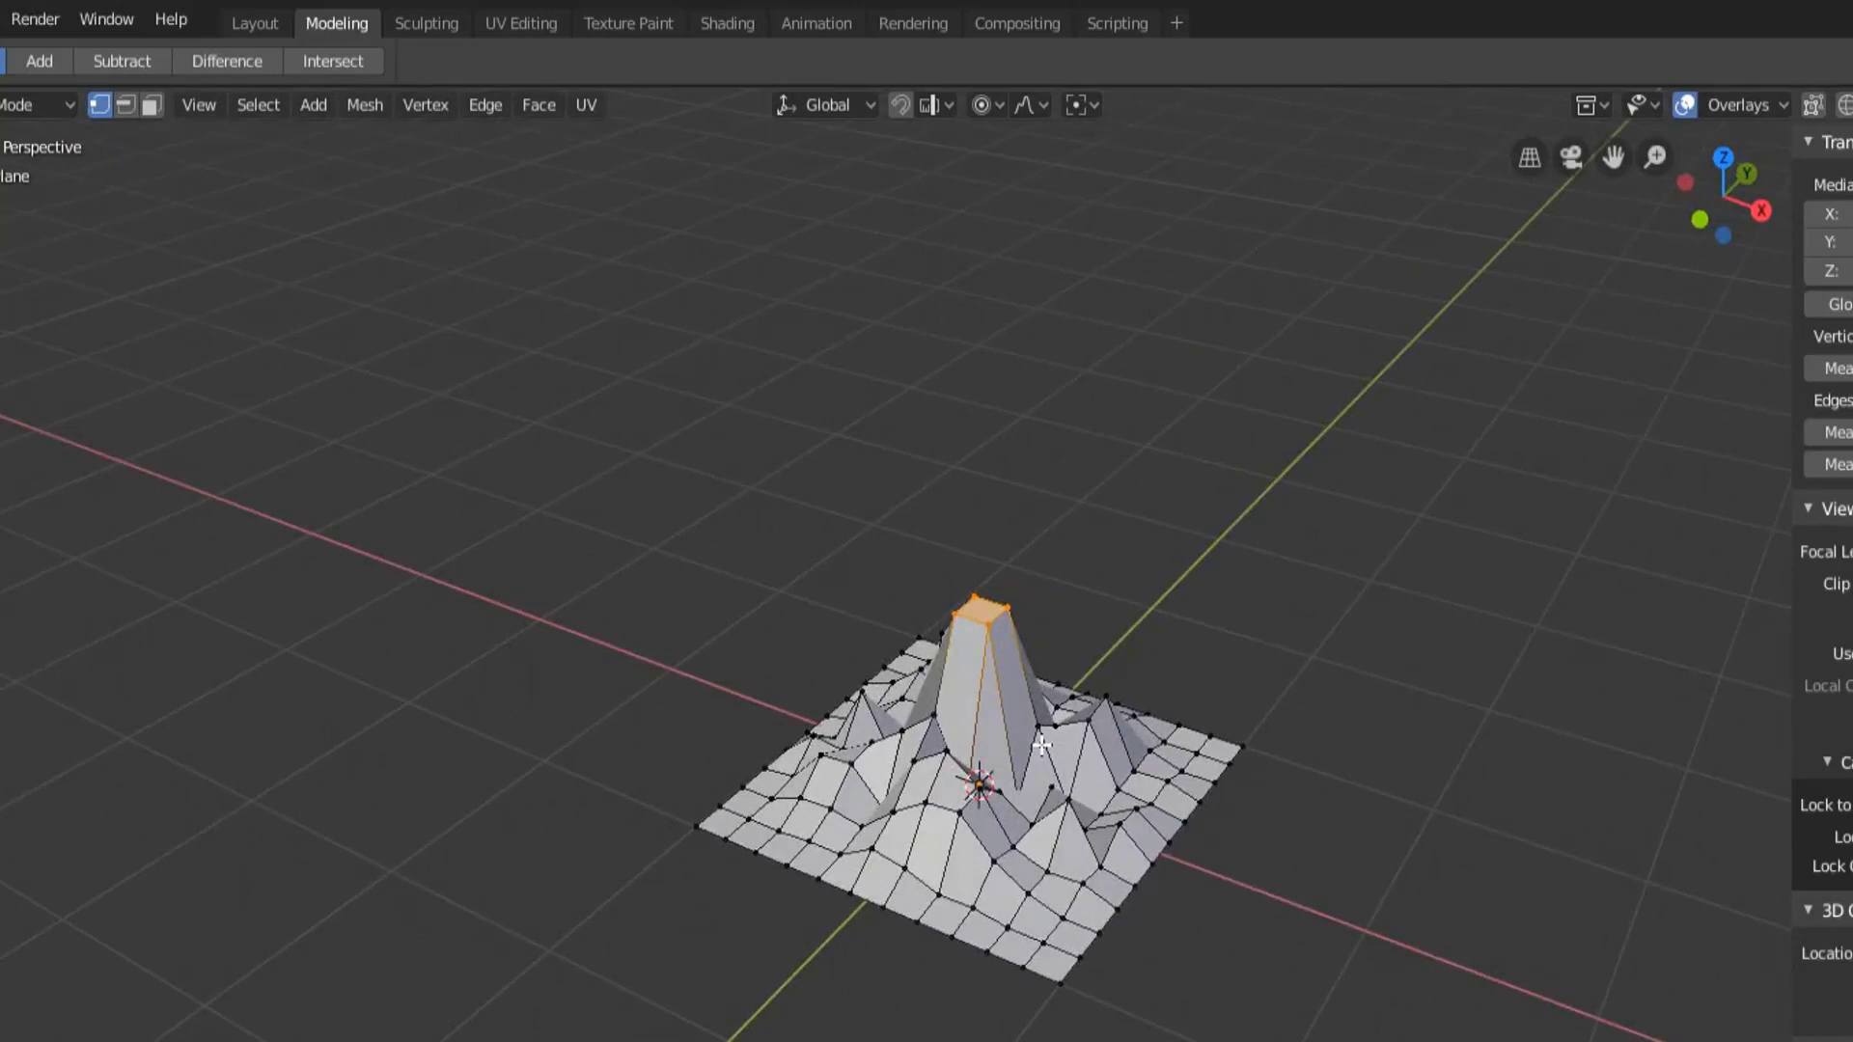
middle_drag(1042, 745, 1053, 710)
click(1019, 103)
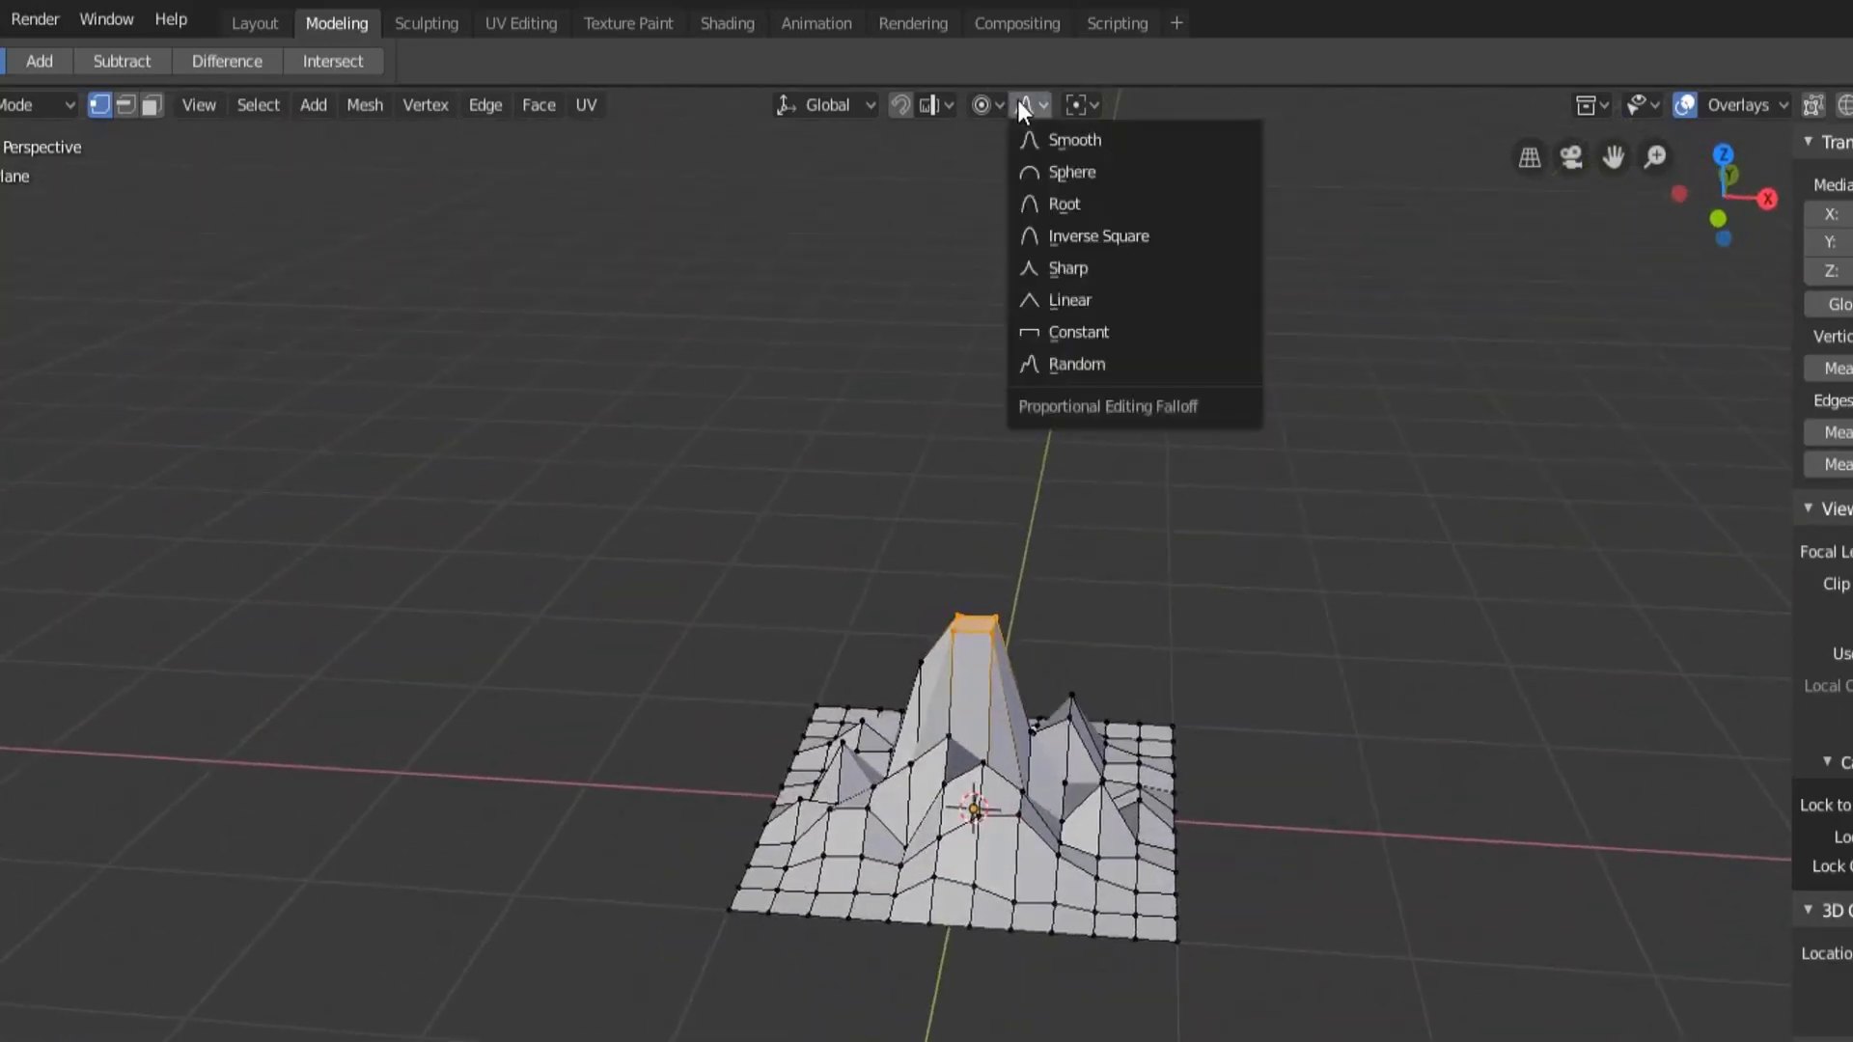
click(1138, 143)
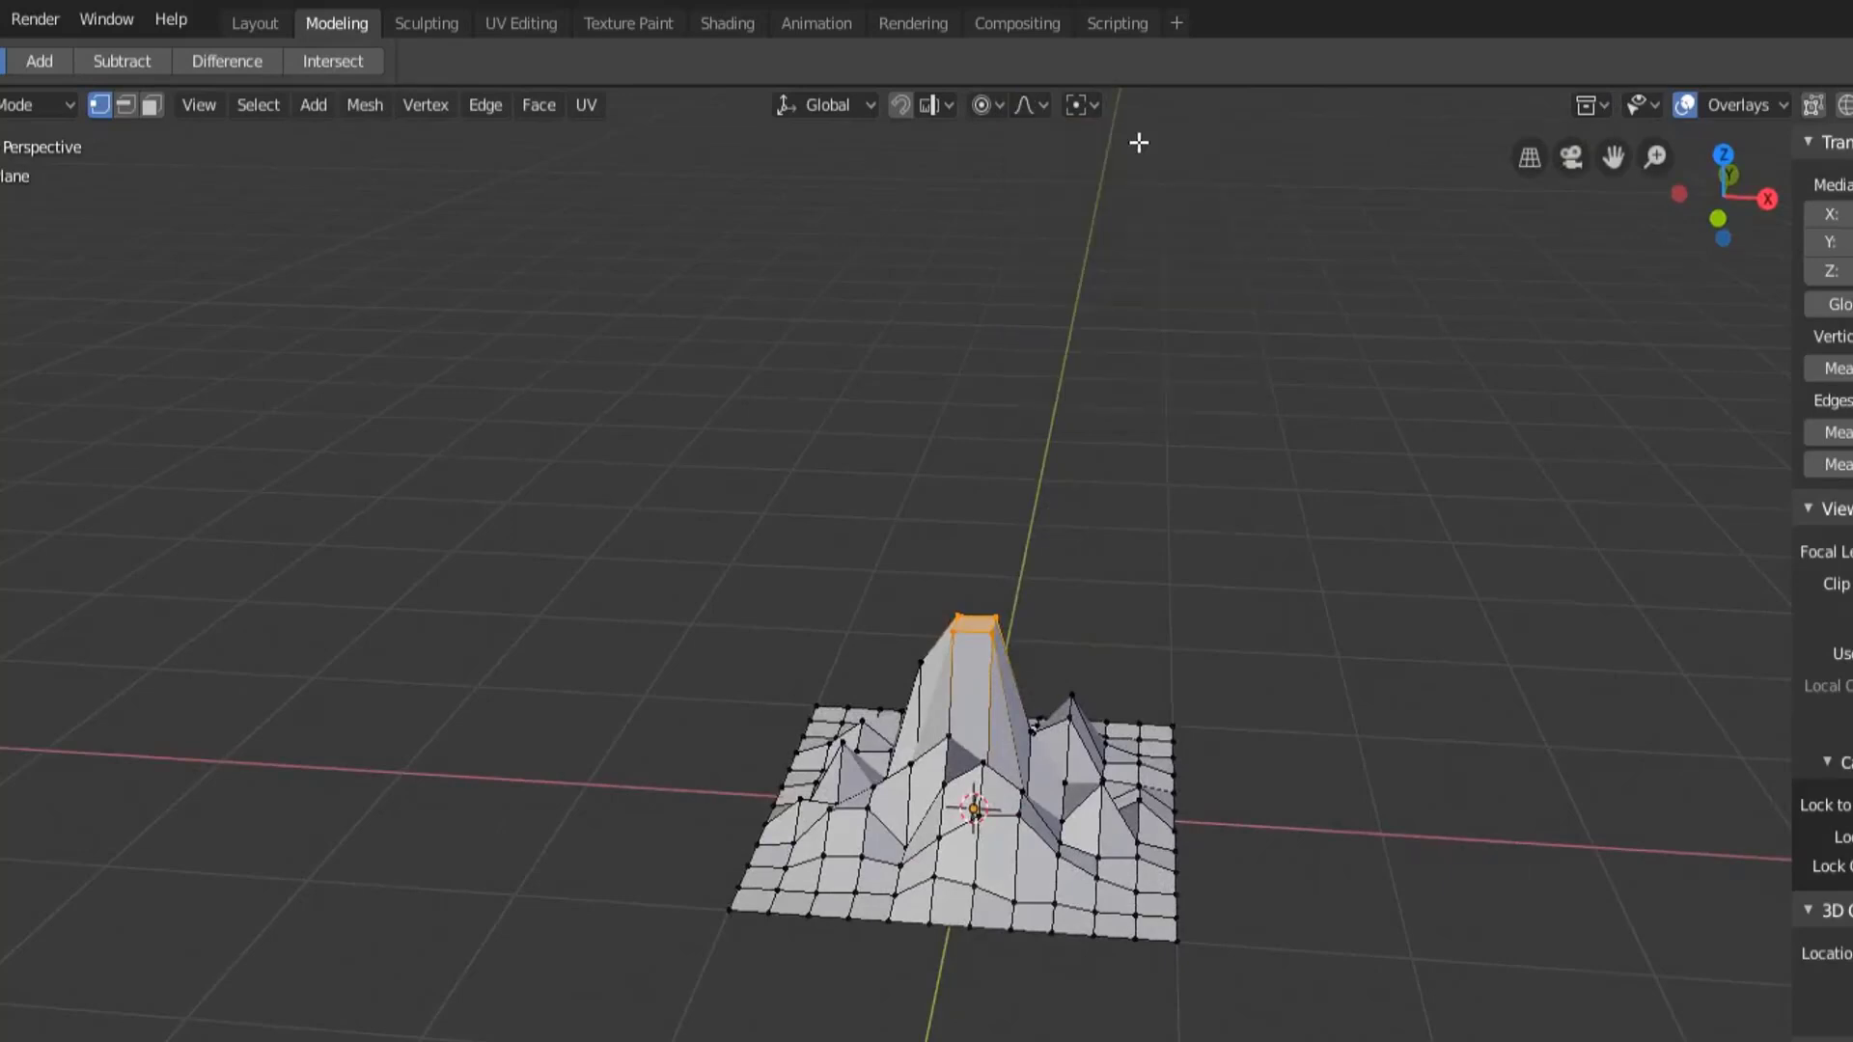
Undo the spiky Random mound and look over the flattened plane from above.
key(ctrl+z)
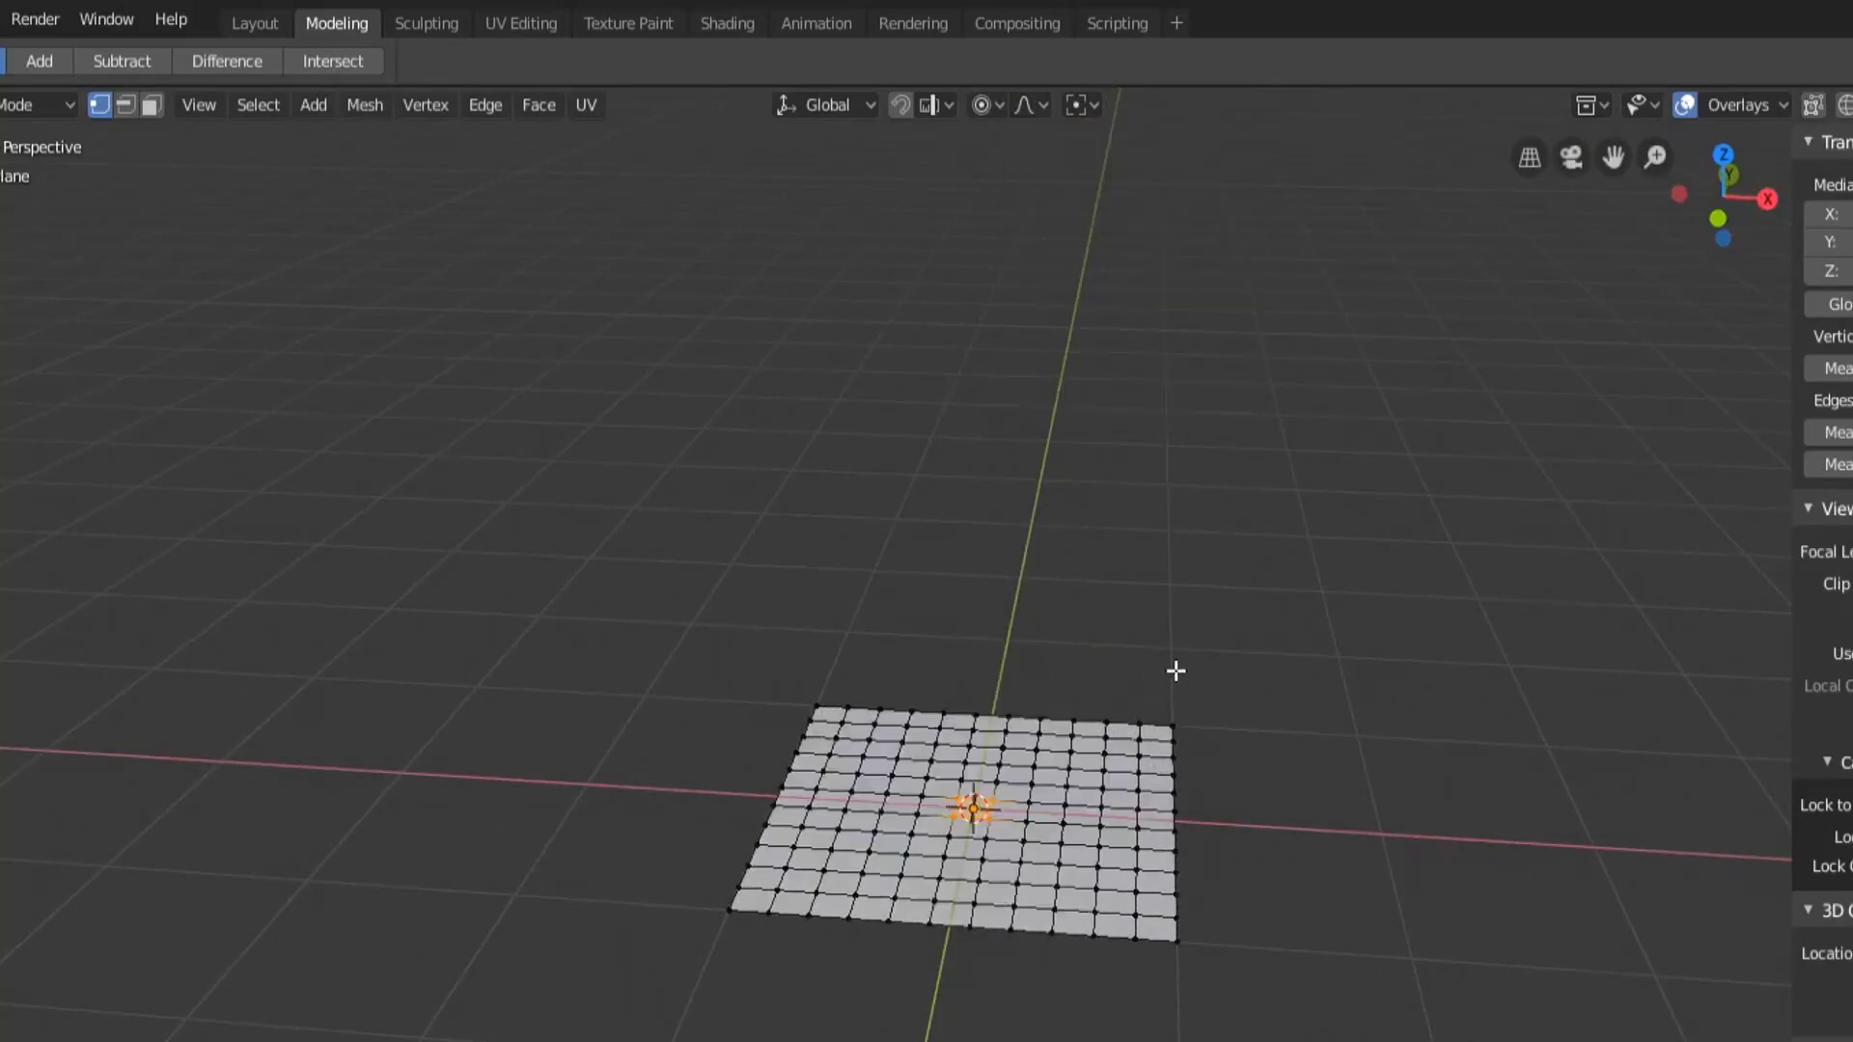
click(1026, 101)
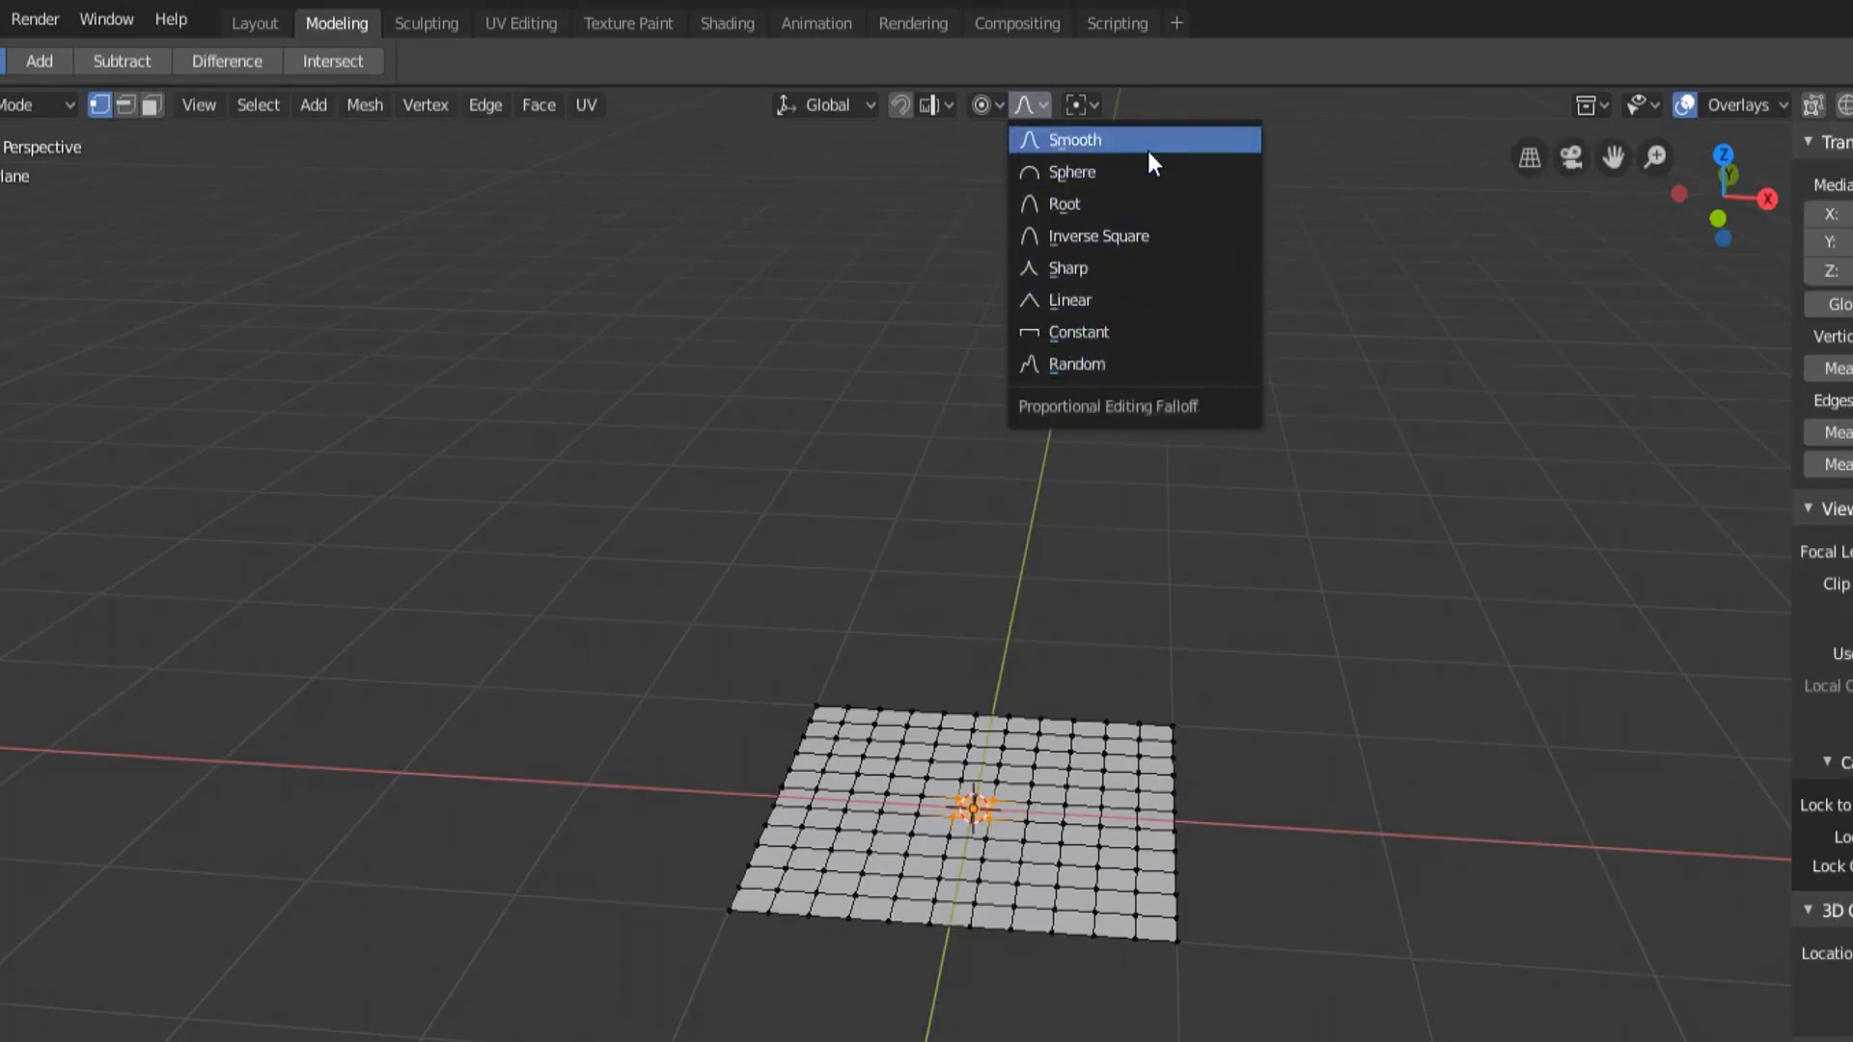
middle_drag(872, 625, 892, 629)
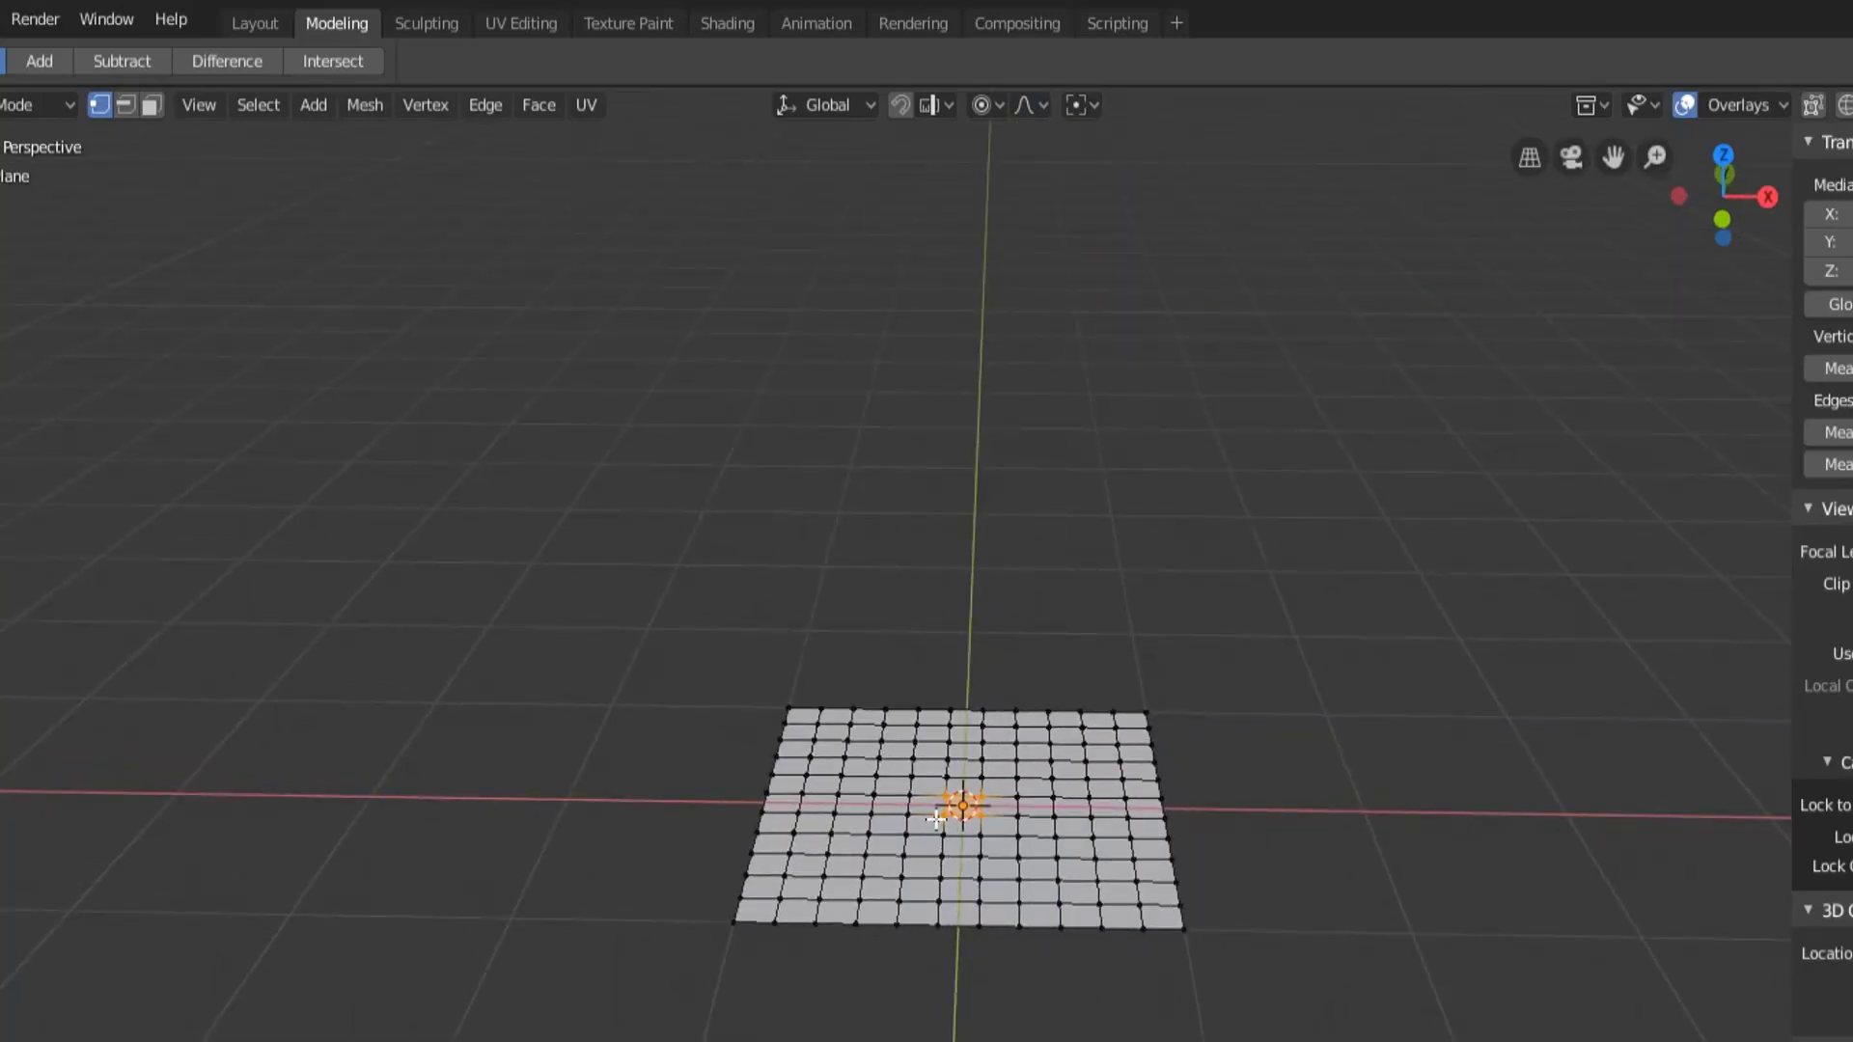
scroll(992, 786, up, 2)
middle_drag(944, 911, 984, 893)
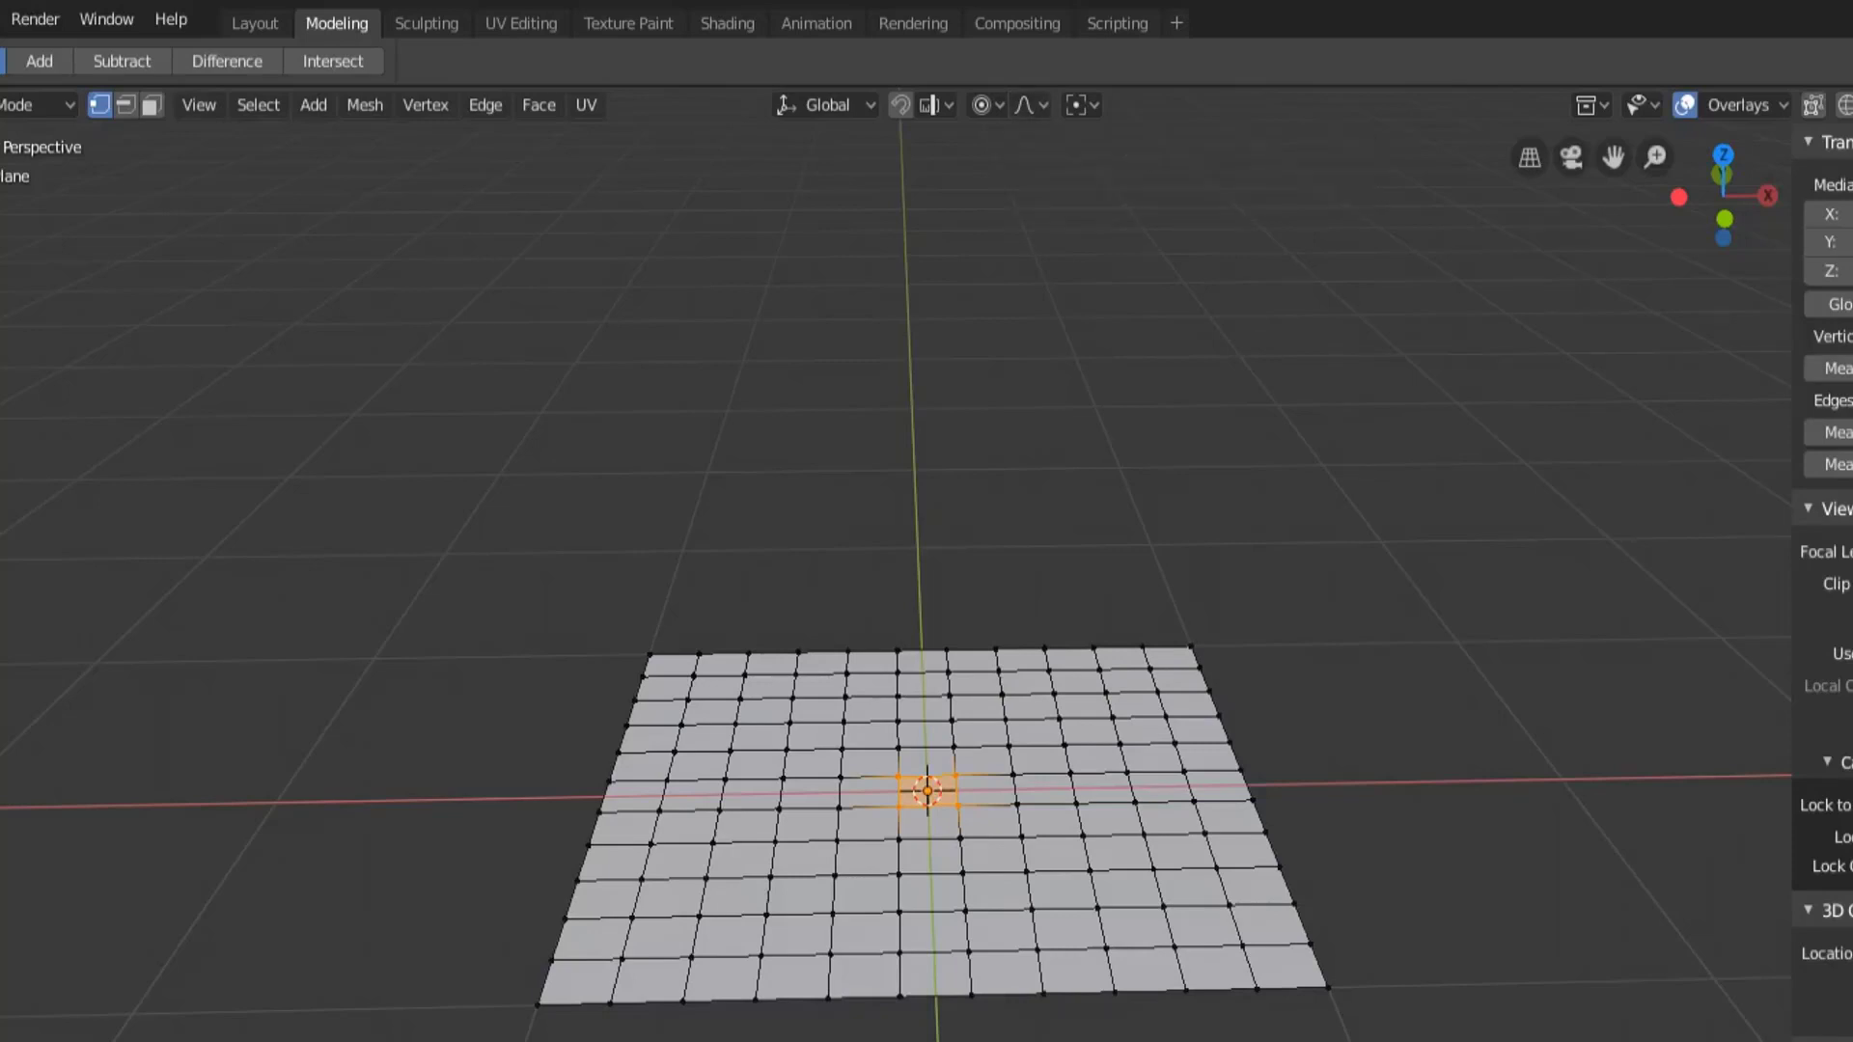
scroll(1285, 531, down, 2)
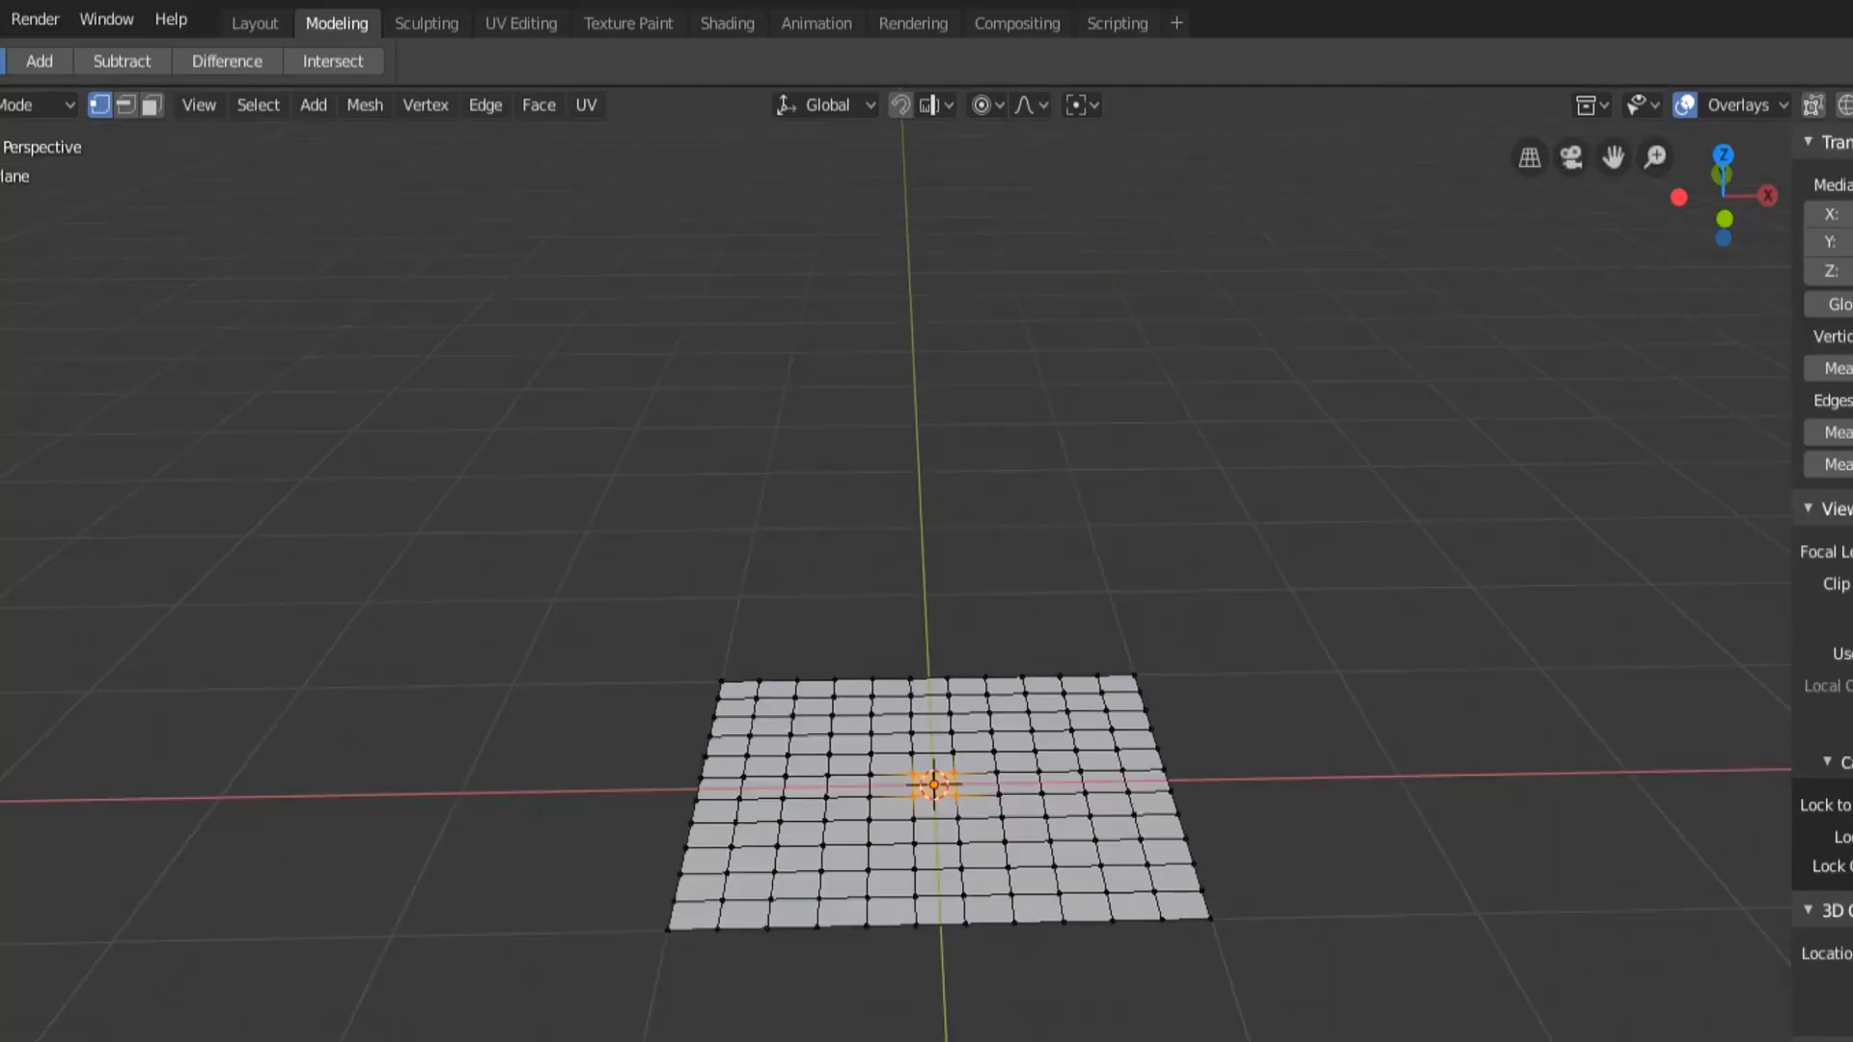
middle_drag(927, 580, 927, 540)
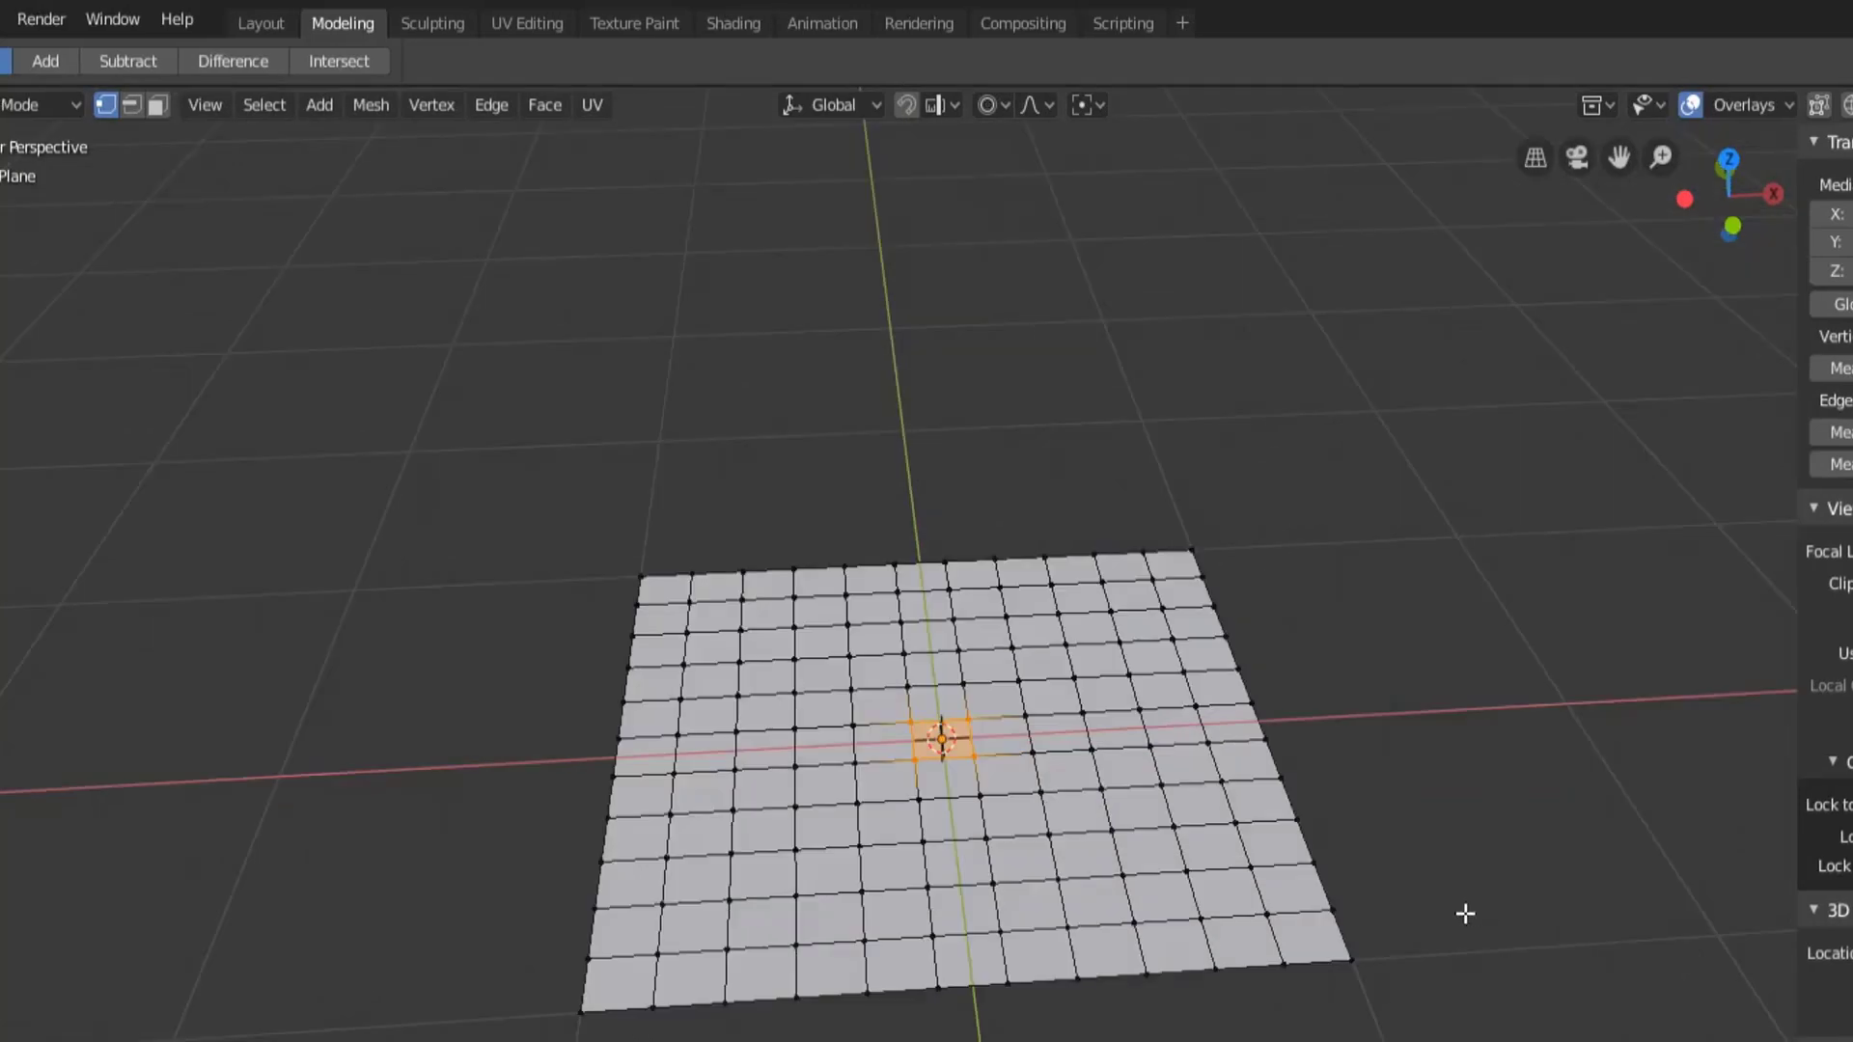
Turn proportional editing off, then re-enable it in Projected (2D) mode.
click(1002, 104)
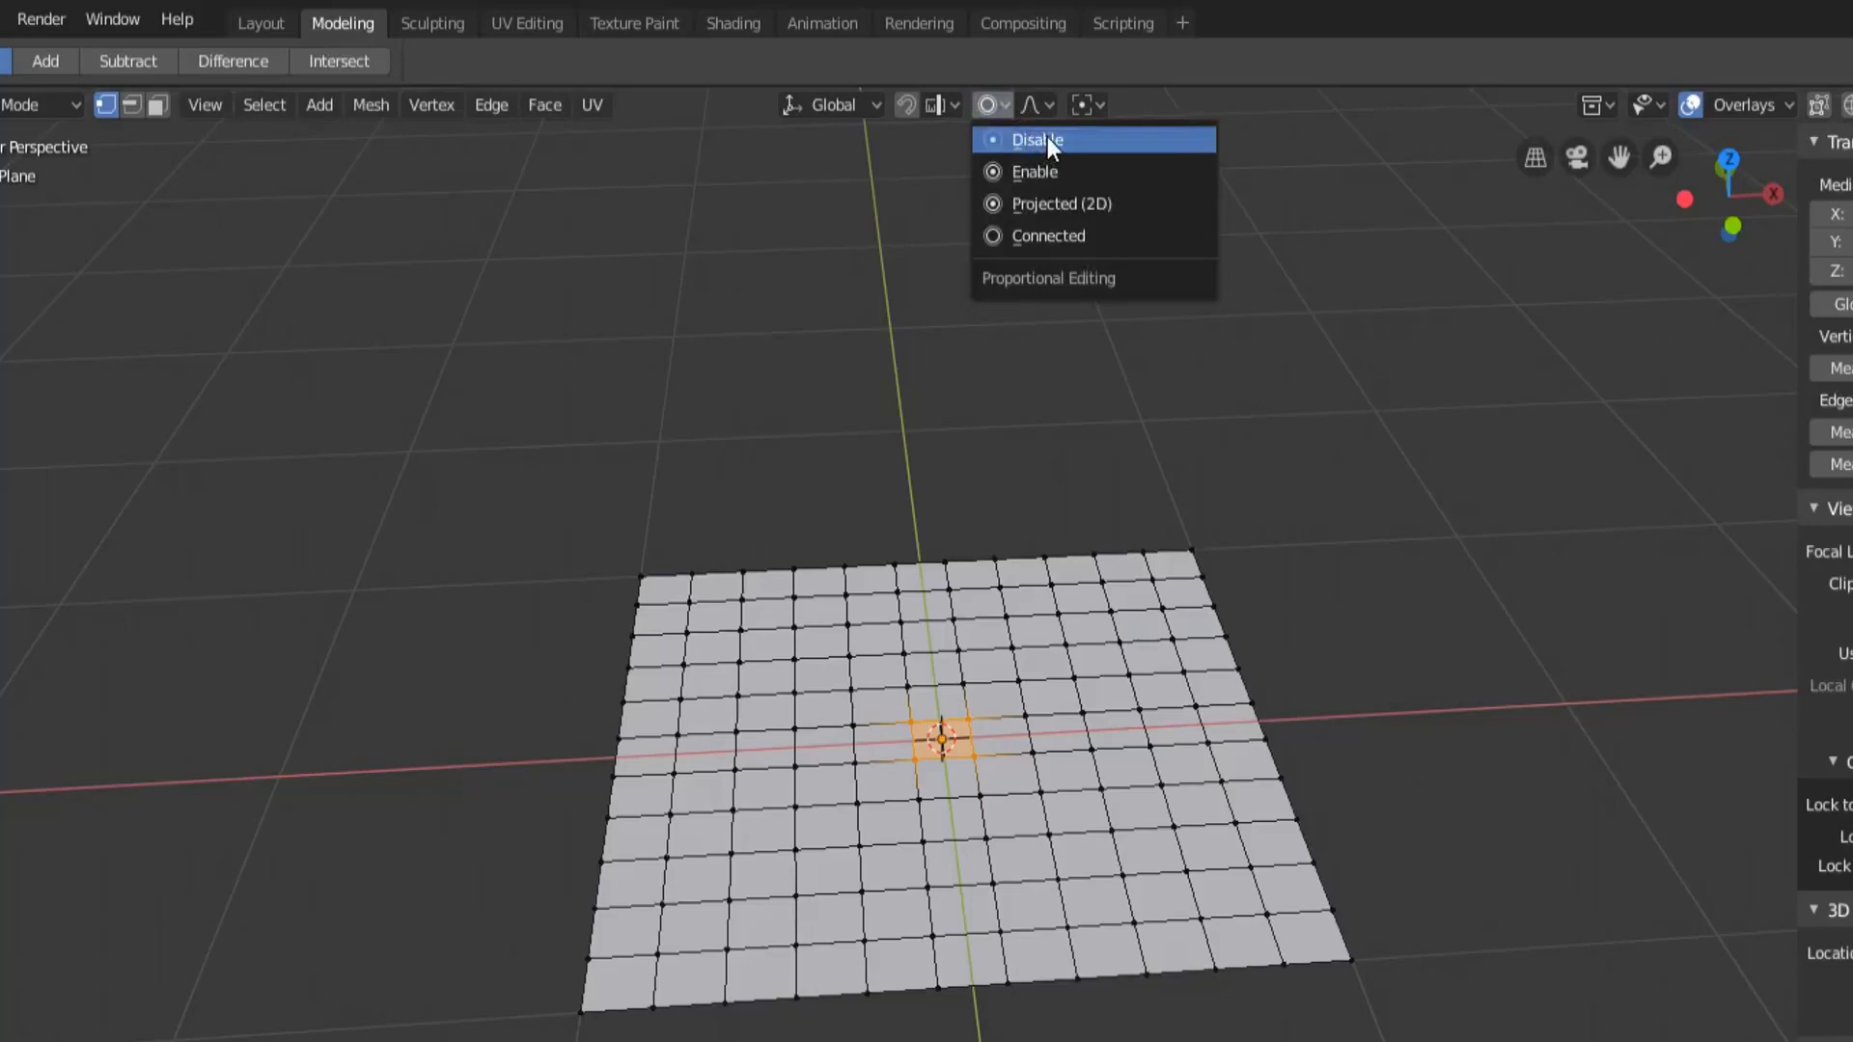
click(1048, 145)
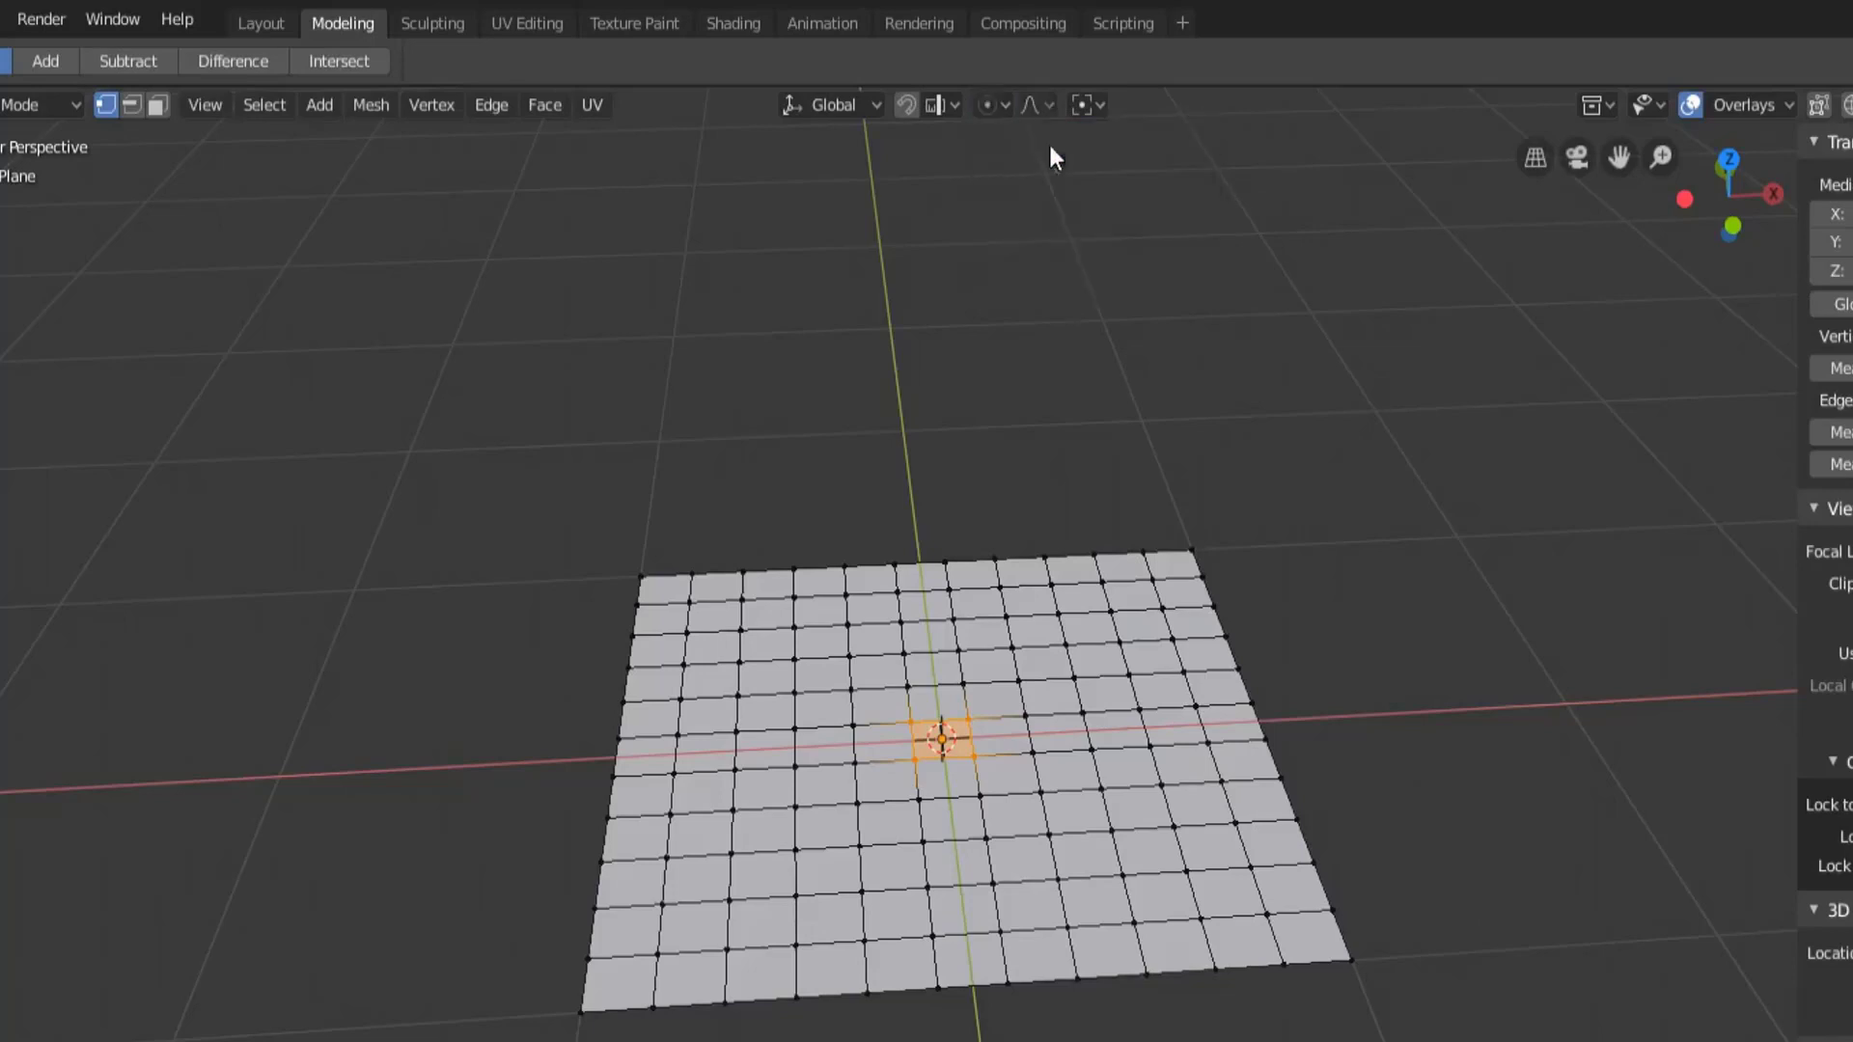
click(1001, 109)
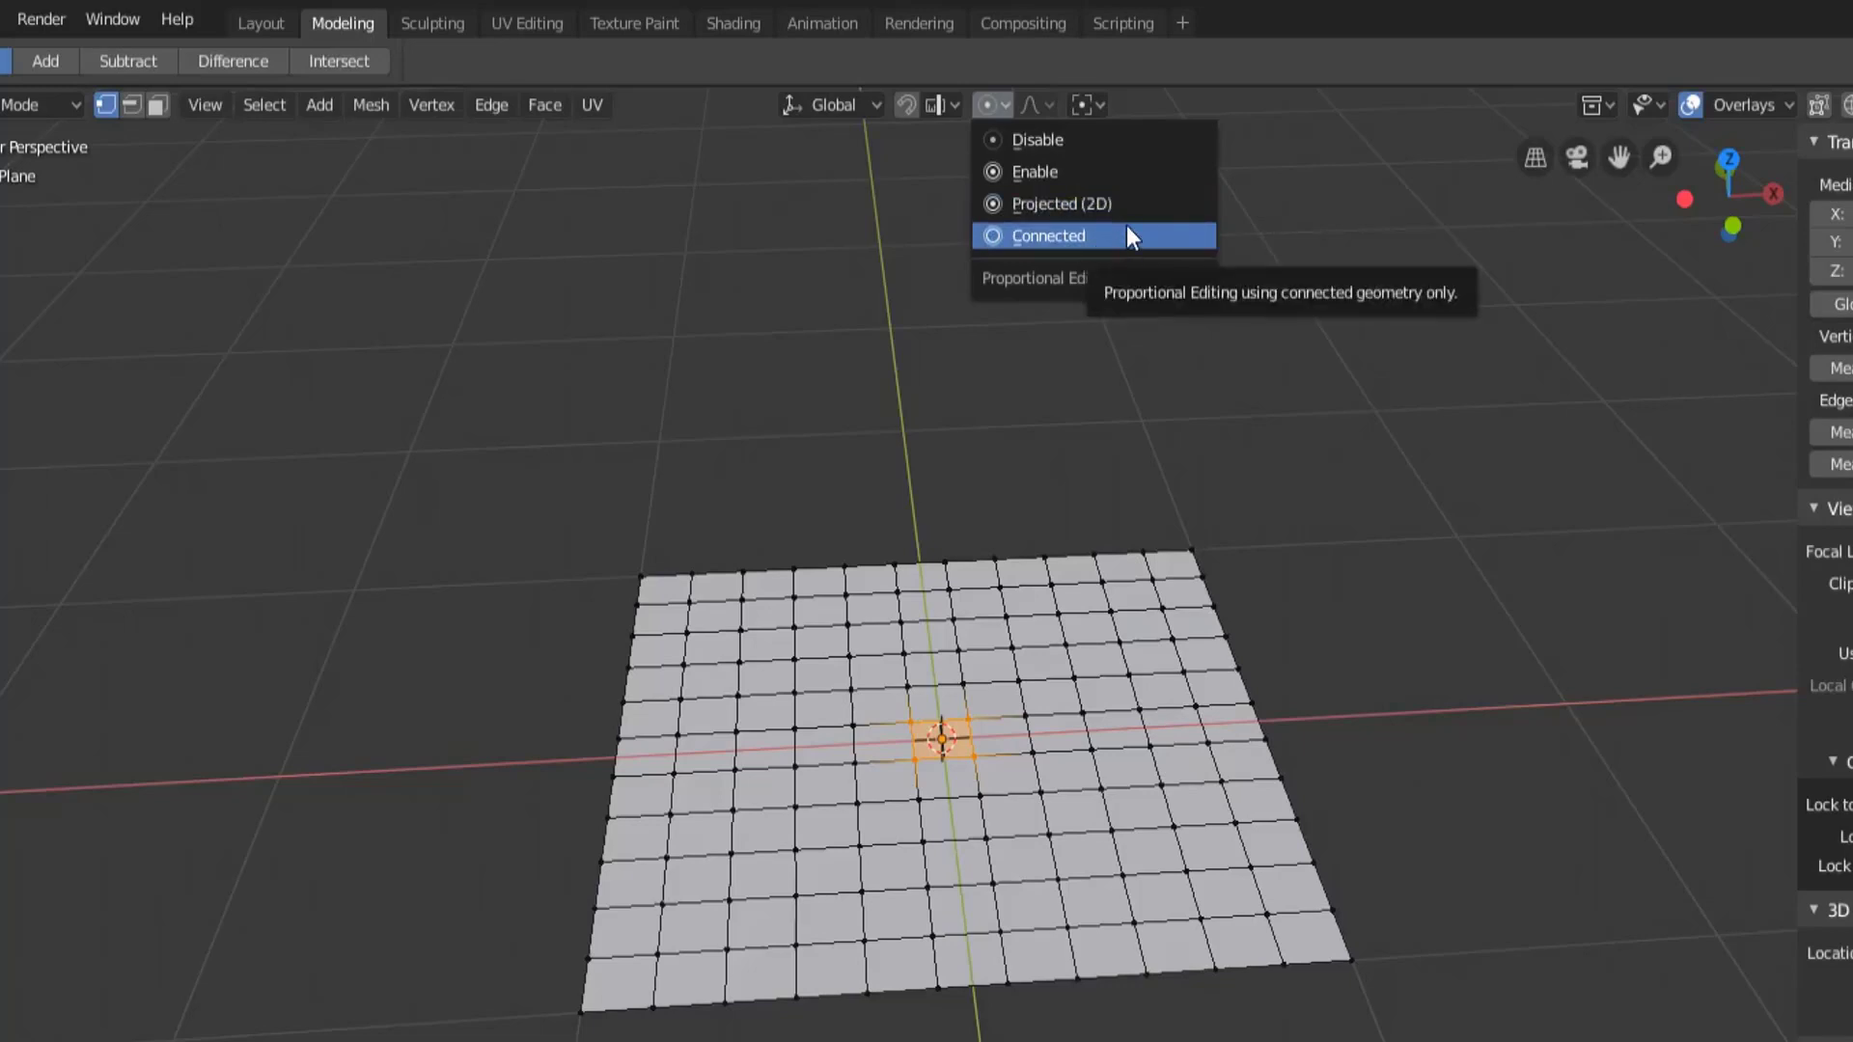
click(1131, 199)
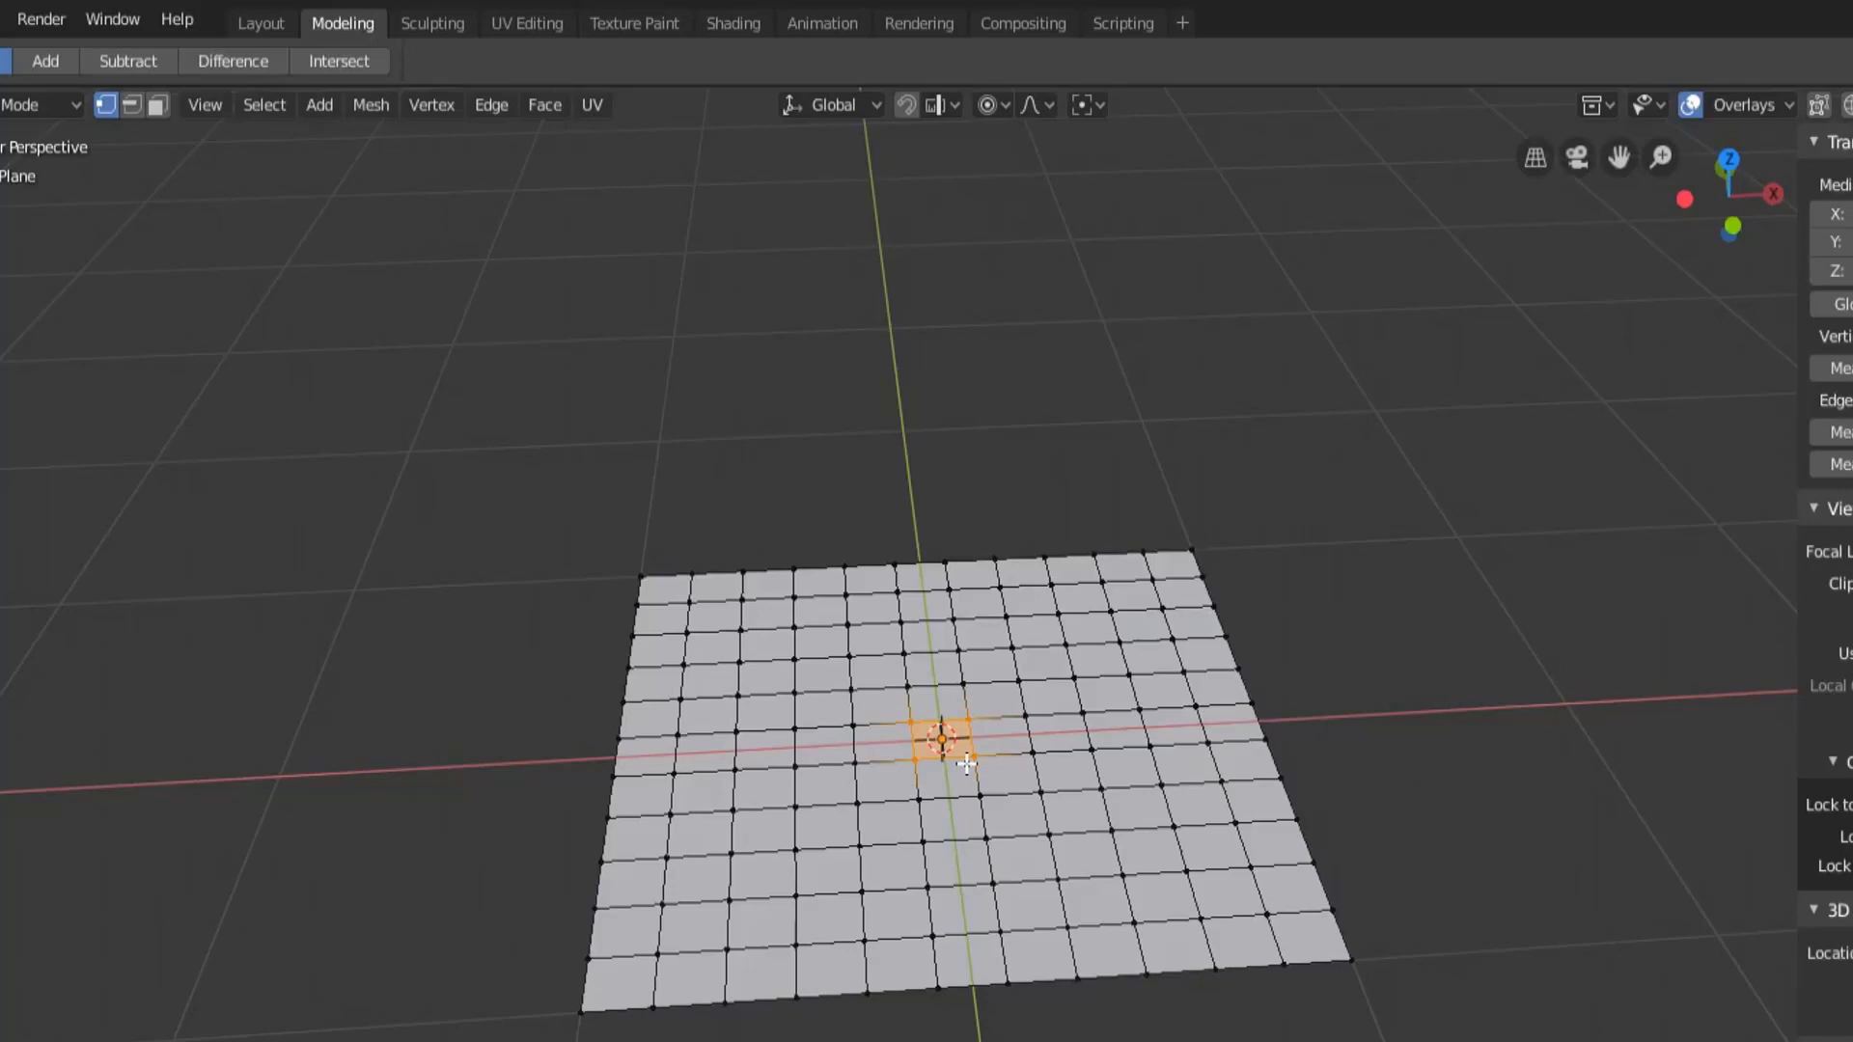
key(3)
key(KP_3)
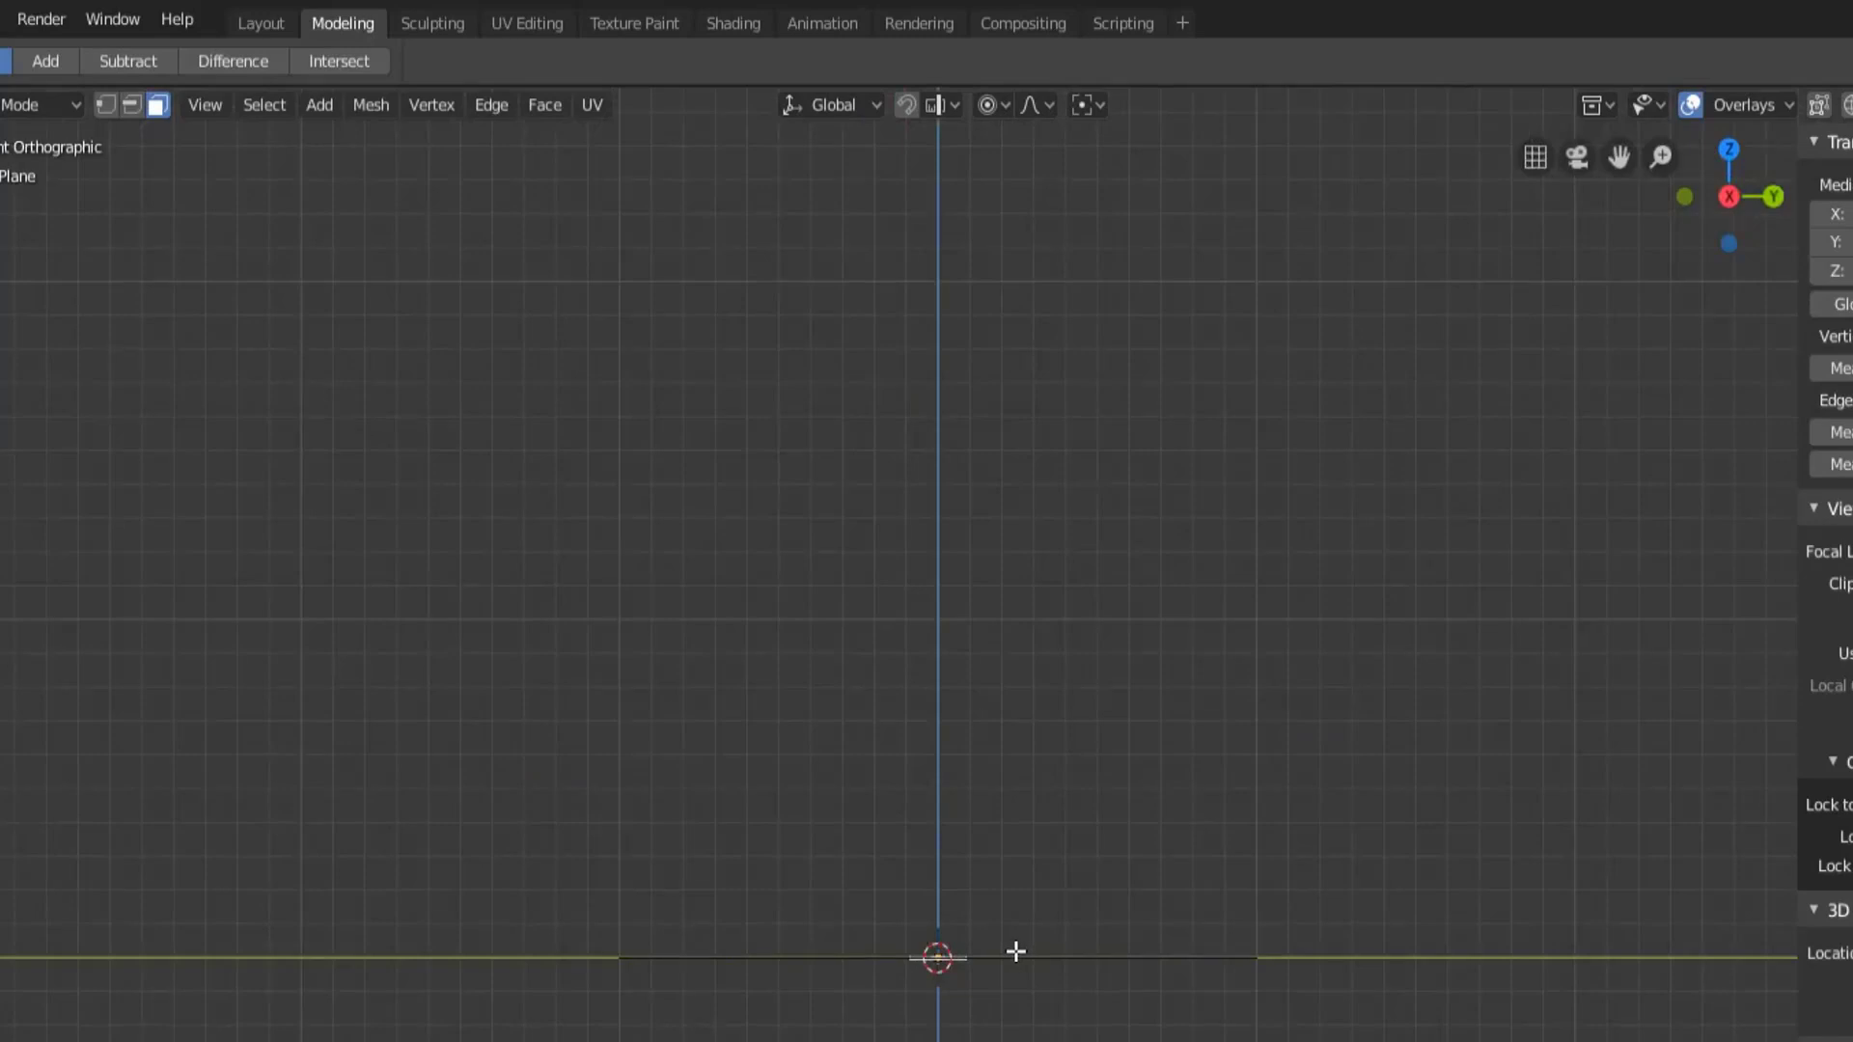
key(g)
key(z)
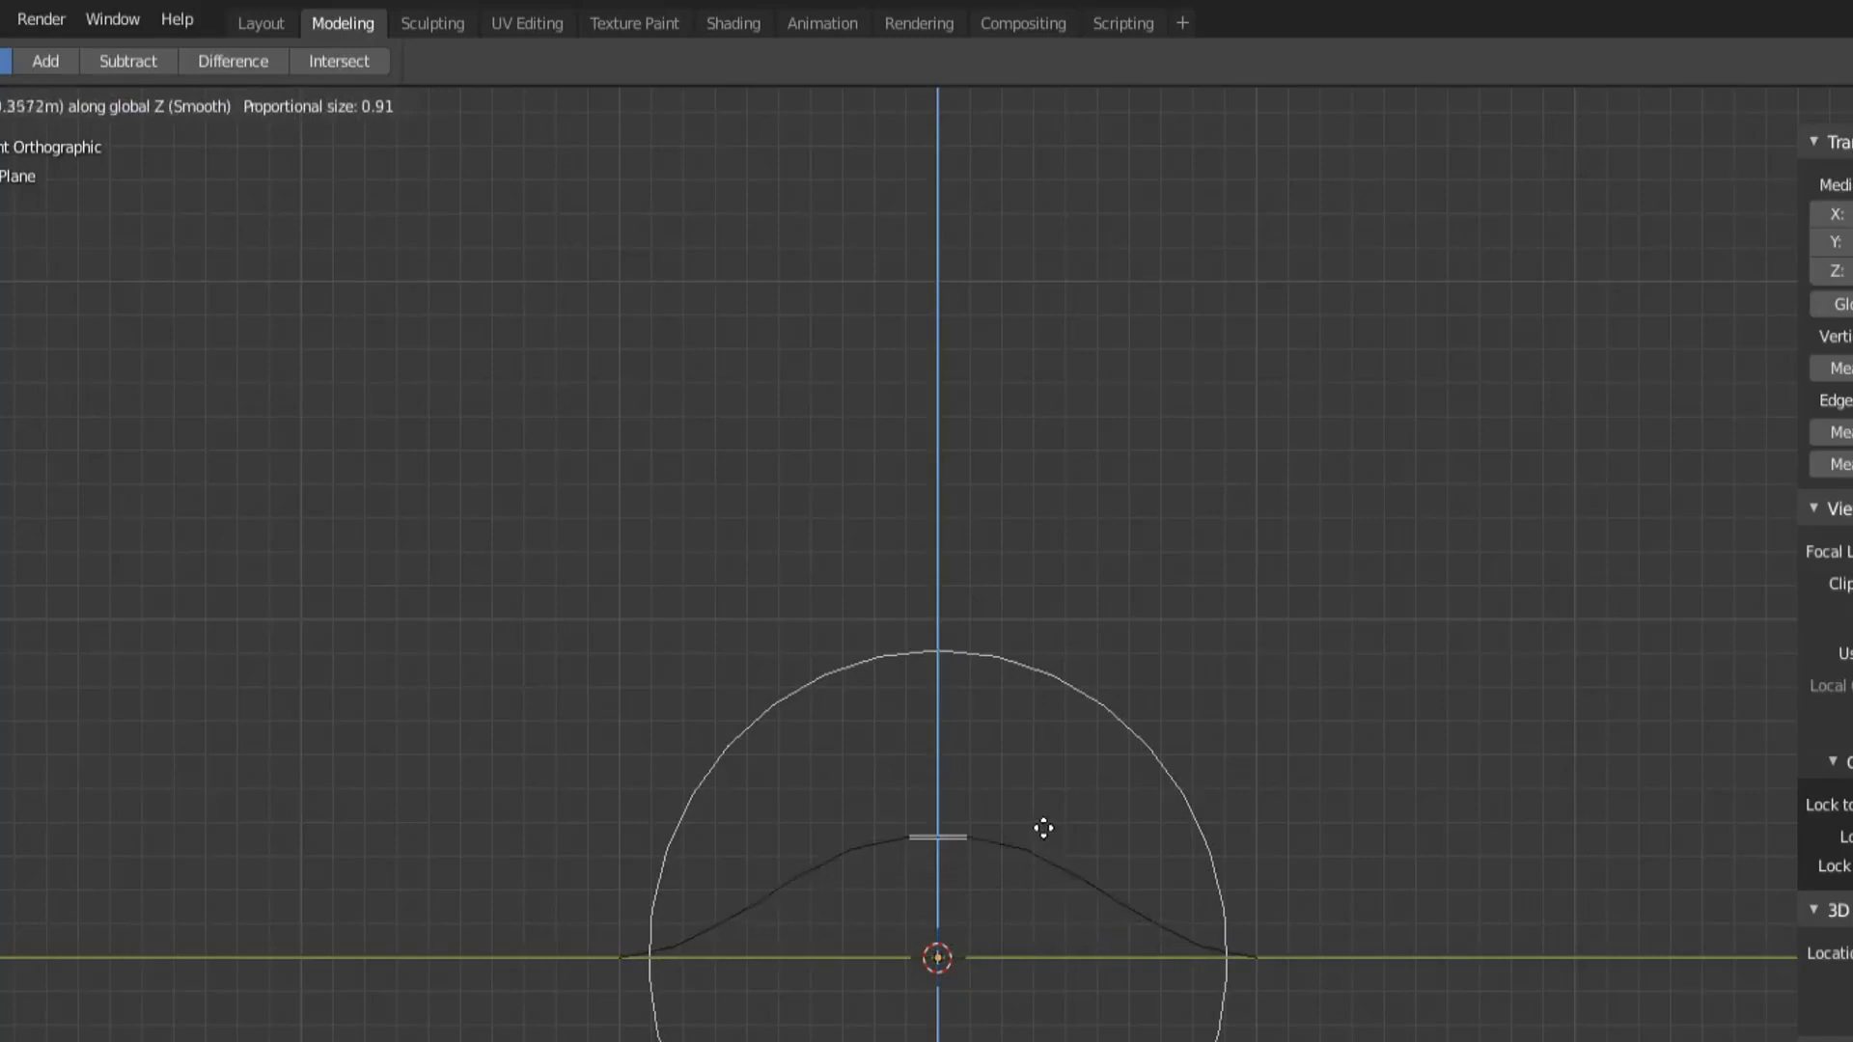
click(1049, 752)
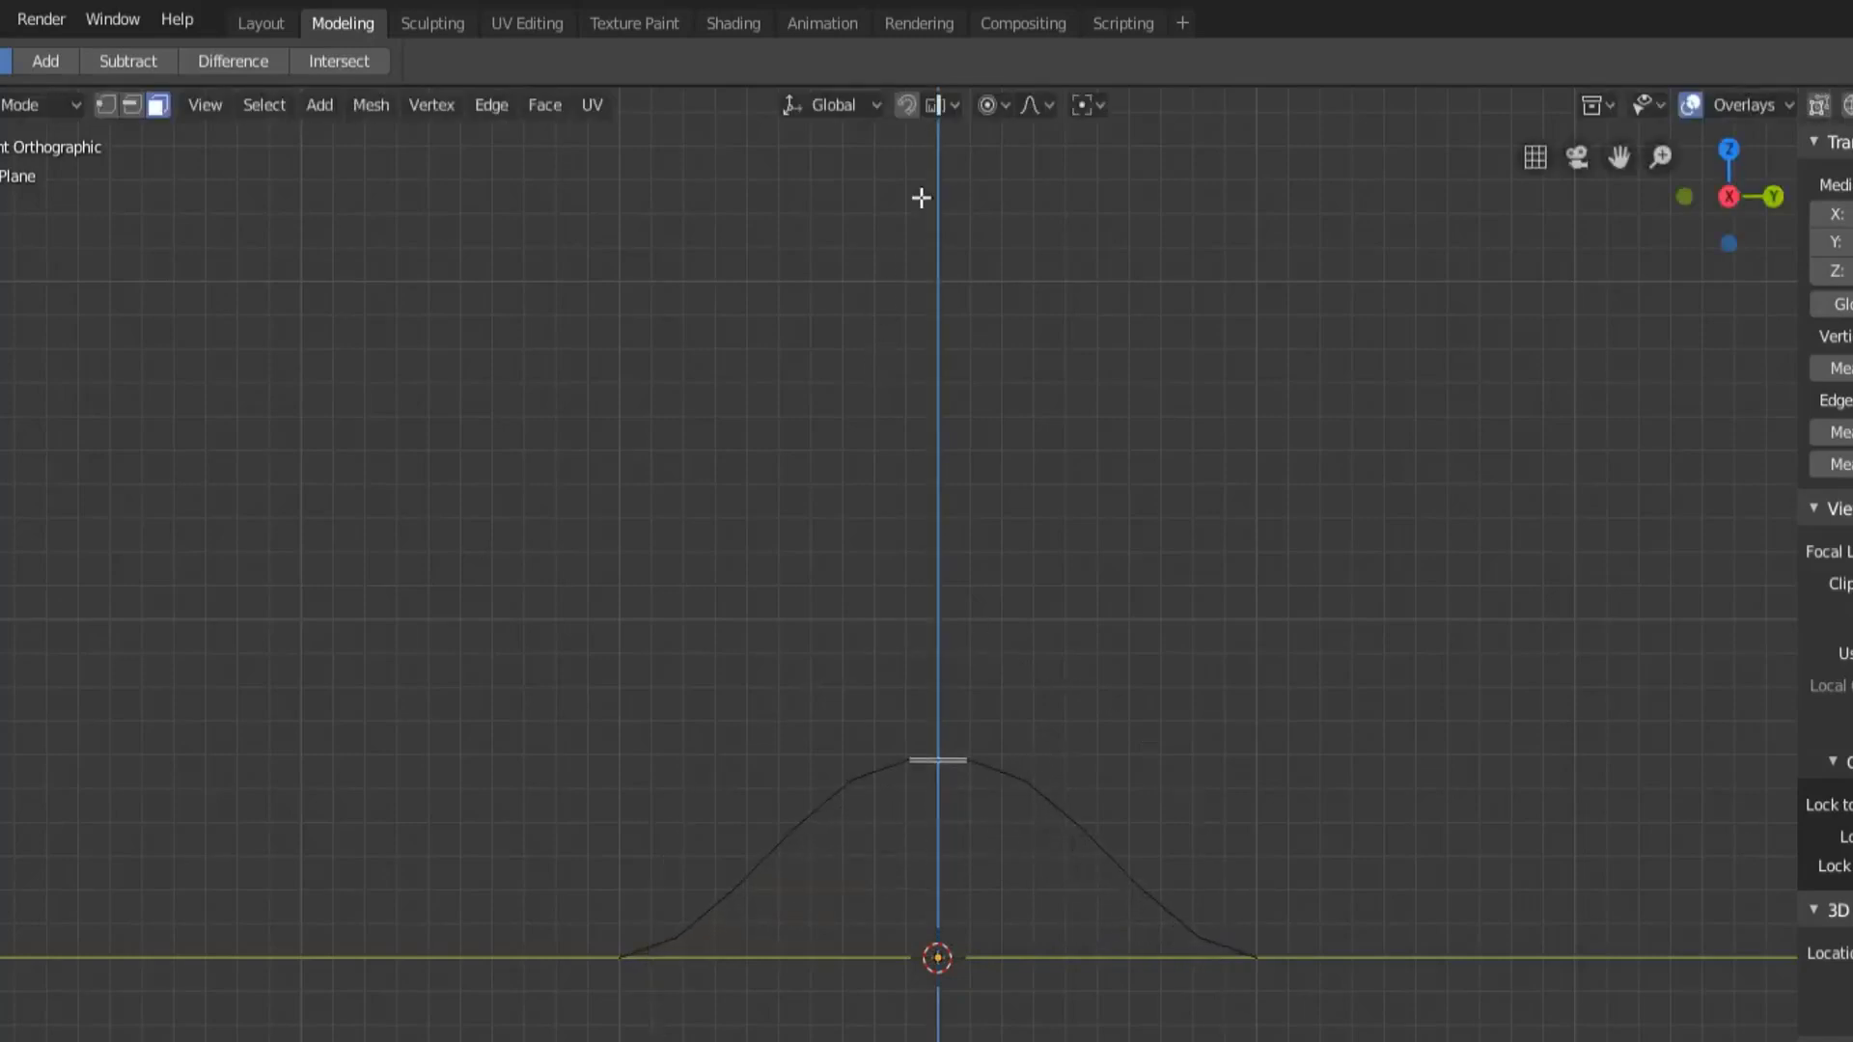
click(982, 100)
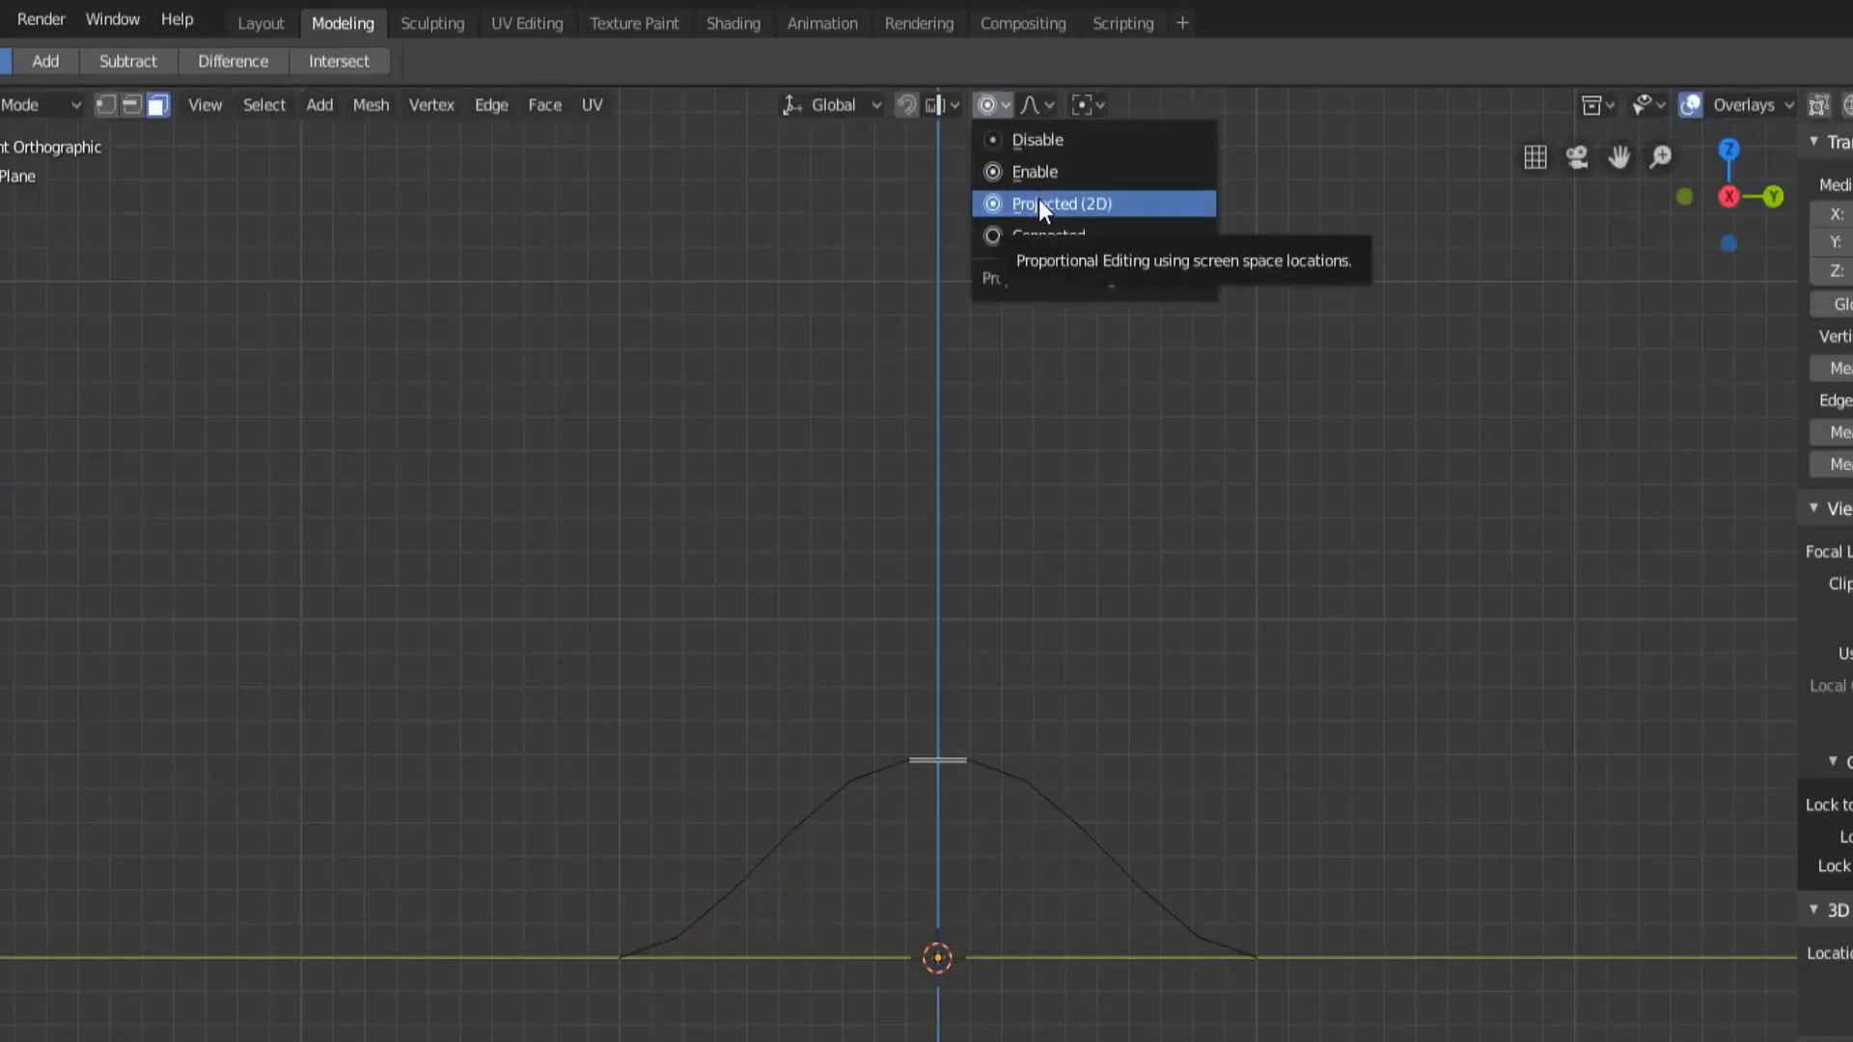
middle_drag(933, 700, 927, 965)
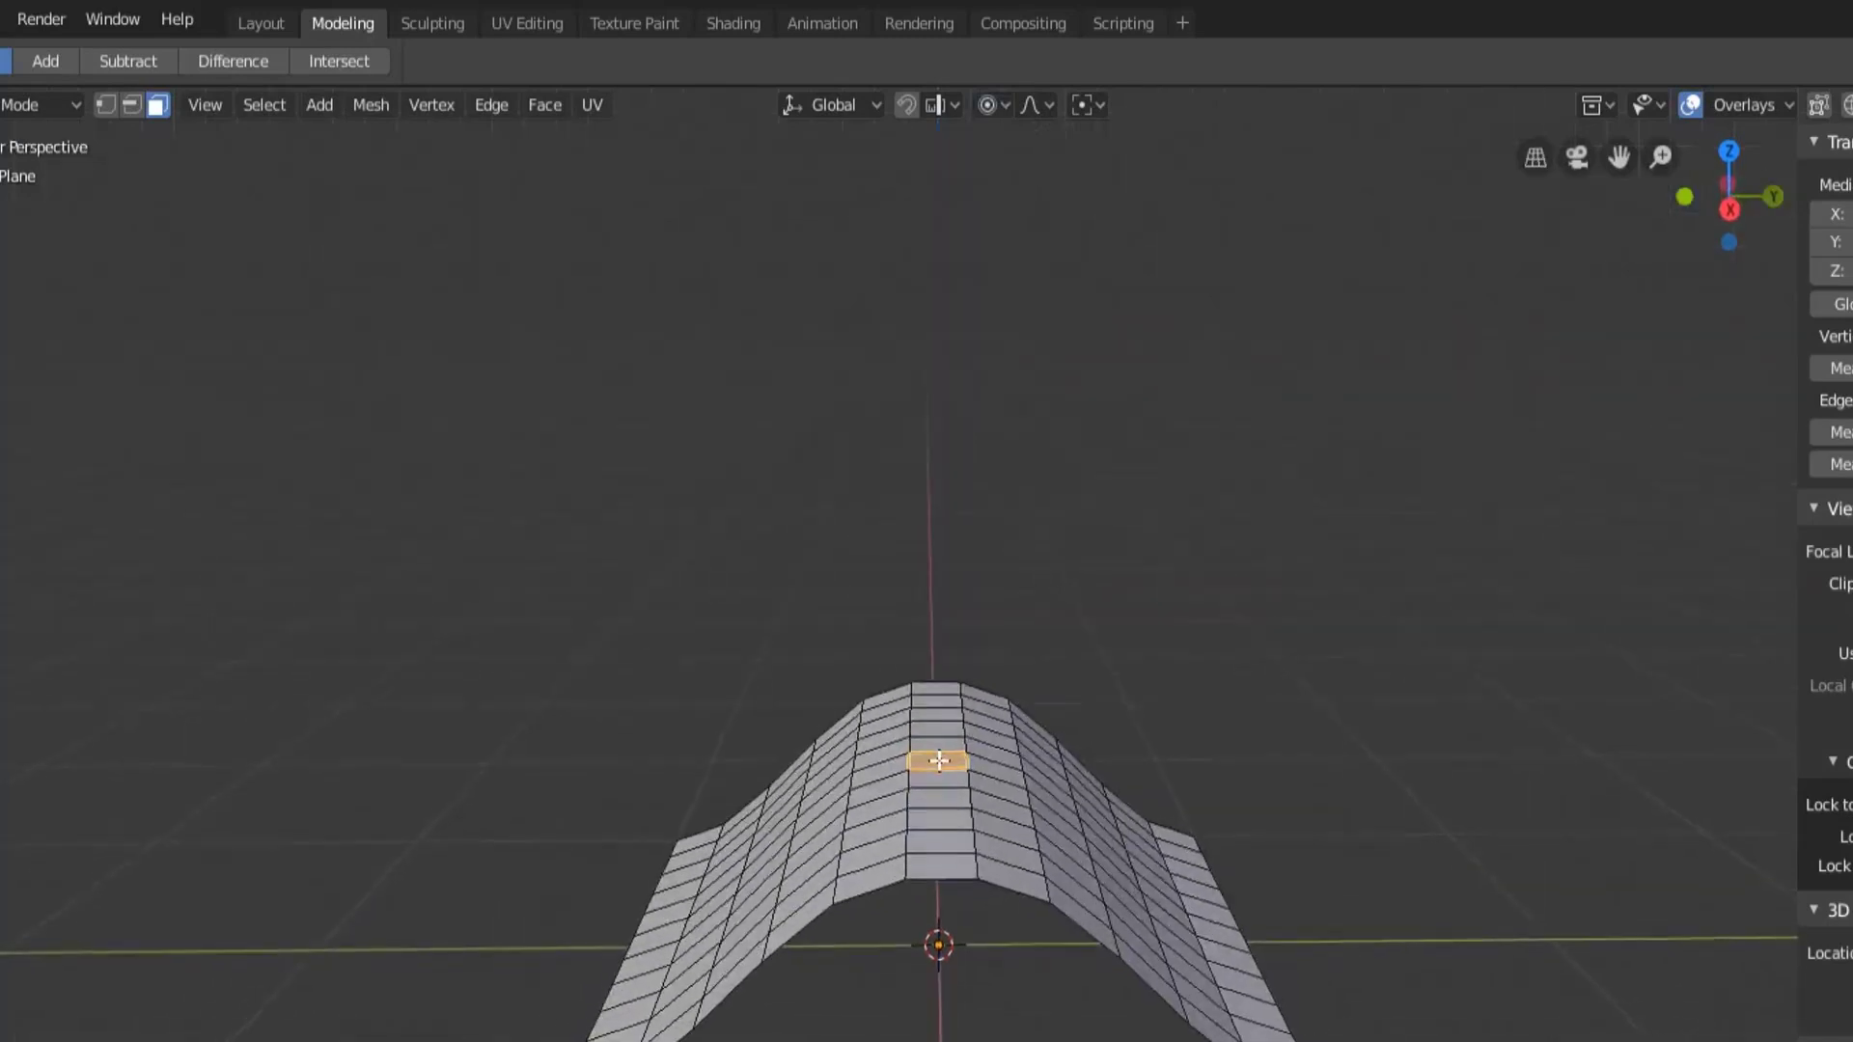
middle_drag(870, 892, 956, 988)
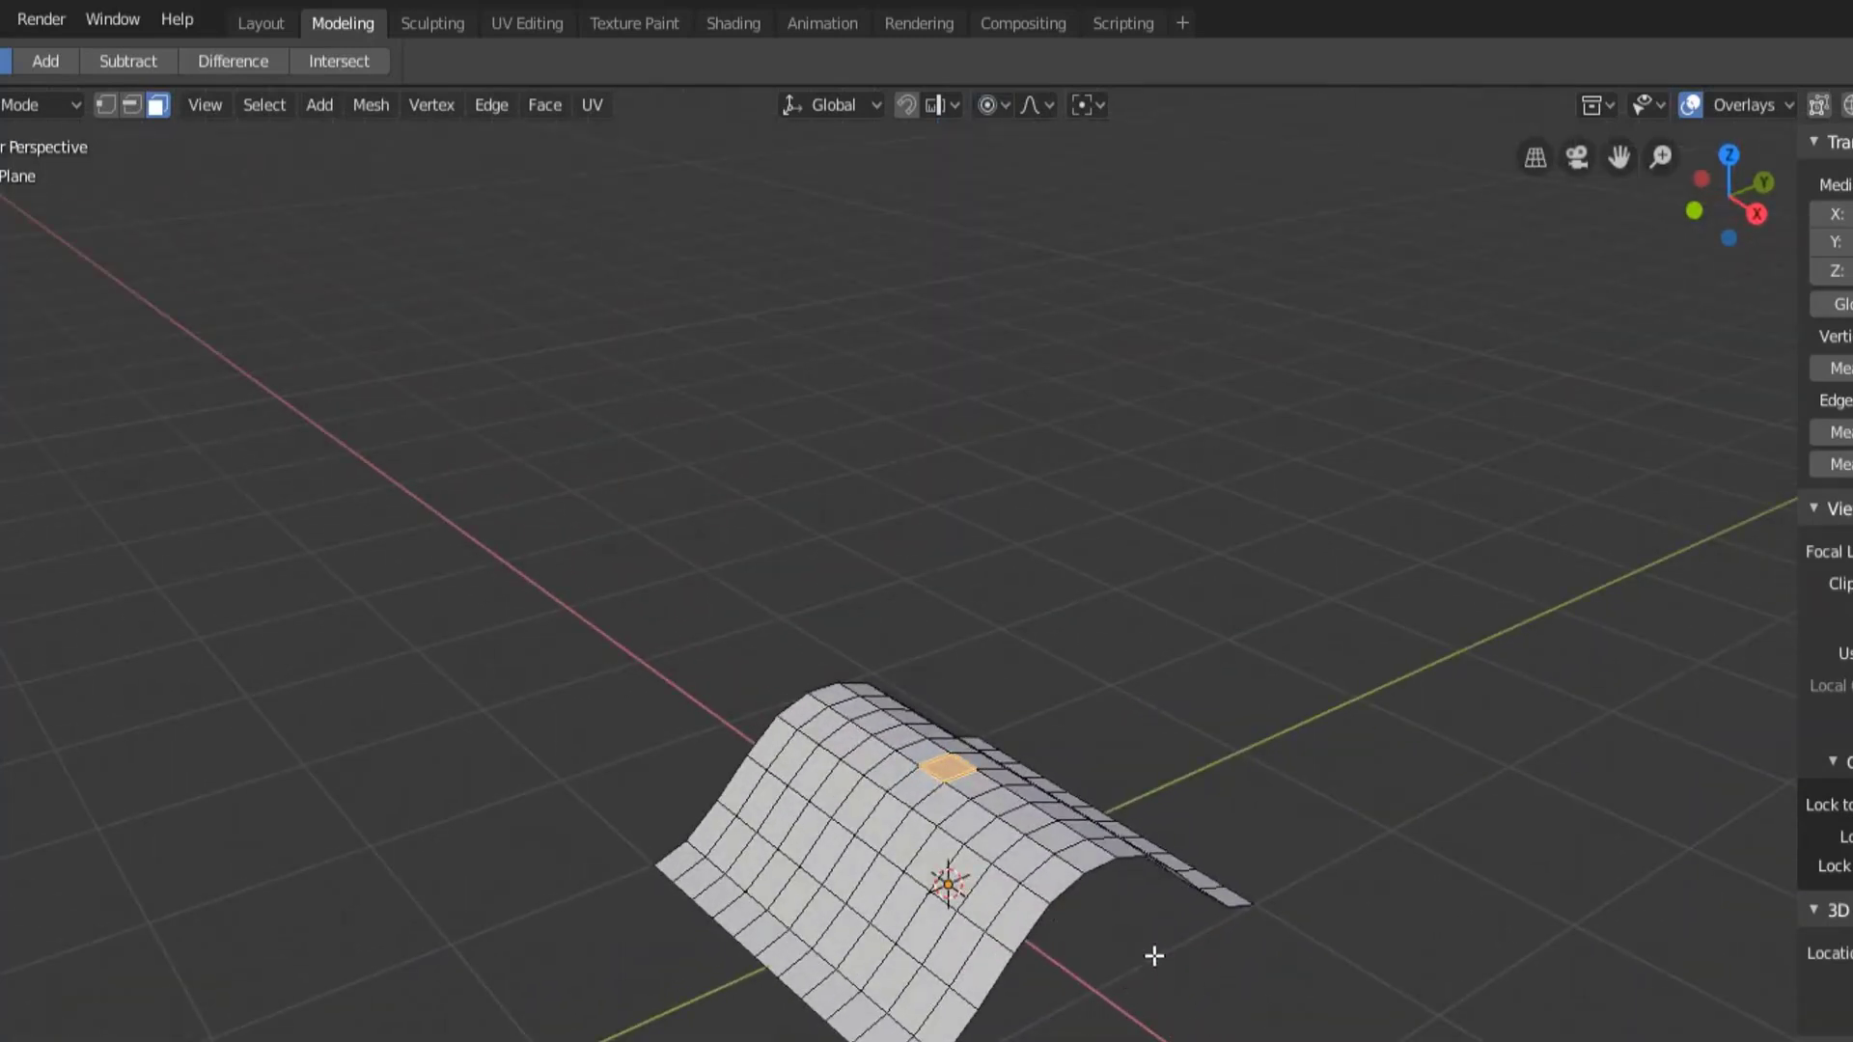
key(KP_1)
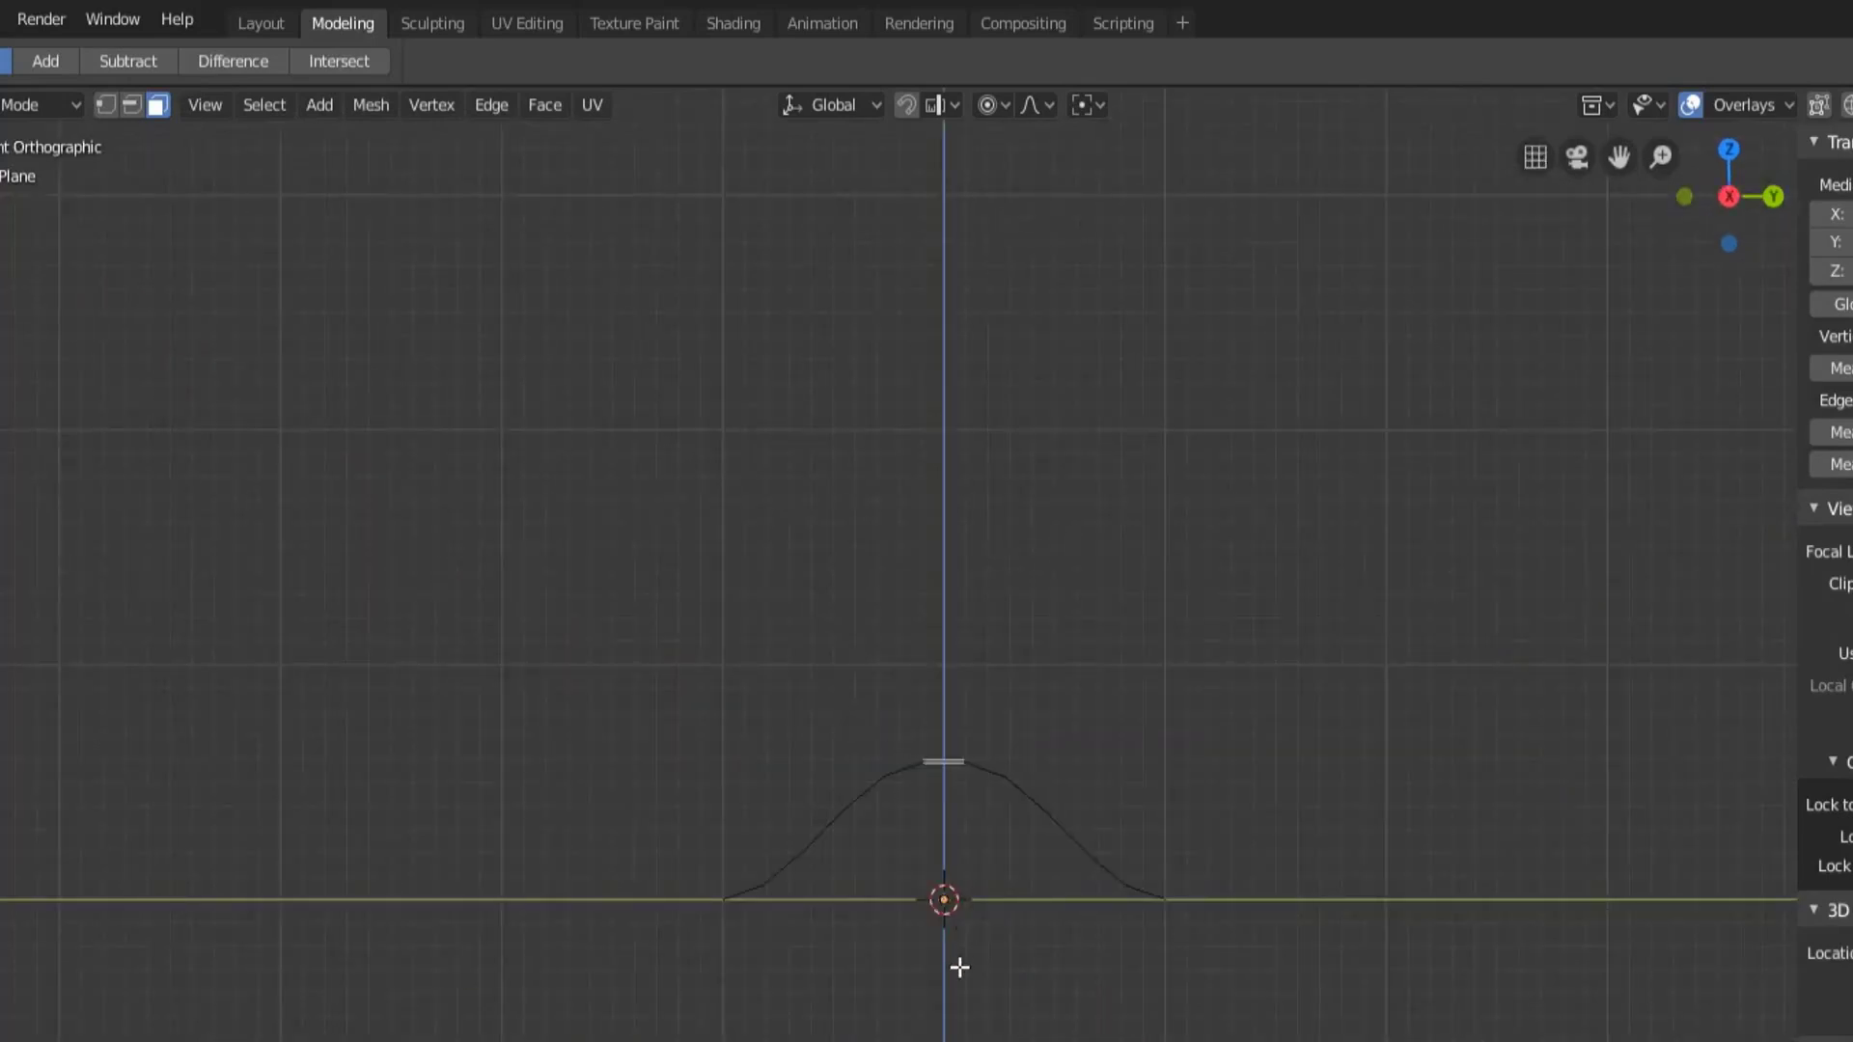
scroll(1150, 931, up, 5)
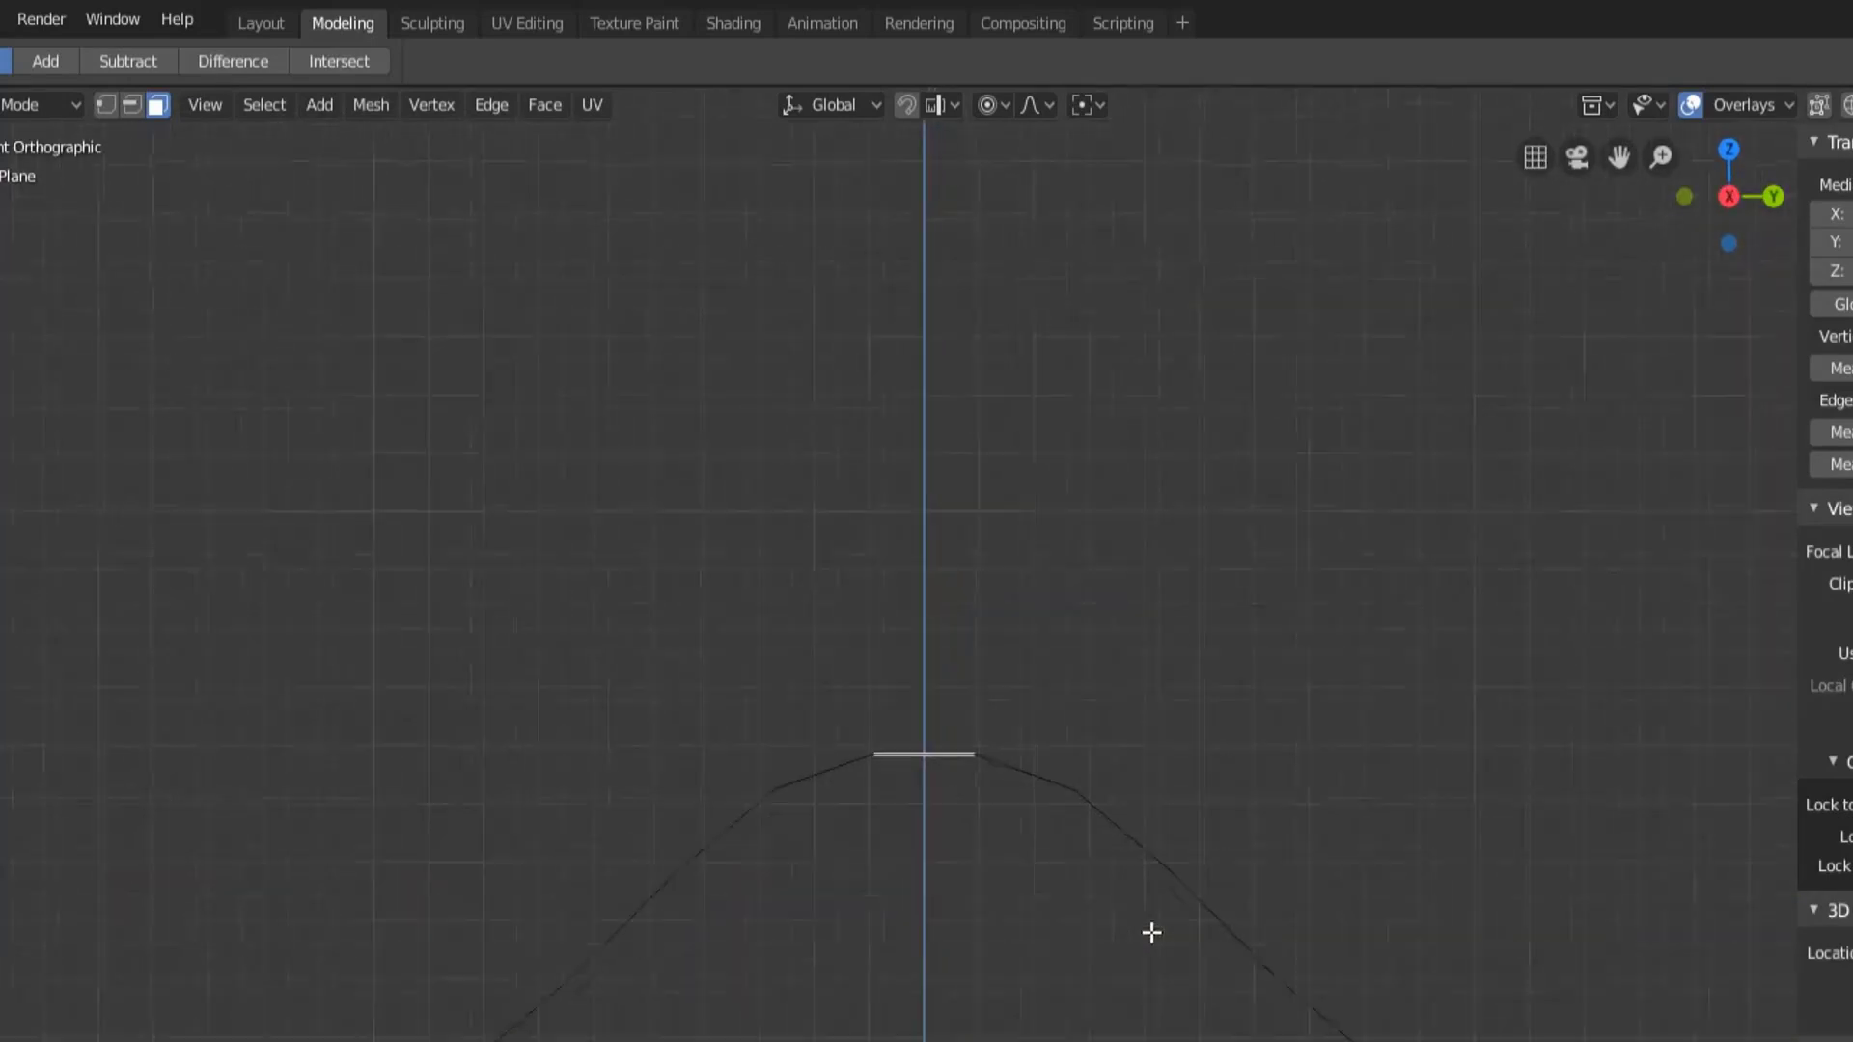
shift+scroll(986, 505, down, 3)
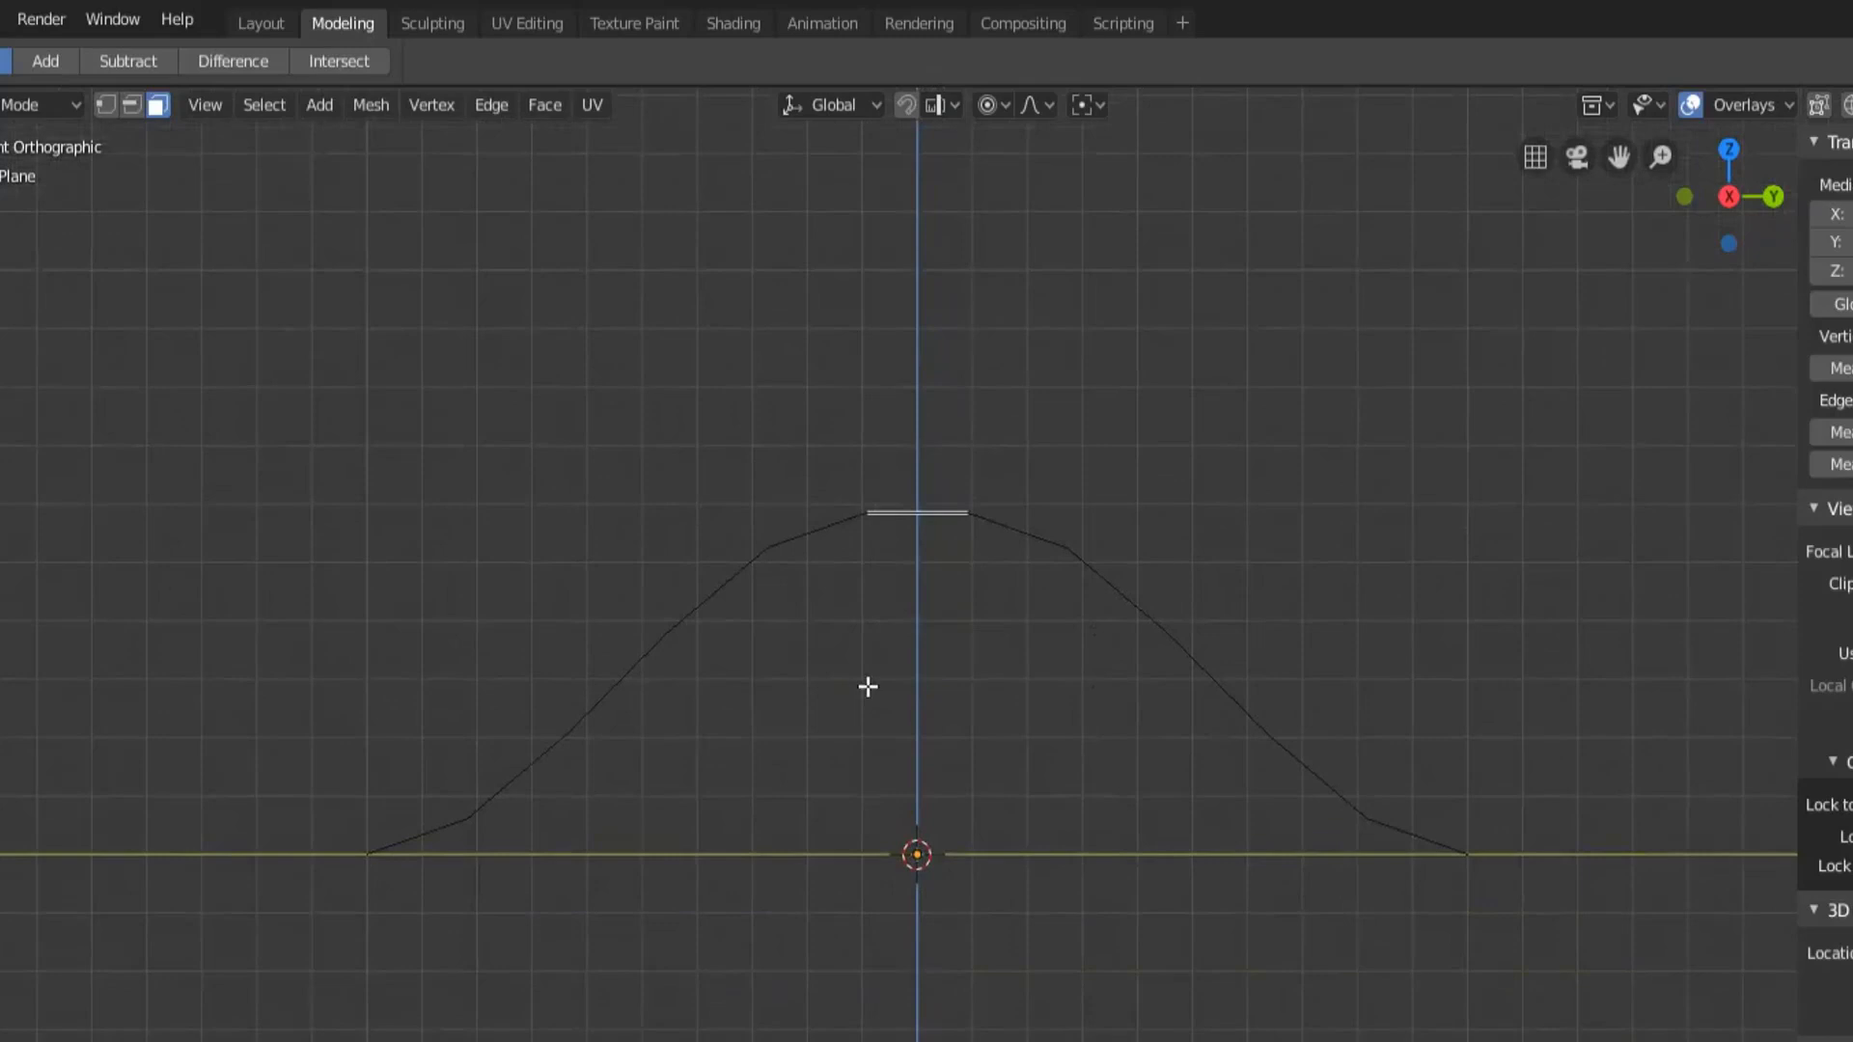
middle_drag(869, 686, 1019, 901)
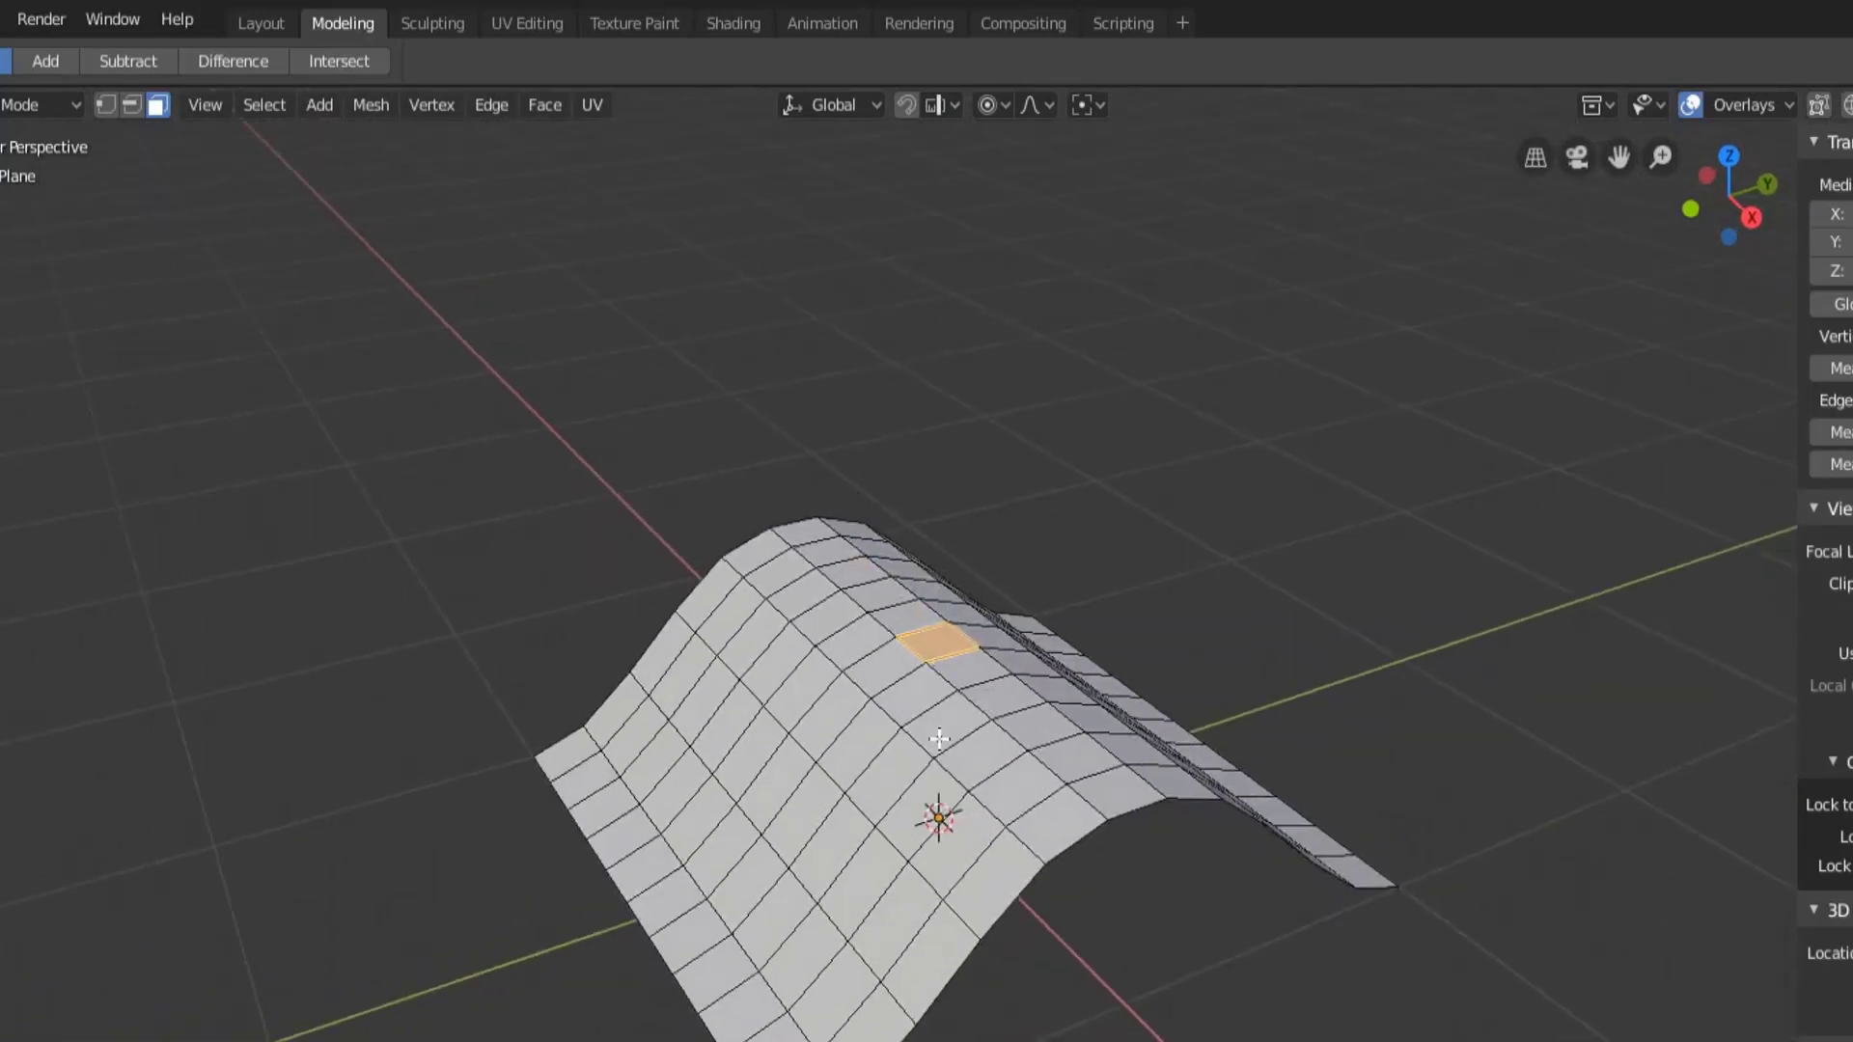
key(ctrl+z)
middle_drag(943, 744, 970, 868)
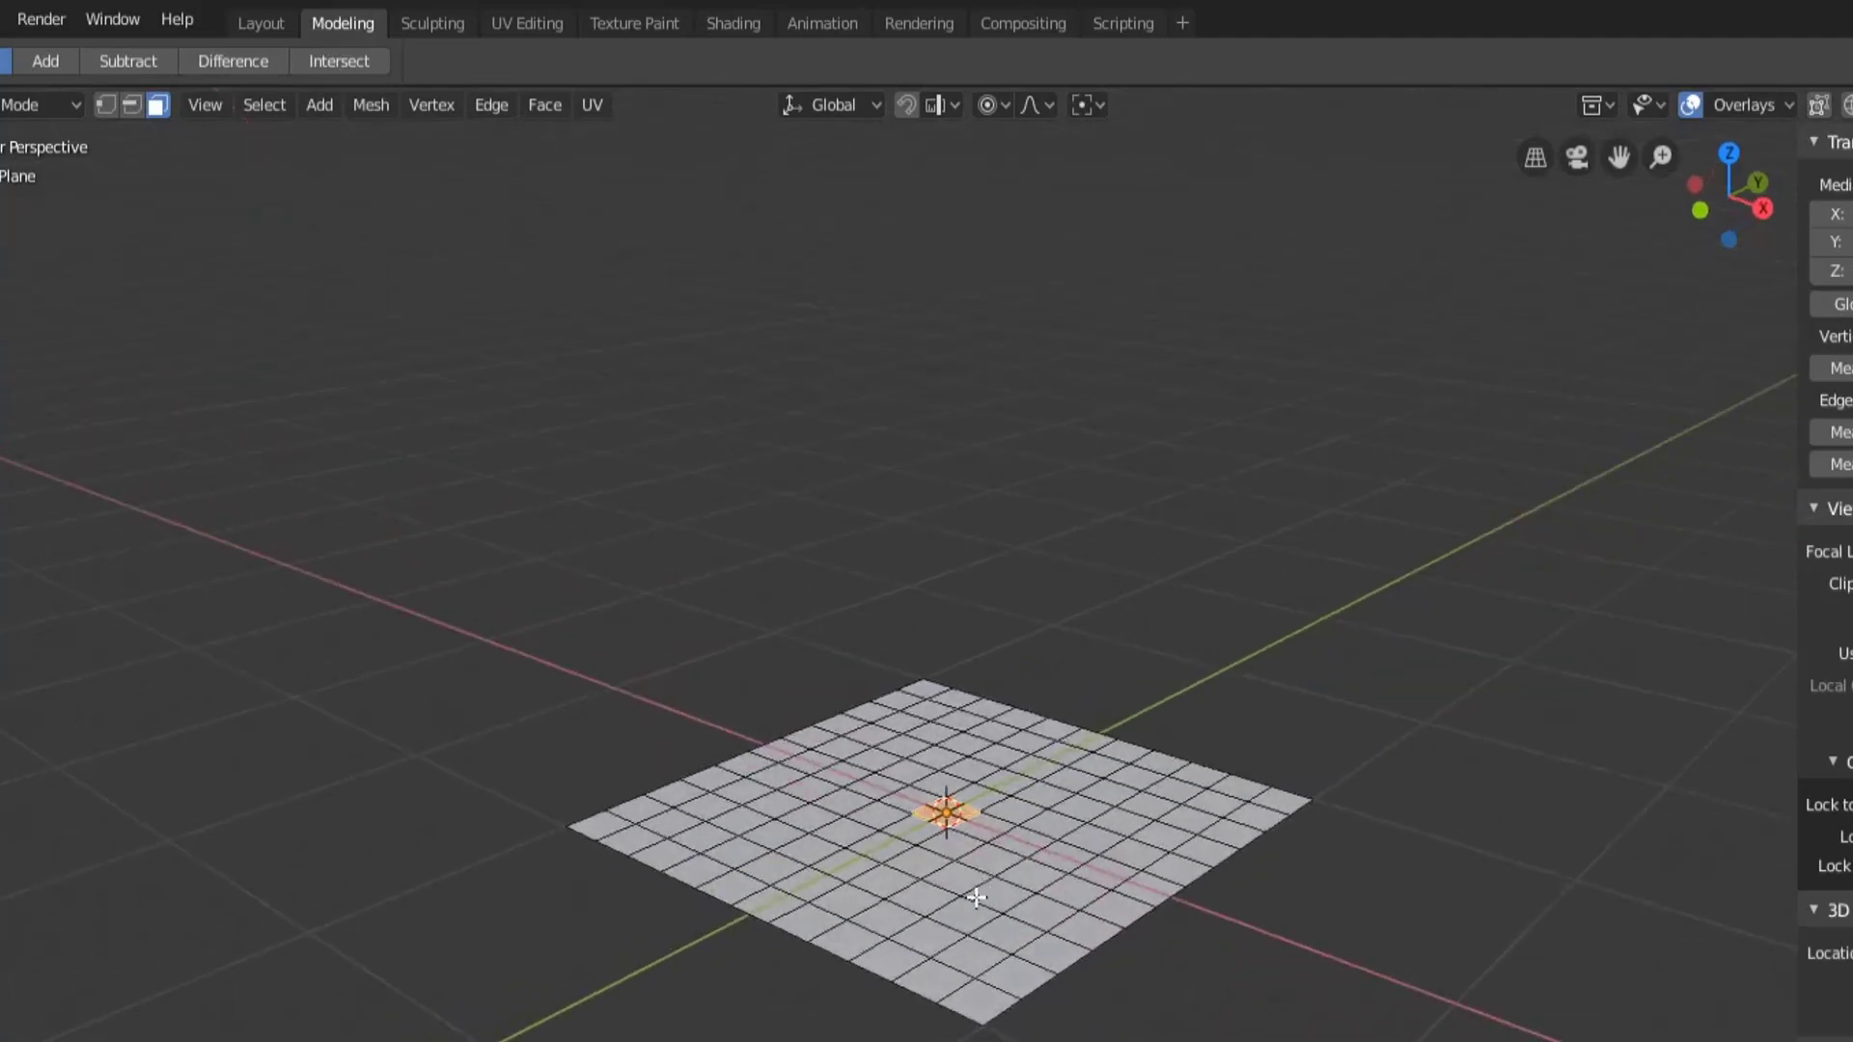
Raise the selected face along Z into a smooth rounded bump.
key(g)
key(z)
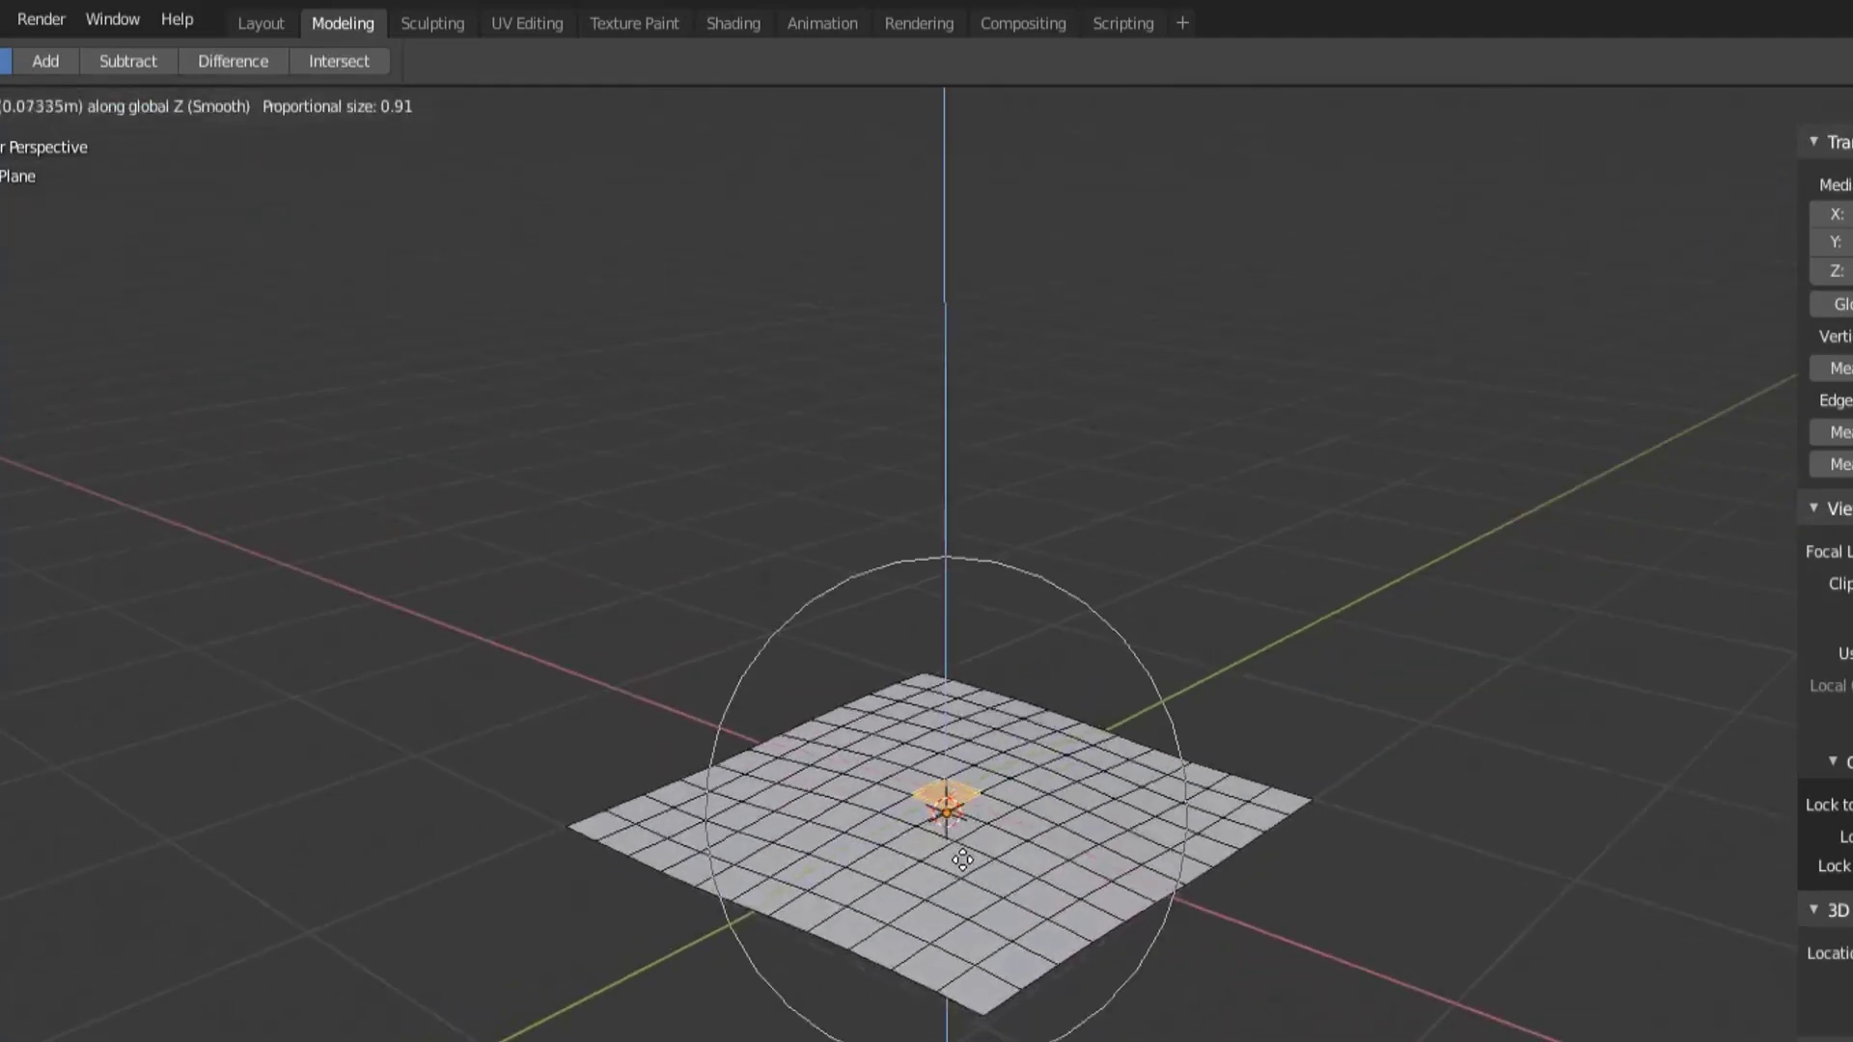
click(1023, 695)
middle_drag(1023, 695, 1040, 812)
Set proportional editing to Connected and undo the bump to flatten the plane.
click(987, 106)
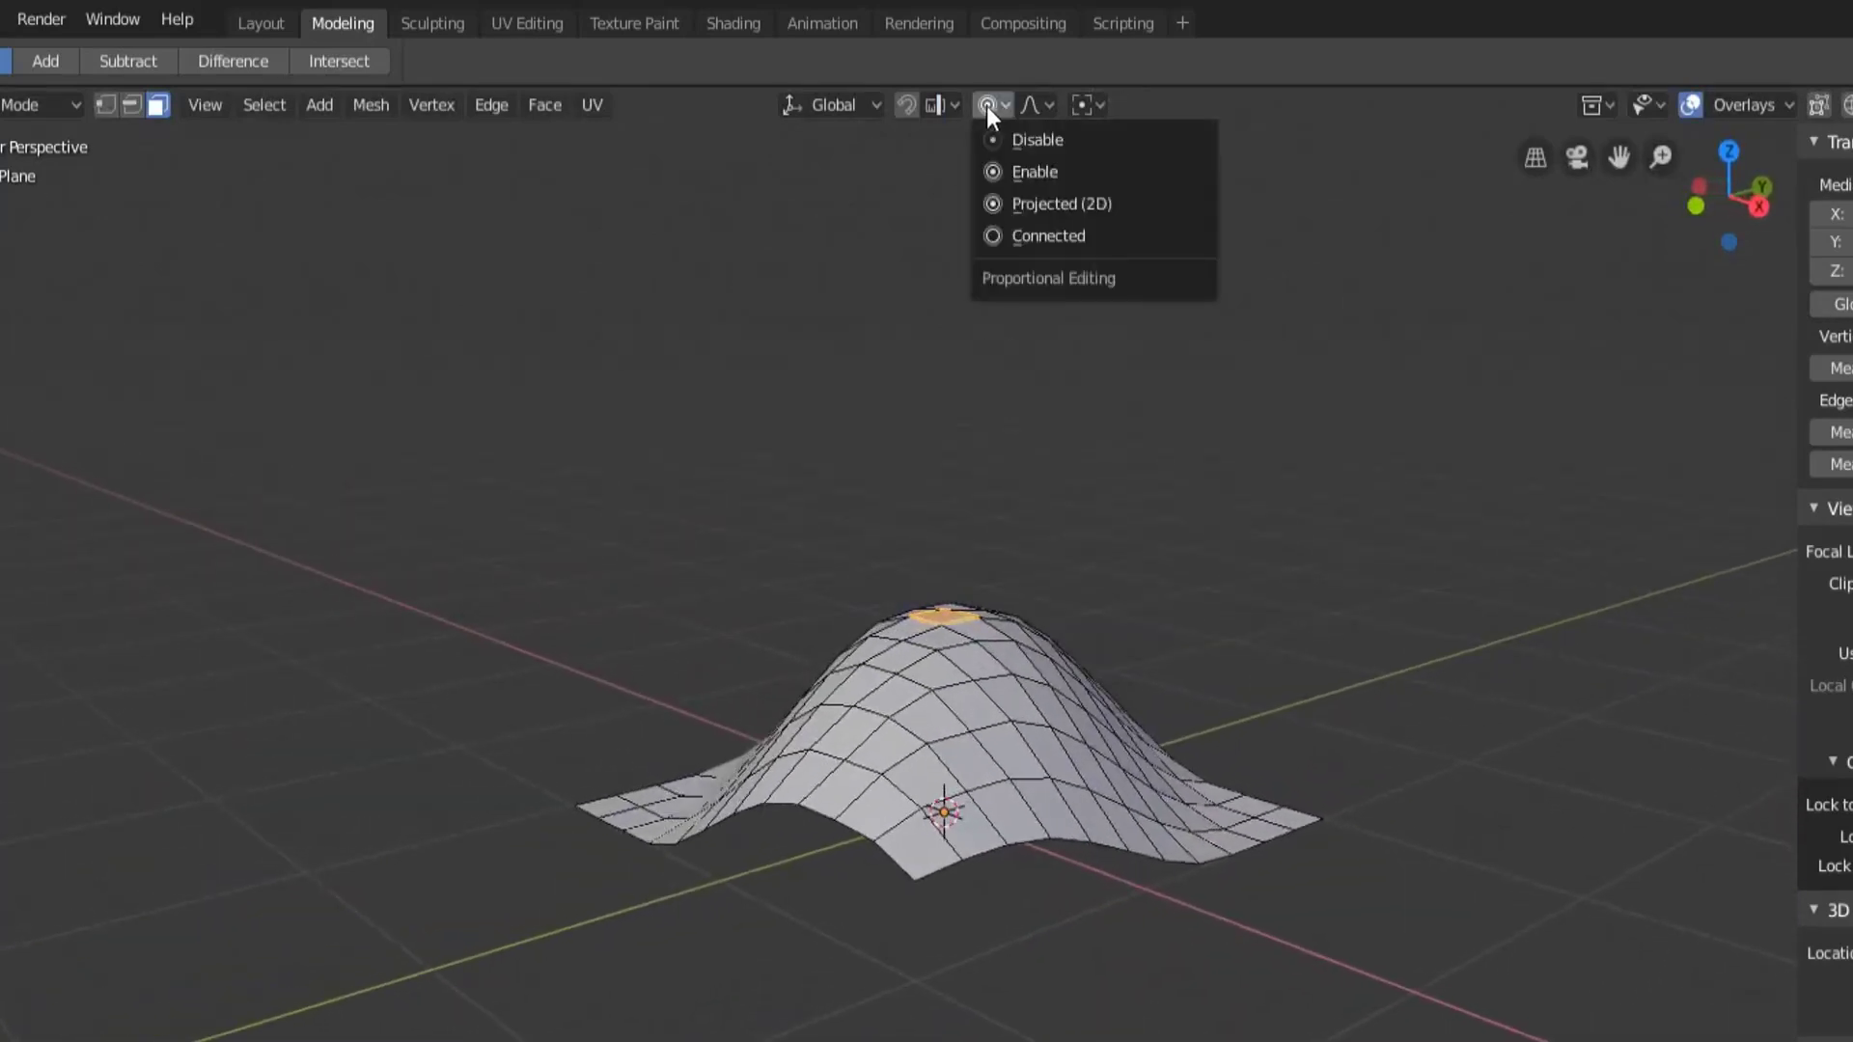
click(1048, 235)
key(ctrl+z)
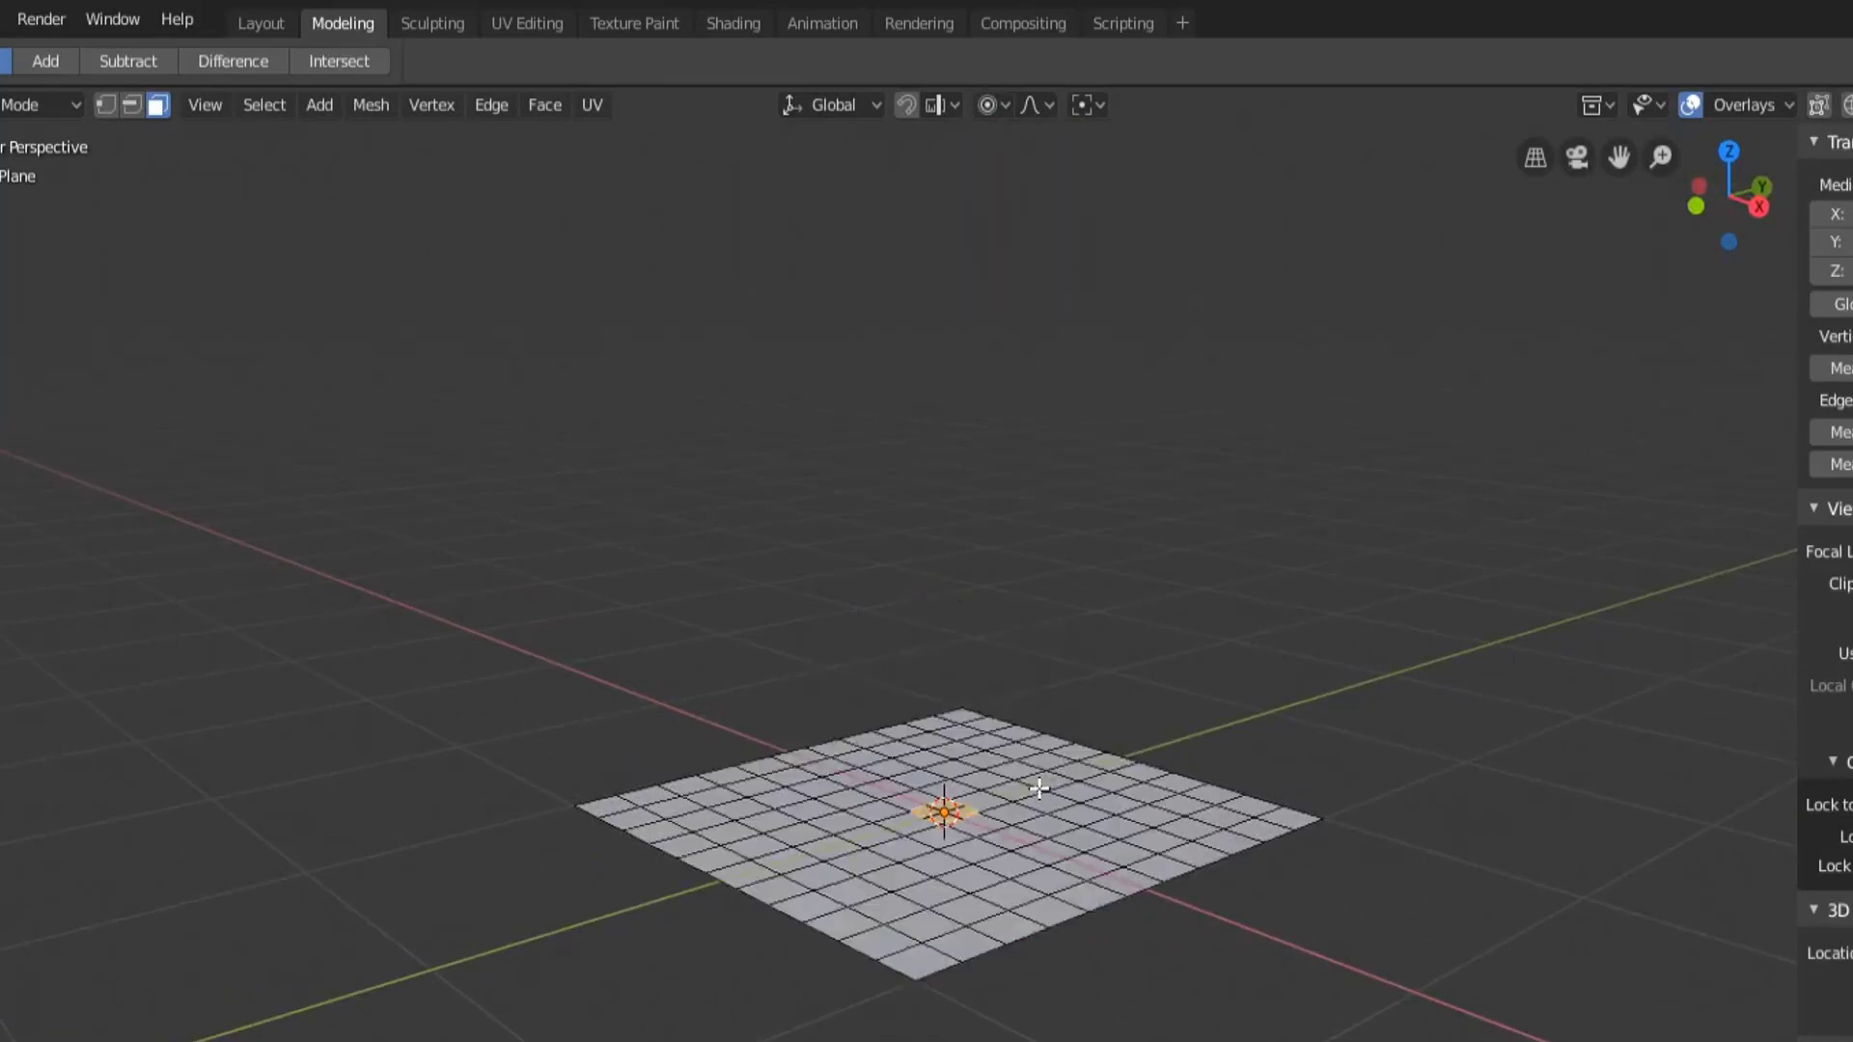
middle_drag(1135, 556, 936, 928)
Select the centre column of faces, delete them, then select a right-half face.
scroll(935, 928, up, 3)
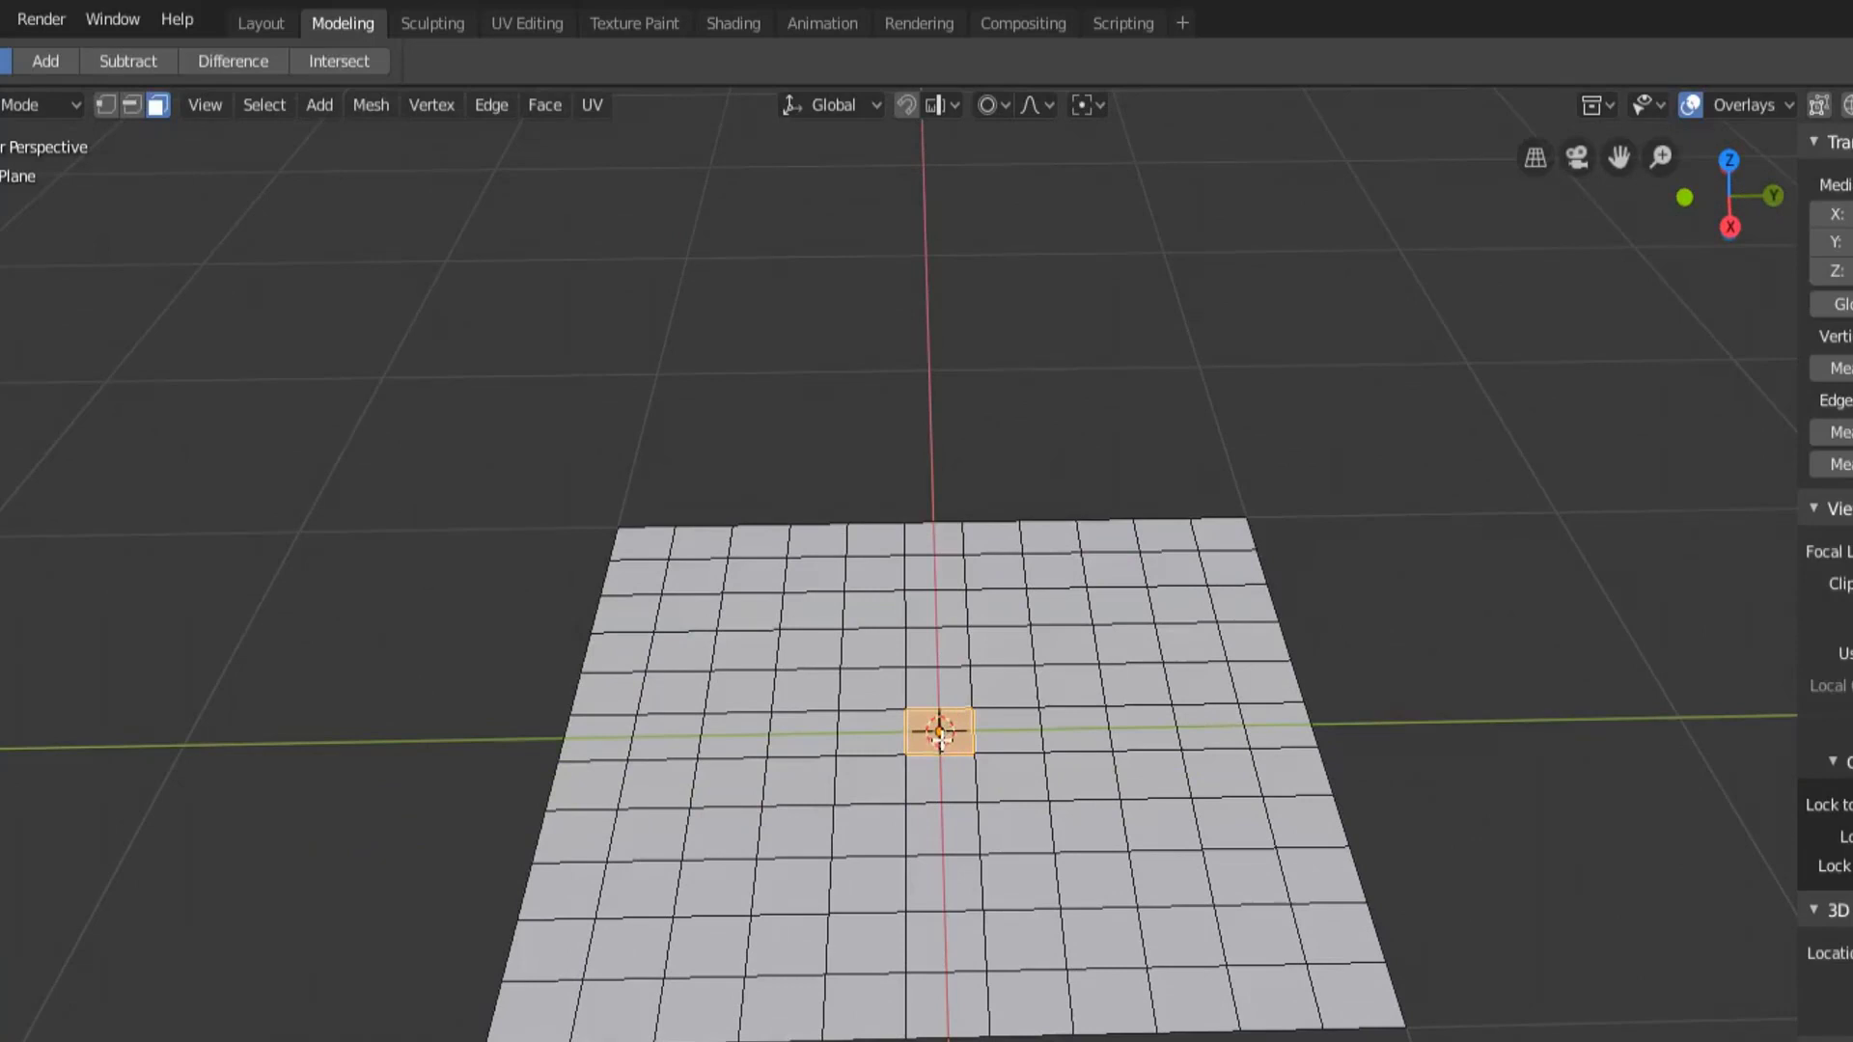
scroll(942, 735, down, 3)
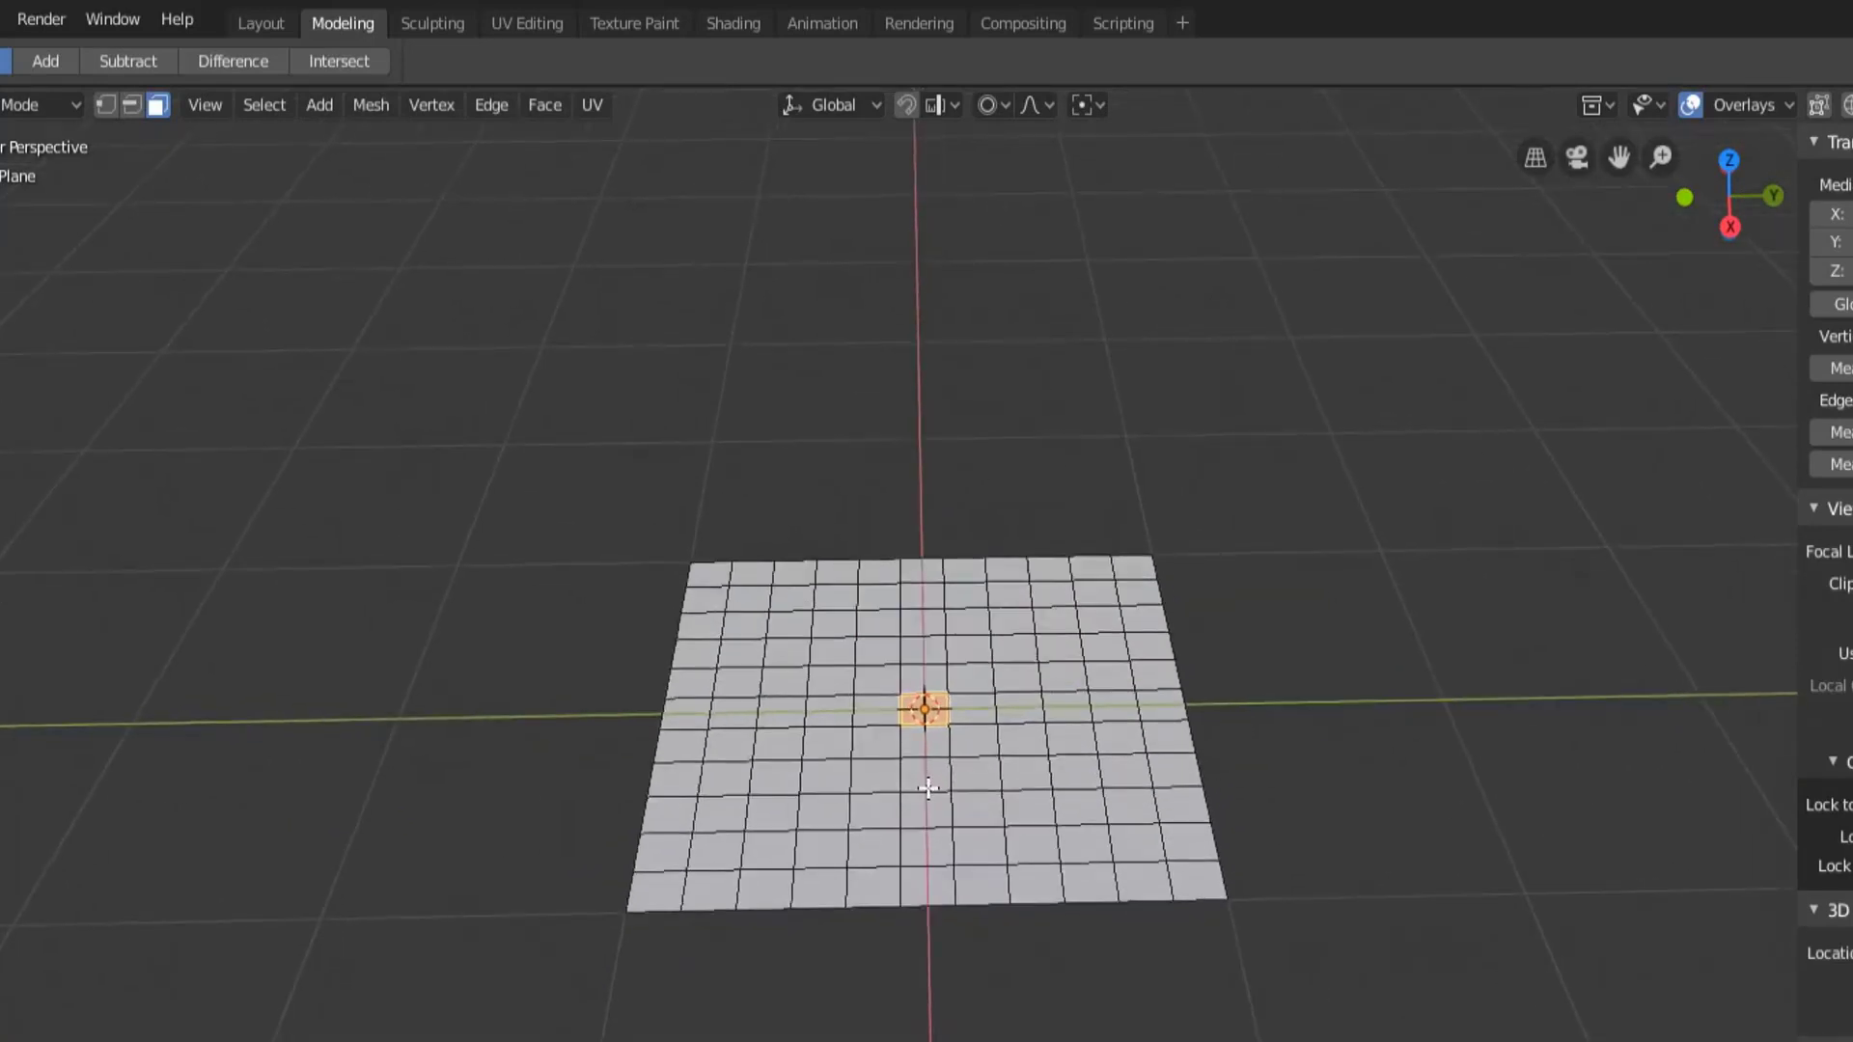
click(994, 104)
click(925, 575)
ctrl+click(921, 883)
key(x)
click(927, 899)
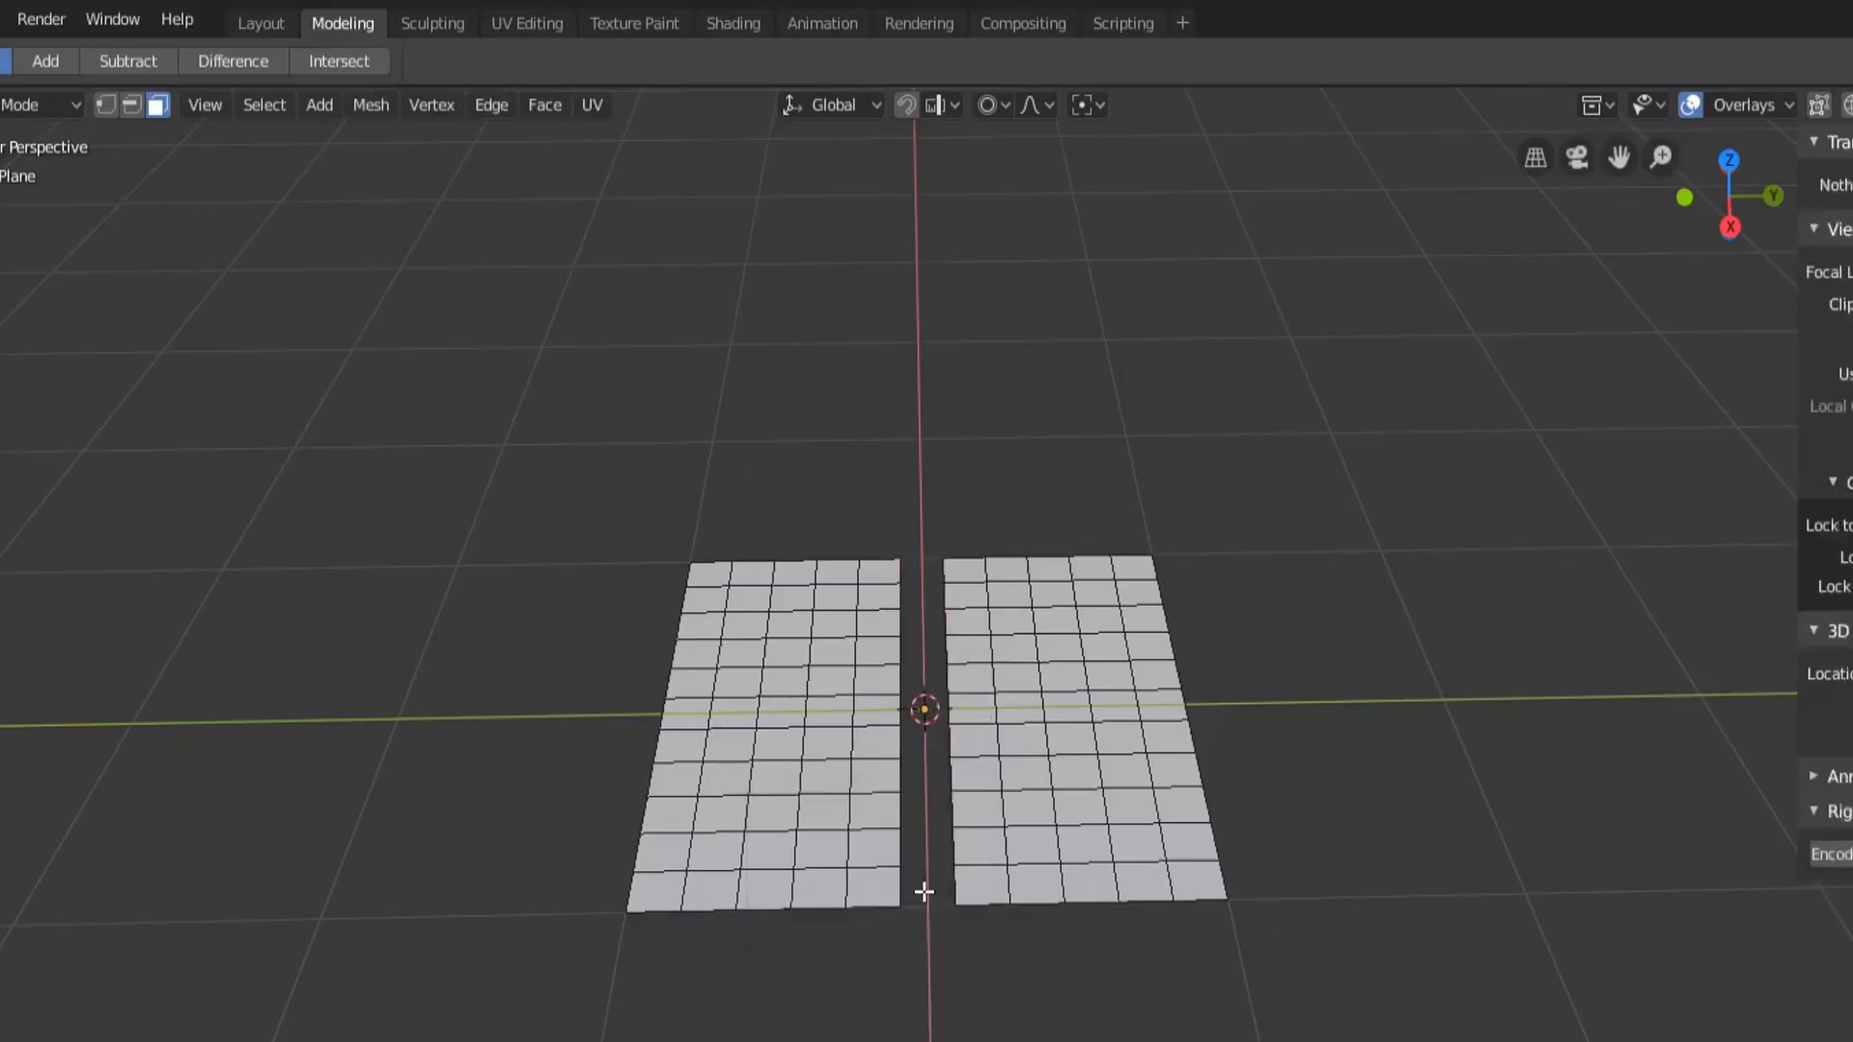
click(1067, 707)
Enable standard proportional editing and raise the selected face, bending both halves.
click(1008, 106)
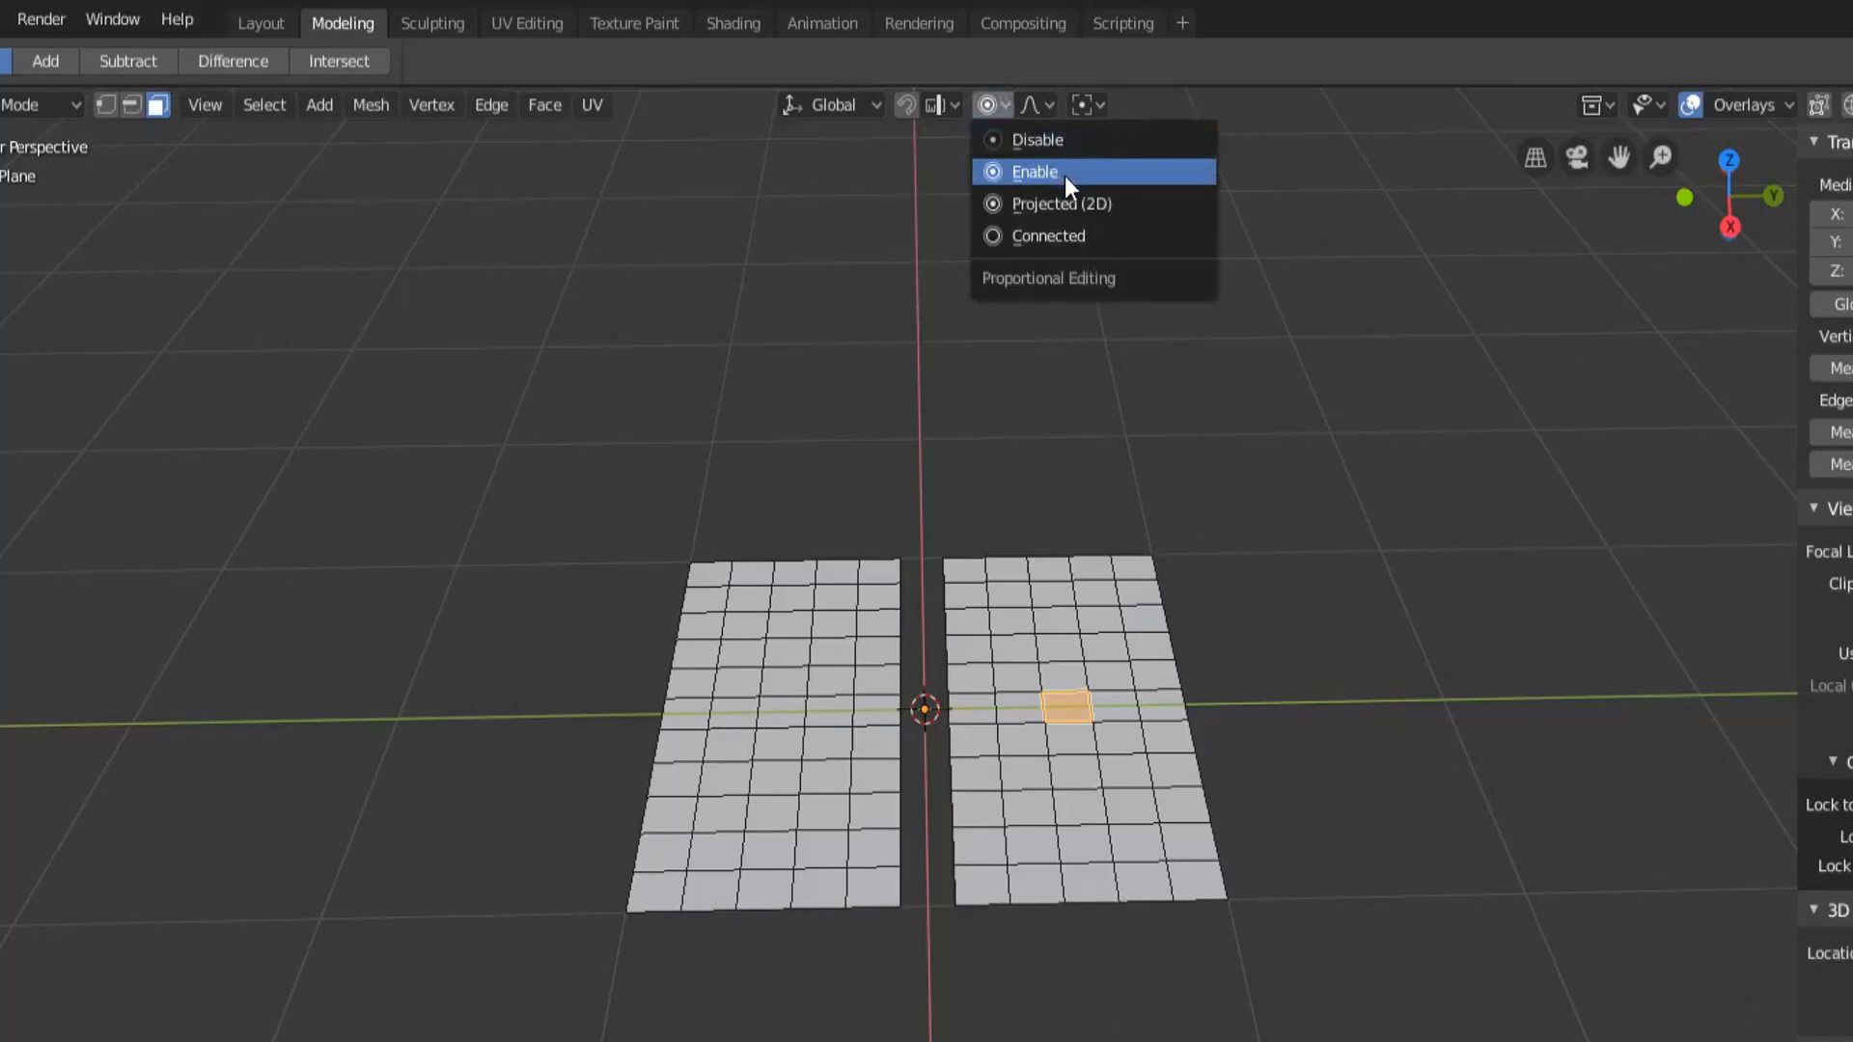
click(1068, 172)
key(g)
key(z)
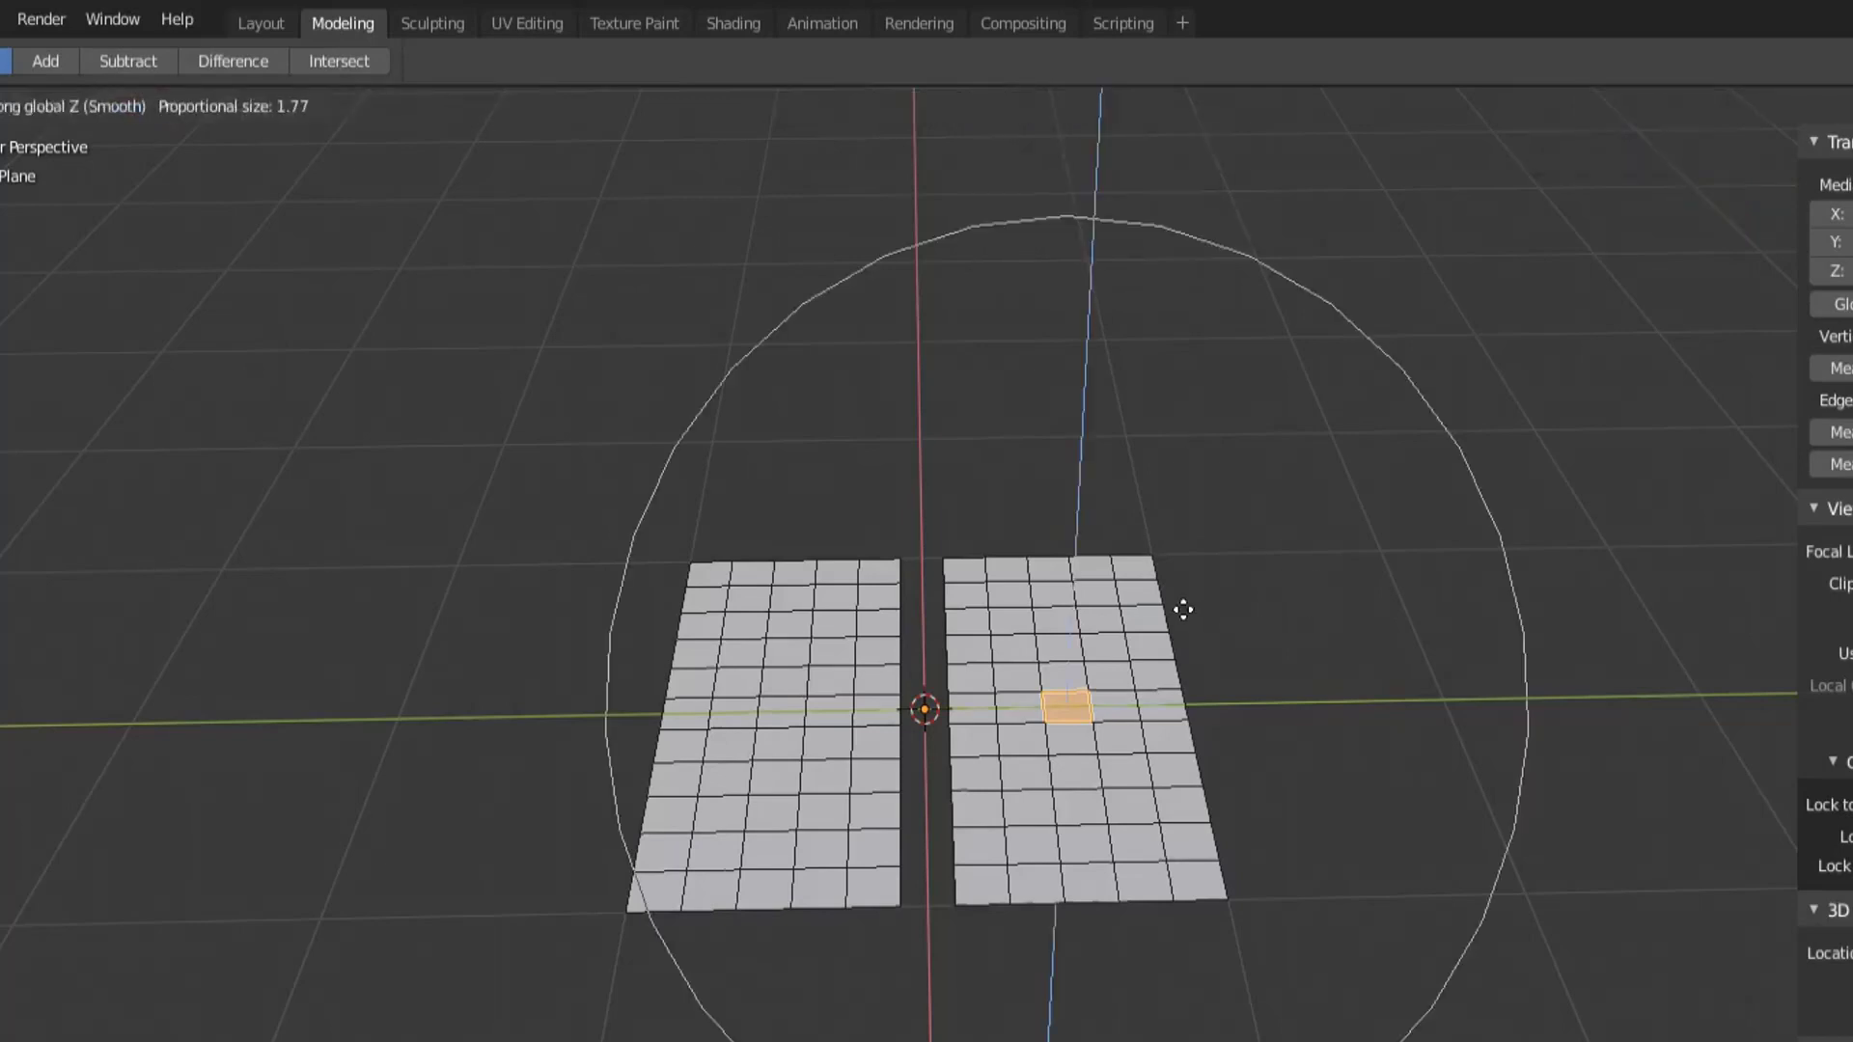
click(1229, 443)
middle_drag(1175, 623, 1188, 535)
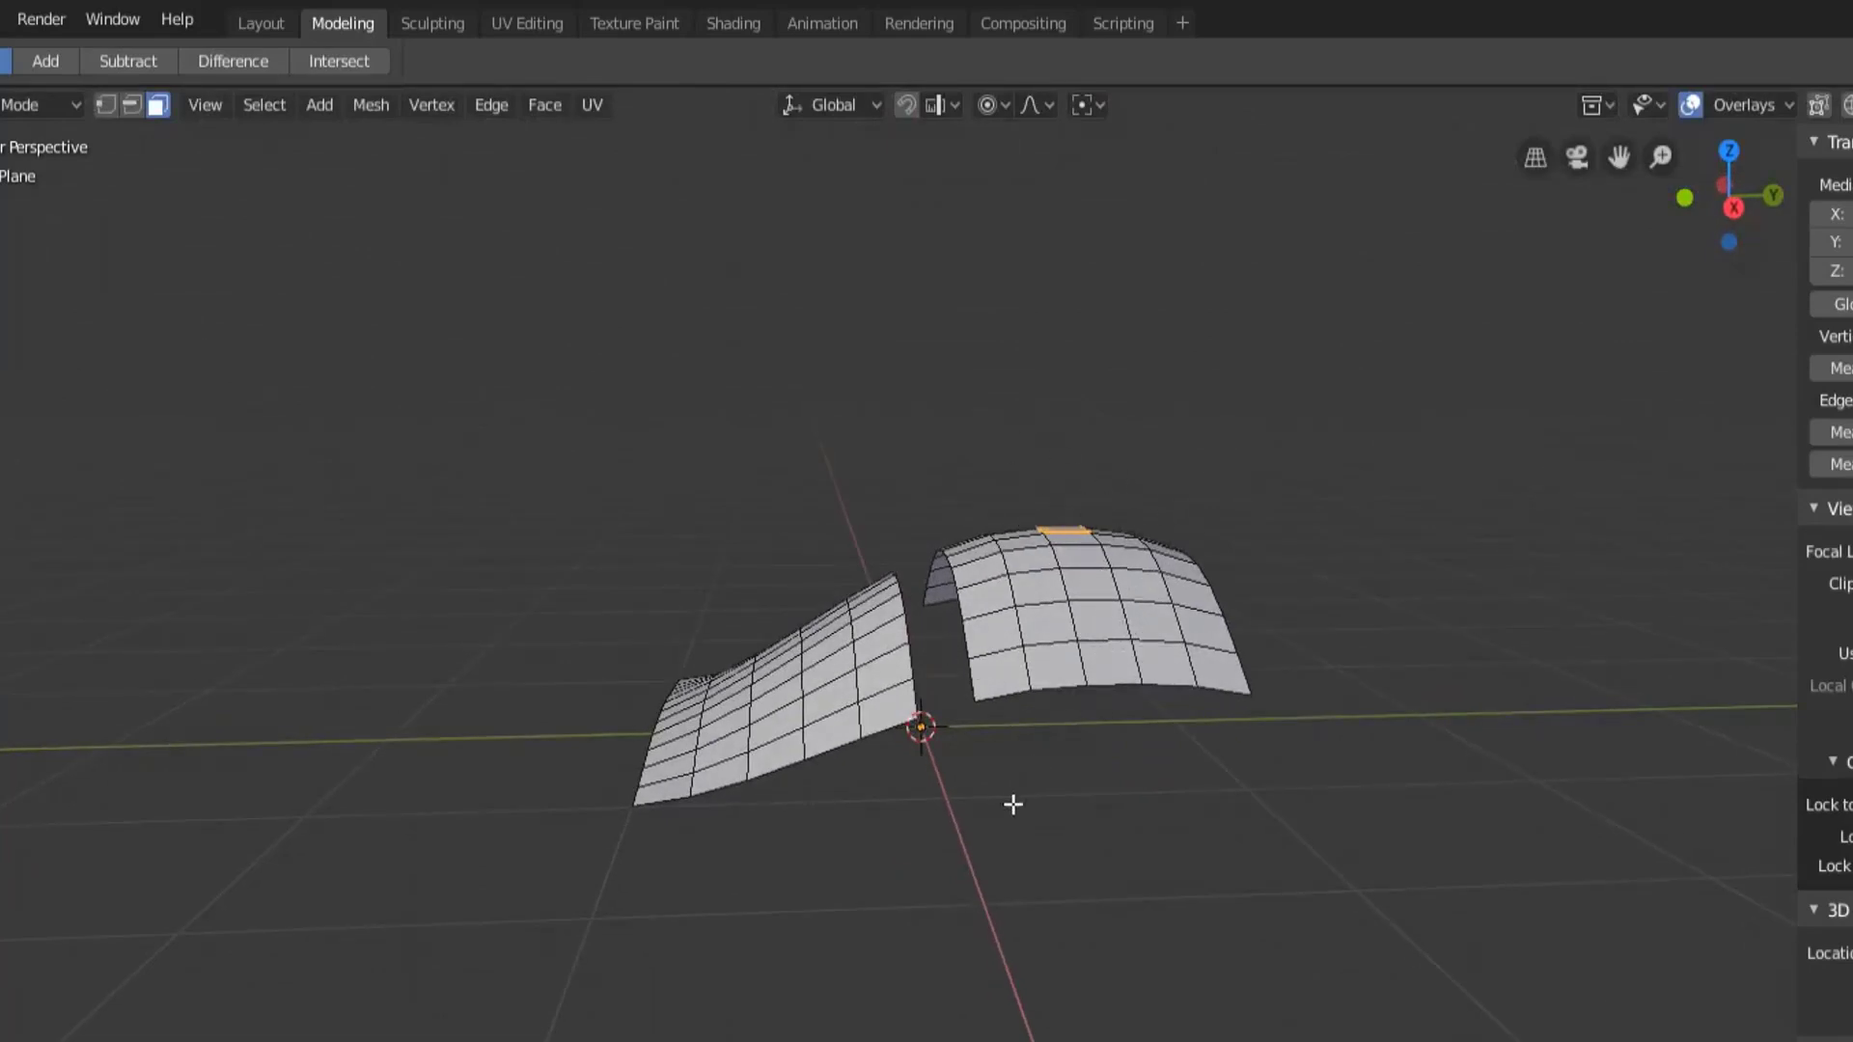
Revert the bend so both plane halves lie flat again.
right_click(1072, 405)
middle_drag(1071, 406, 1105, 567)
click(996, 107)
With Connected proportional editing, raise the right half into an upward arch.
click(1040, 237)
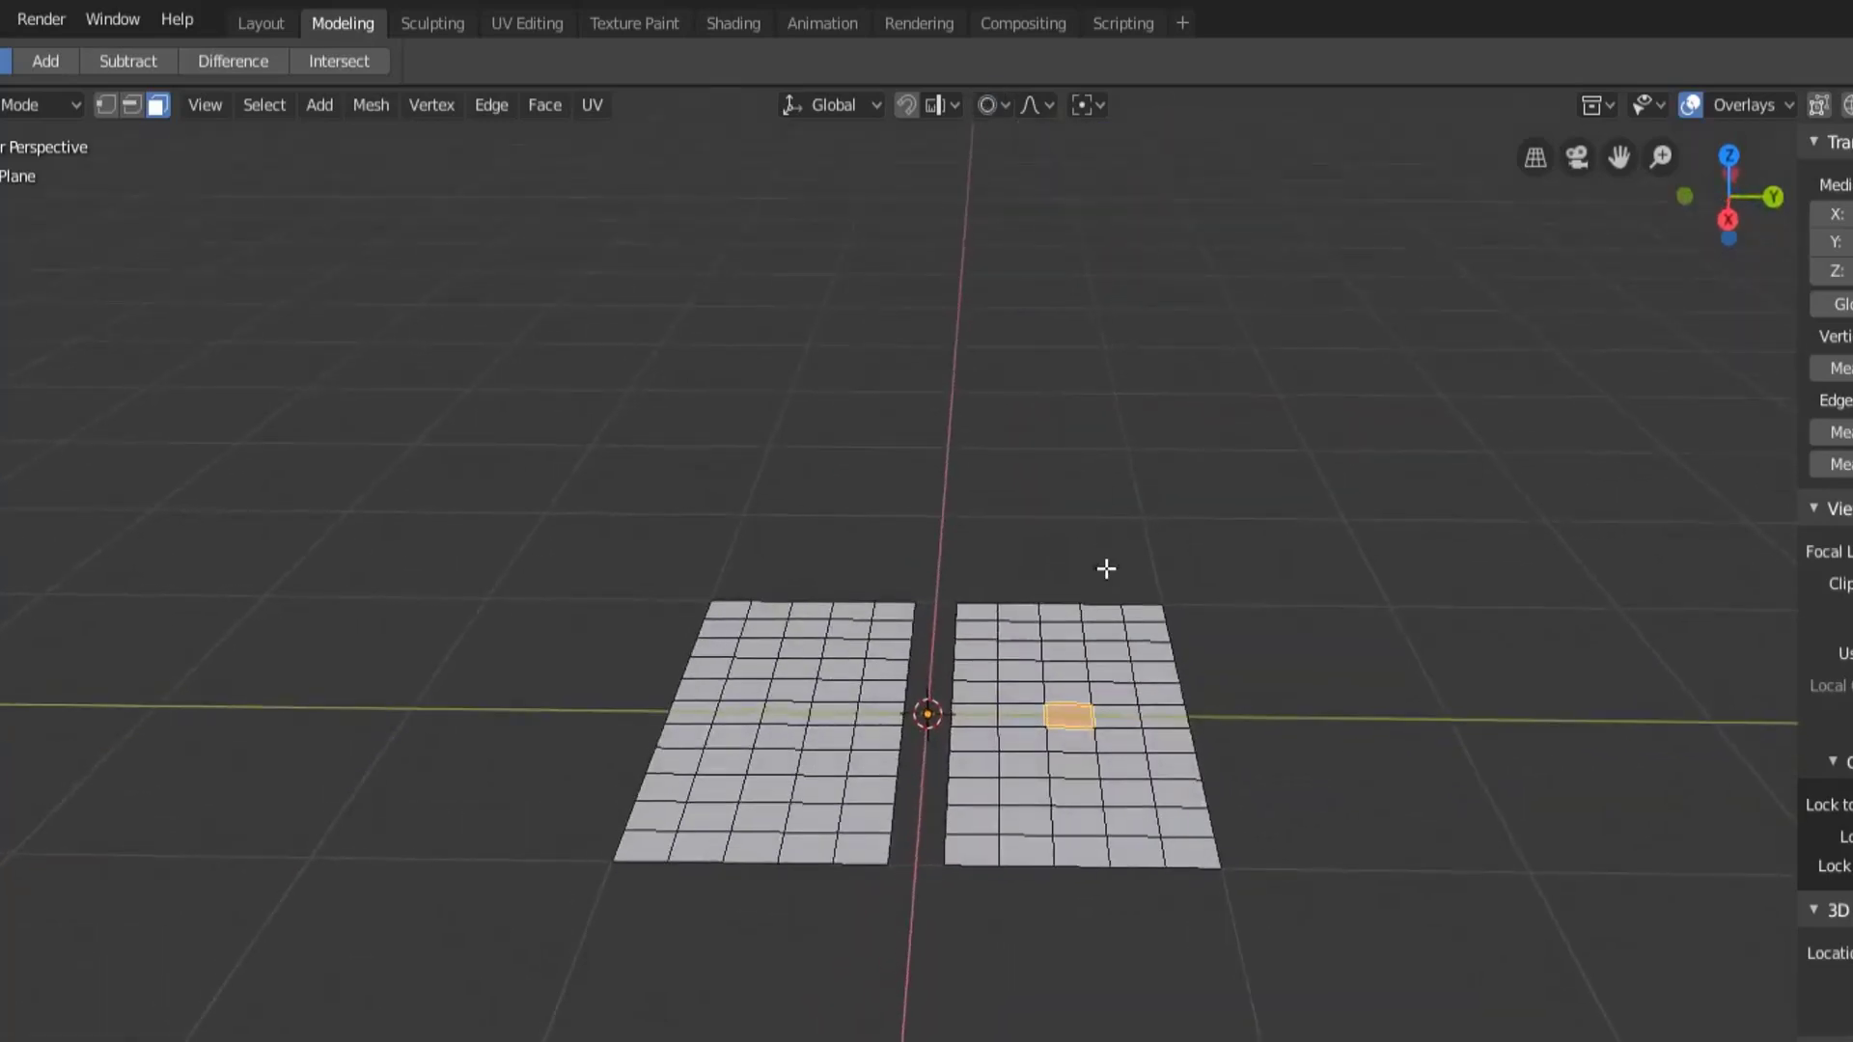
key(g)
key(z)
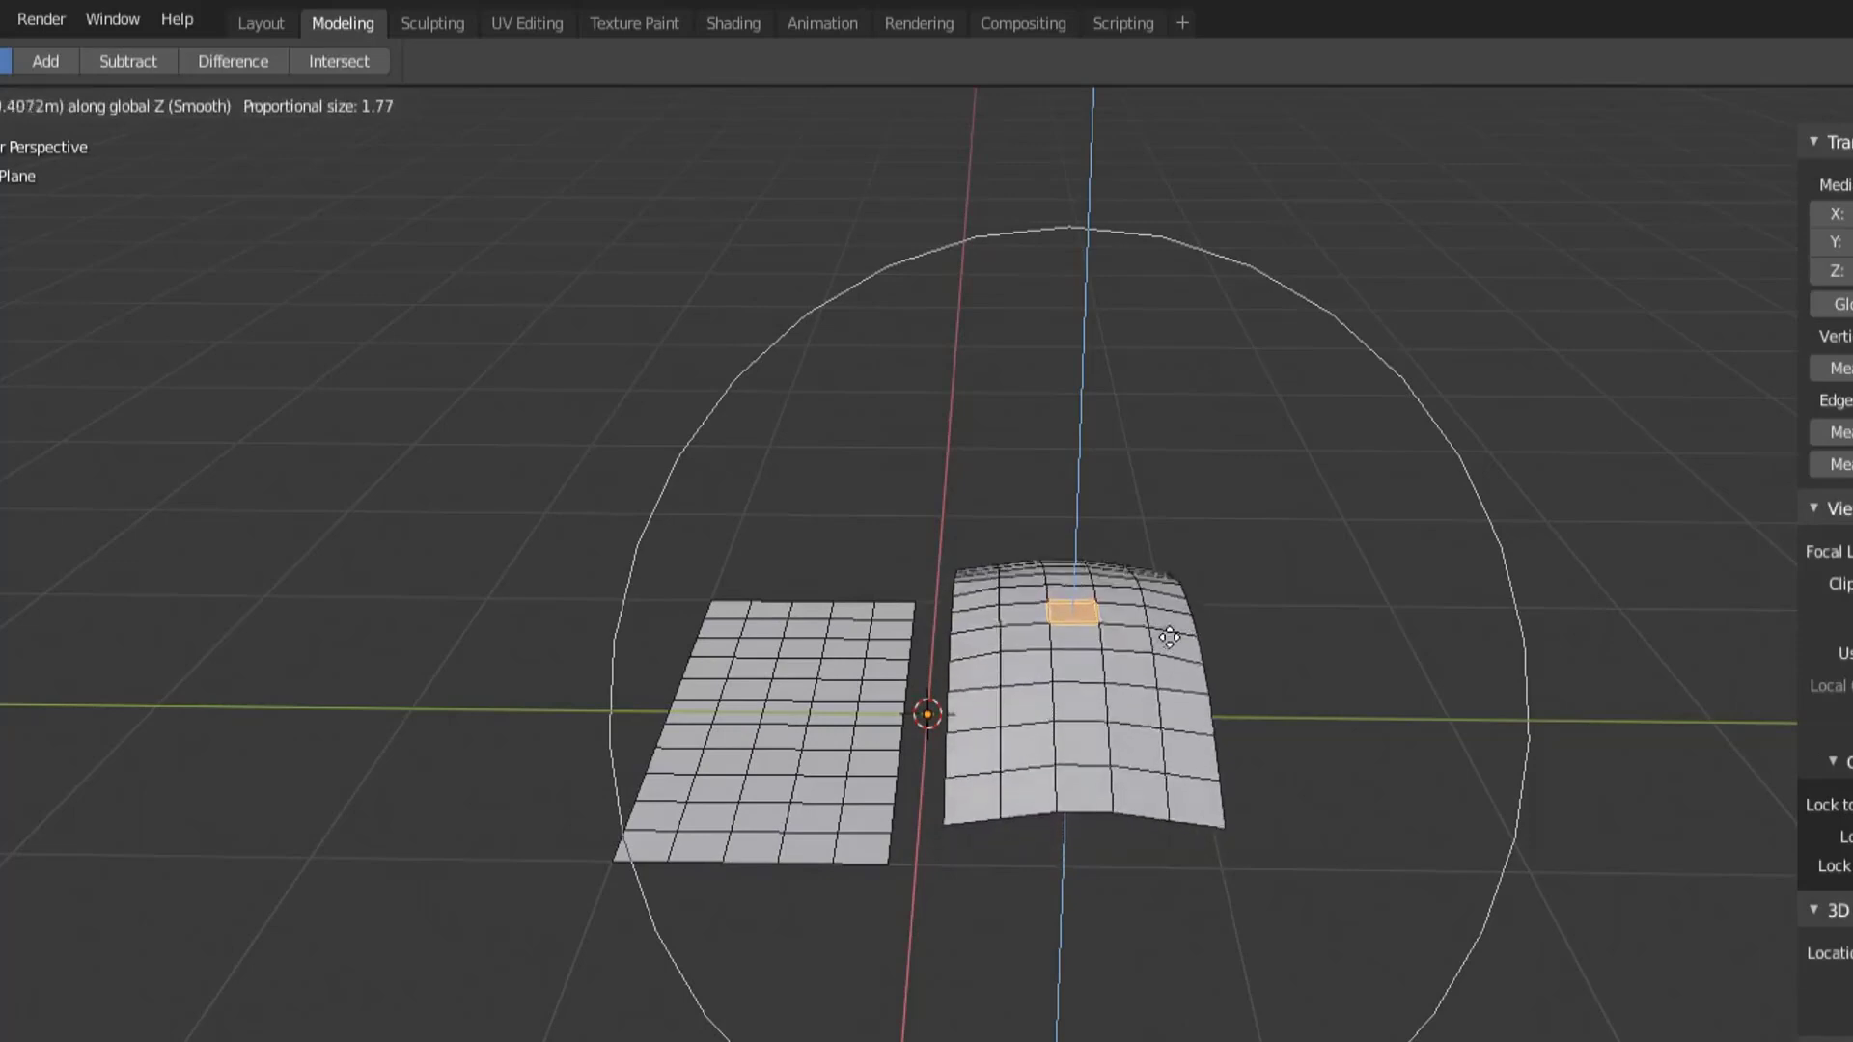
click(1094, 703)
middle_drag(1093, 702, 1095, 546)
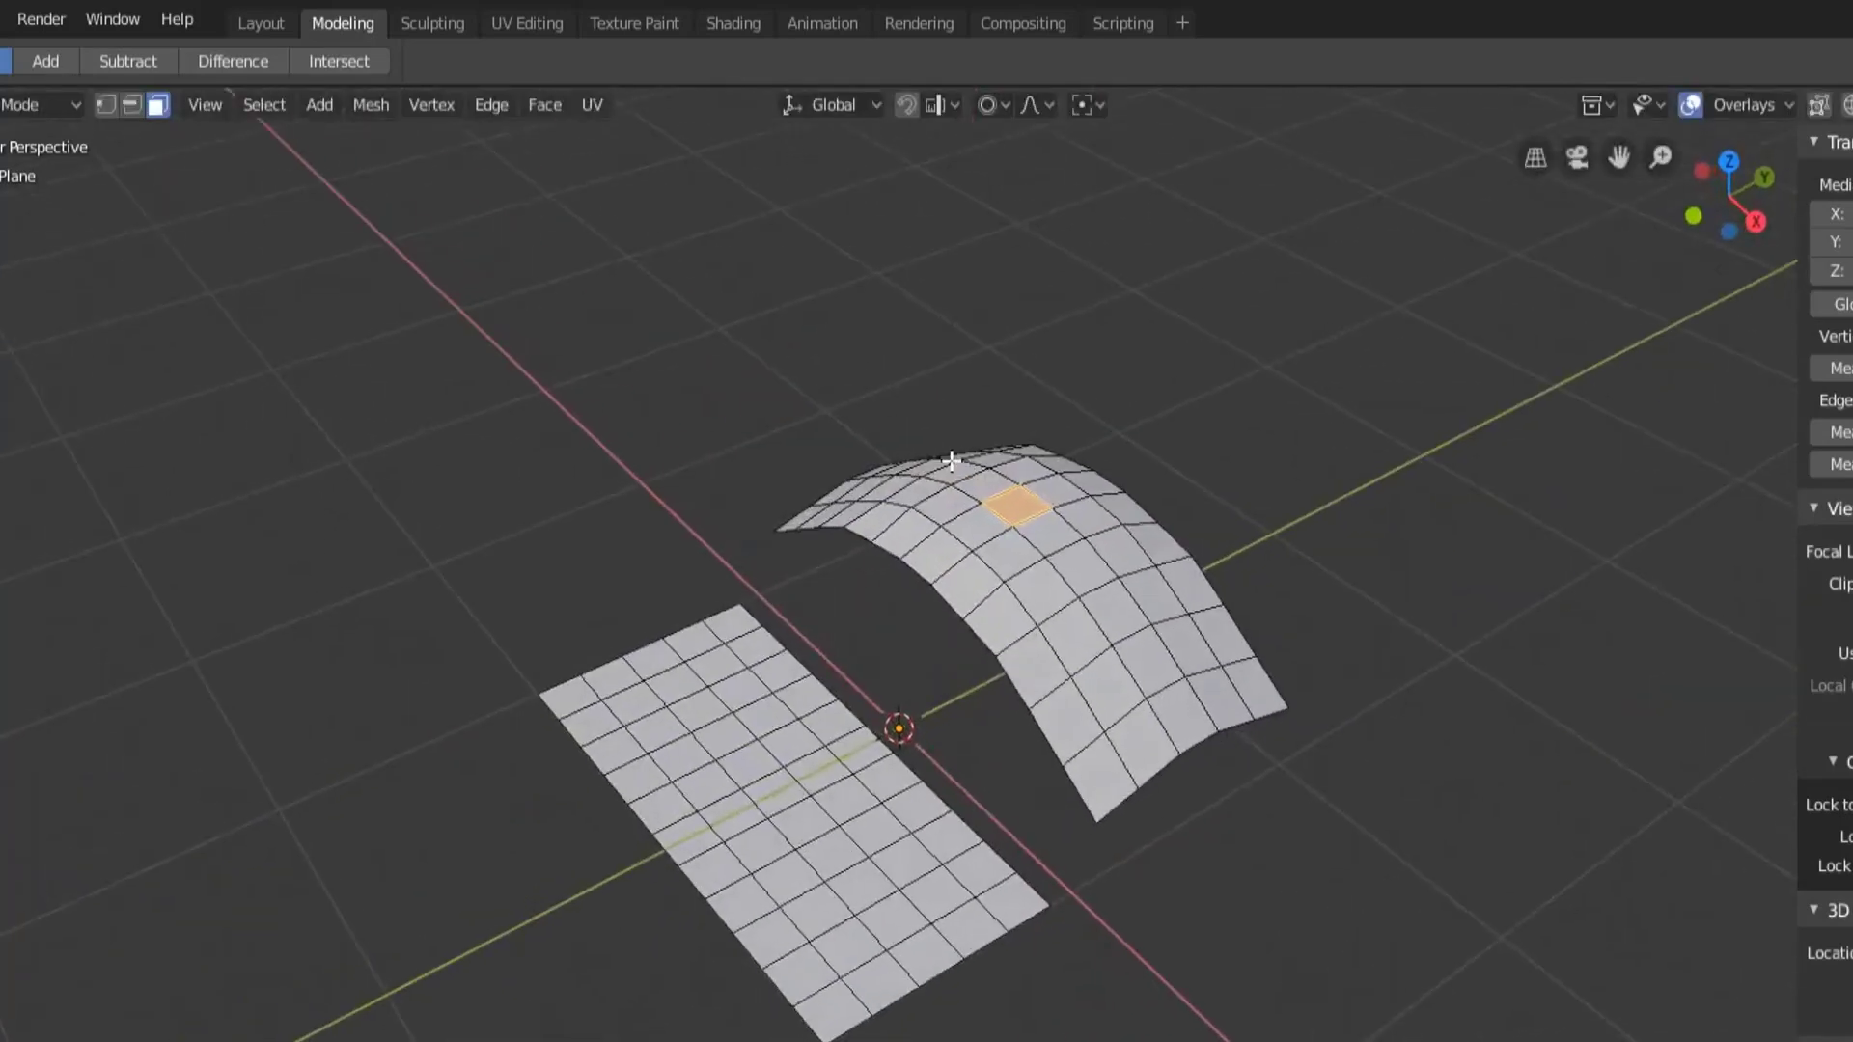
middle_drag(968, 591, 1149, 549)
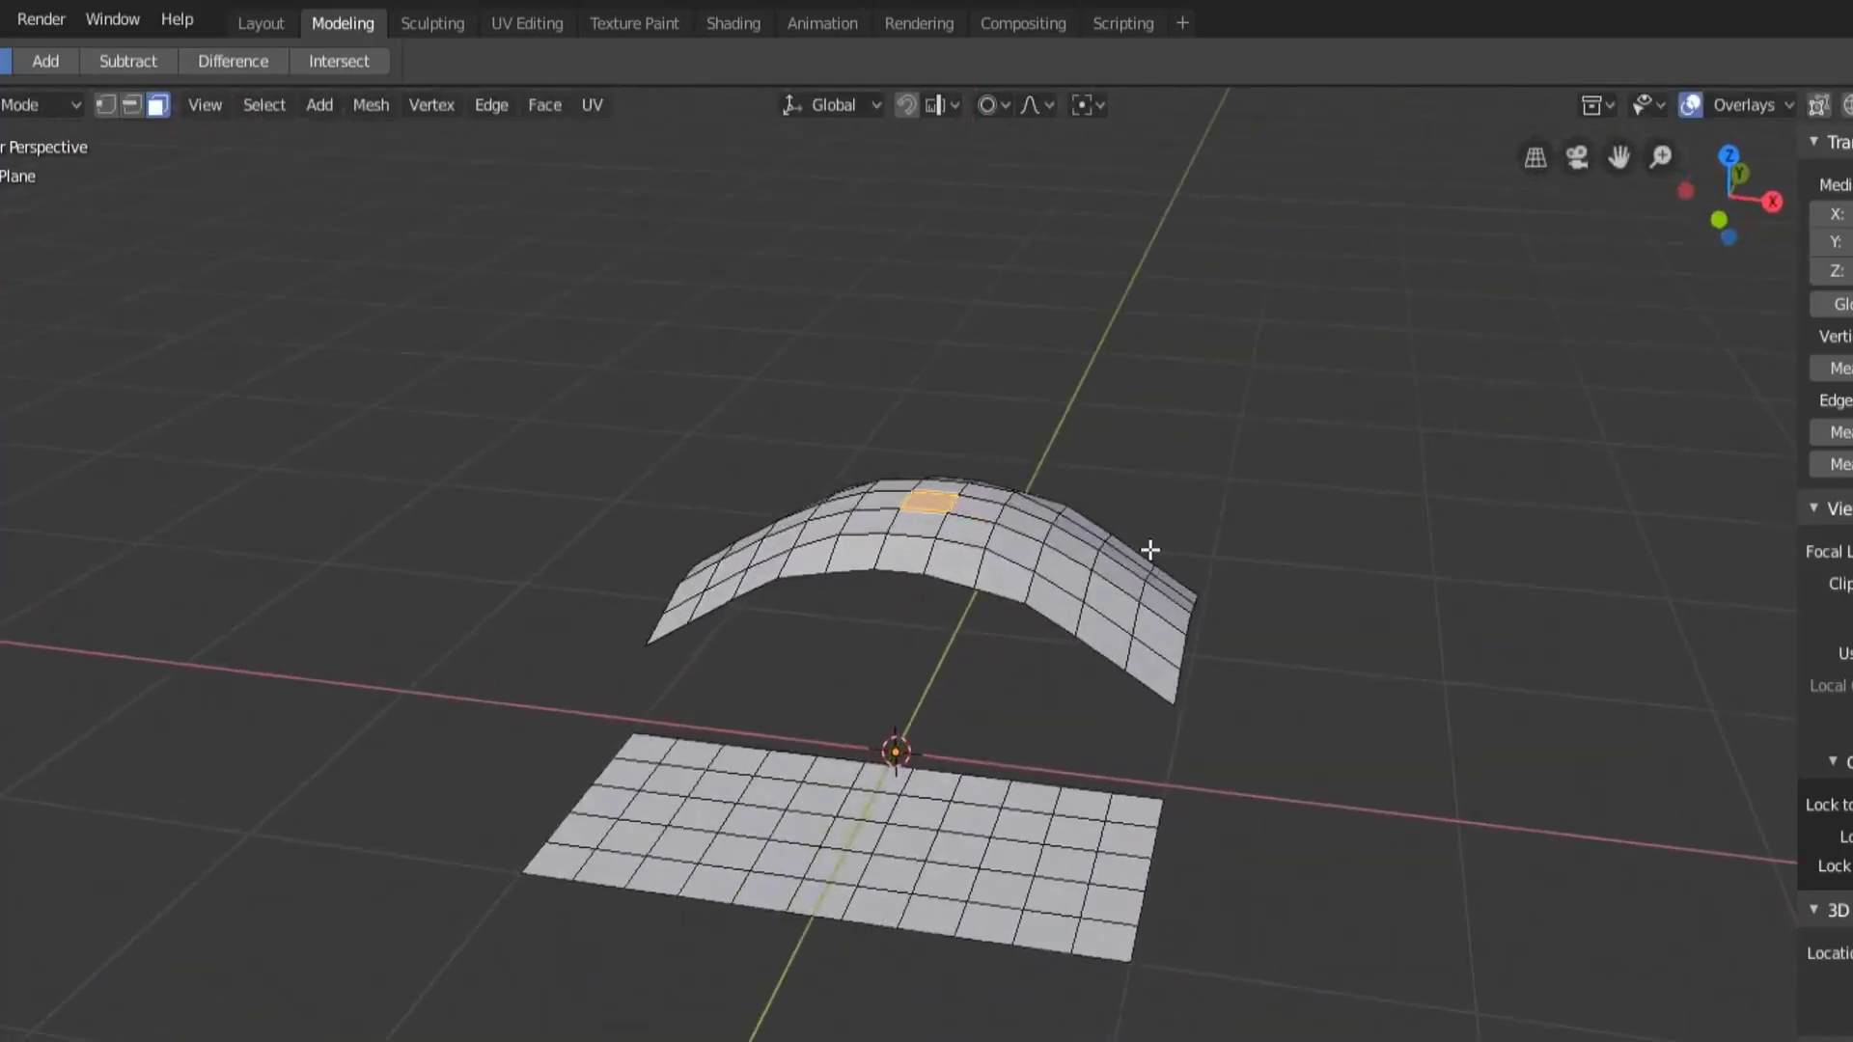
Select a face on the left half and bend it downward into a dip.
click(869, 840)
key(g)
key(z)
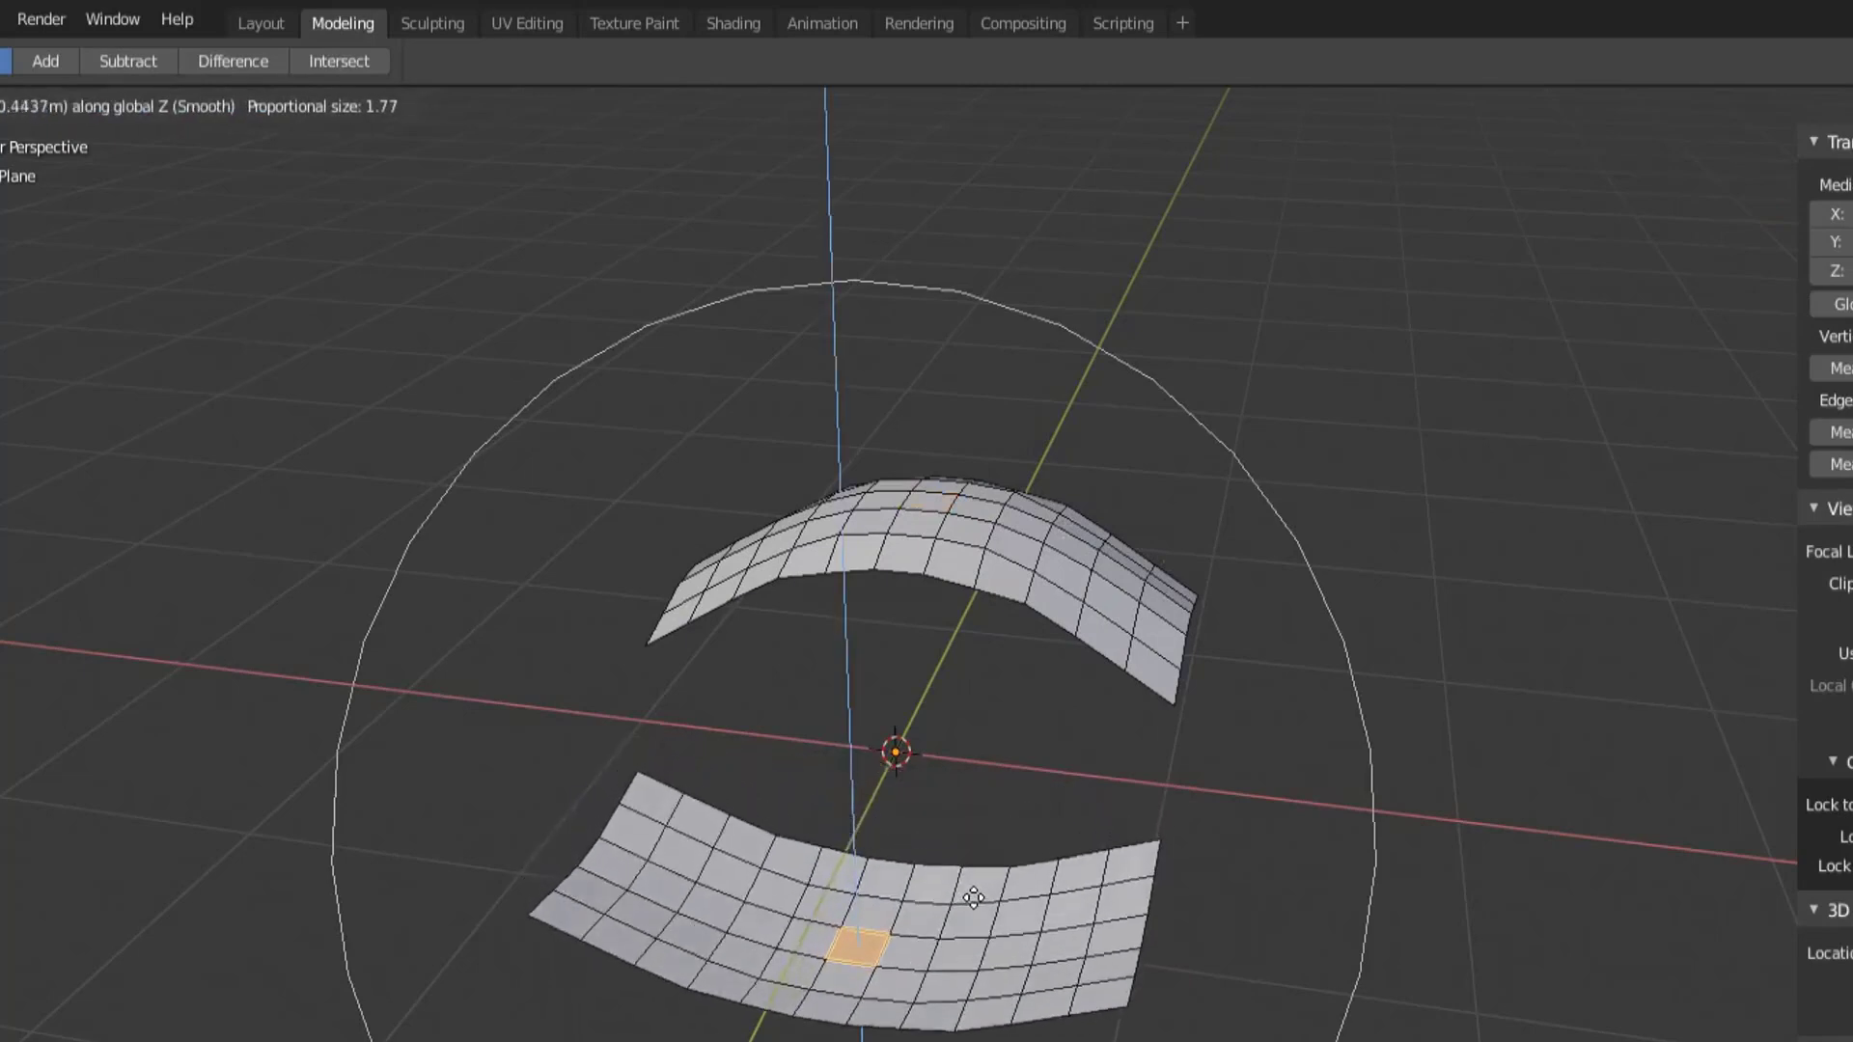
click(972, 889)
middle_drag(972, 888, 1205, 827)
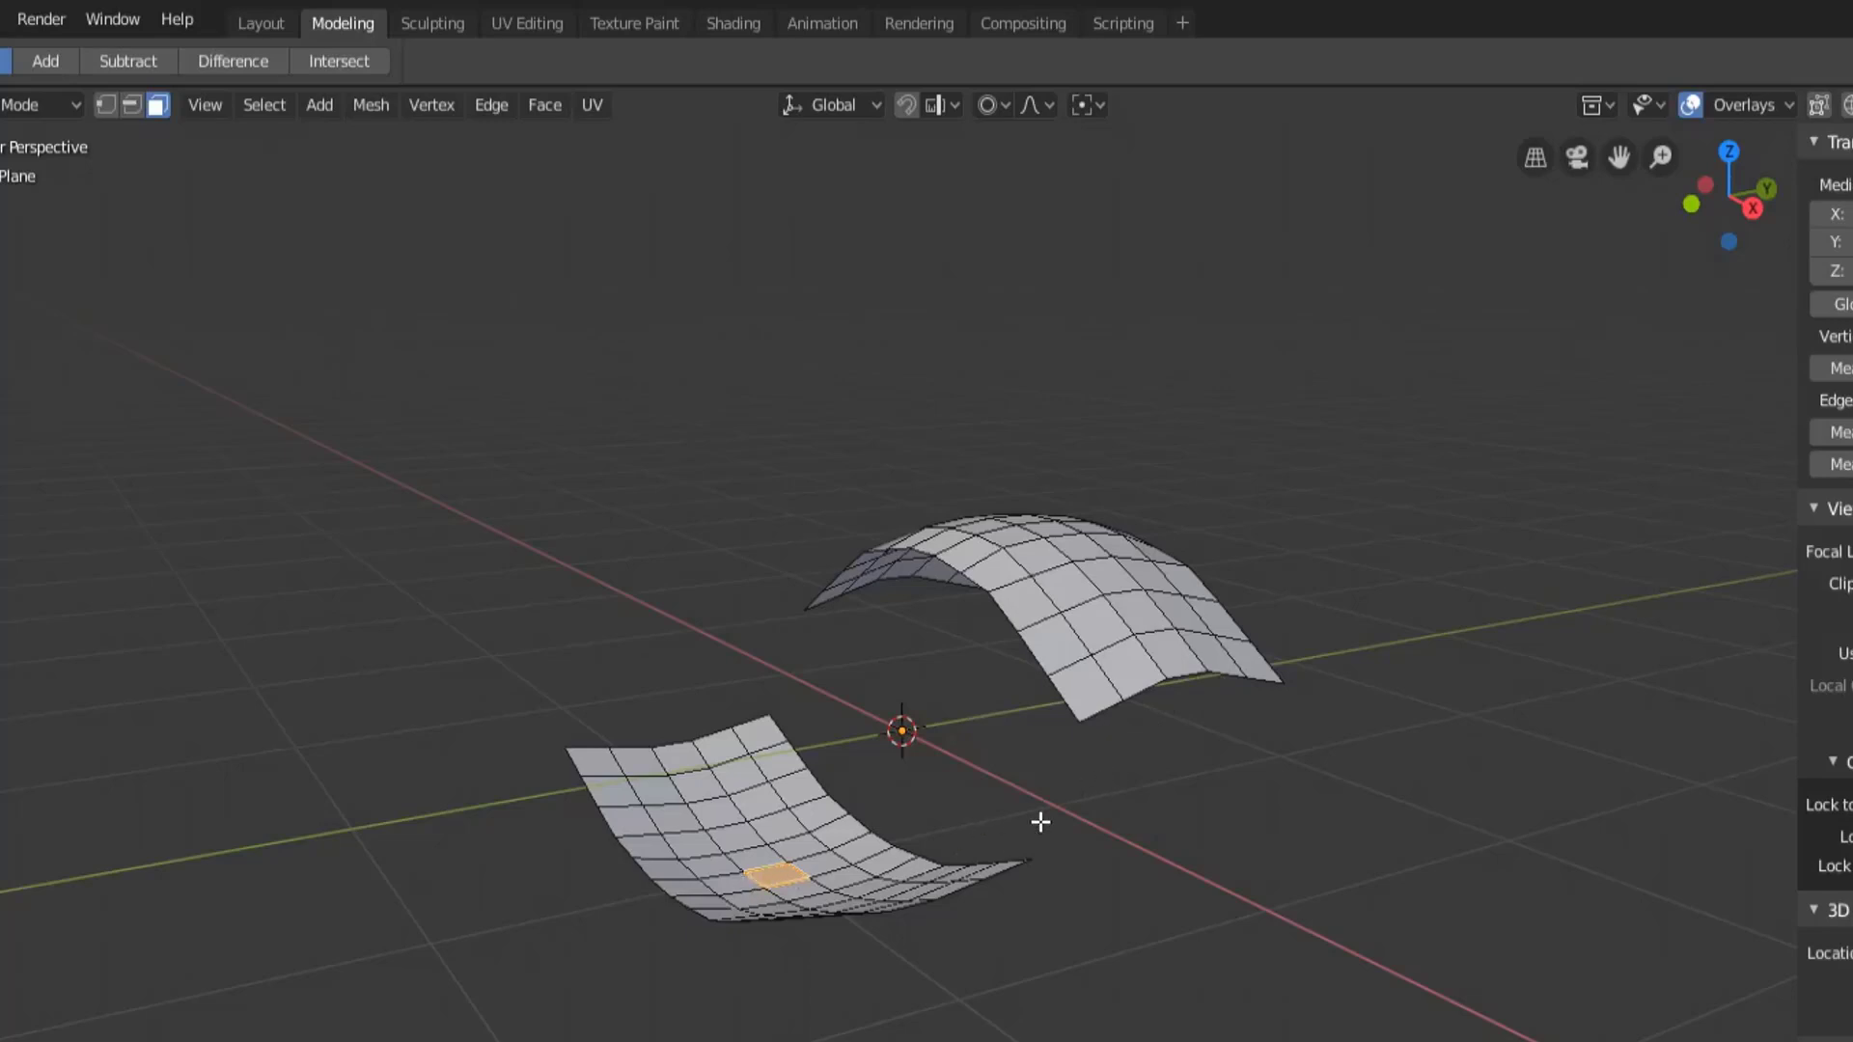
middle_drag(1039, 820, 898, 868)
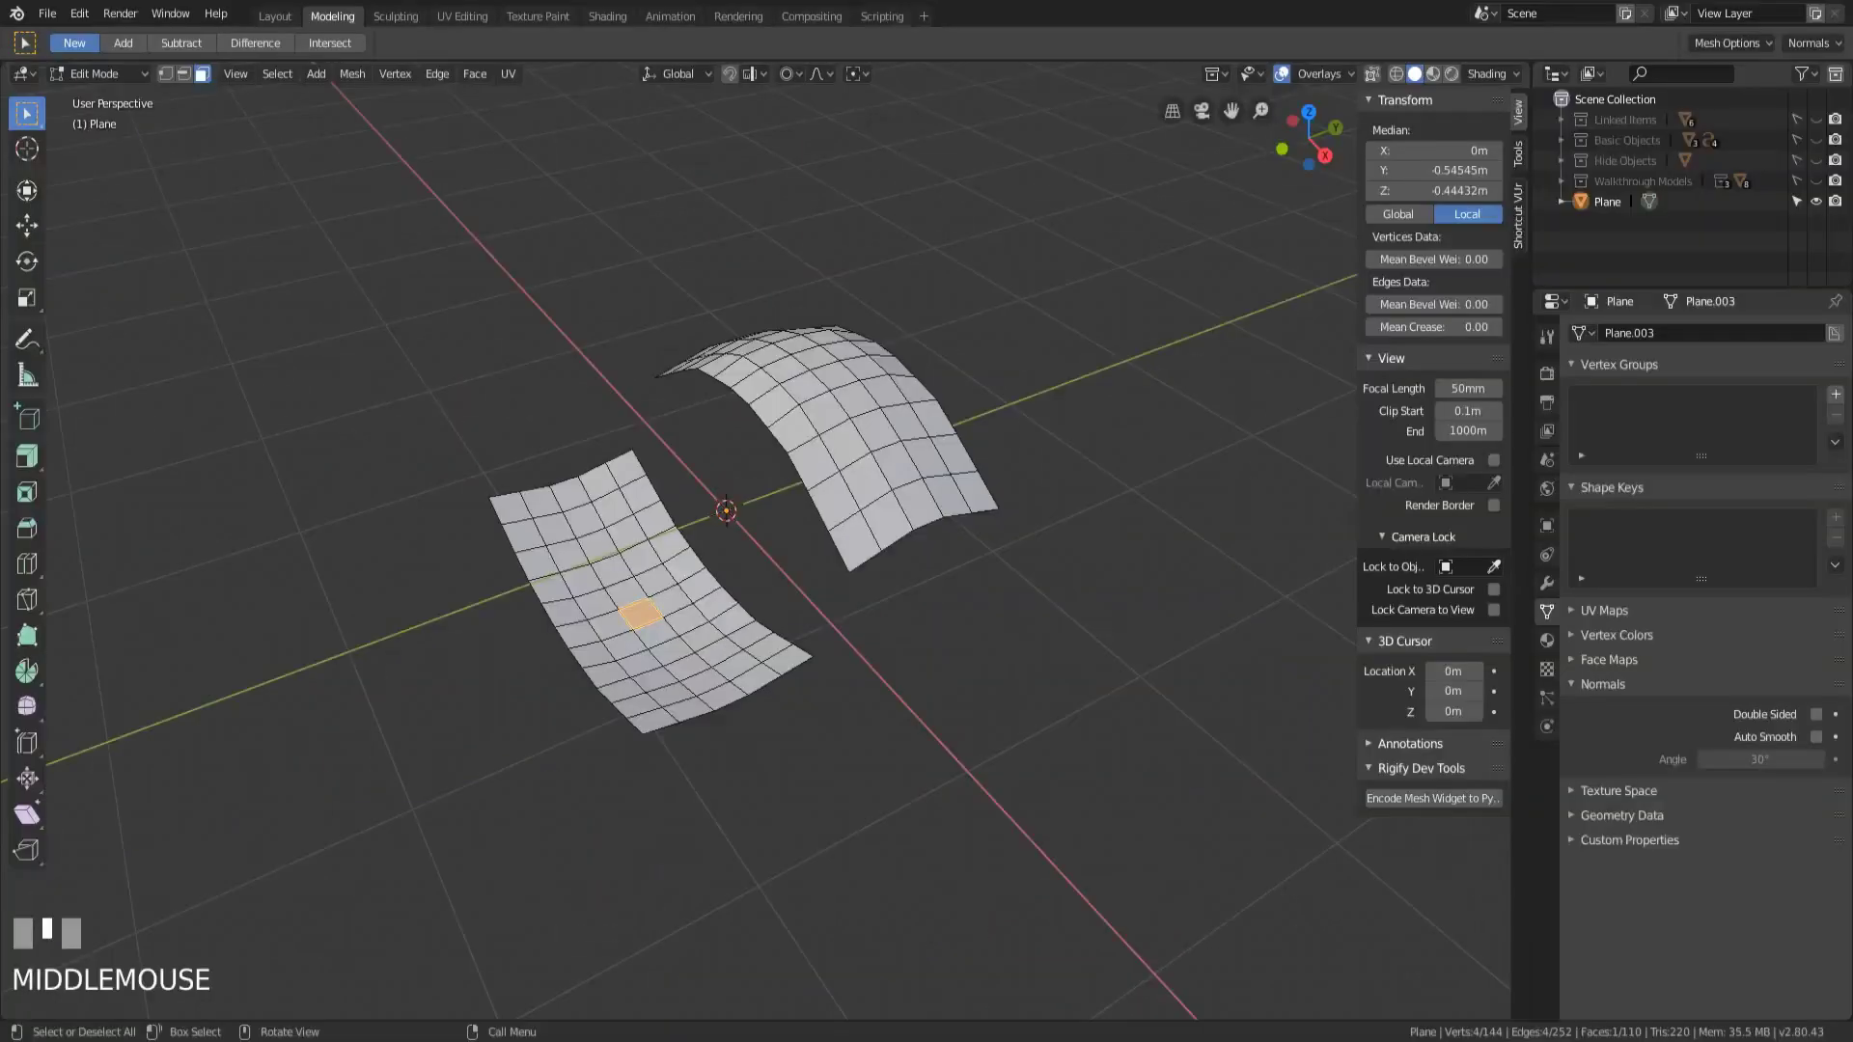